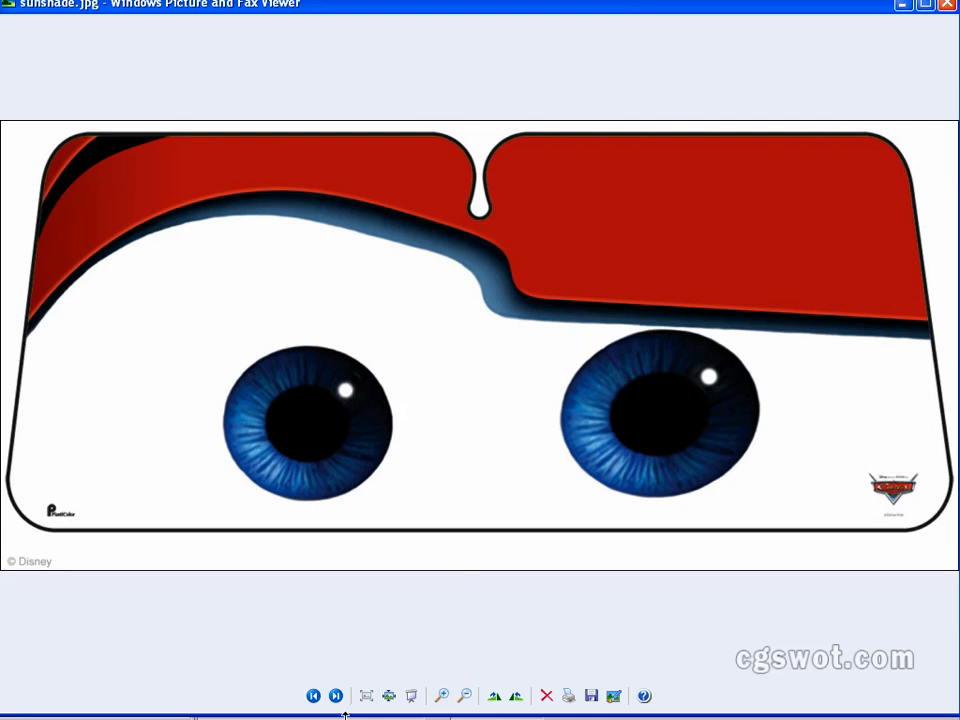
Step: Go back through the eye references to pixar13.jpg and the Monsters, Inc. wallpaper, and examine the characters' eyes up close
click(313, 696)
click(313, 696)
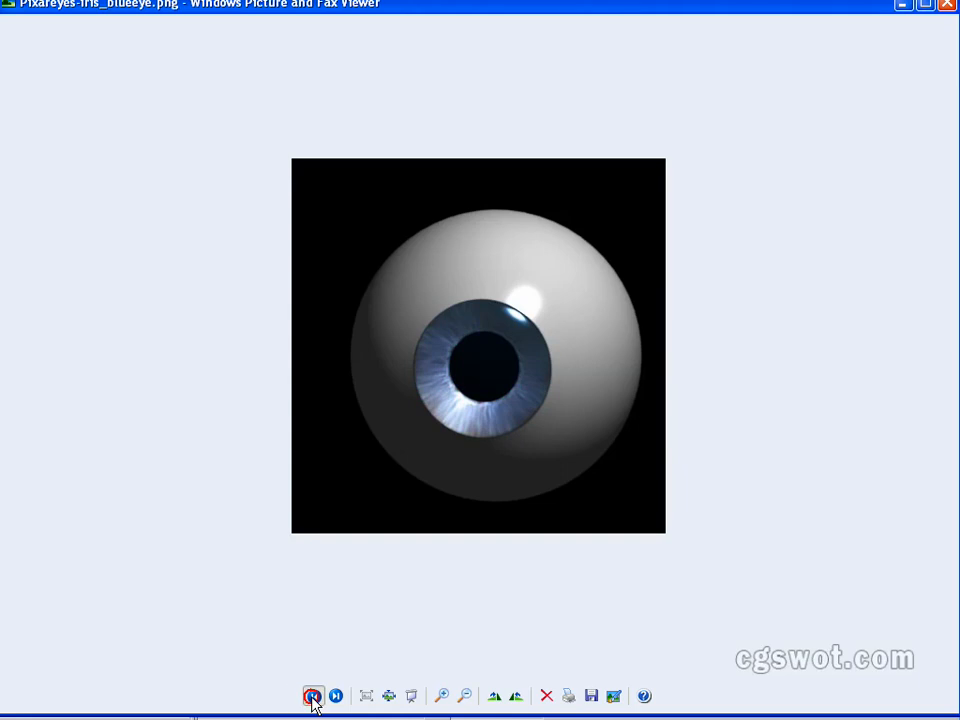
click(313, 696)
scroll(504, 332, up, 3)
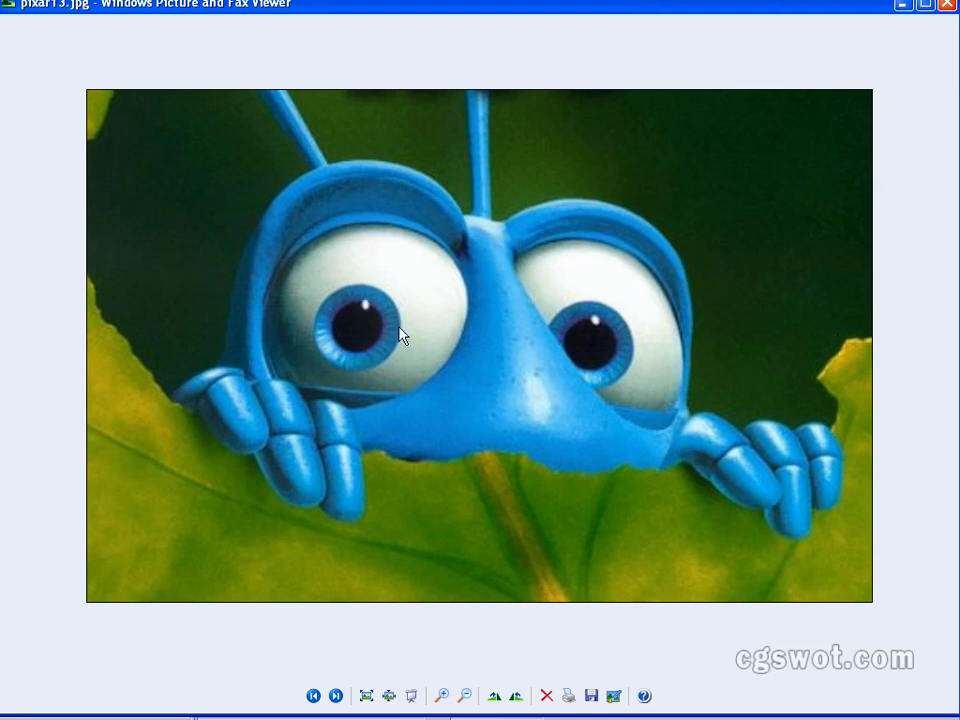
click(313, 695)
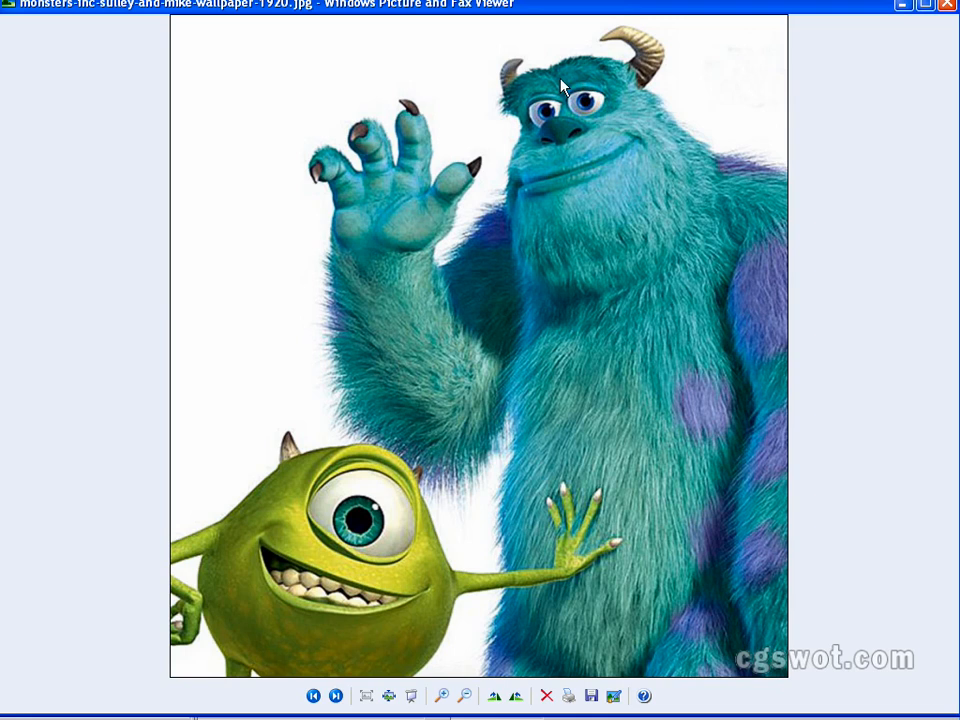
scroll(616, 133, up, 1)
drag(613, 143, 610, 352)
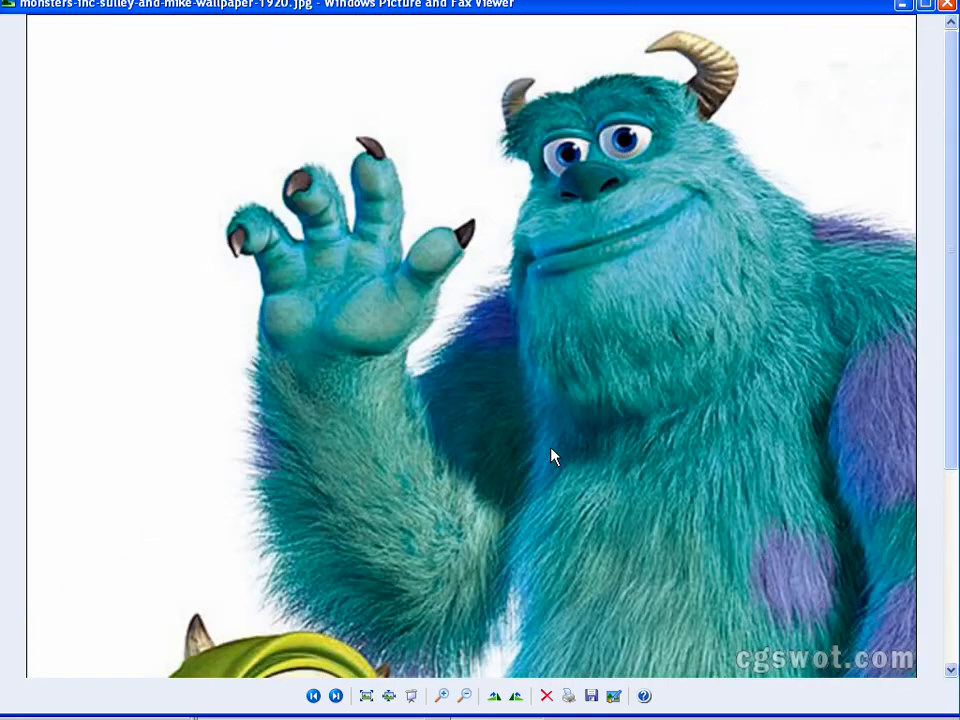
drag(538, 482, 643, 225)
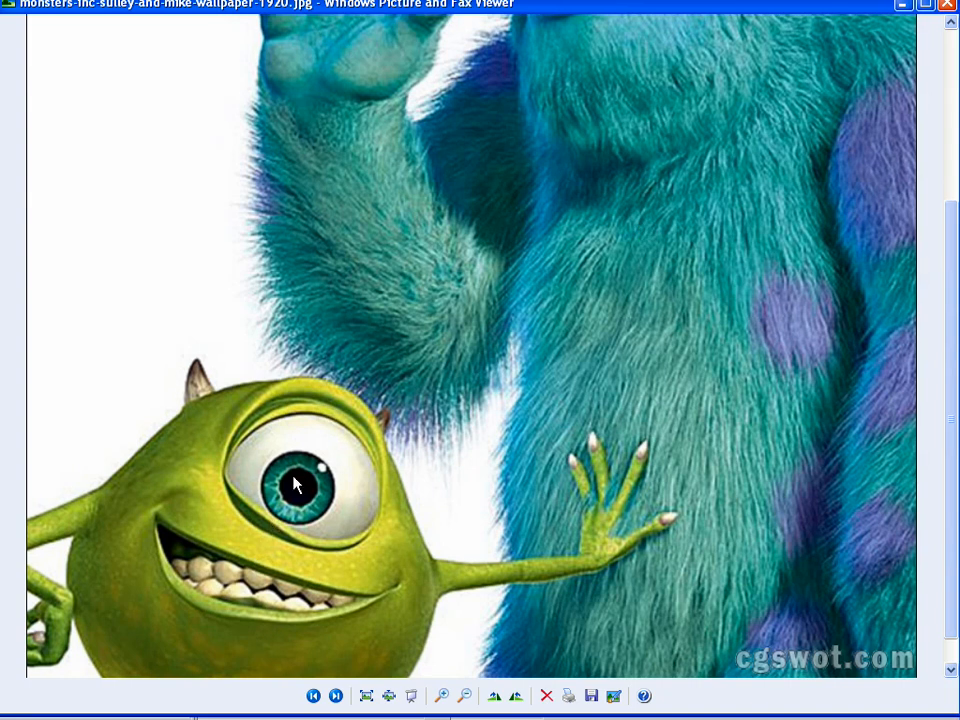
drag(478, 480, 484, 469)
Step: Examine the eyes in the Kung Fu Panda images KFP016.jpg and KFP003.jpg, the two EyeRigging renders and eye01.jpg
click(314, 697)
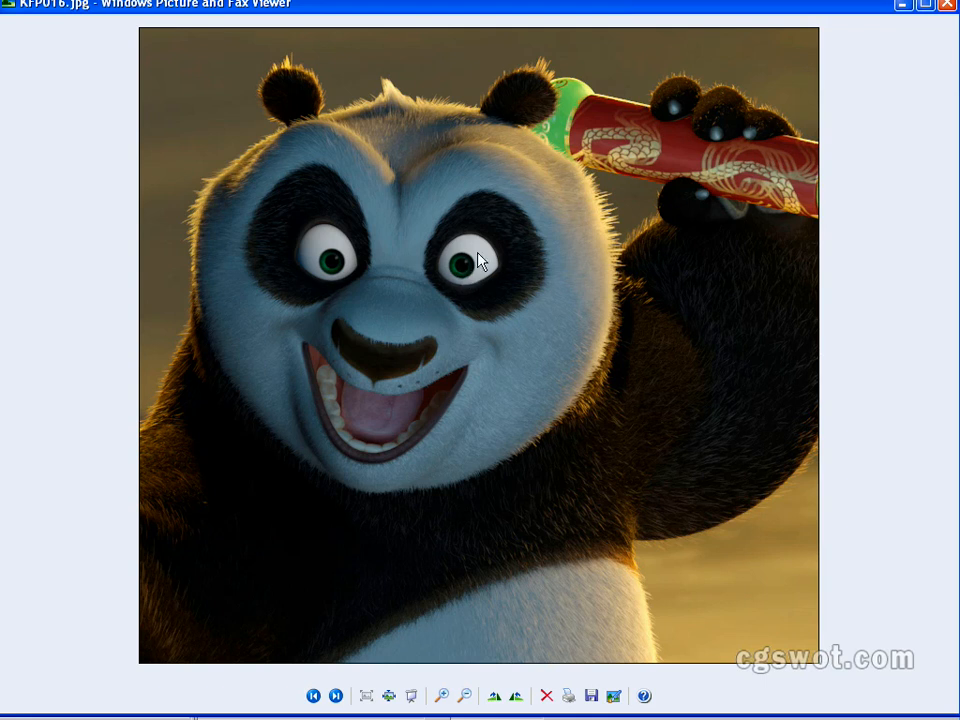
click(312, 697)
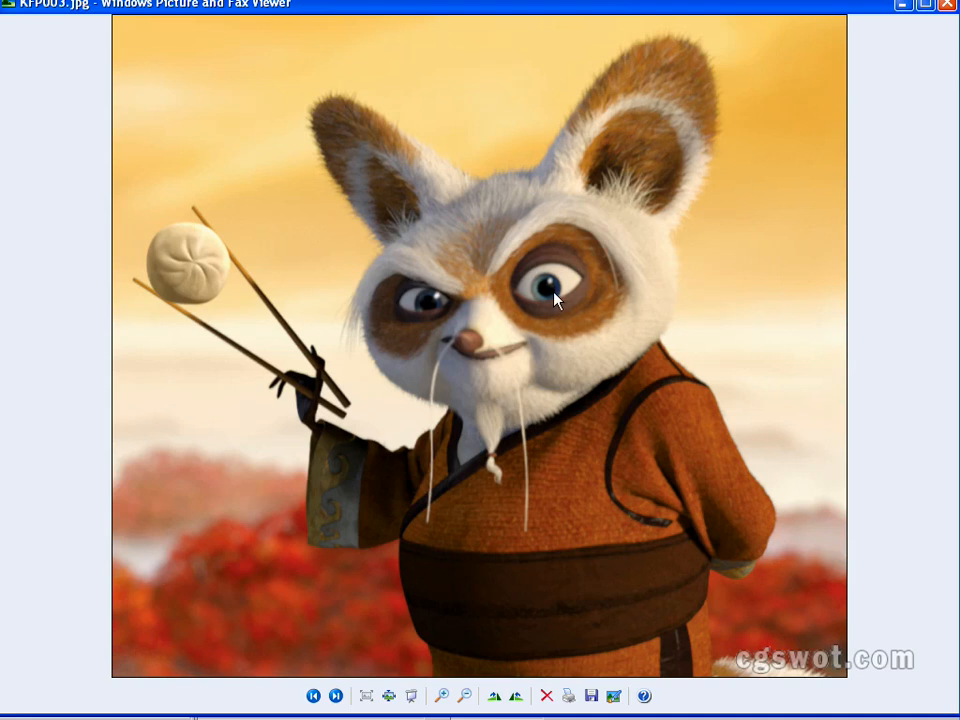
ctrl+scroll(553, 300, up, 2)
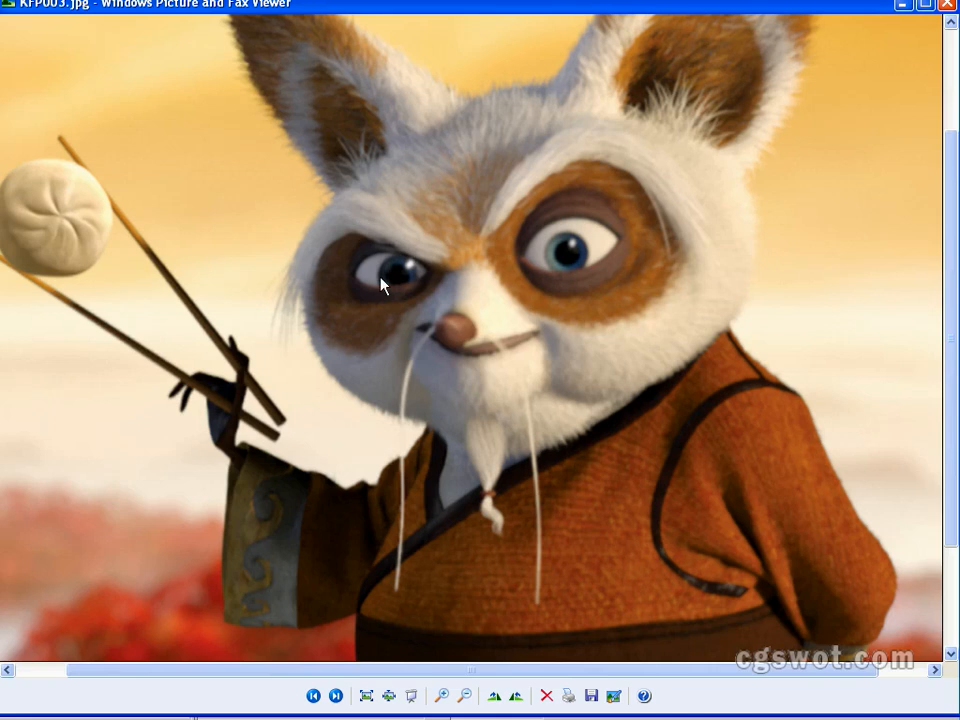
click(313, 696)
click(313, 696)
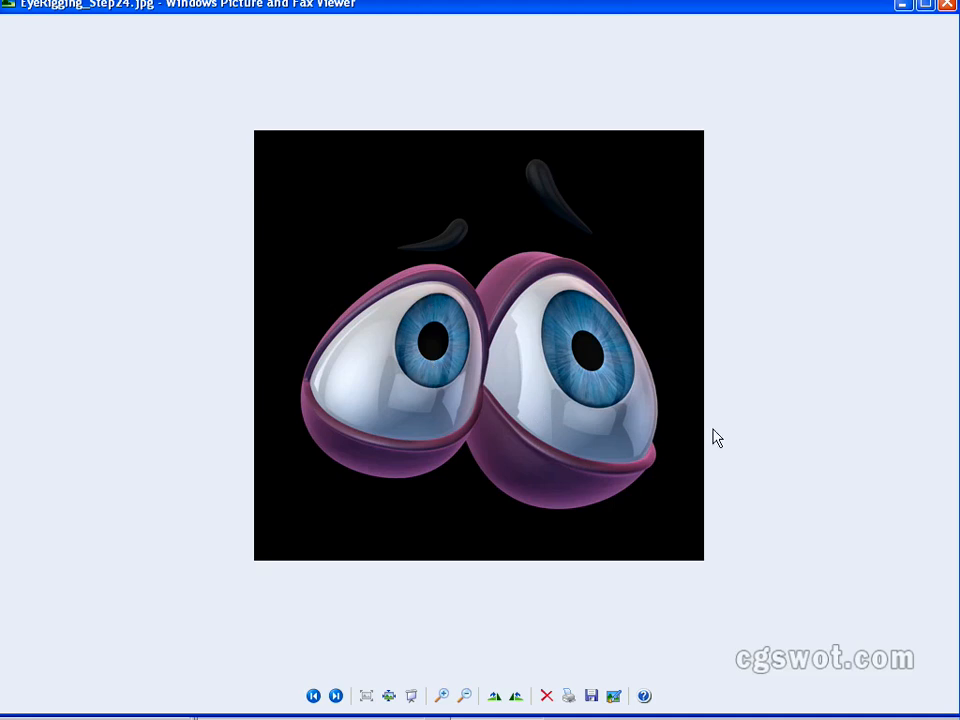
click(313, 696)
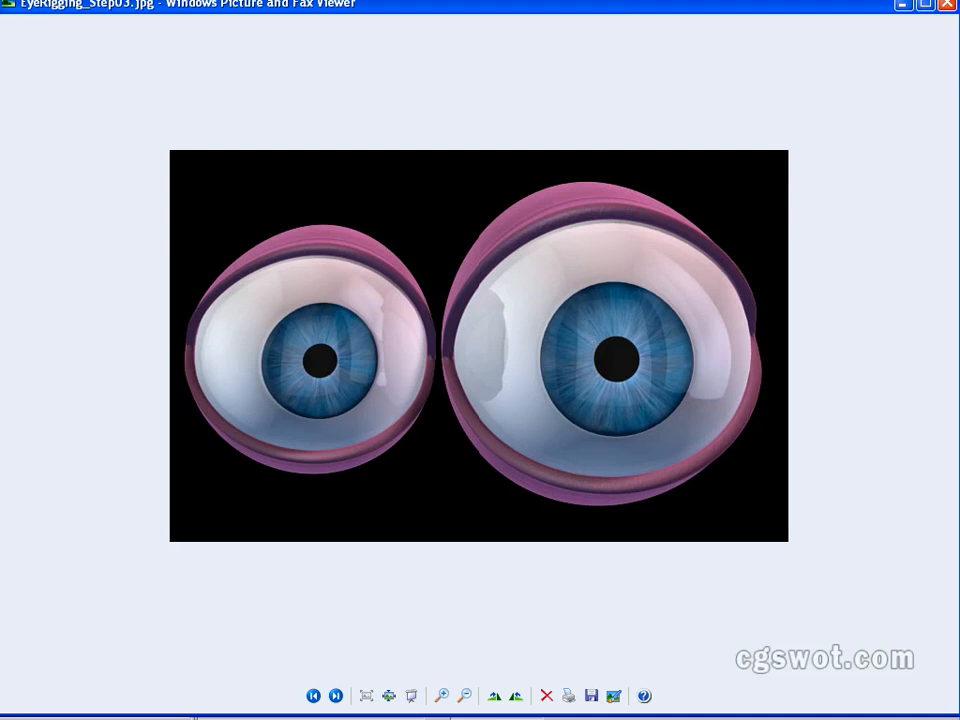
click(314, 697)
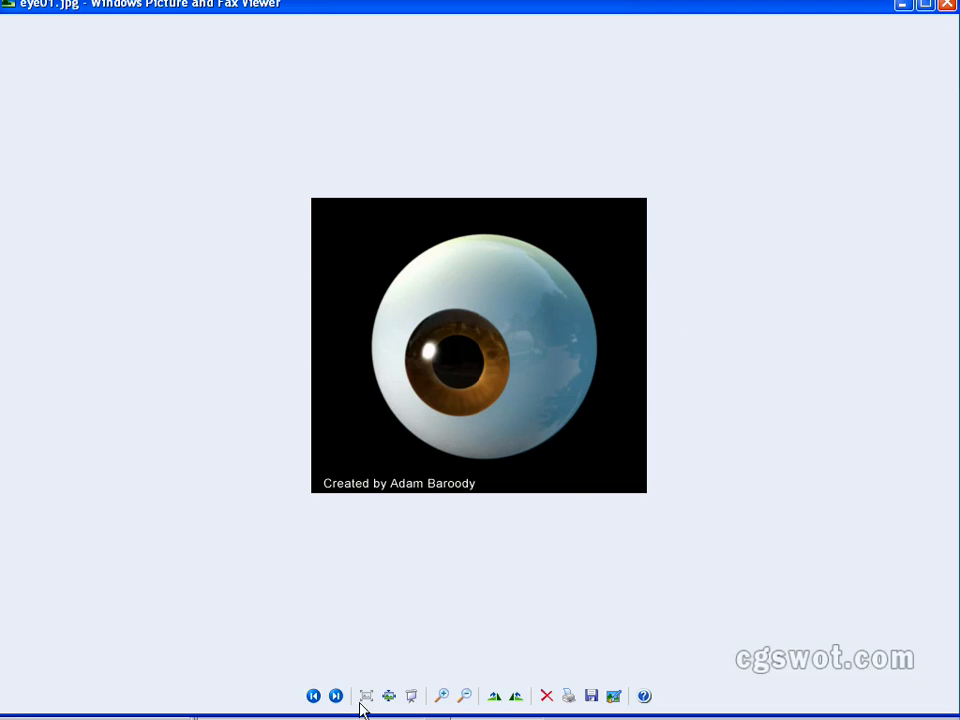
Step: Study the irises and pupils in border-nemo.jpg, 26.jpg, animo_thinking_awe.jpg, 1BEV2235.jpg, and the Shrek and The Incredibles wallpapers
click(314, 697)
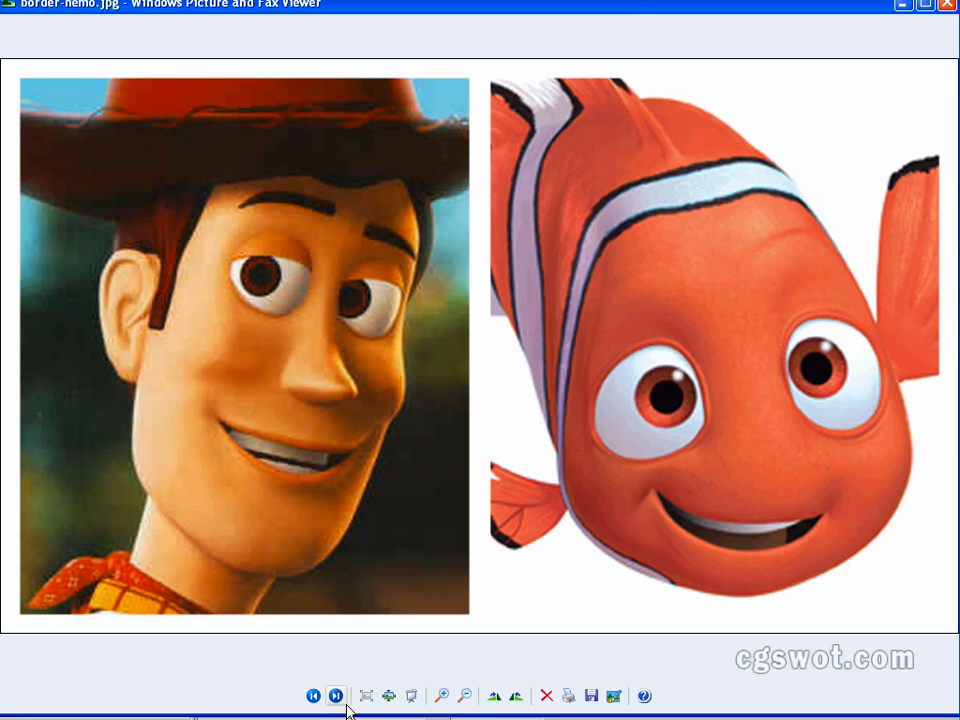
click(313, 695)
click(313, 695)
click(313, 695)
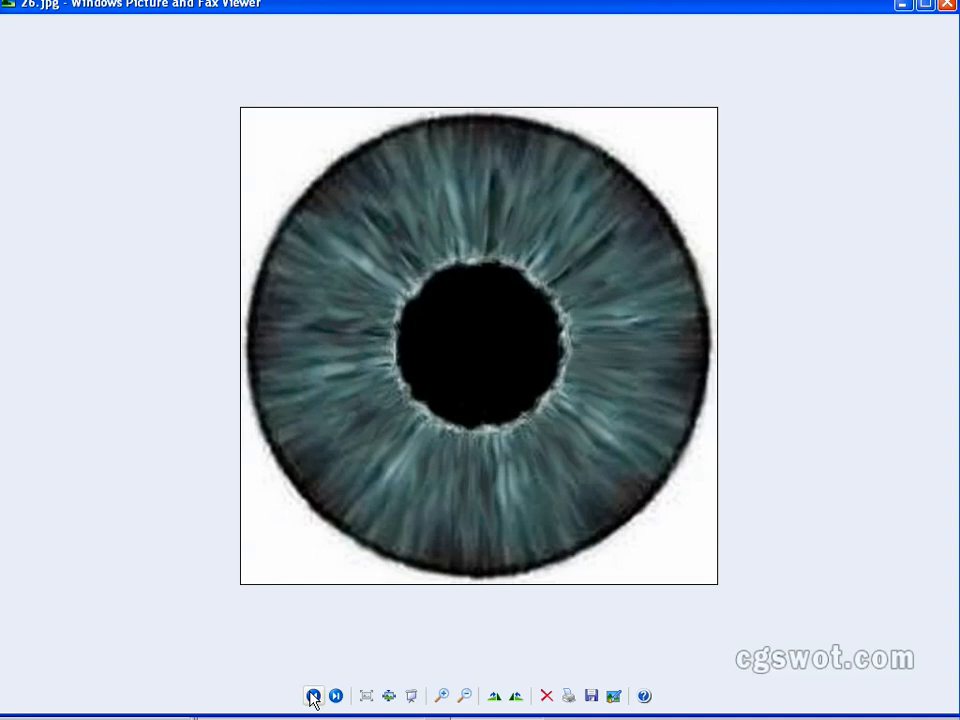
click(335, 695)
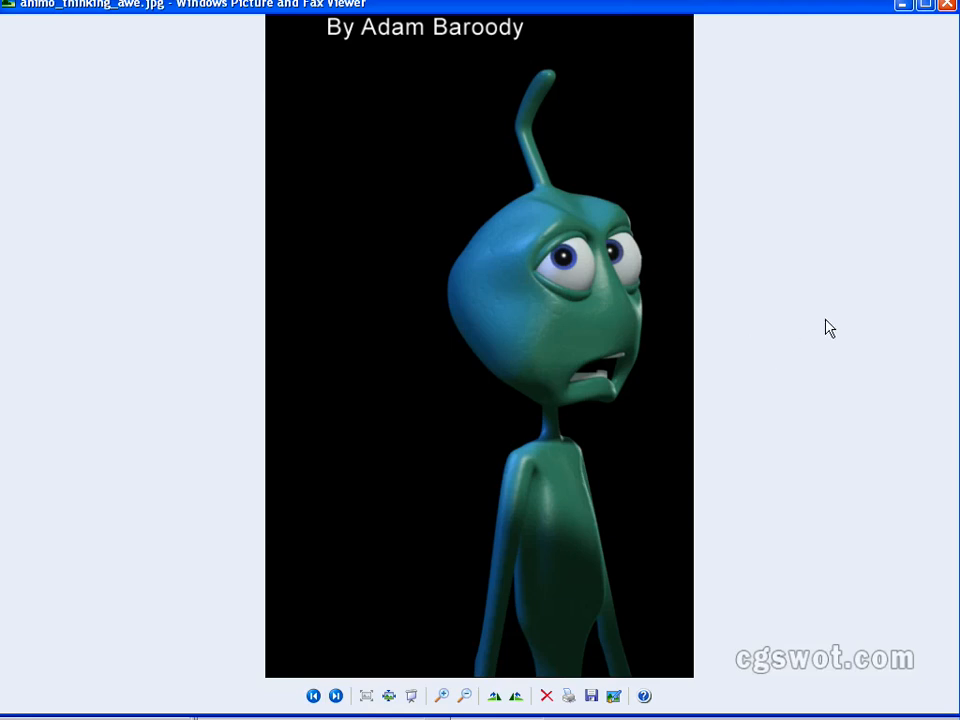
click(313, 697)
click(313, 697)
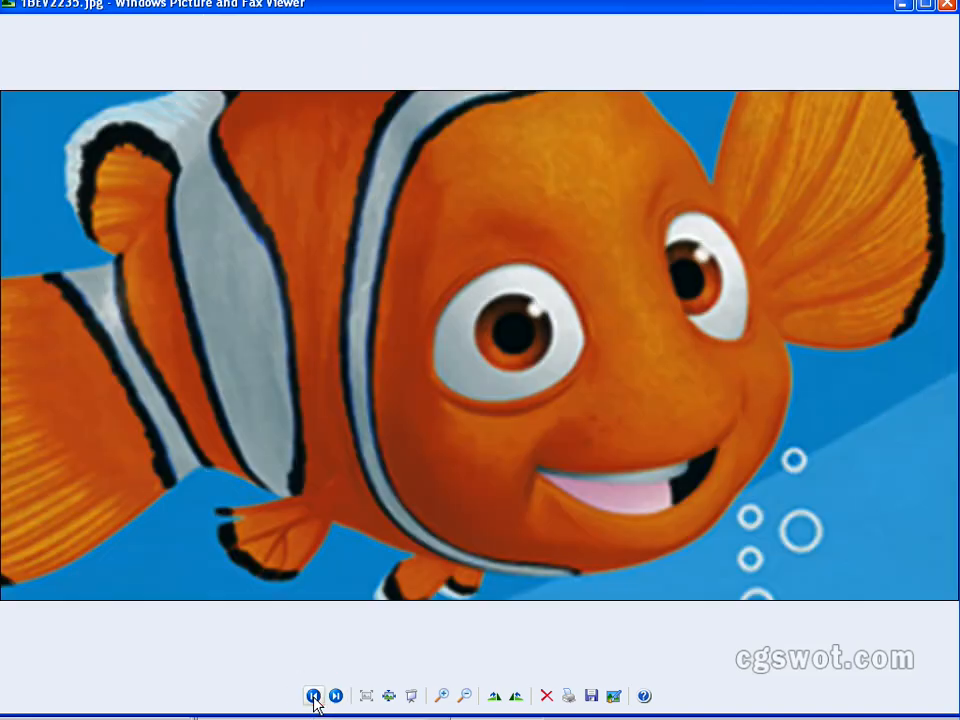
click(313, 697)
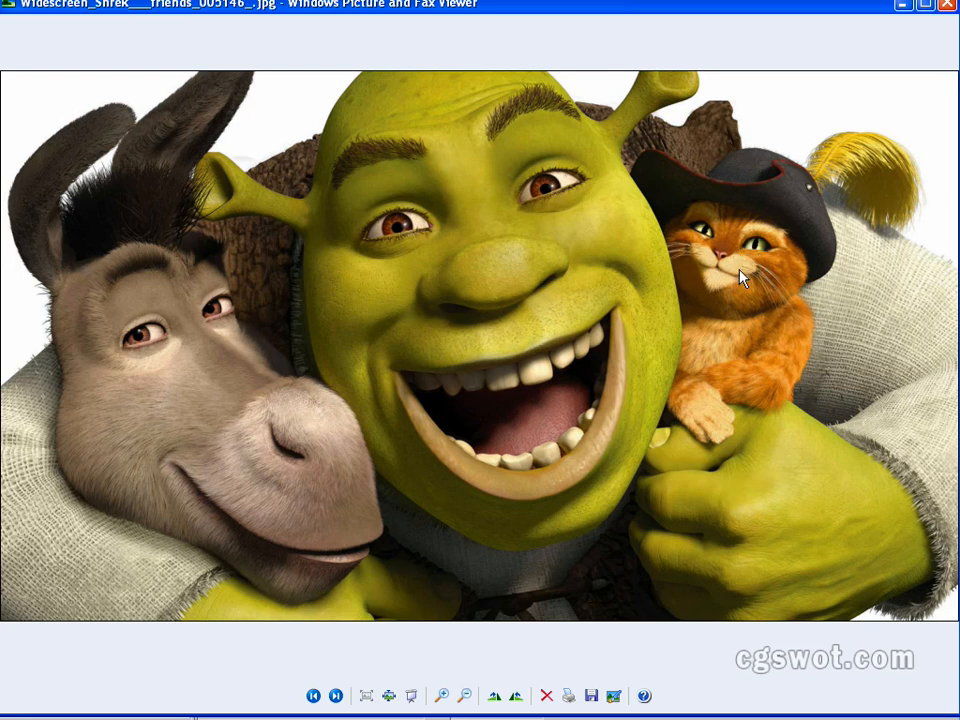
click(314, 696)
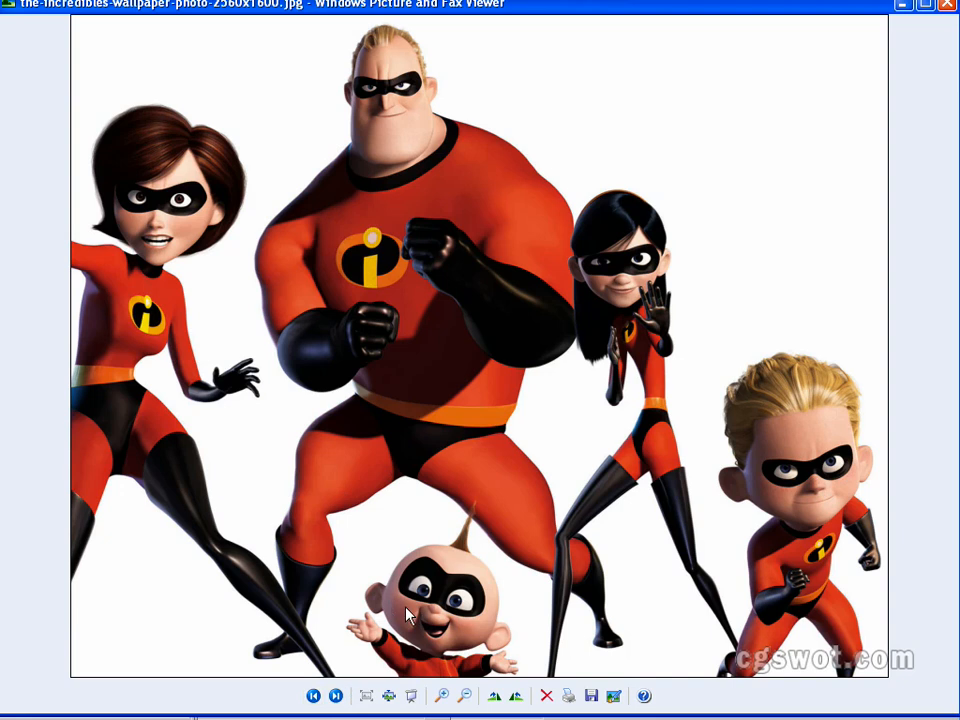
click(313, 696)
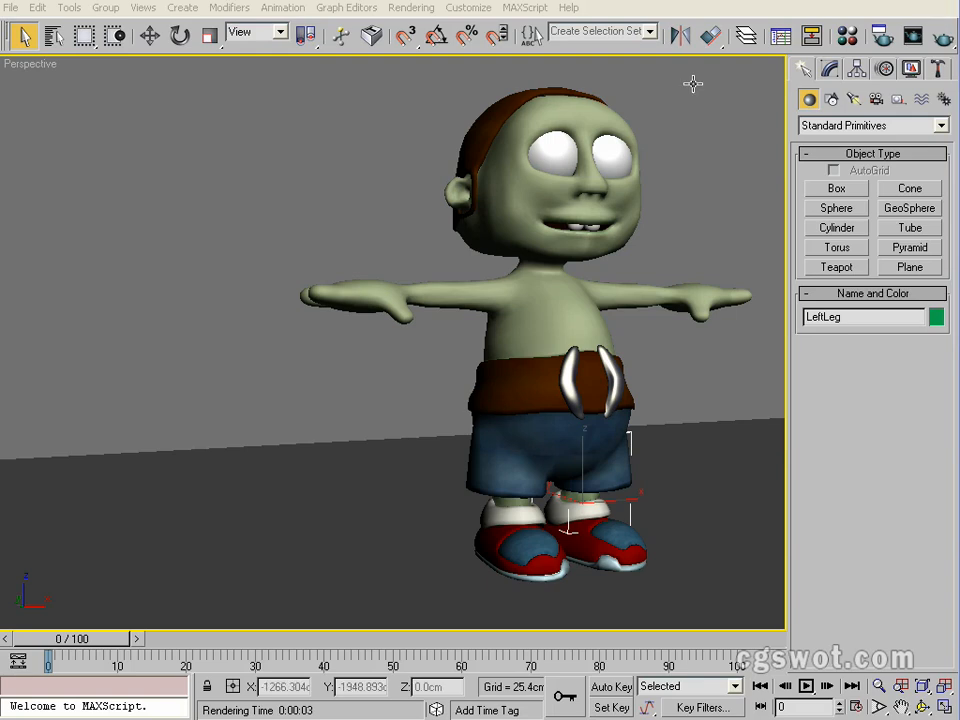
Step: Switch to 3ds Max, inspect the character and its rendered Perspective view, and close the render window
middle_drag(562, 395, 592, 380)
alt+middle_drag(557, 380, 579, 452)
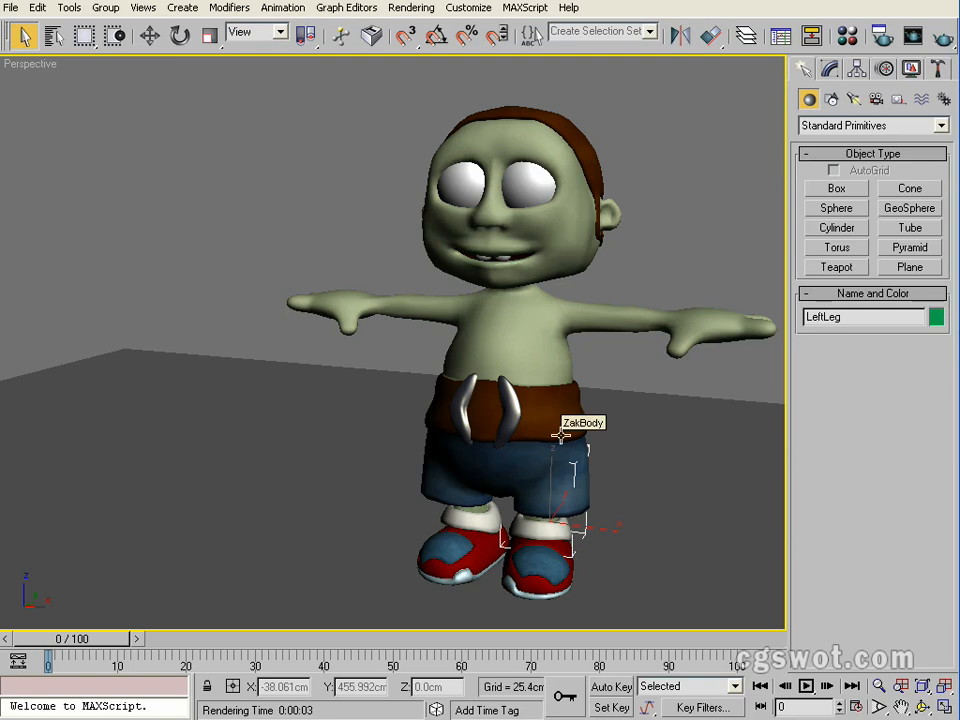
middle_drag(562, 436, 601, 376)
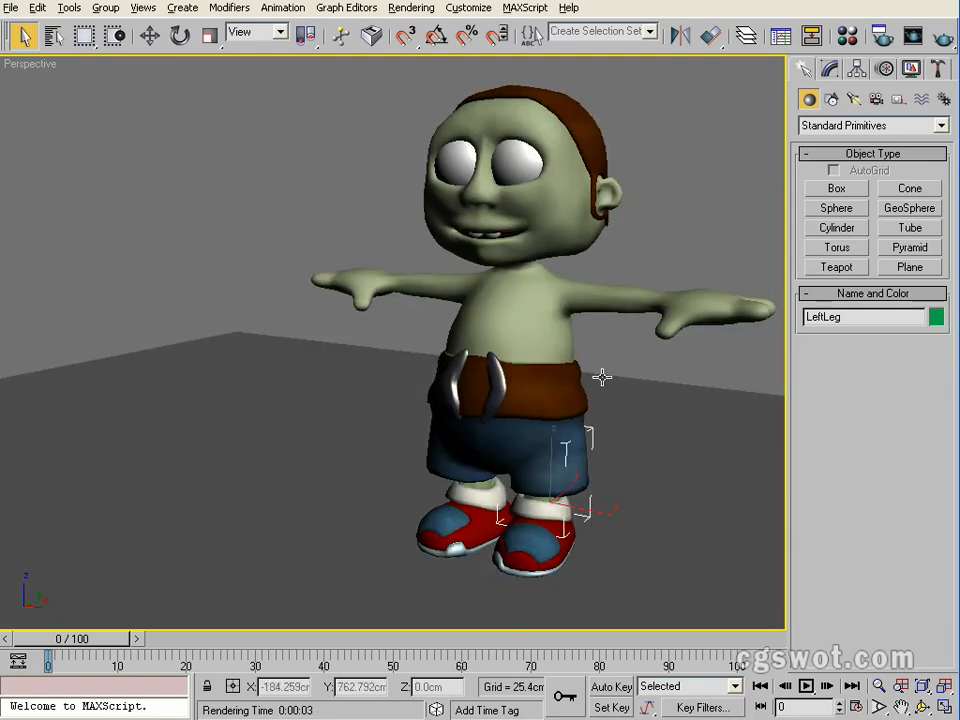
click(912, 36)
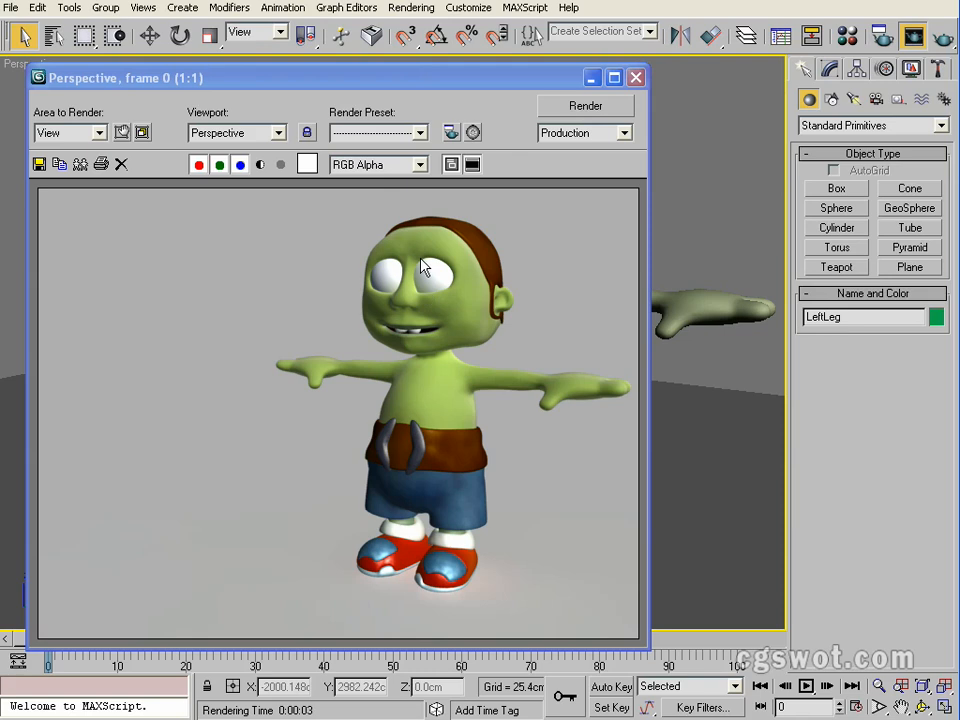
click(634, 79)
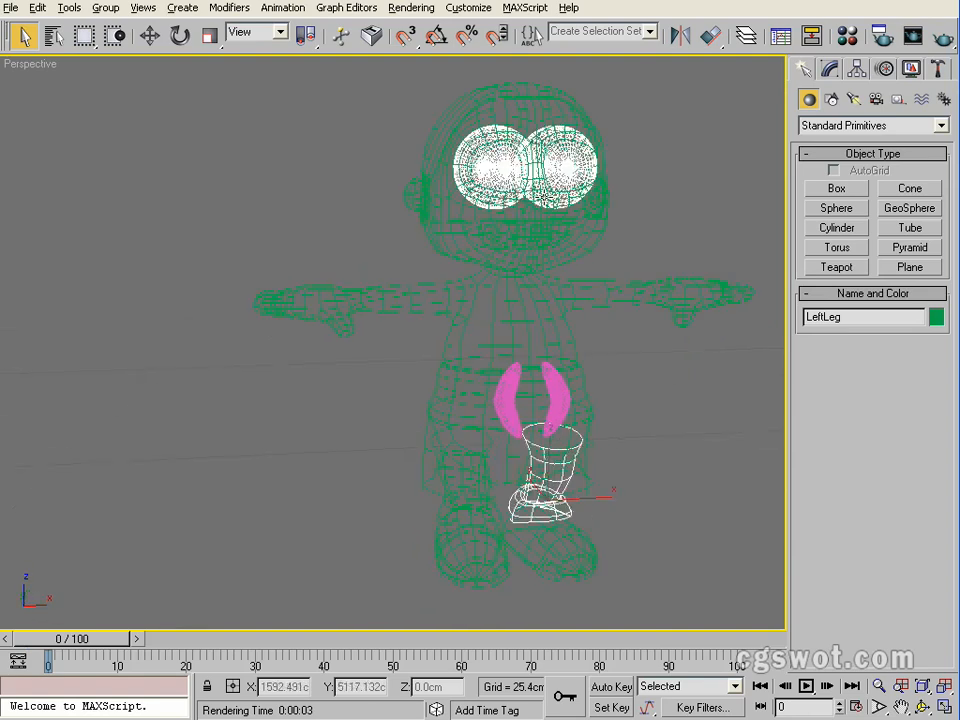
Step: Examine how the character's two eyeball spheres sit inside the head, comparing wireframe and shaded display
alt+middle_drag(543, 197, 507, 255)
scroll(490, 202, up, 4)
scroll(507, 255, up, 3)
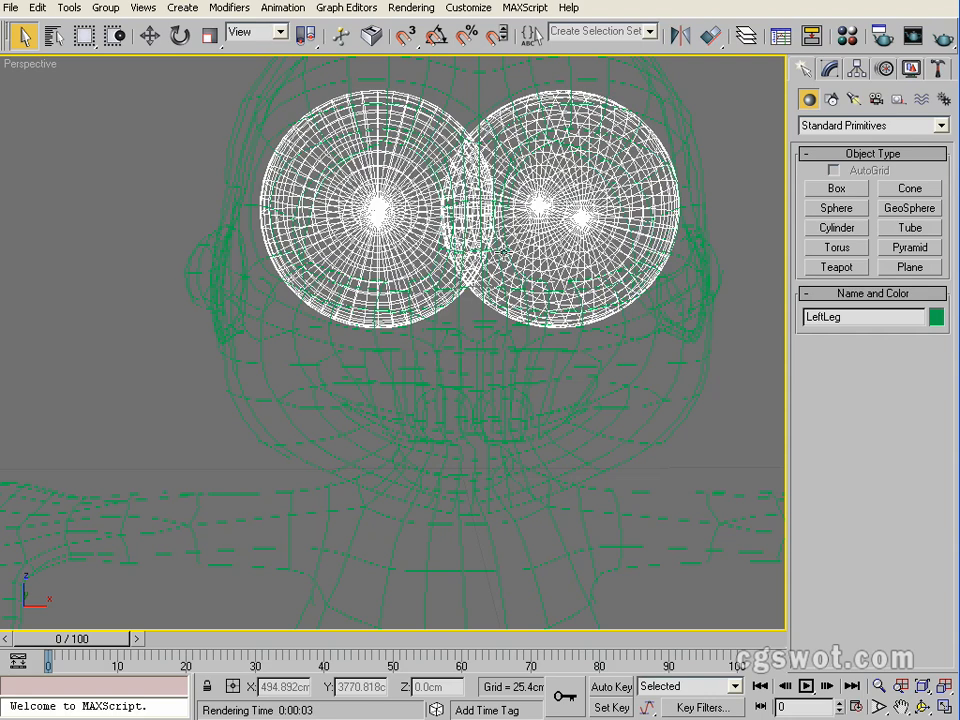
key(F3)
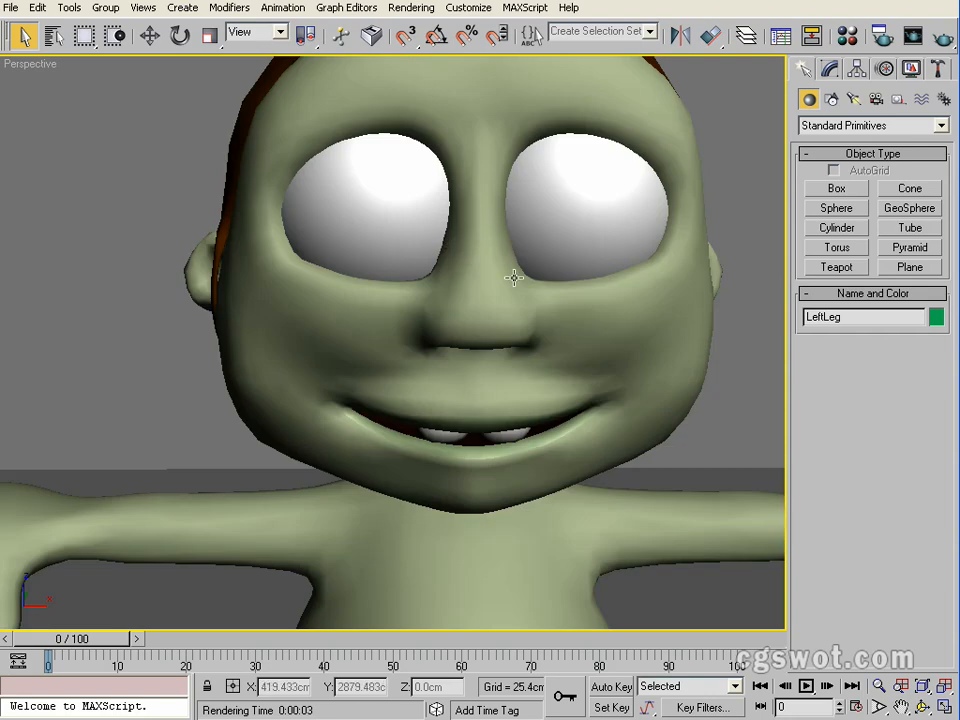
alt+middle_drag(498, 274, 529, 285)
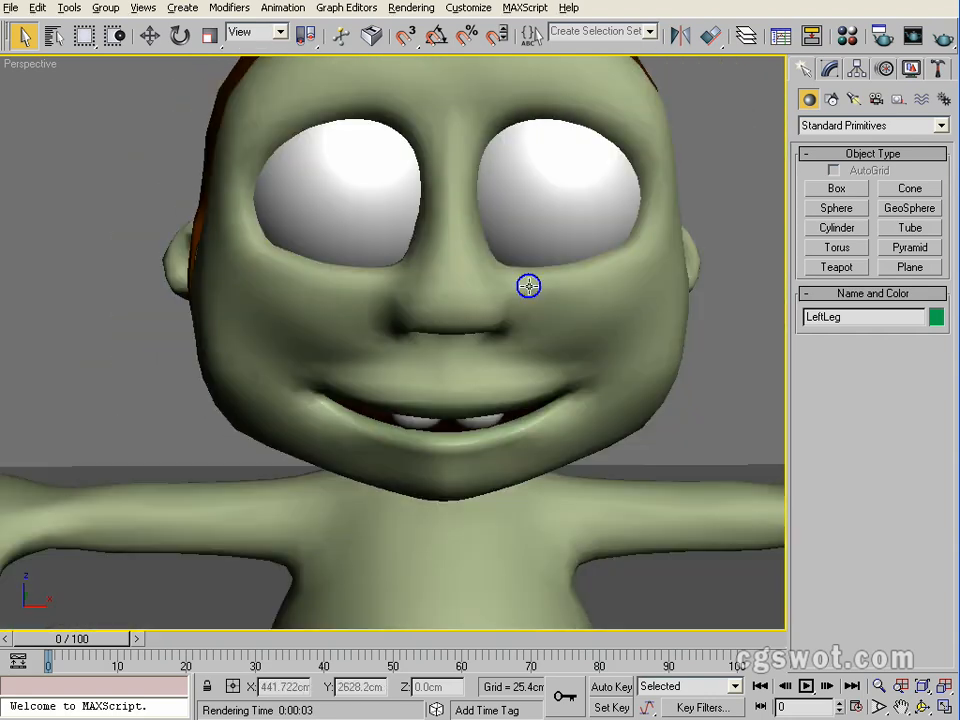
scroll(414, 270, down, 3)
scroll(412, 258, down, 2)
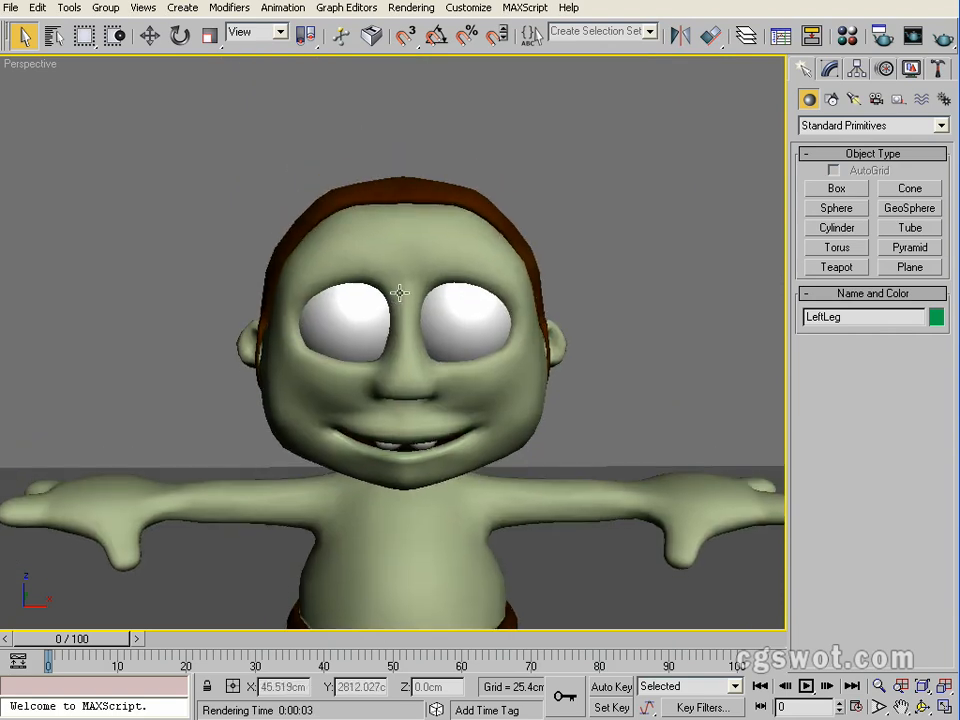
key(F3)
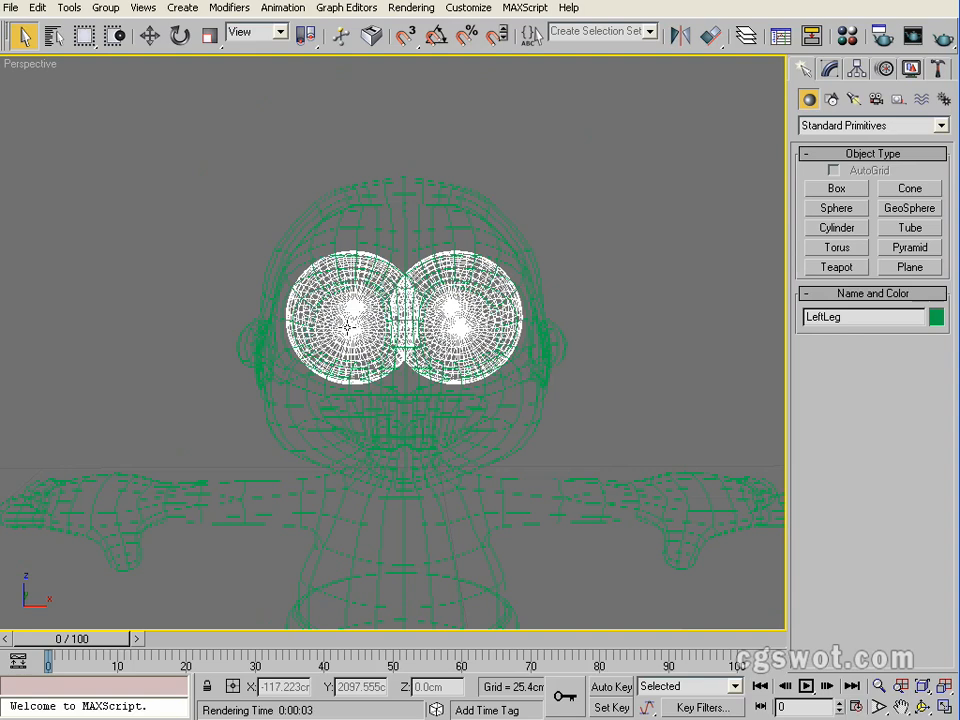
scroll(348, 326, up, 5)
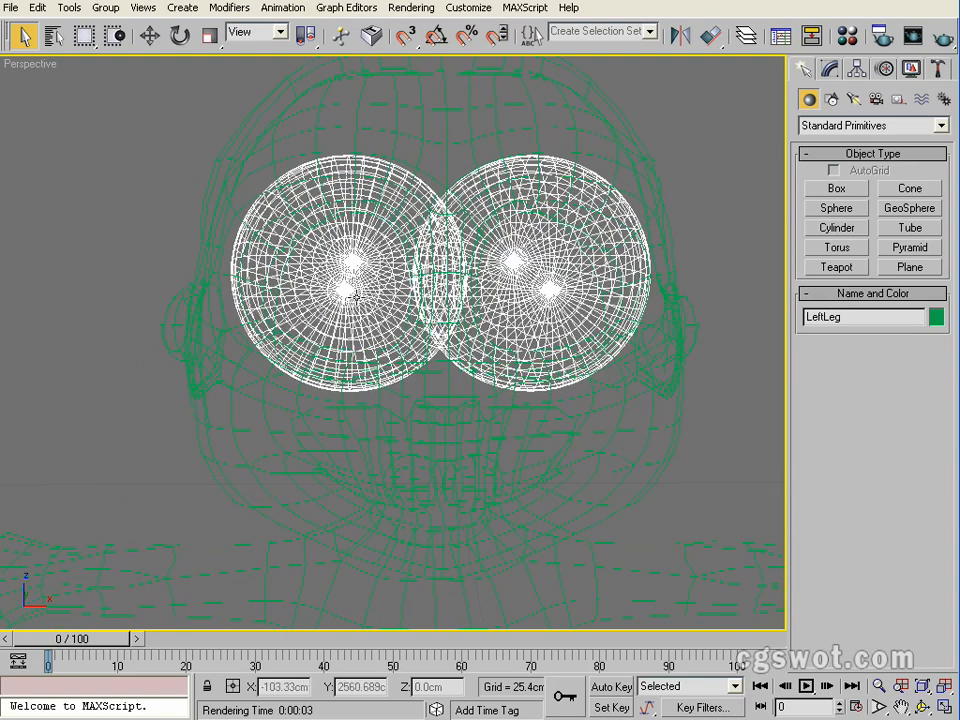
scroll(356, 295, down, 5)
scroll(378, 303, up, 2)
middle_drag(452, 369, 448, 231)
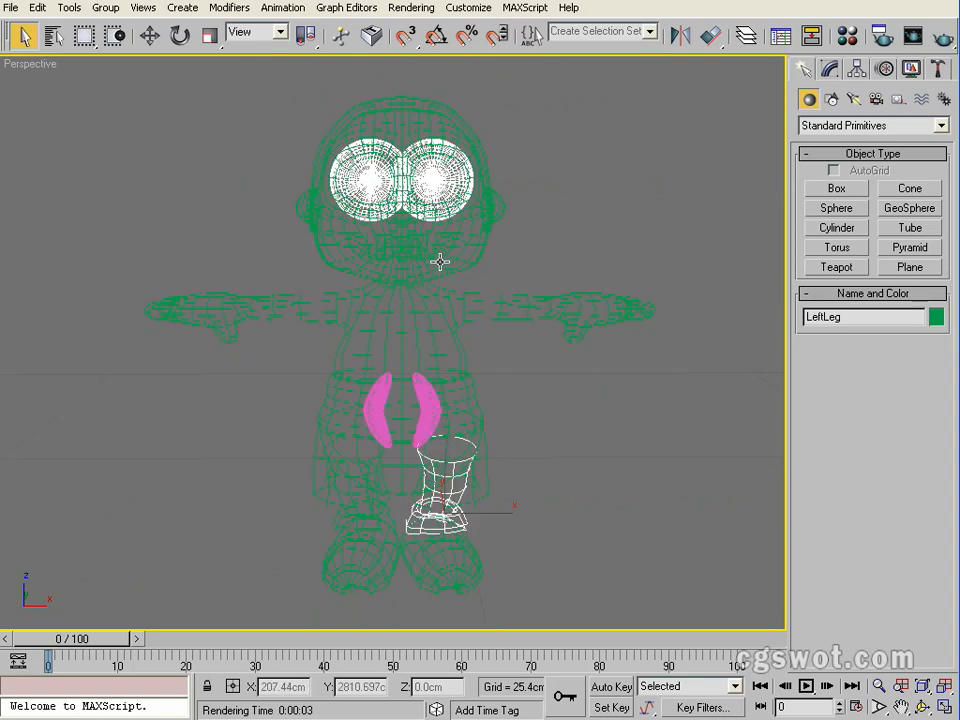
middle_drag(457, 278, 463, 265)
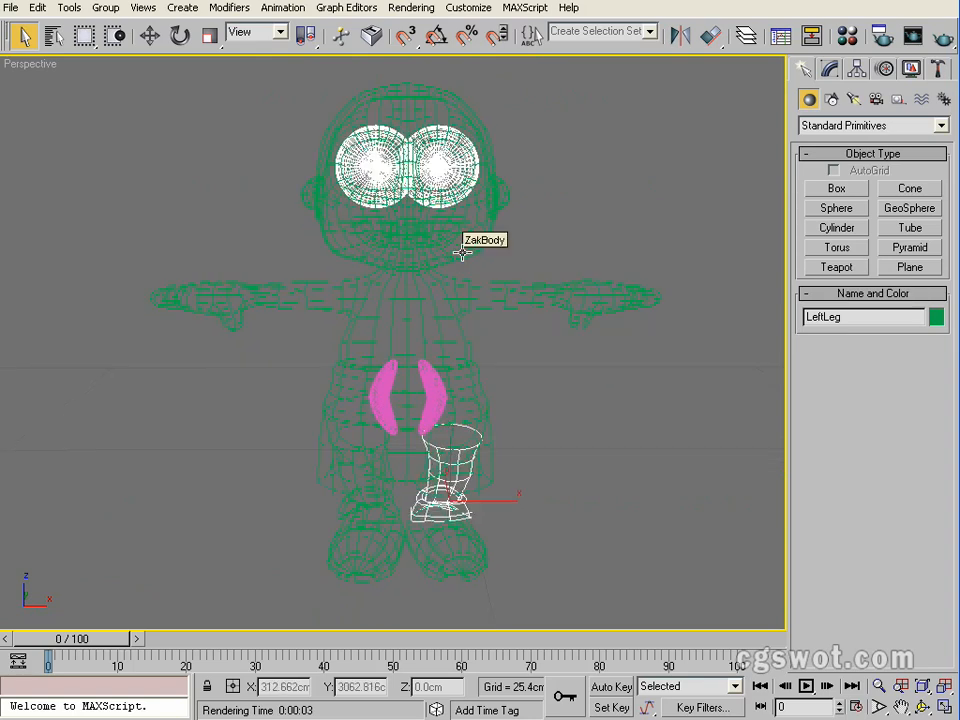
mouse_move(526, 246)
middle_down()
mouse_move(533, 257)
mouse_move(524, 253)
middle_up()
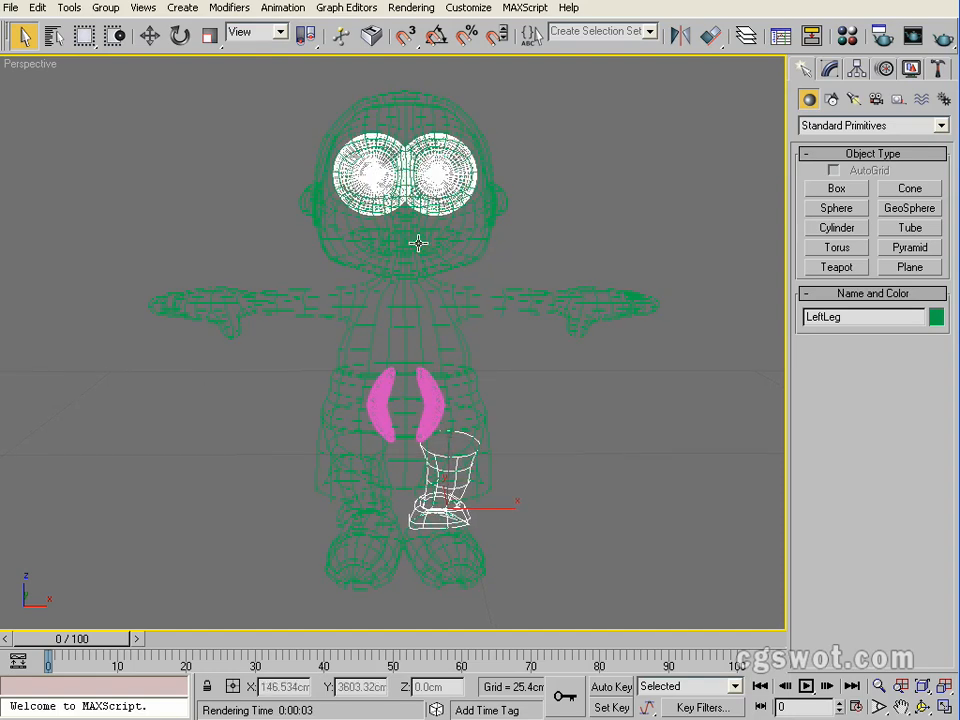
middle_drag(542, 270, 521, 231)
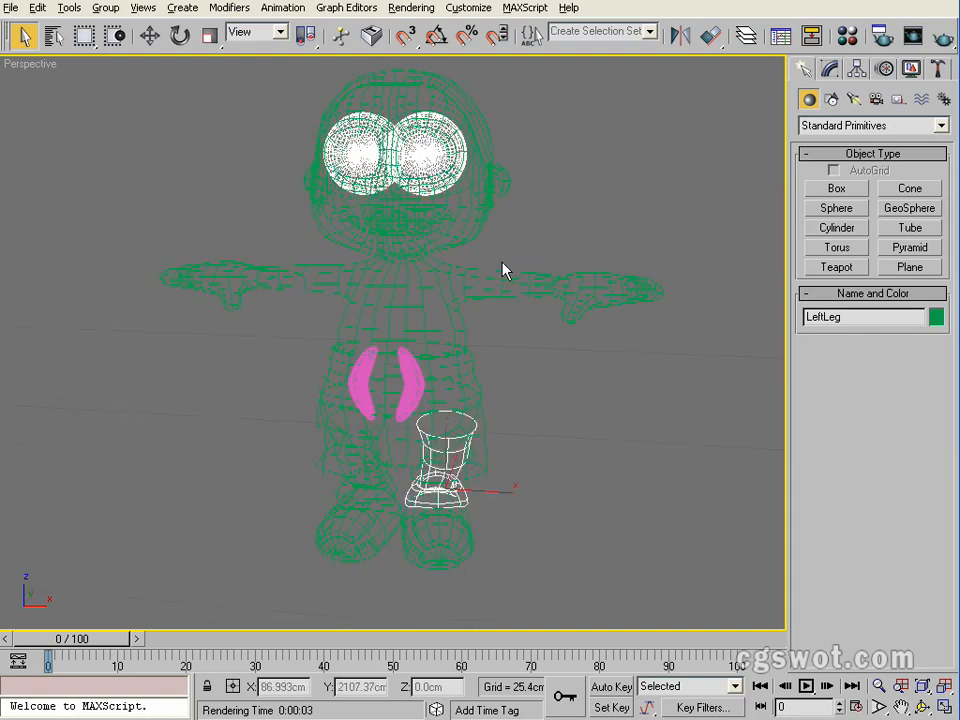
Step: Return the character to shaded display and open the Layer Manager, placing it so the character stays in view
key(F3)
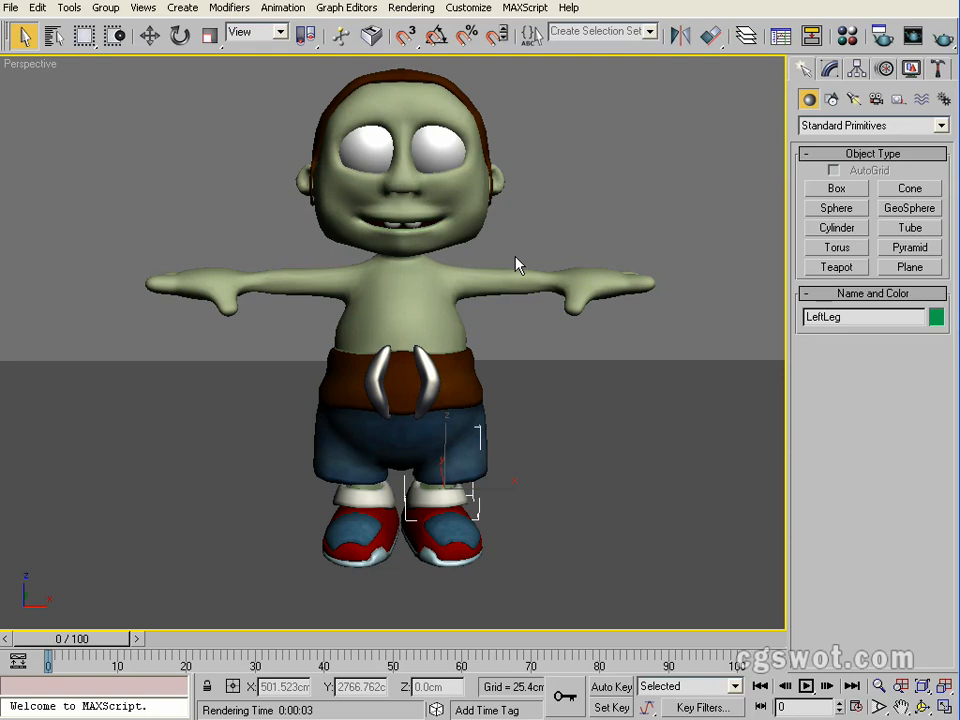
mouse_move(510, 272)
alt+middle_down()
mouse_move(446, 289)
mouse_move(497, 281)
alt+middle_up()
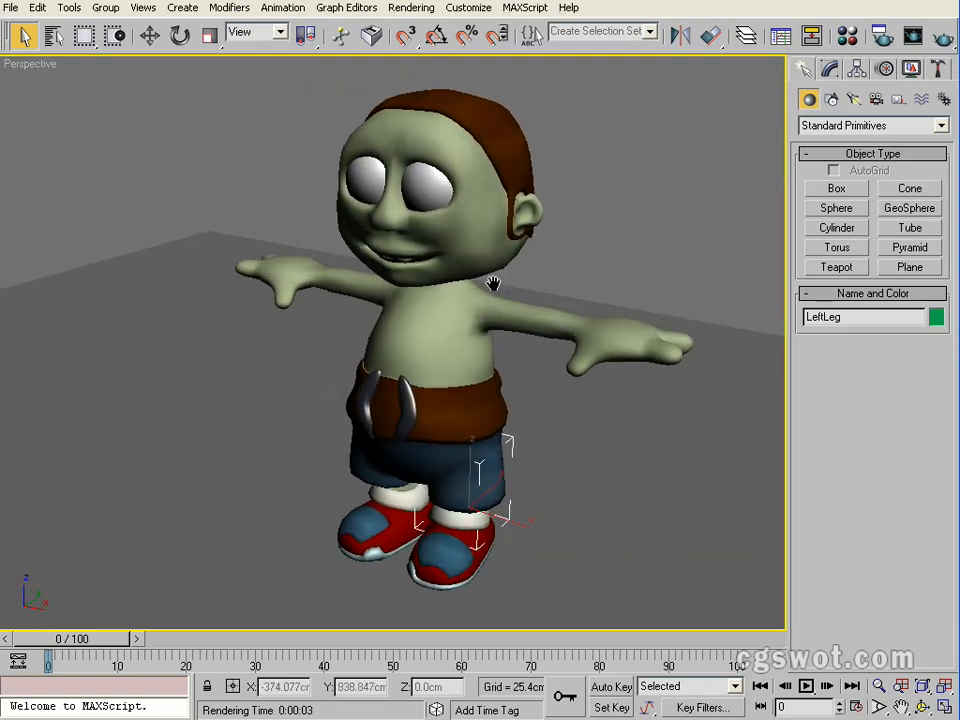
click(746, 40)
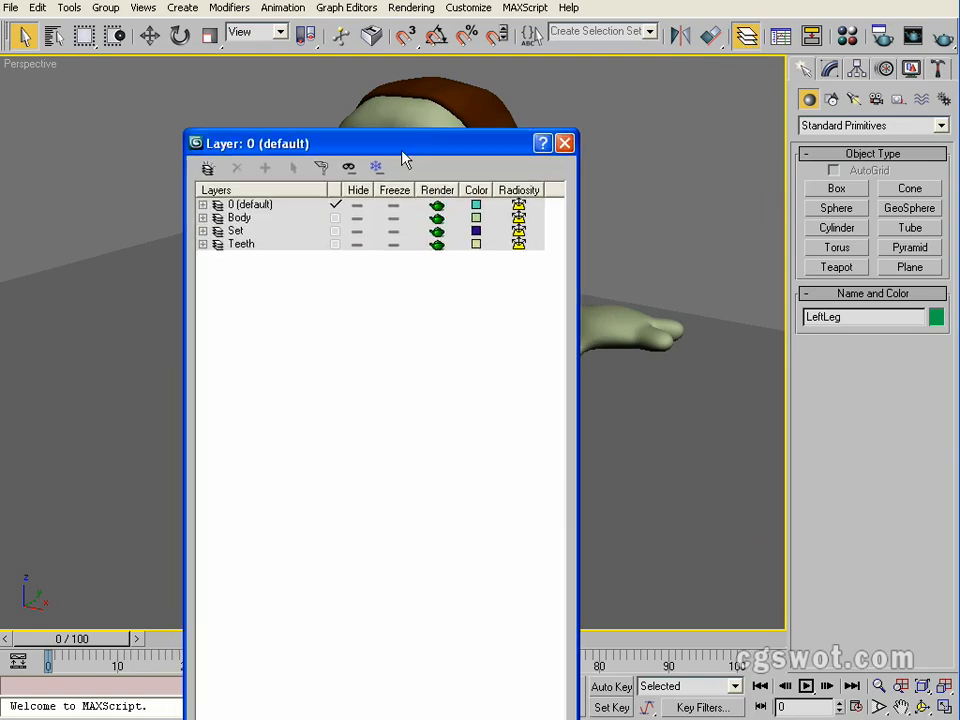
drag(401, 148, 328, 226)
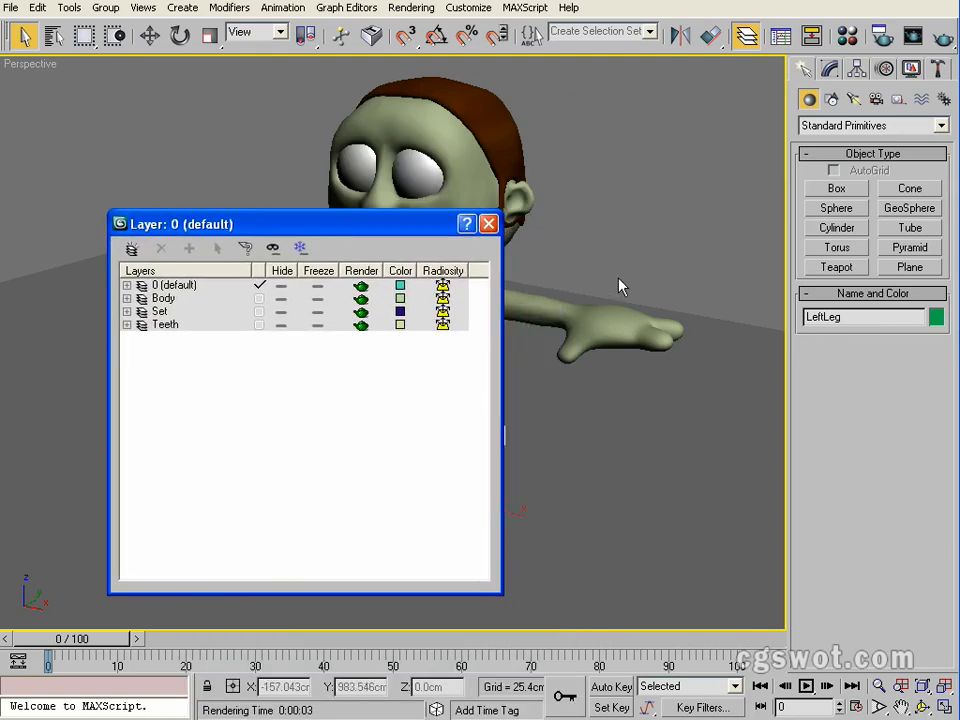
middle_drag(617, 279, 752, 302)
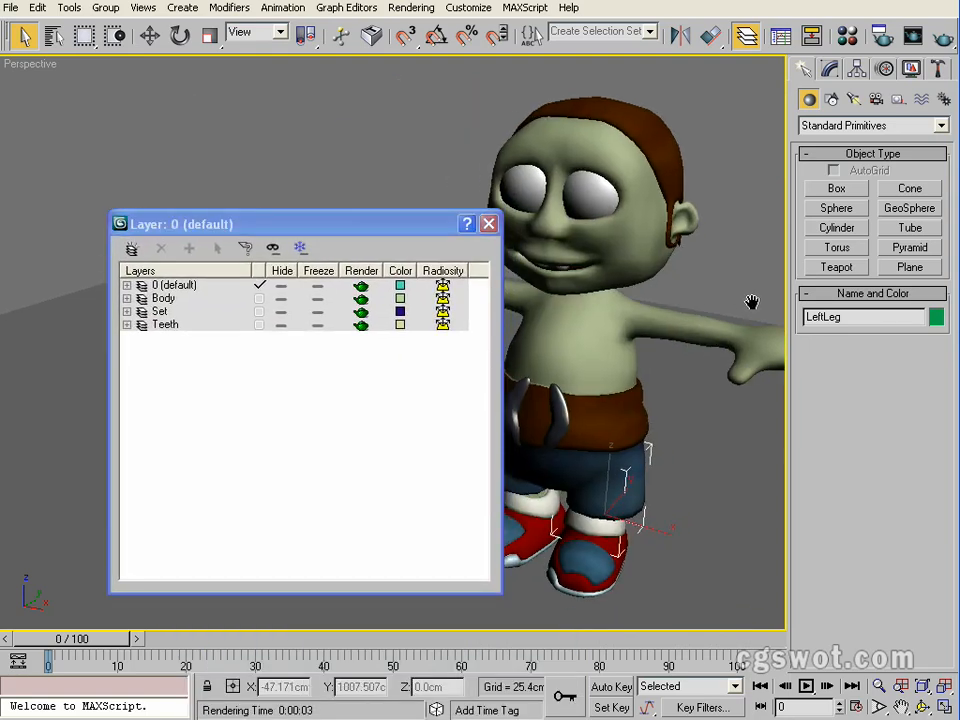
scroll(625, 279, down, 4)
middle_drag(625, 280, 549, 321)
scroll(705, 254, up, 3)
drag(275, 226, 180, 114)
middle_drag(503, 333, 500, 345)
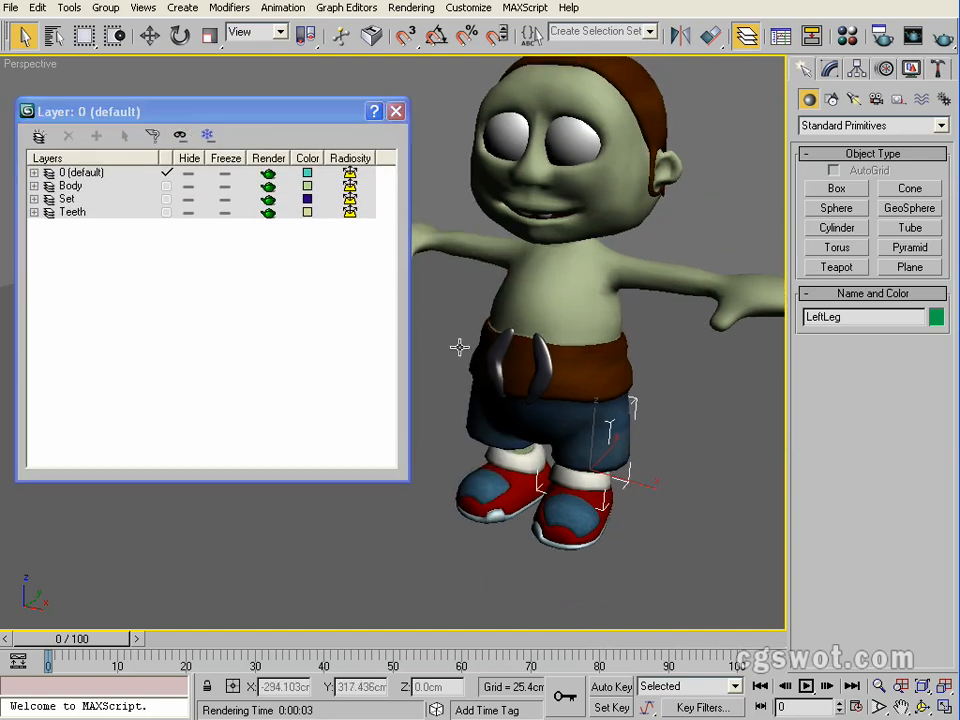
Step: Expand the Body layer and select ZakBody, BeltBuckle01 and BeltBuckle02 in turn, checking them in wireframe and shaded display with edged faces
click(34, 186)
click(104, 199)
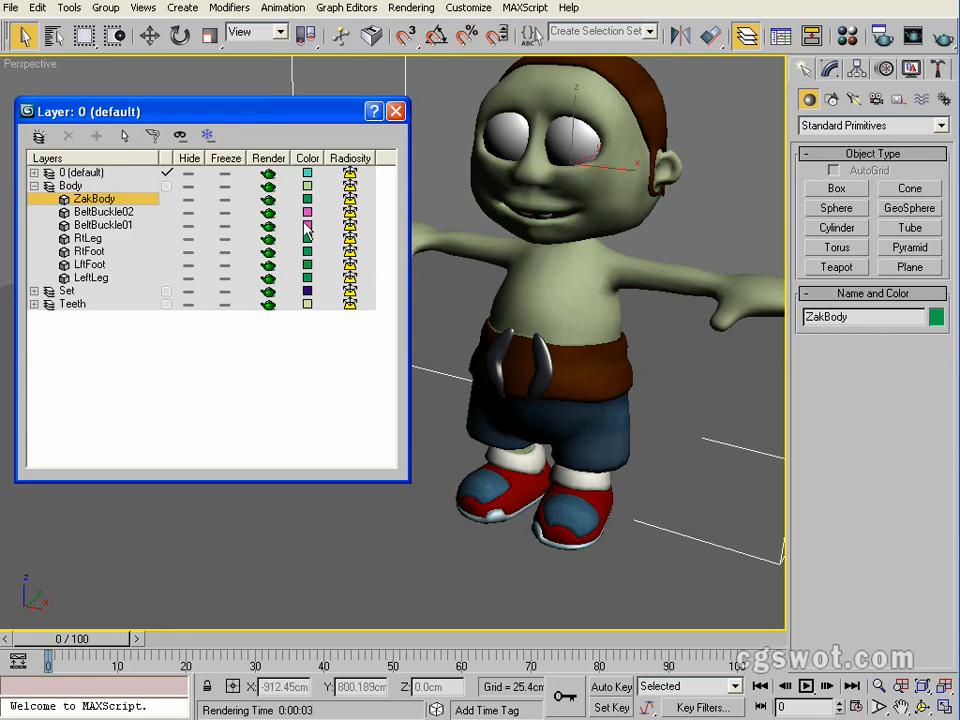
key(F3)
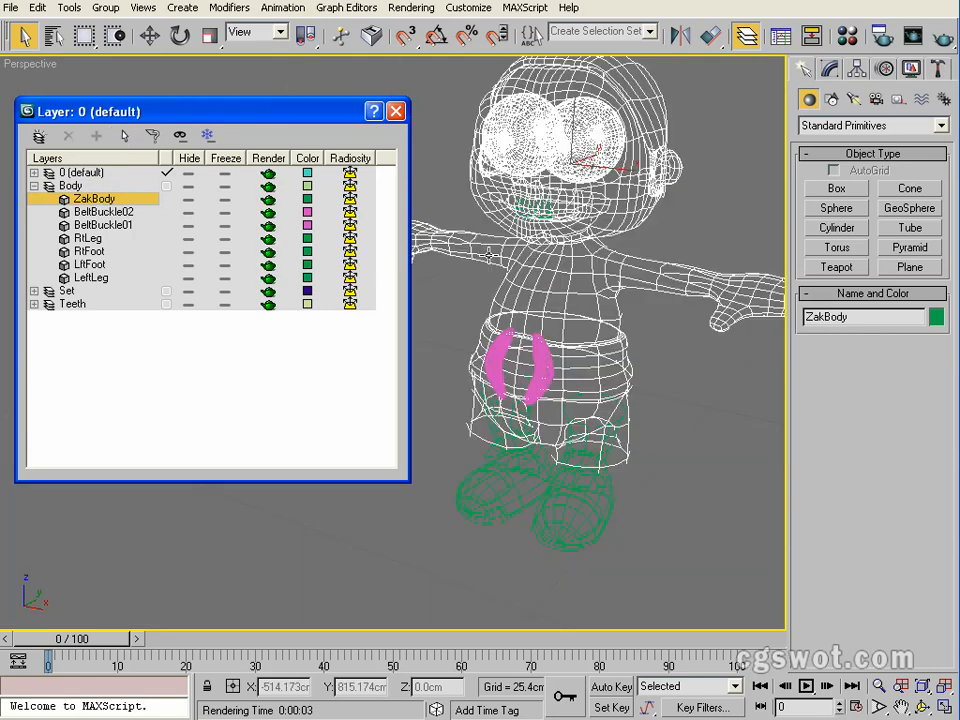
key(F3)
click(112, 213)
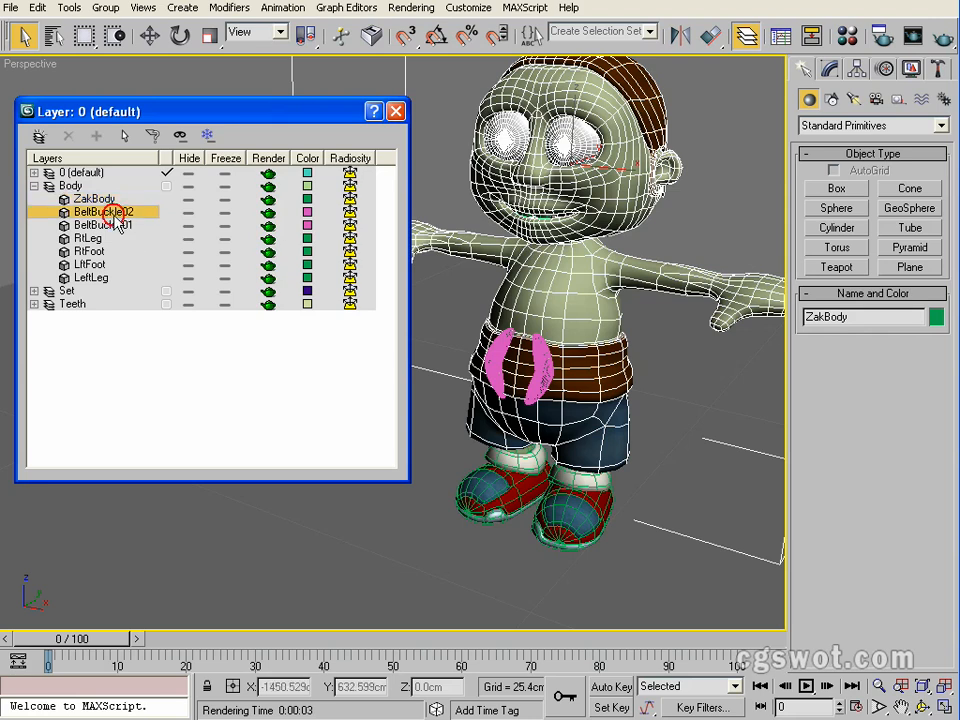
click(124, 135)
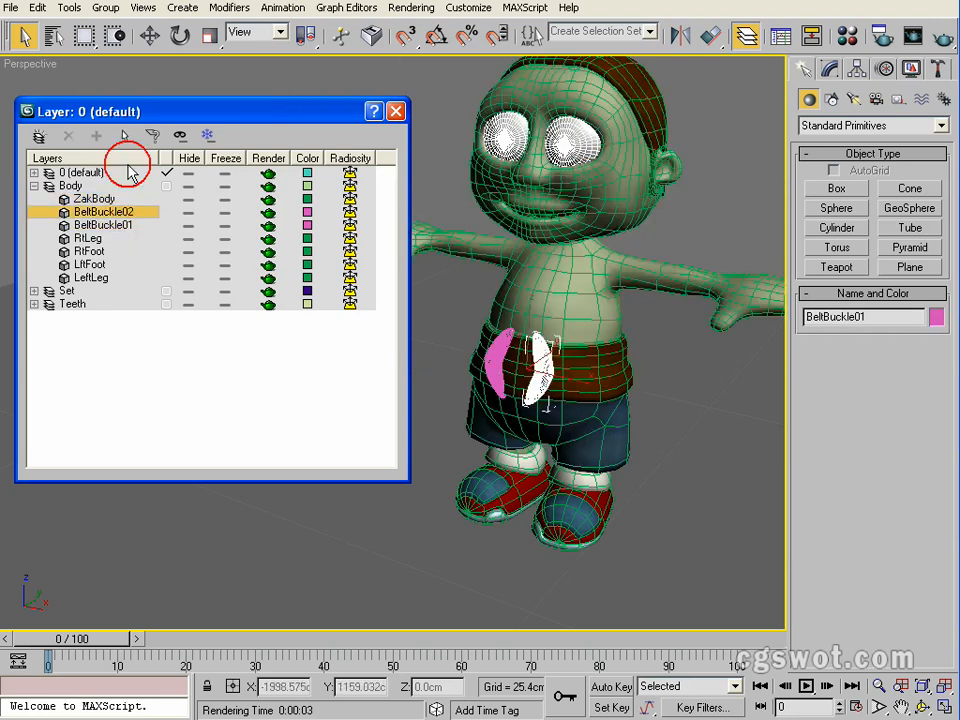
click(124, 135)
Step: Go through the leg and foot objects in the Body layer and select LeftLeg in the scene
click(101, 242)
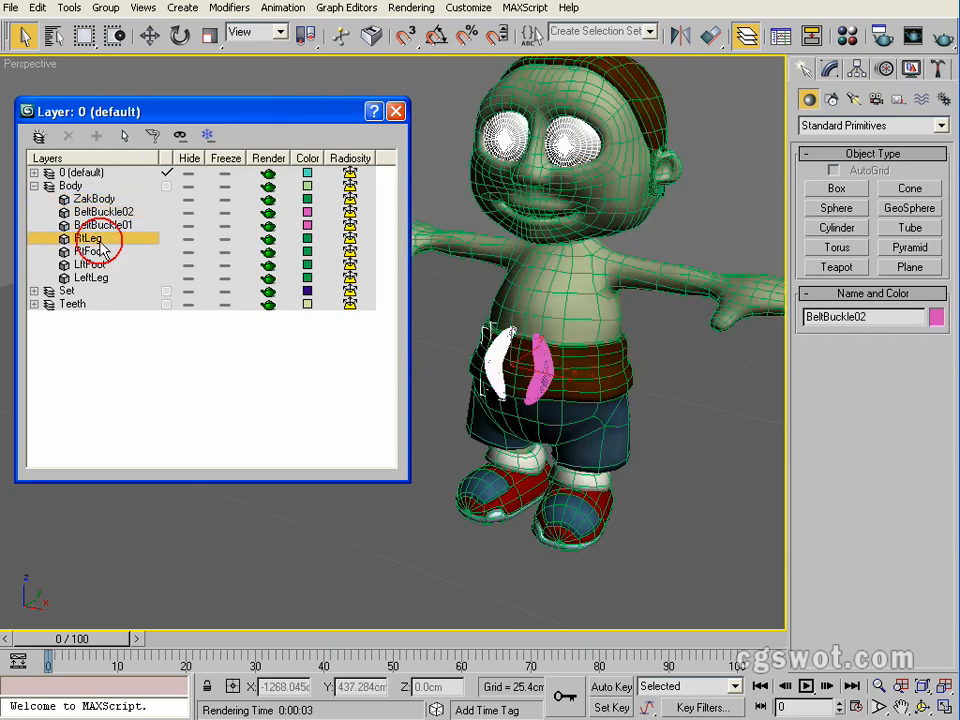
click(98, 250)
click(99, 263)
click(103, 278)
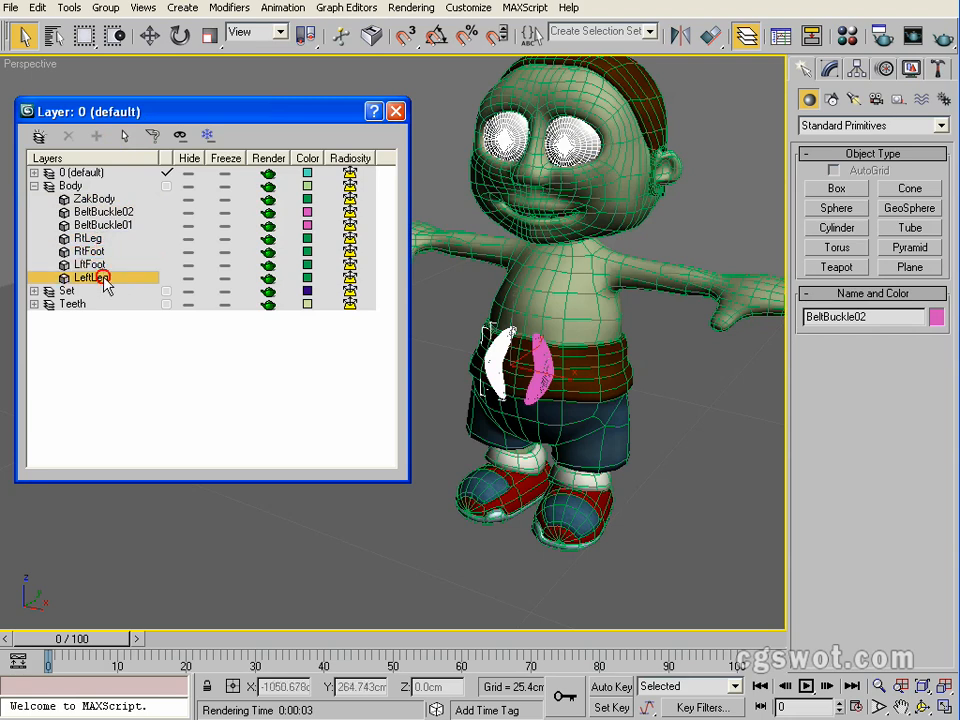
click(124, 136)
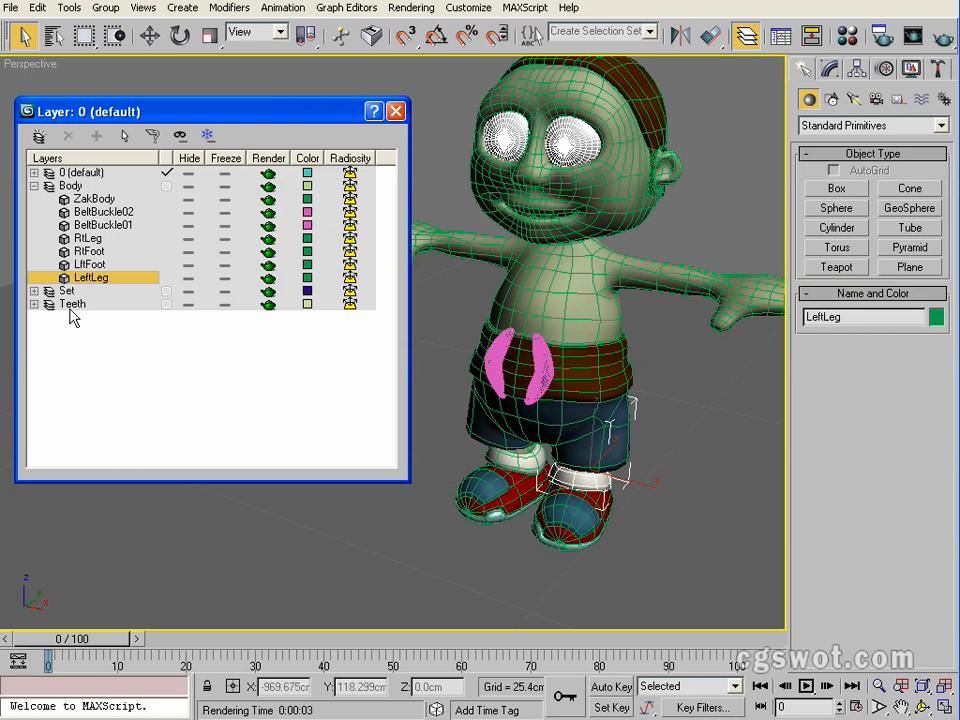
Step: Expand the Set and Teeth layers to check the Ground and tooth objects against the character
click(34, 290)
click(97, 304)
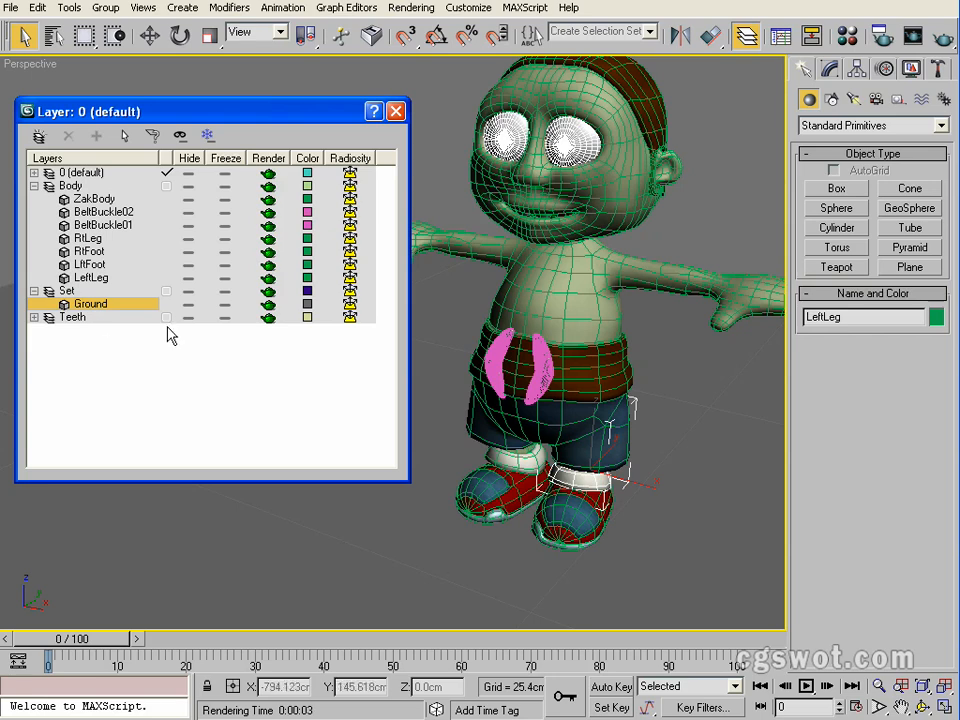
click(80, 303)
click(33, 317)
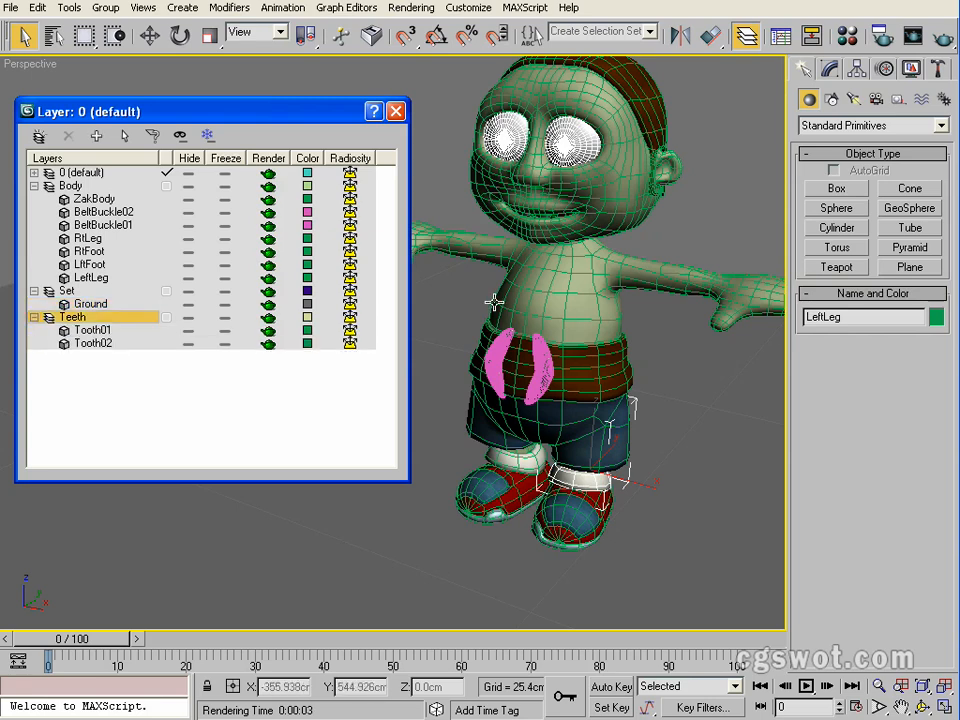
alt+middle_drag(497, 335, 510, 315)
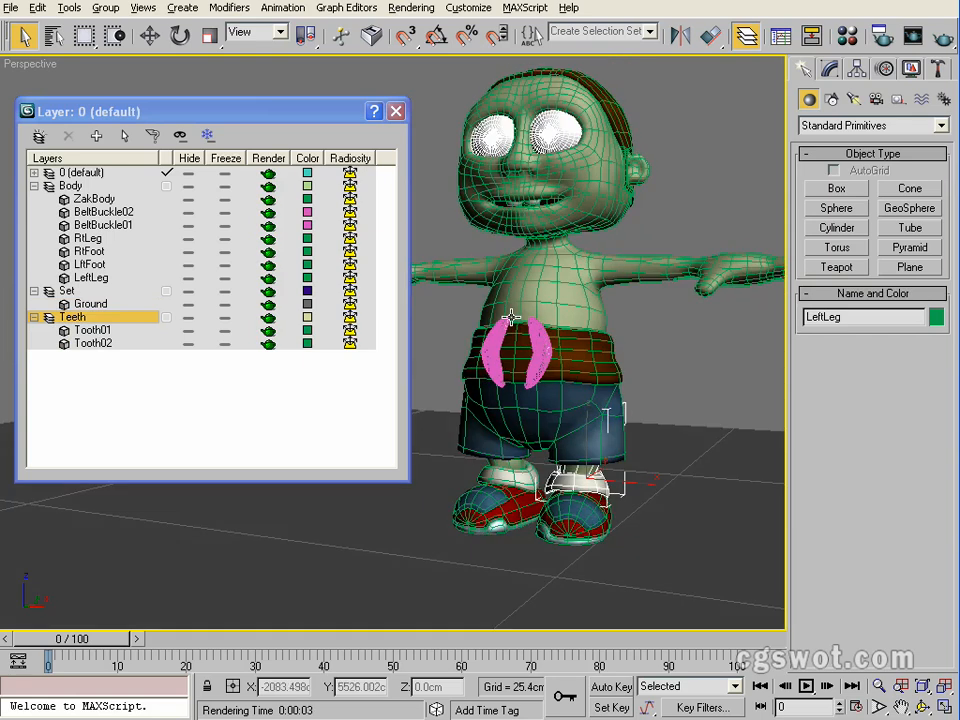
Step: Render the Perspective view and arrange the rendered frame window and the Layer Manager so both can be seen
click(912, 40)
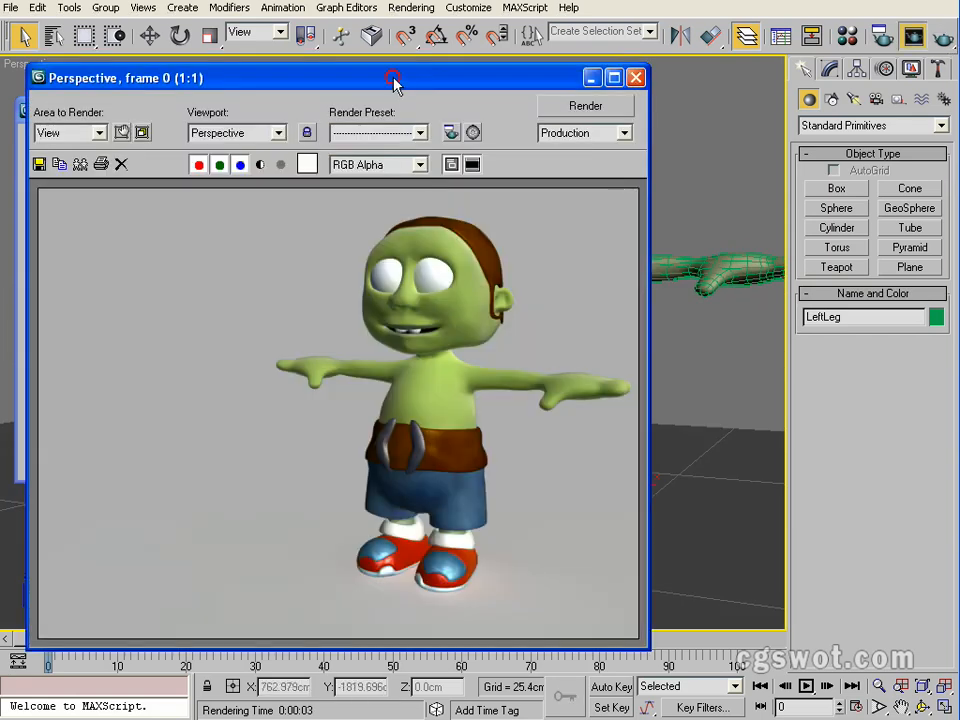
drag(395, 82, 575, 68)
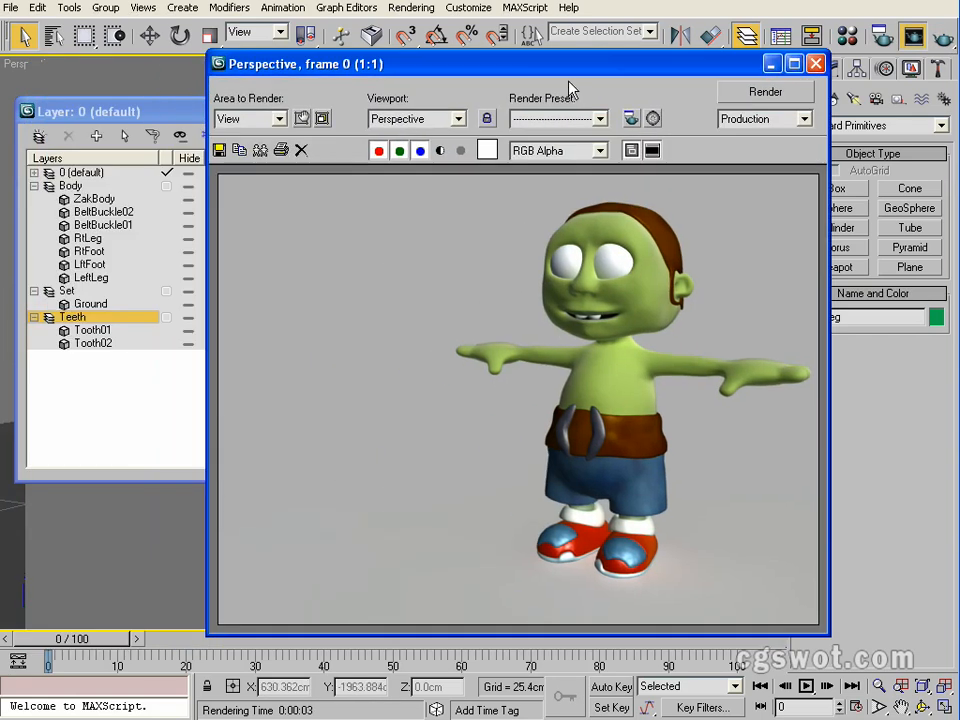
click(183, 118)
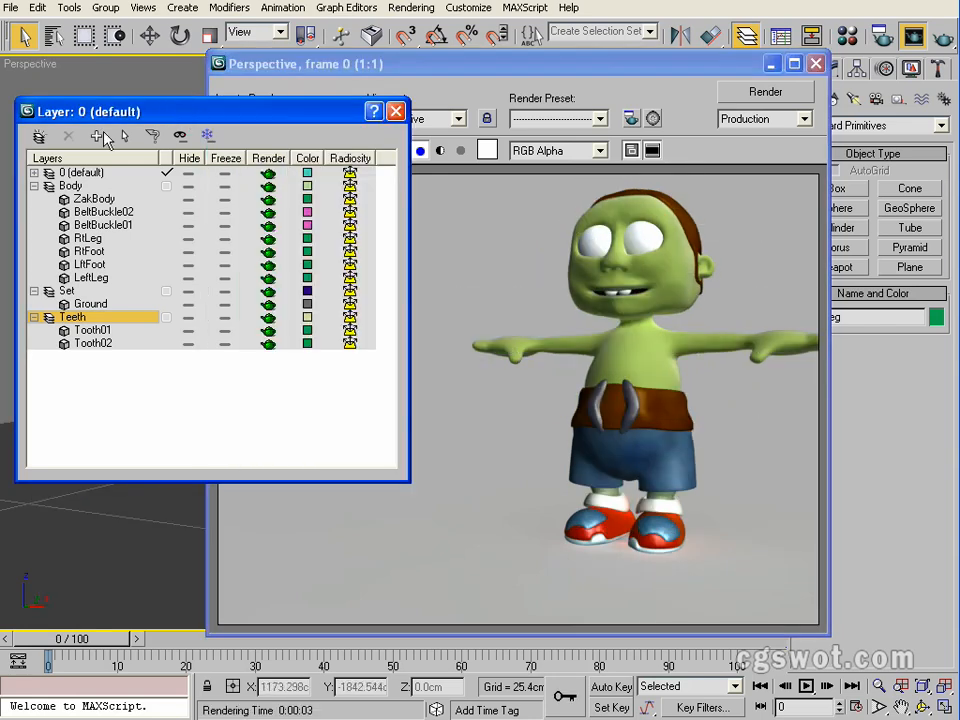
Step: Collapse the Body, Set and Teeth layers and check the EyeProxy and EyeProxy2 objects in layer 0 (default)
click(34, 186)
click(34, 224)
click(34, 198)
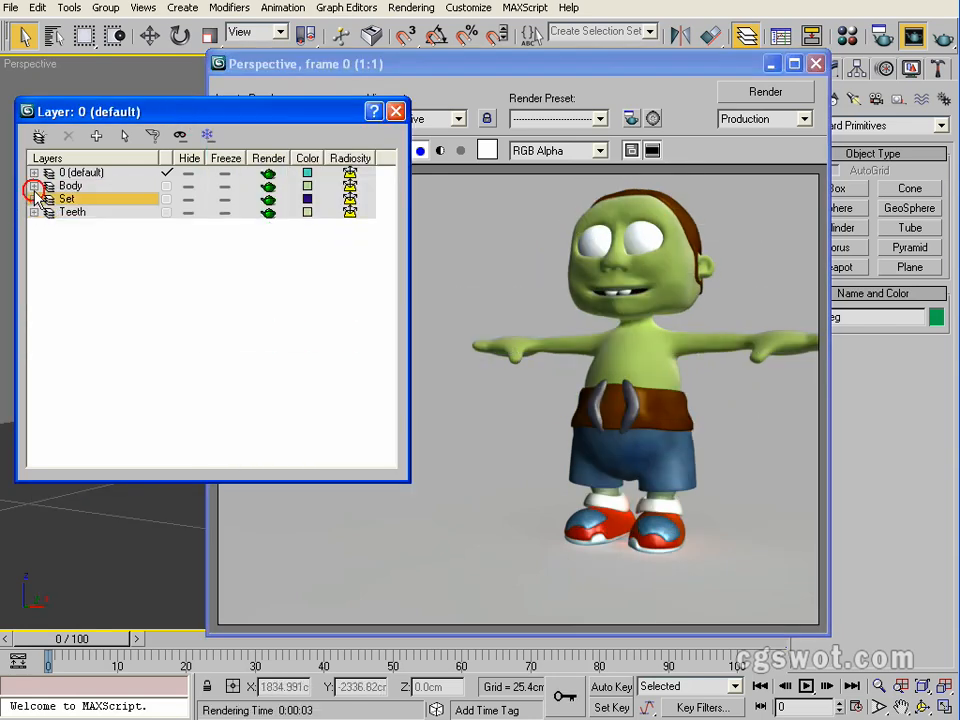
click(34, 172)
click(80, 172)
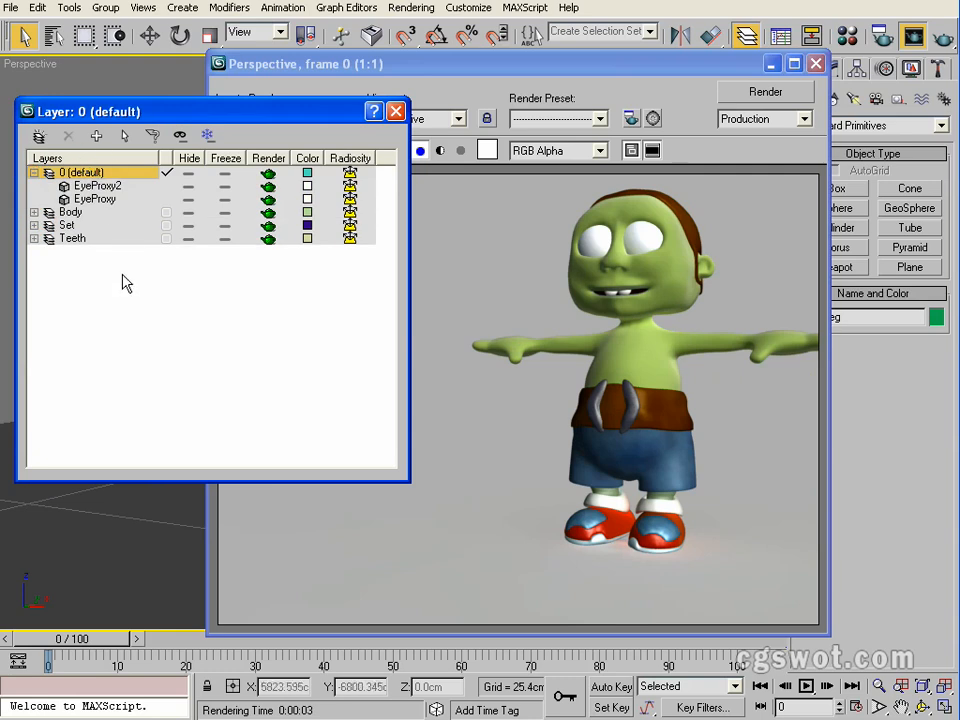
click(100, 188)
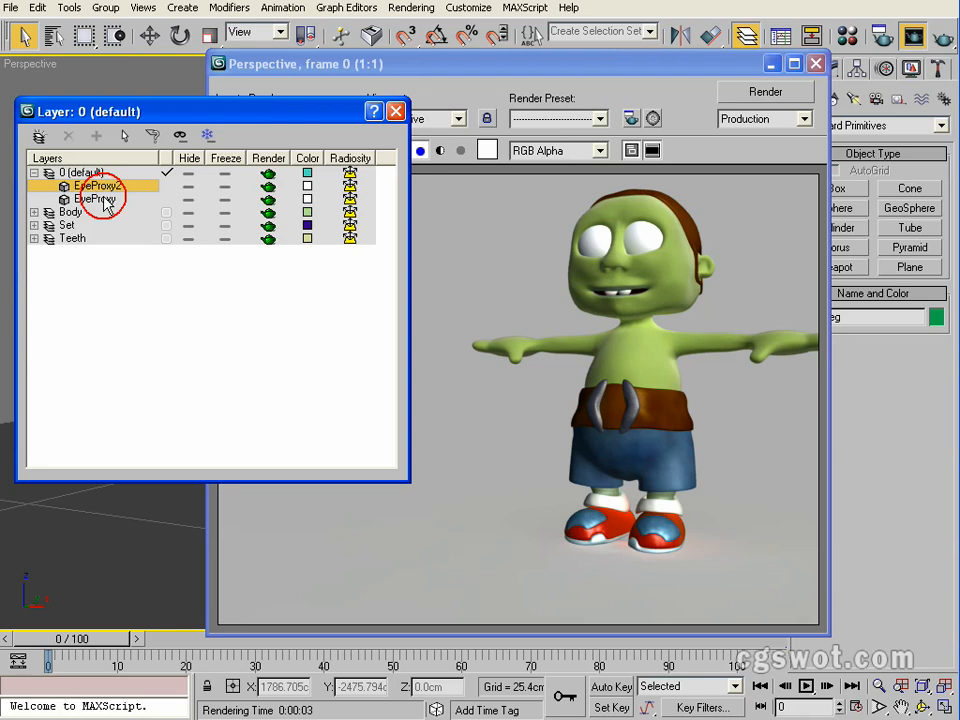
click(103, 198)
click(104, 187)
click(105, 198)
click(105, 187)
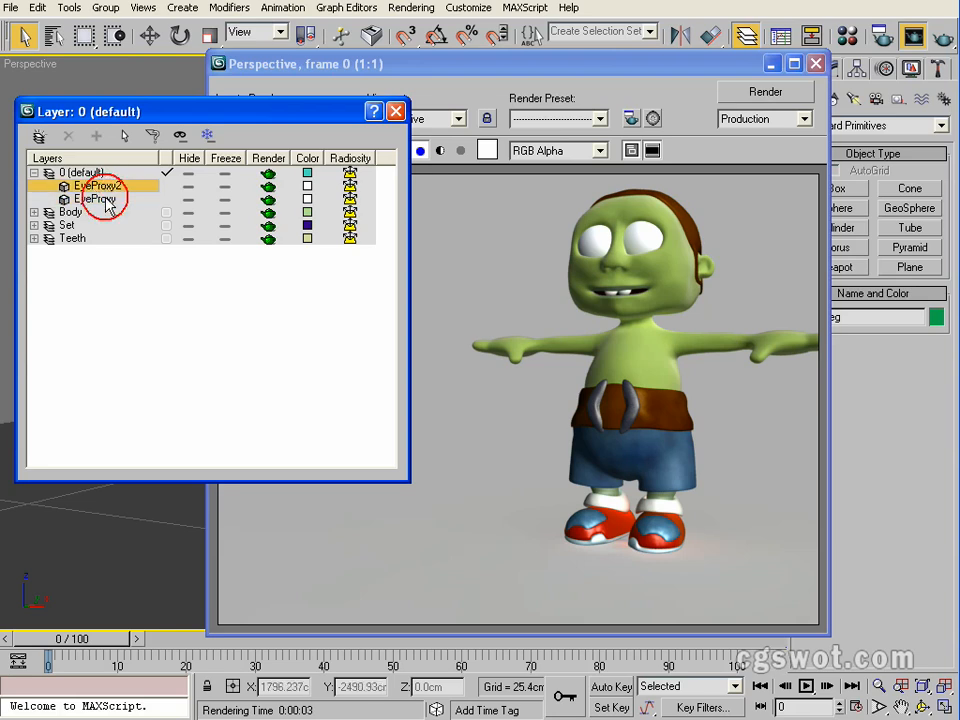
click(107, 201)
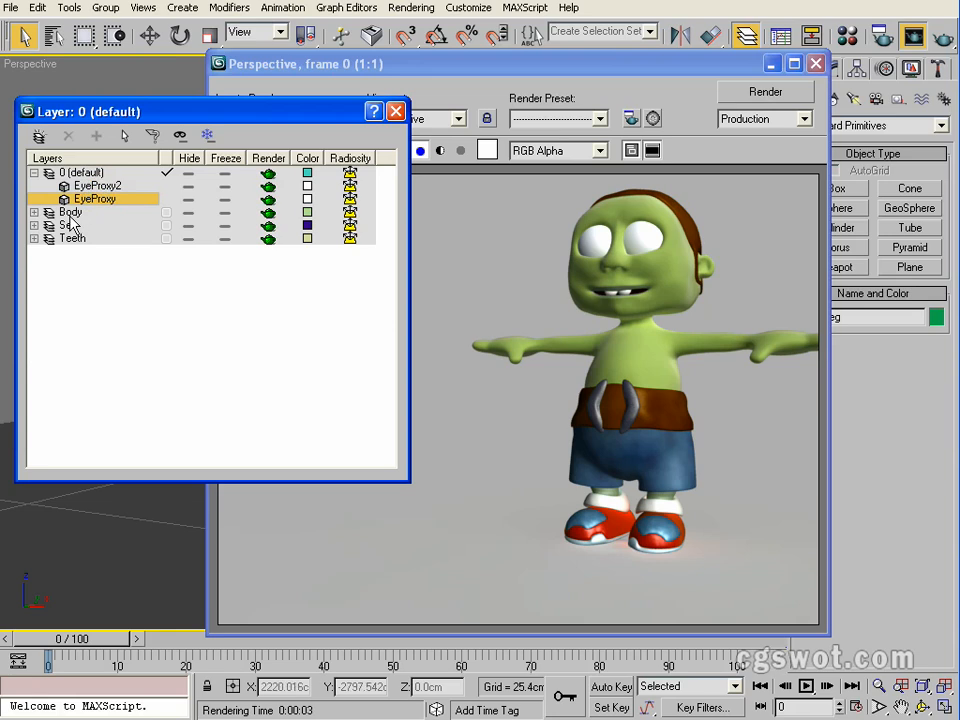
Step: Close the Layer Manager and the rendered frame window to return to the character in the Perspective view
click(397, 113)
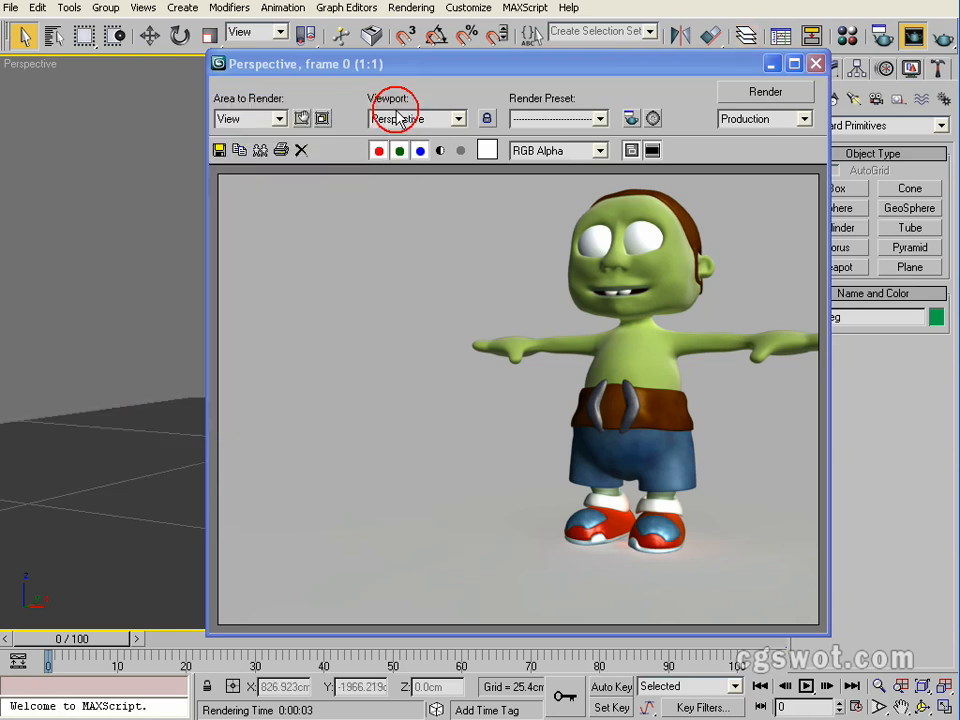
click(816, 64)
mouse_move(537, 338)
alt+middle_down()
mouse_move(531, 320)
mouse_move(525, 334)
mouse_move(549, 328)
alt+middle_up()
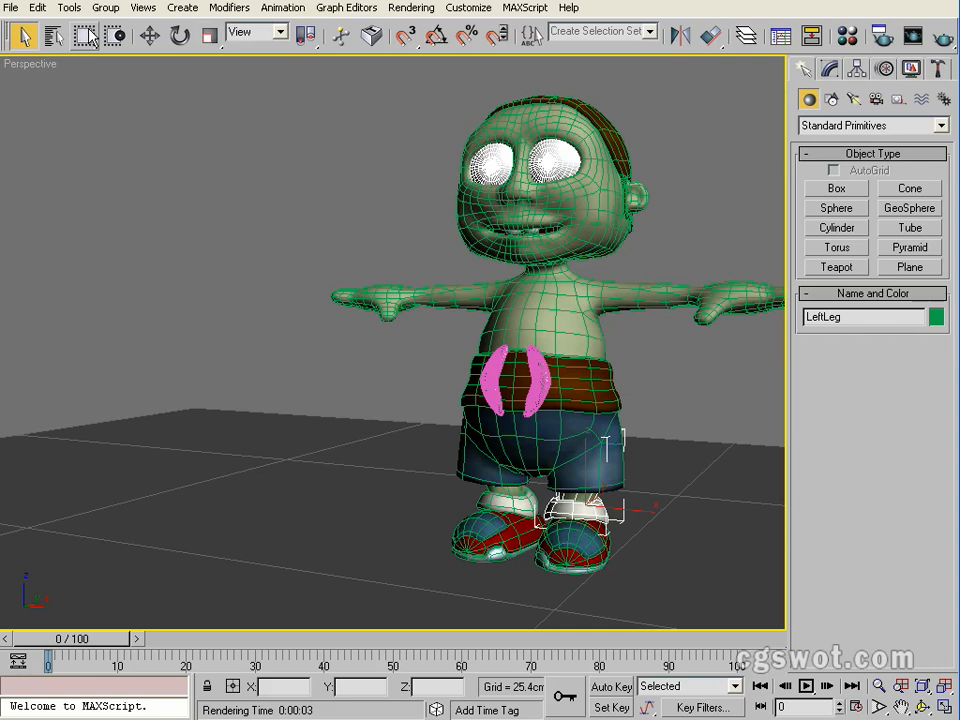
click(68, 8)
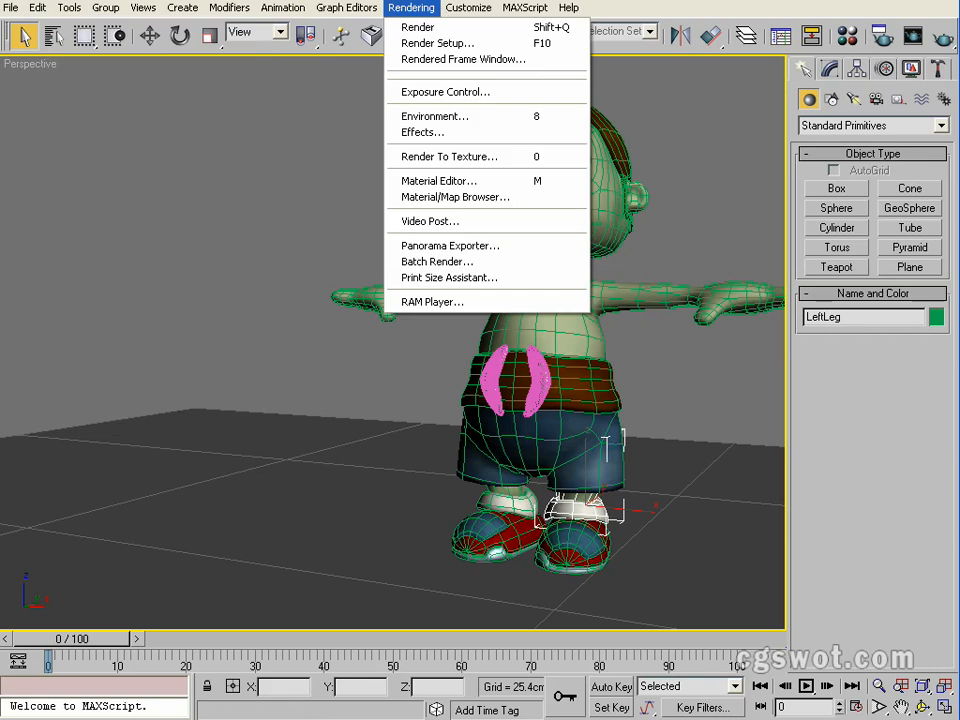
click(405, 27)
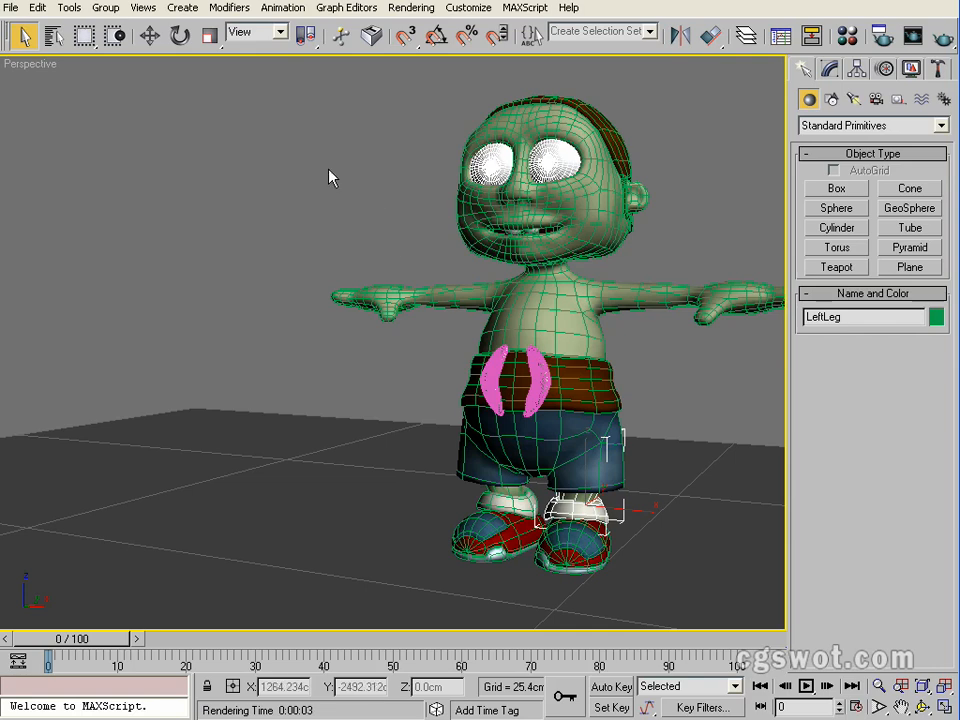
Step: Open the Select From Scene dialog and shrink and reposition it to show the full object list
click(53, 37)
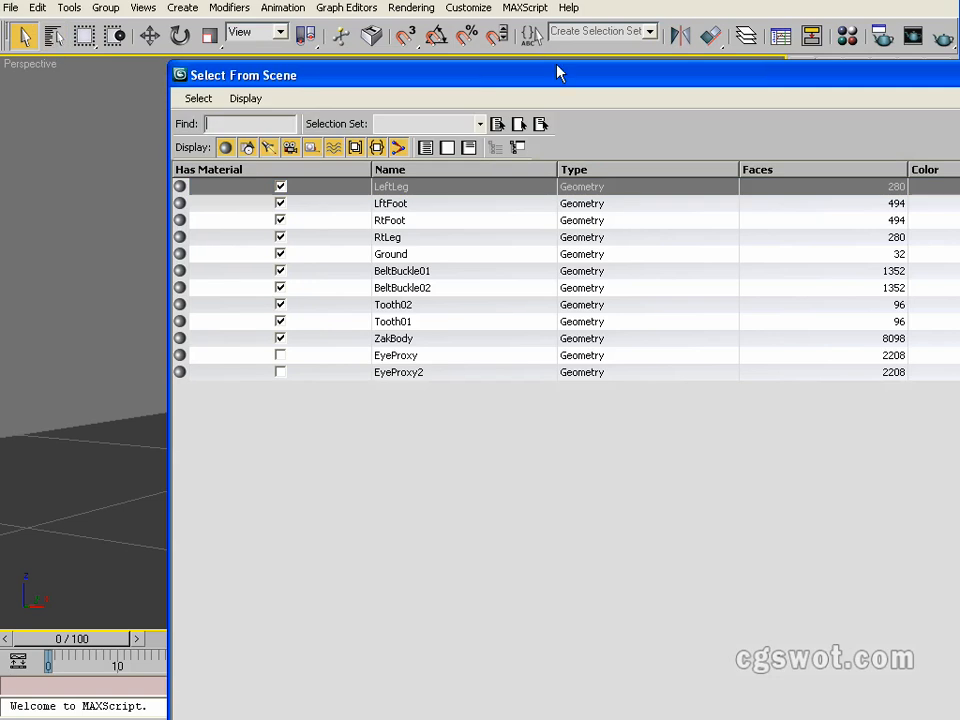
drag(560, 73, 465, 107)
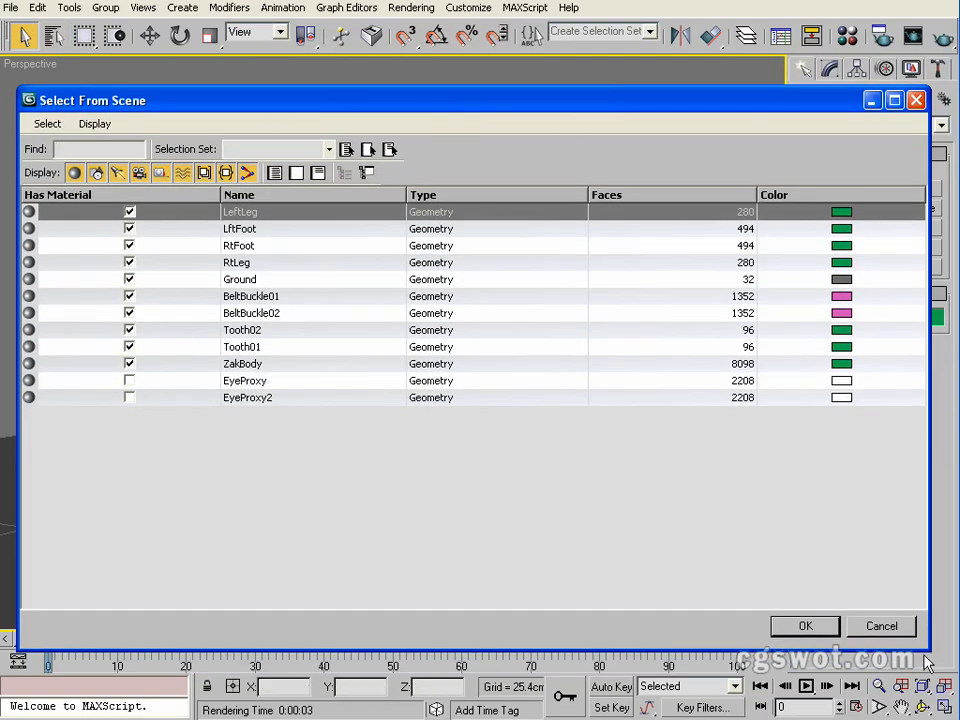
drag(928, 648, 690, 593)
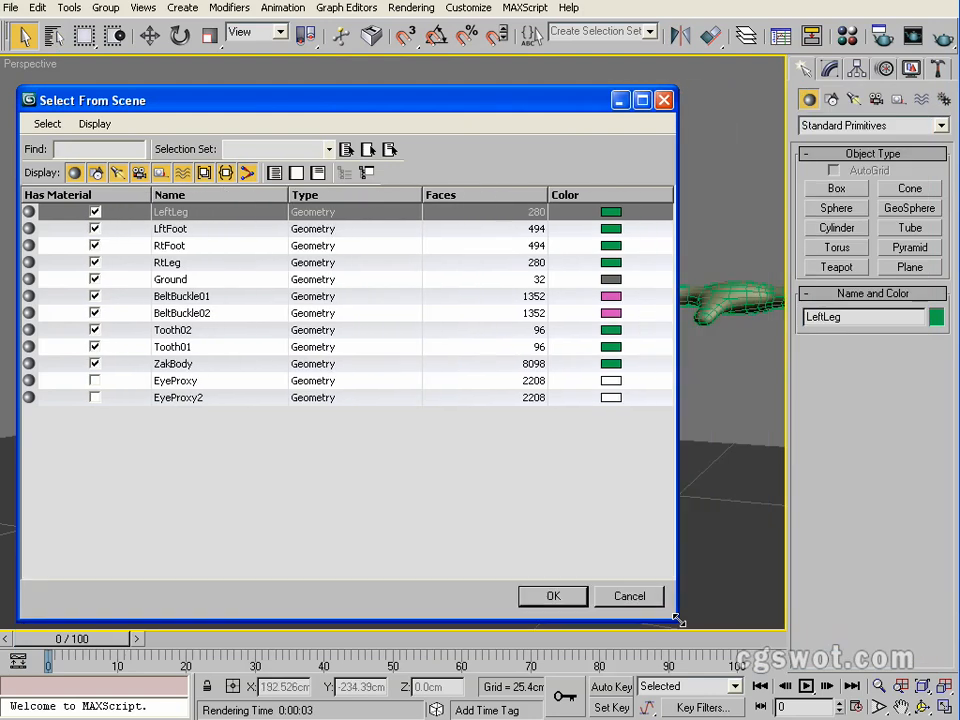
drag(388, 96, 464, 93)
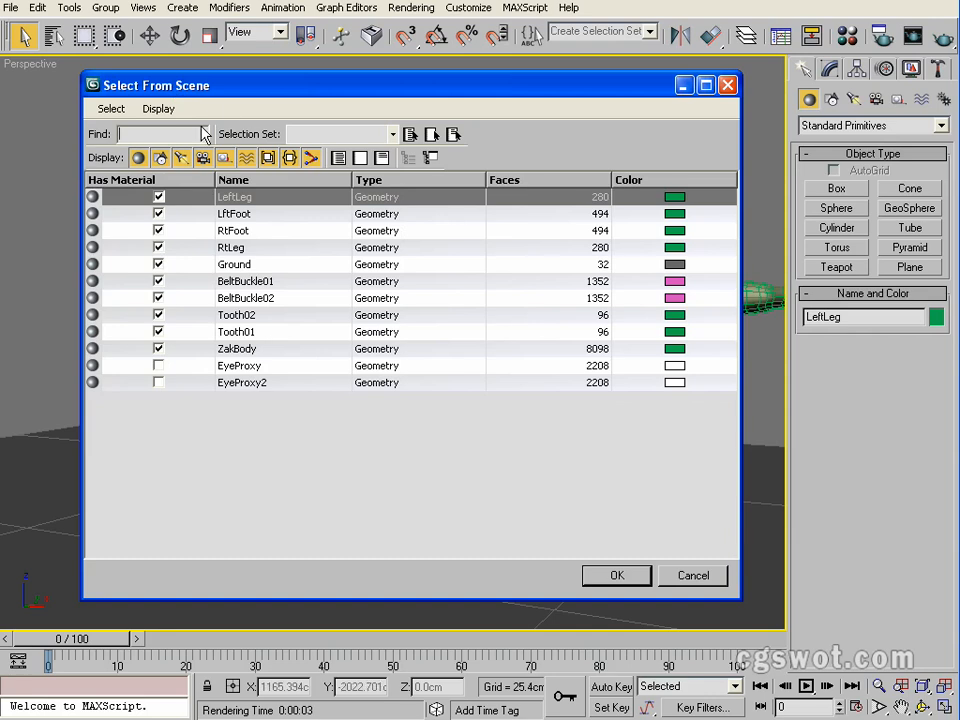
Step: Look through the scene objects such as LftFoot, RtFoot, RtLeg and Ground, and cancel the selection dialog
click(203, 214)
click(200, 233)
click(200, 249)
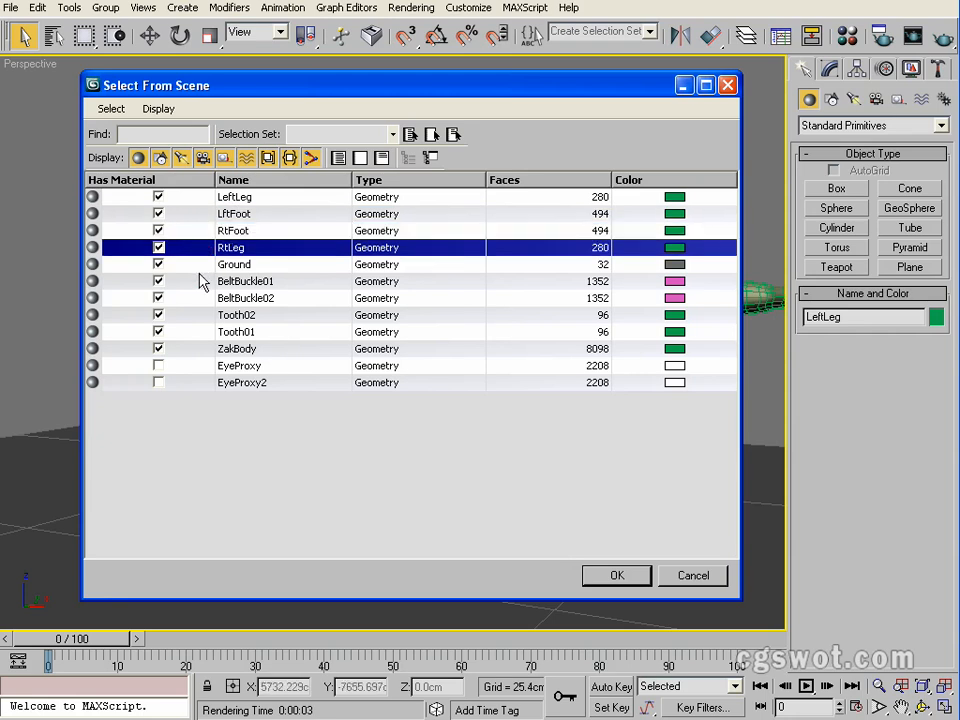
click(199, 279)
click(197, 250)
click(204, 263)
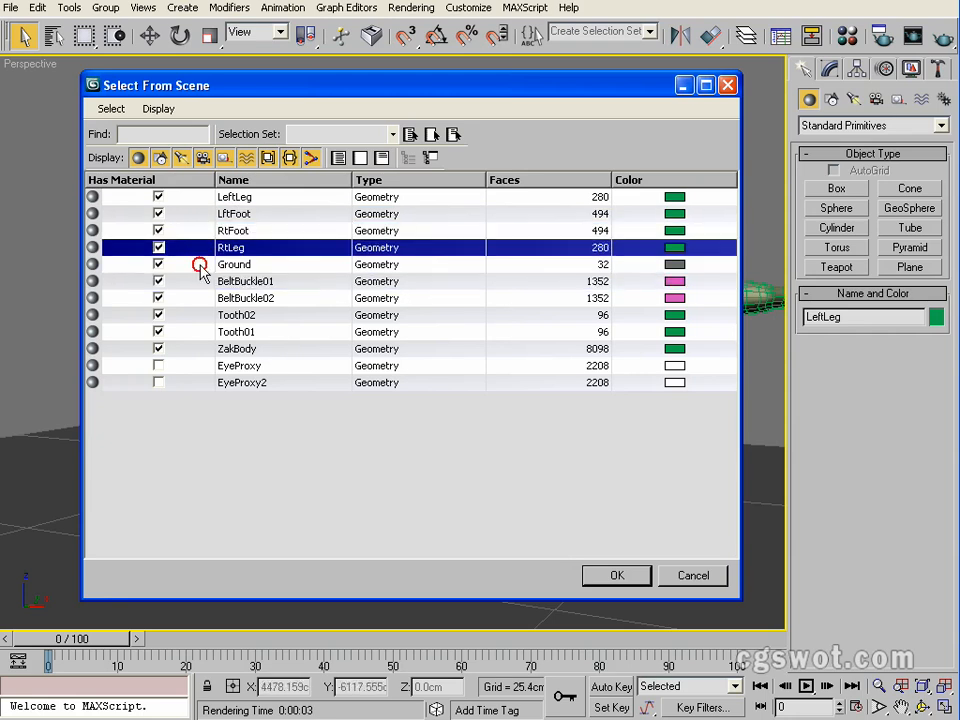
click(695, 576)
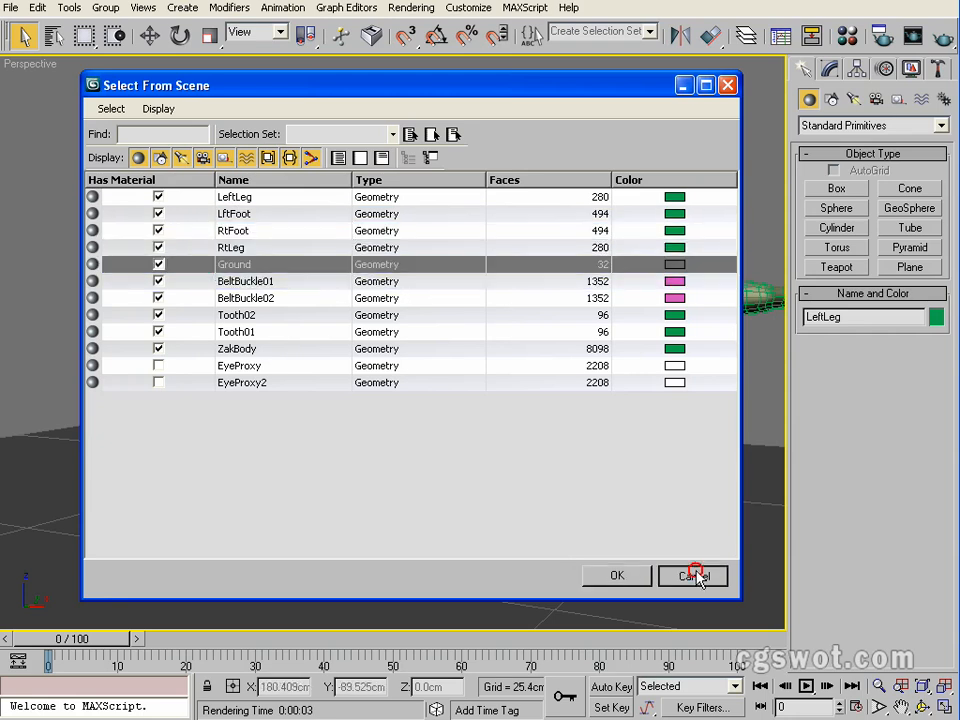
Step: Create a new Scene Explorer, enlarge its window to list every scene object, and best-fit all of its columns
key(alt)
key(t)
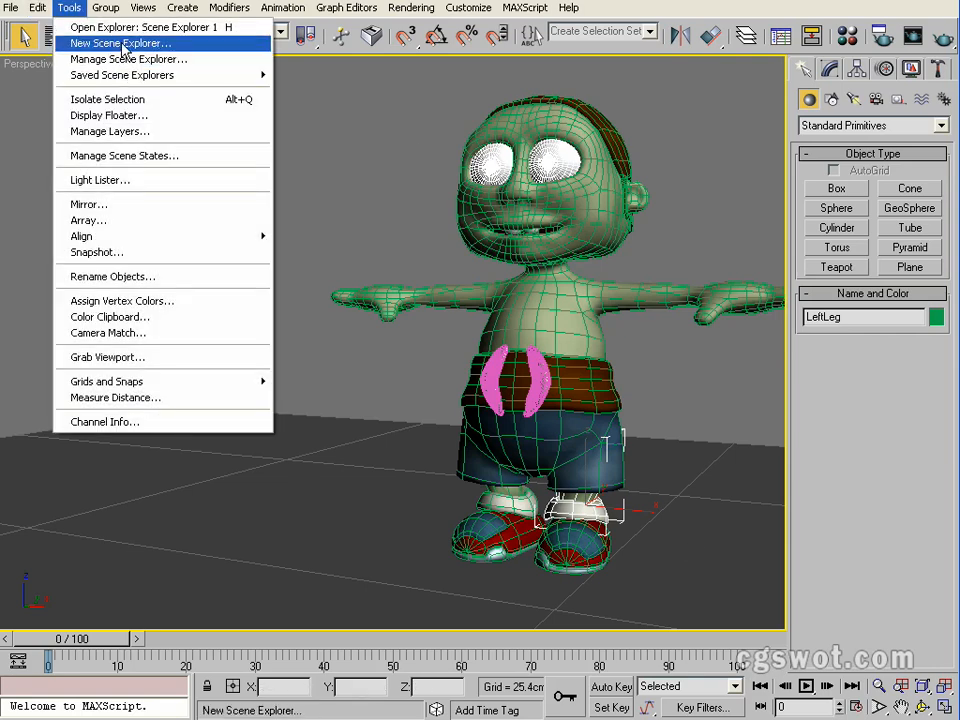
click(121, 44)
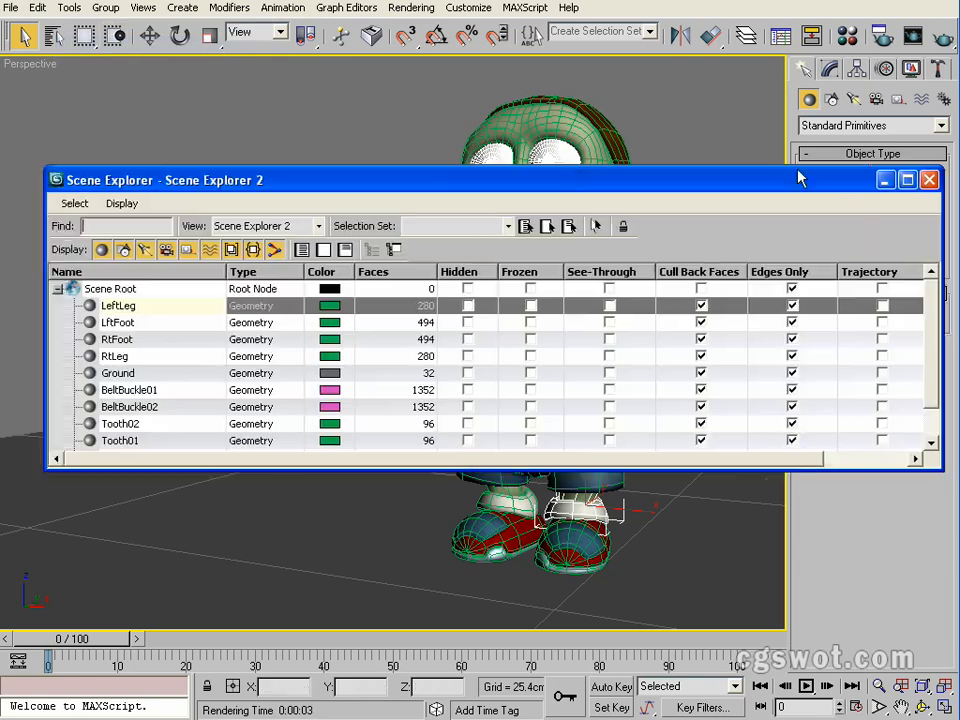
drag(800, 178, 782, 192)
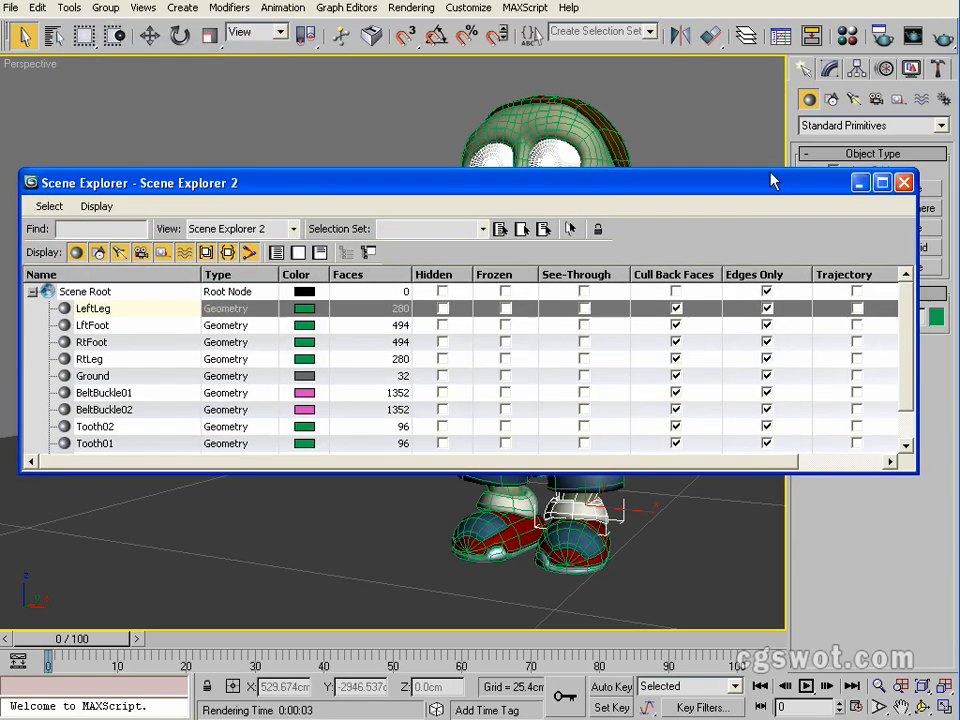
drag(917, 484, 946, 690)
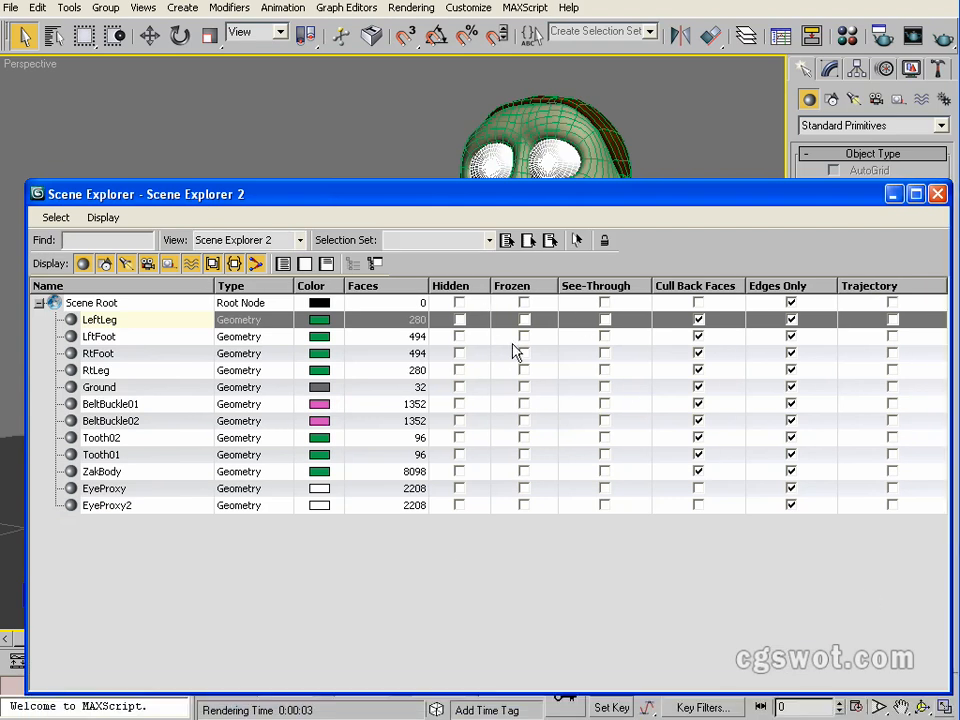
right_click(915, 287)
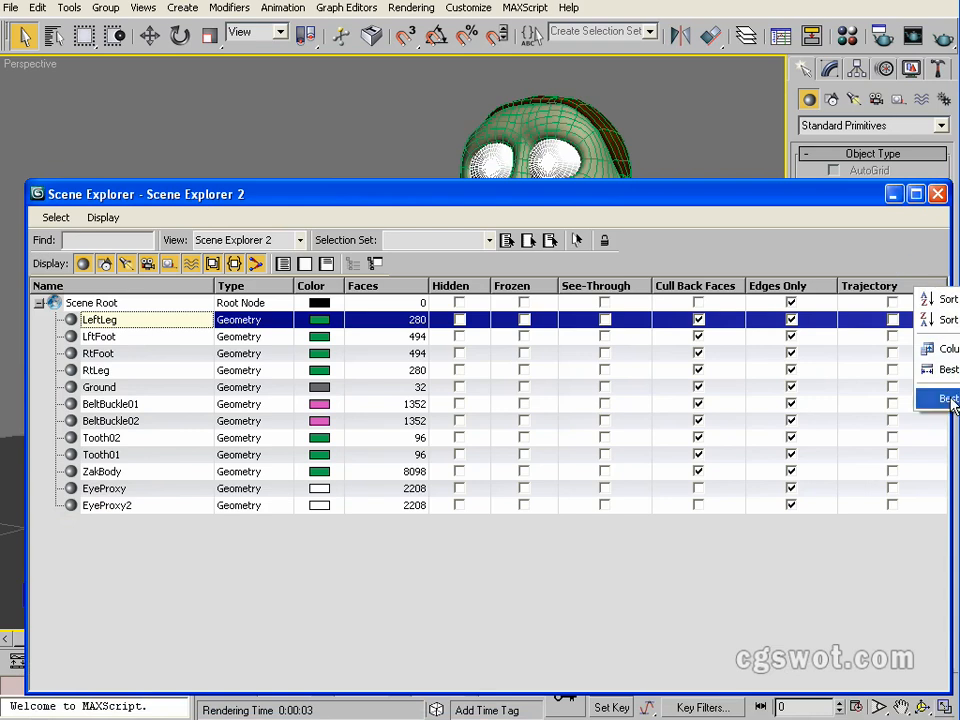
click(950, 400)
Step: Open the Column Chooser, look through the additional columns available for the Scene Explorer, and close it
right_click(938, 289)
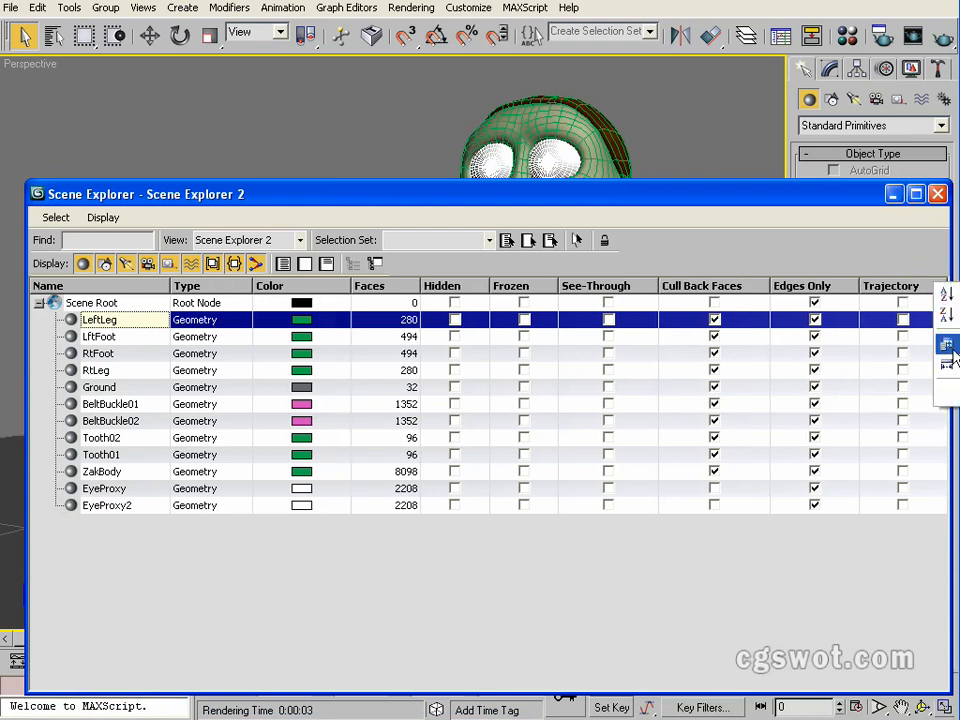
click(948, 345)
drag(875, 558, 643, 364)
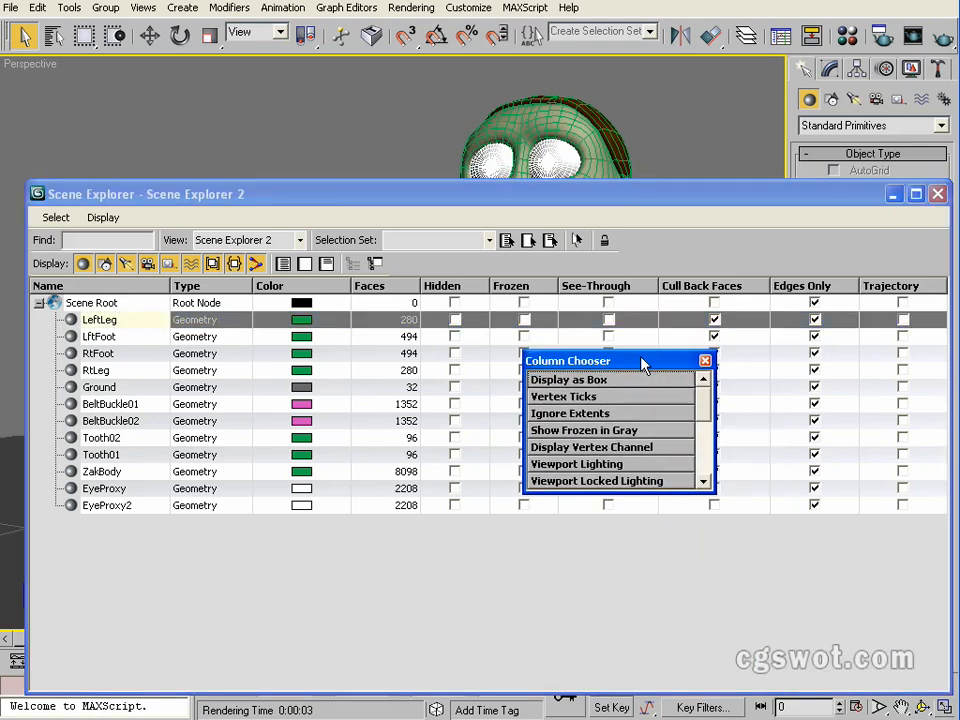
mouse_move(703, 413)
mouse_down()
mouse_move(703, 446)
mouse_move(703, 432)
mouse_up()
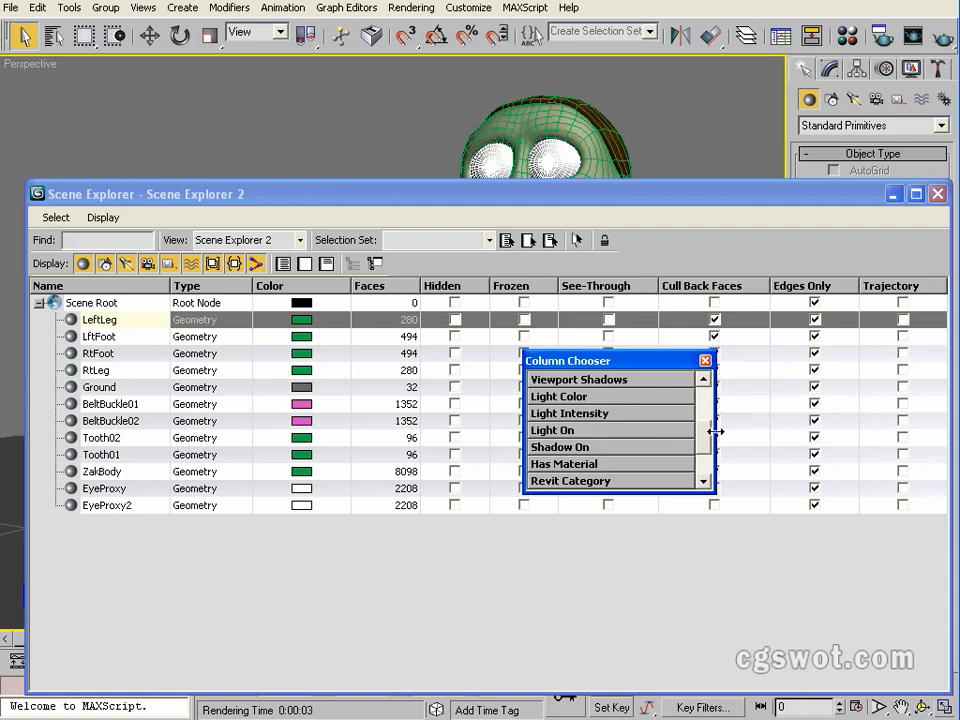
drag(706, 437, 704, 394)
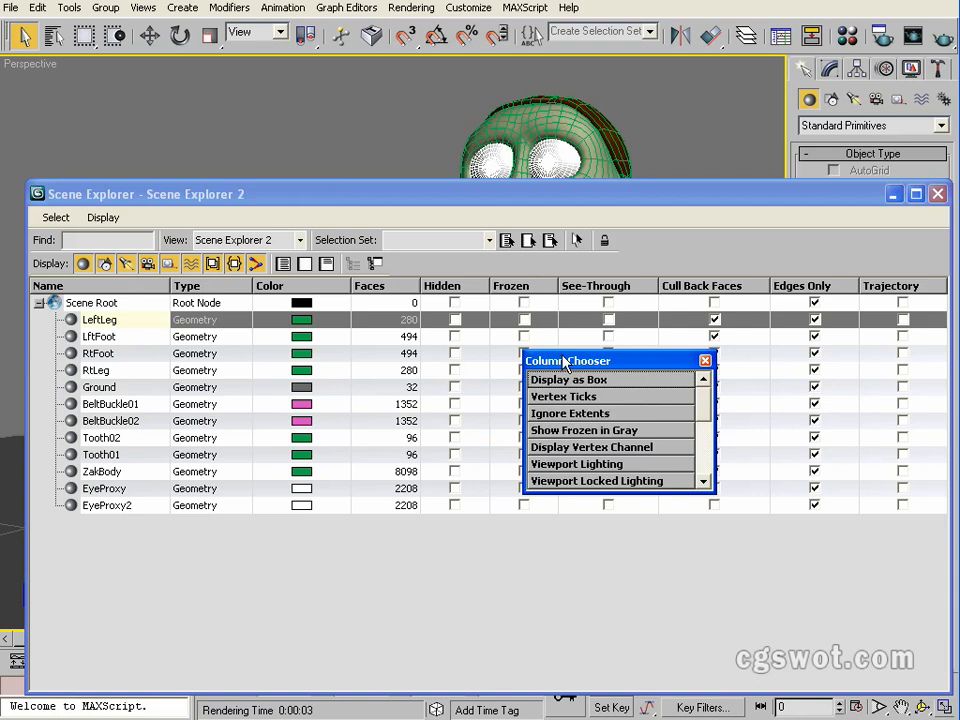
click(705, 361)
Step: Check which Scene Explorers are saved and dismiss the list without opening one
click(69, 7)
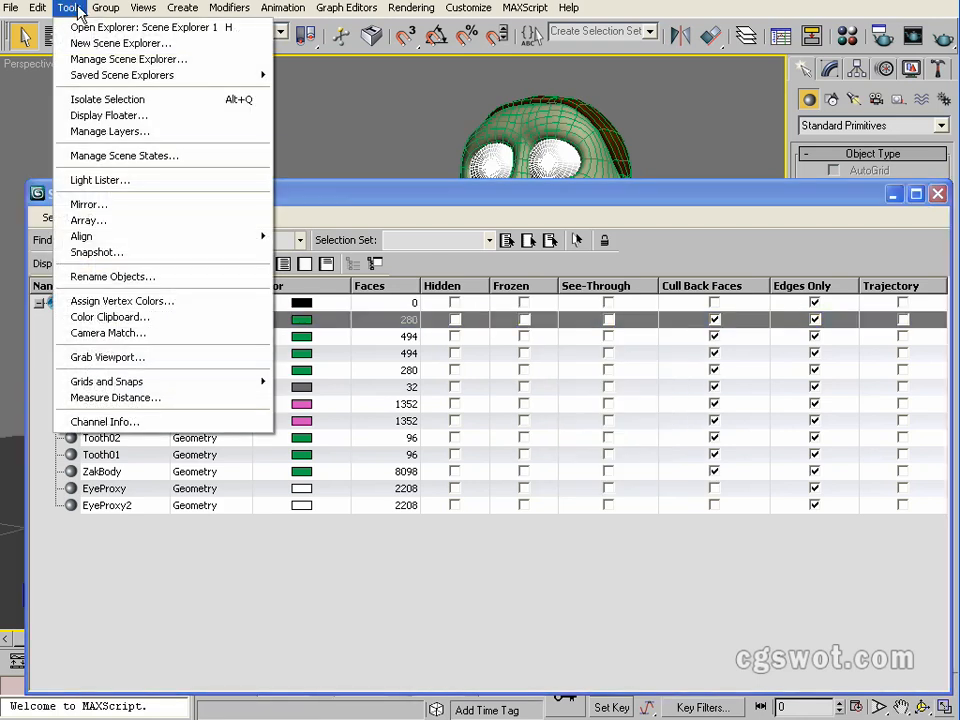
mouse_move(115, 80)
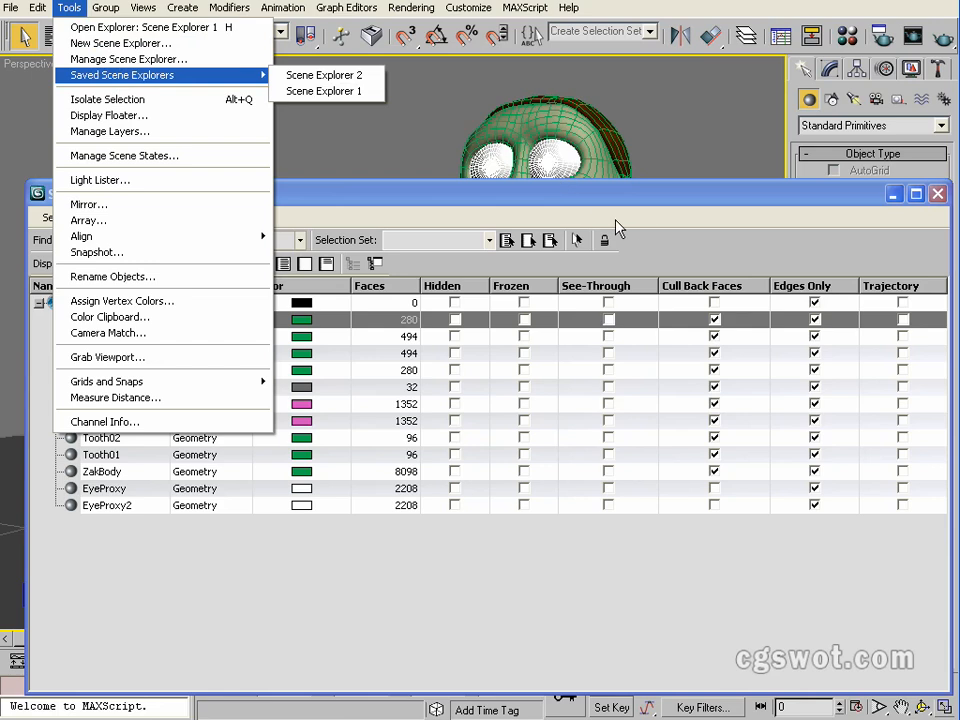
click(531, 221)
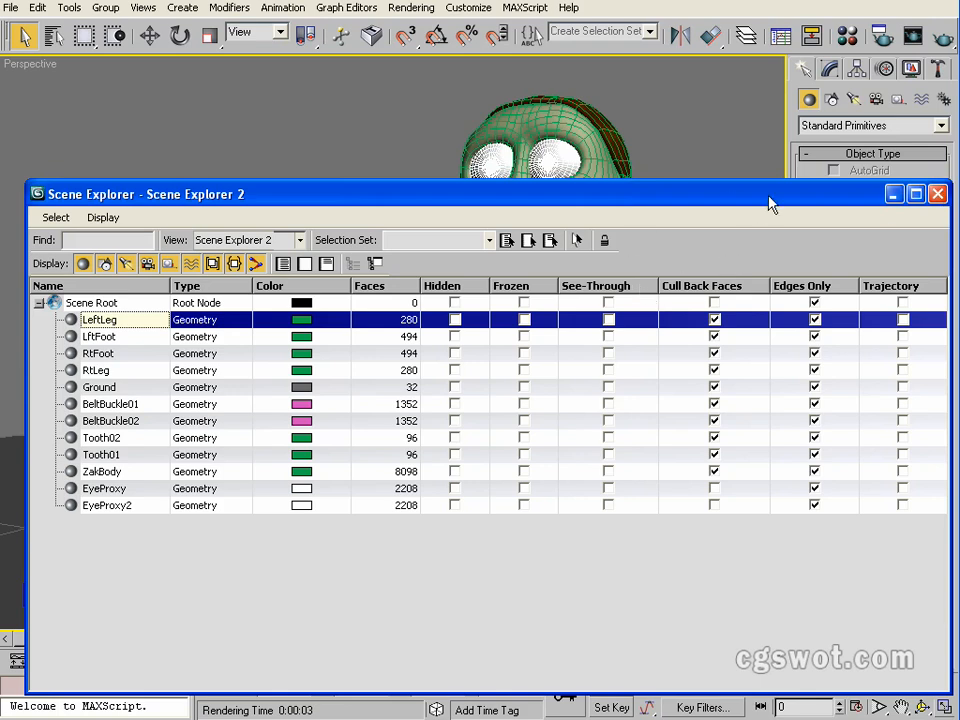
Step: Reposition and close Scene Explorer 2, and test reopening the last used explorer before closing it again
drag(770, 204, 756, 176)
drag(385, 172, 397, 165)
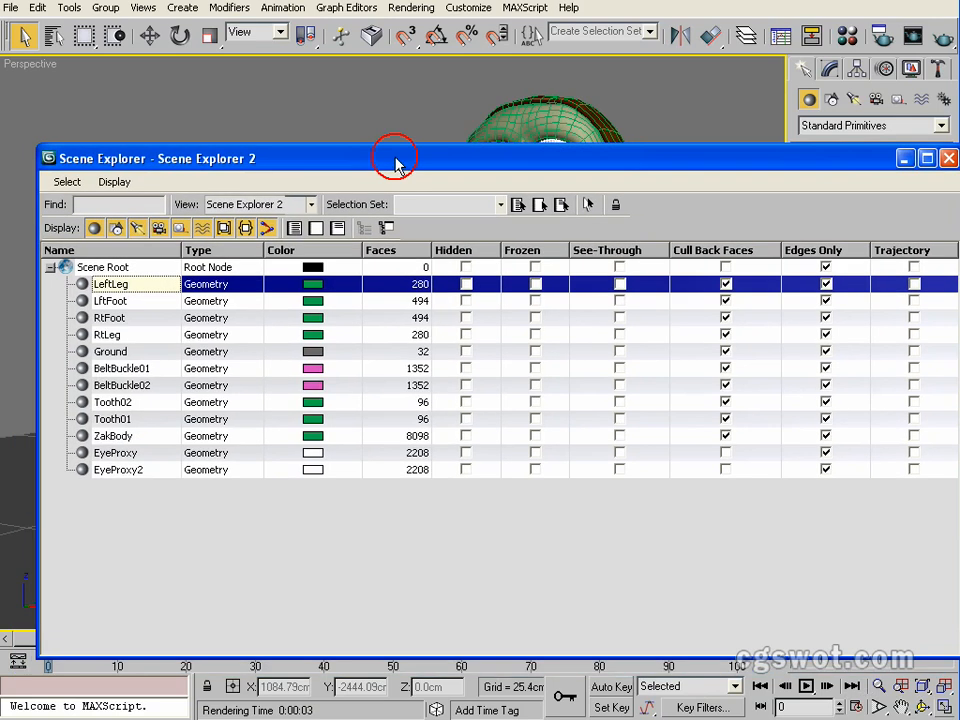
click(948, 158)
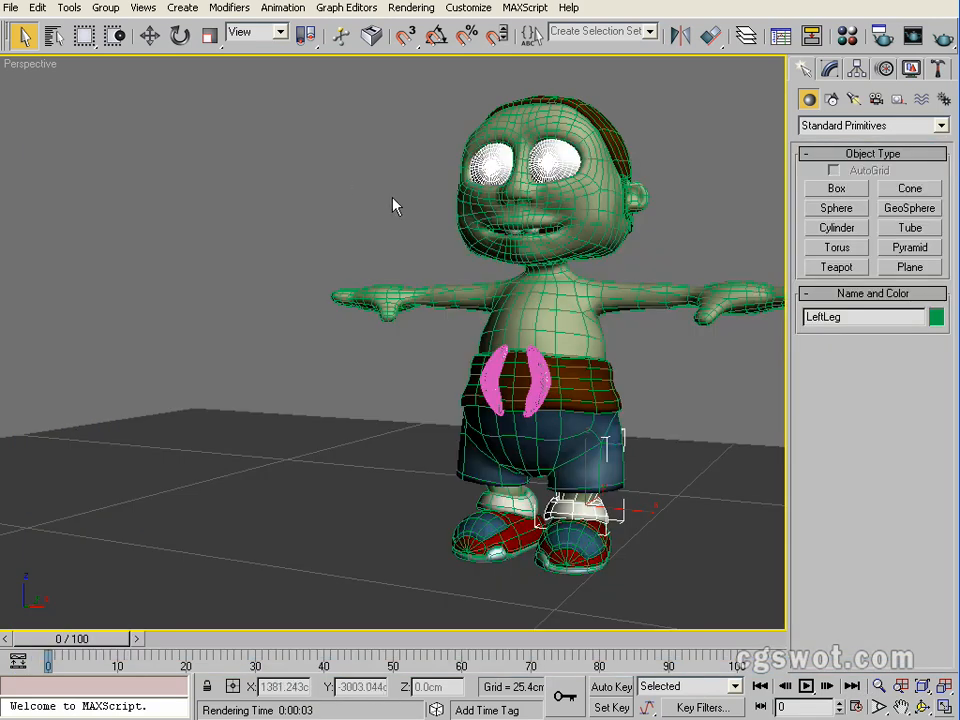
key(ctrl+alt+o)
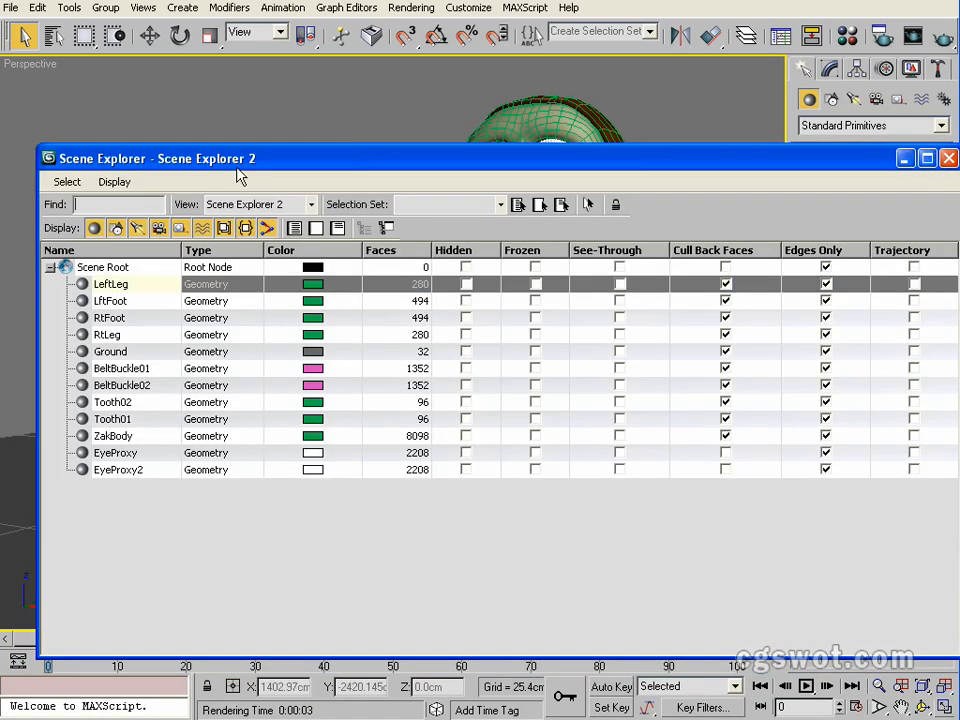
click(948, 158)
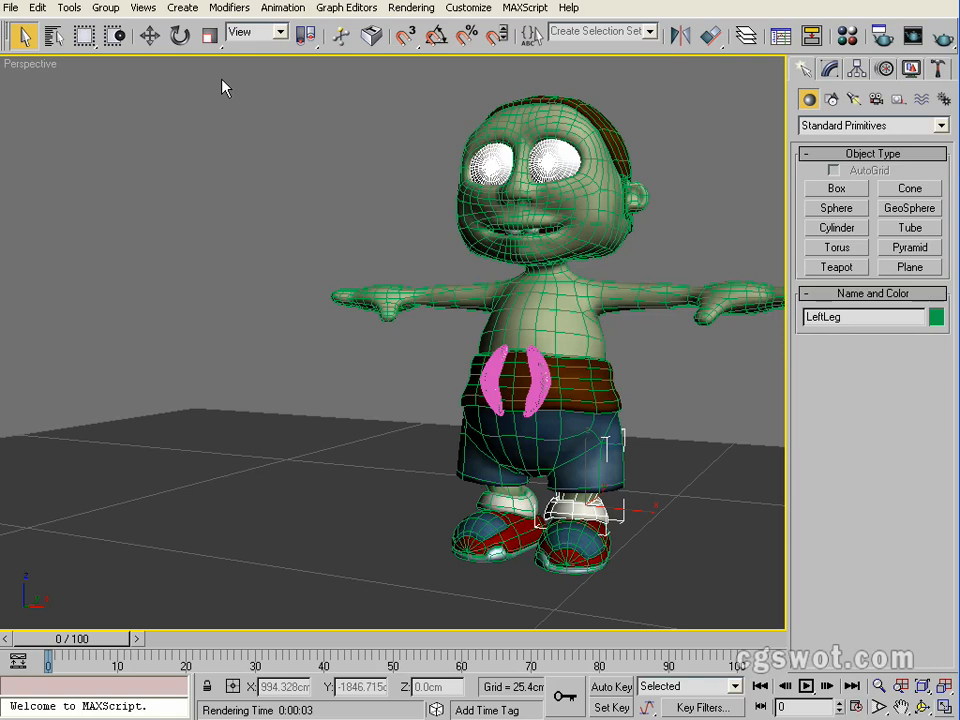
Step: Open the saved Scene Explorer 1, widen it to include the Trajectory column, reposition it, and close it
click(68, 7)
mouse_move(150, 76)
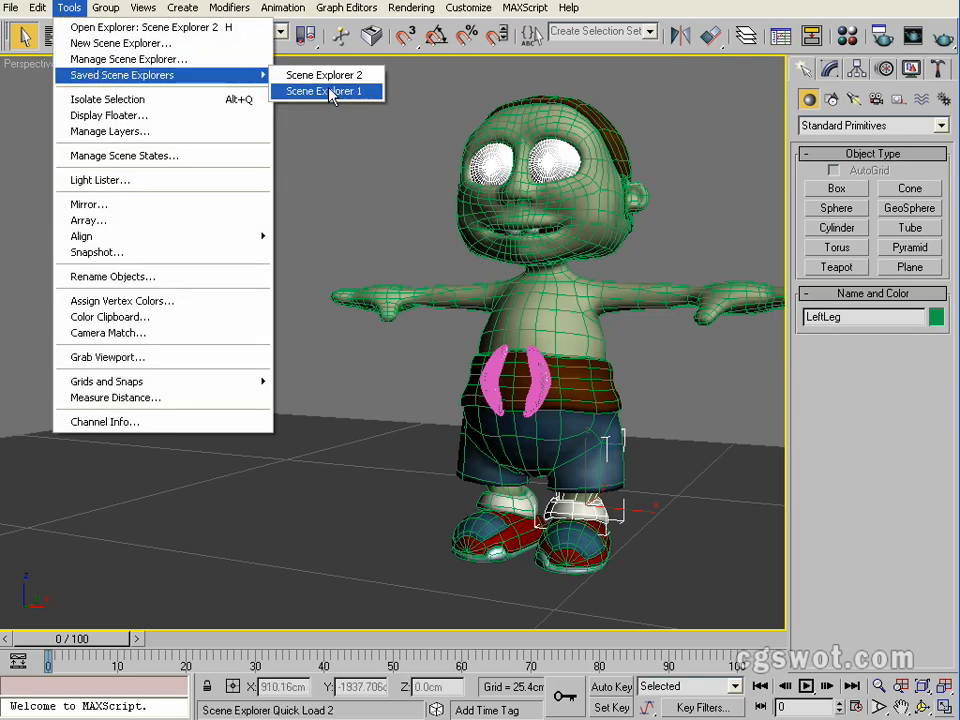
click(321, 90)
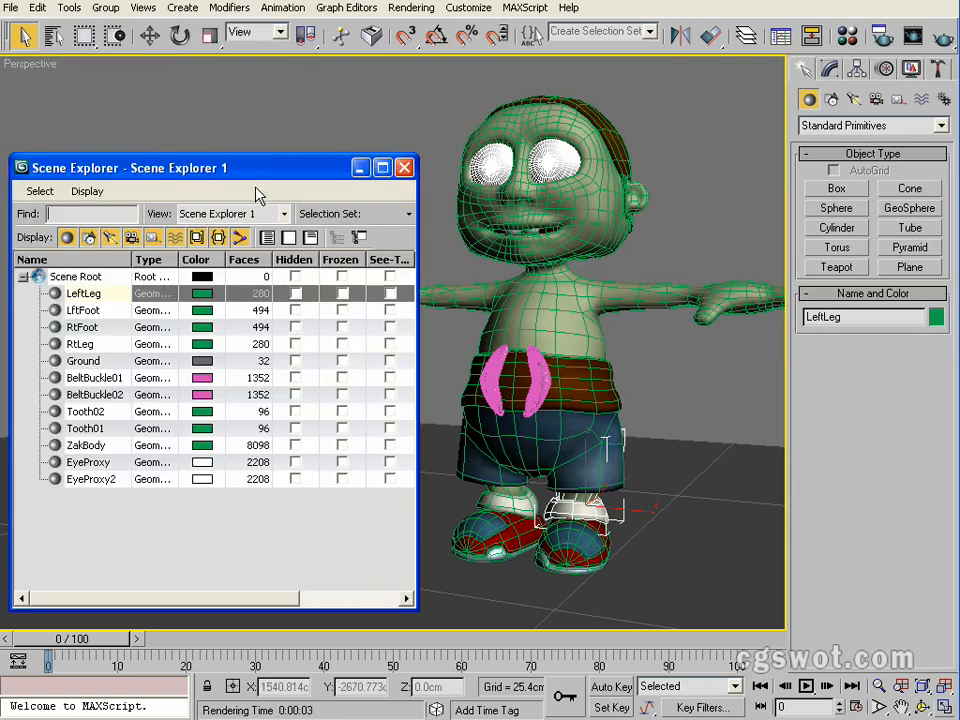
drag(262, 166, 302, 142)
drag(461, 588, 603, 605)
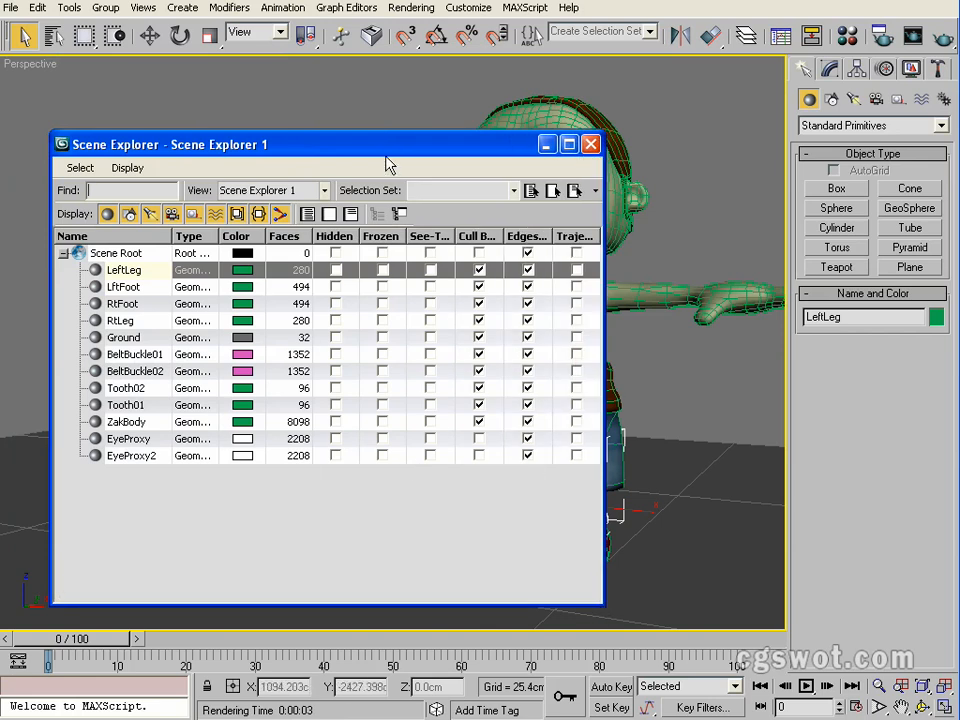
drag(388, 163, 411, 139)
click(613, 121)
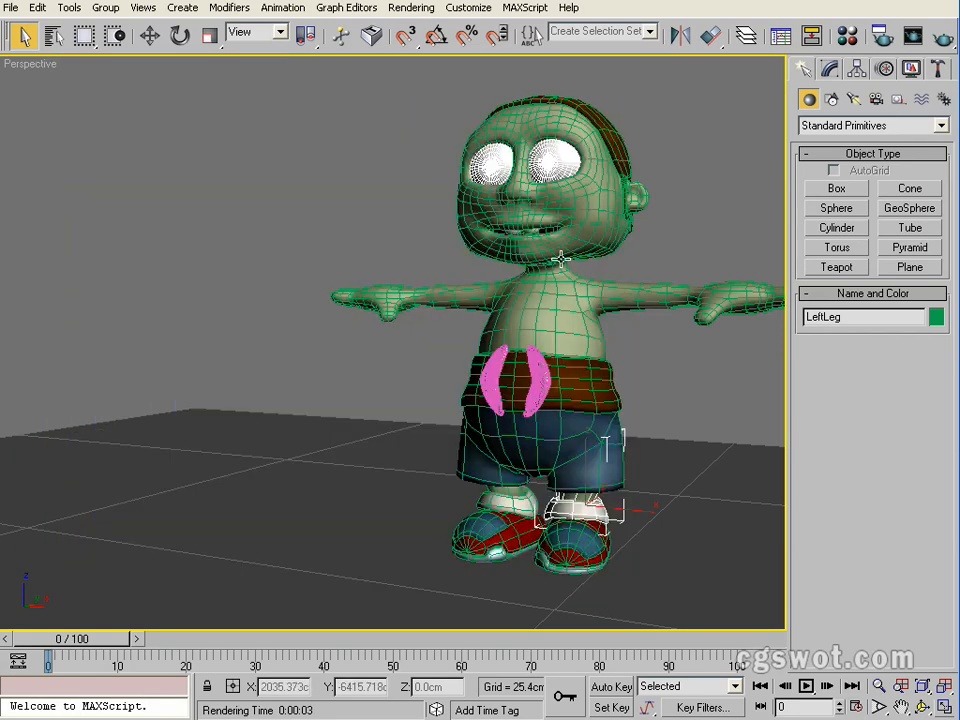
Step: Reopen the last used Scene Explorer, reposition it, and clear the LeftLeg selection
key(ctrl+alt+o)
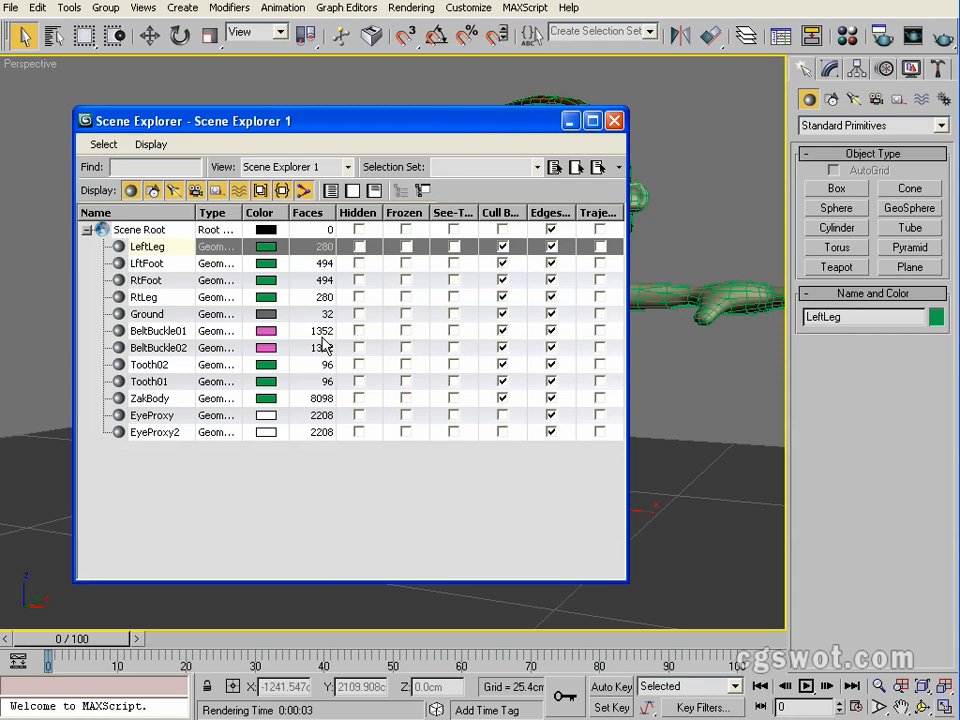
drag(315, 119, 284, 113)
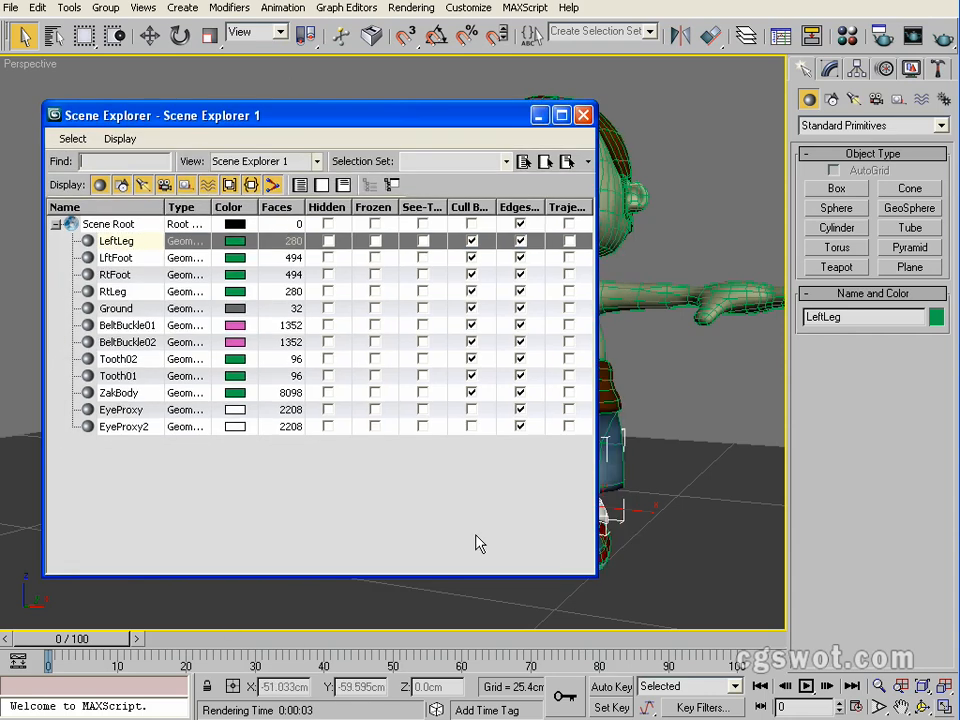
click(526, 527)
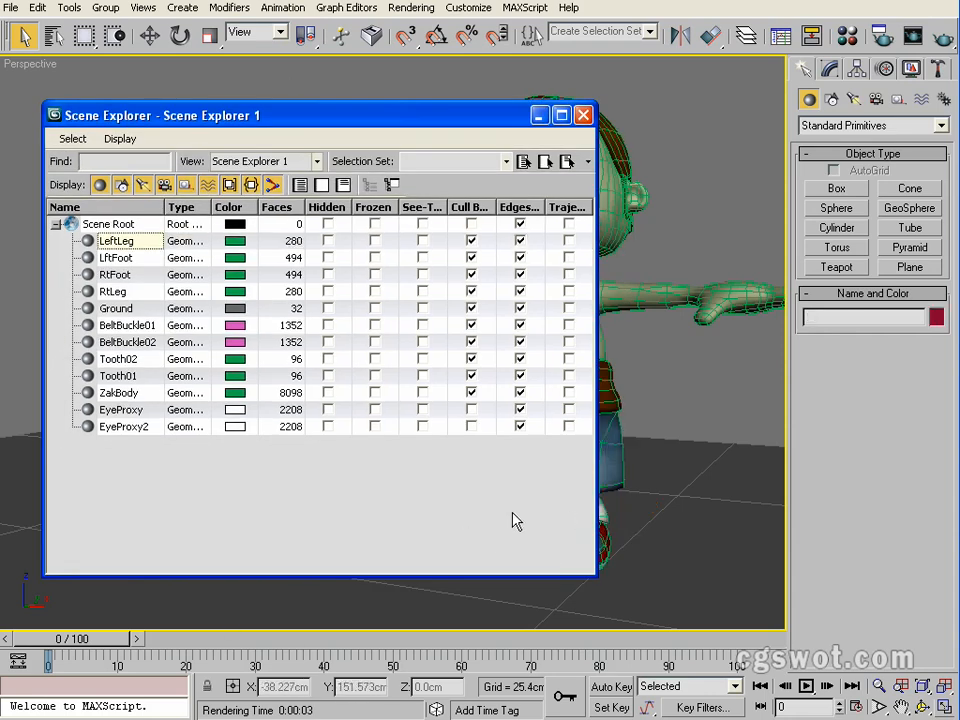
Step: Find the Open Explorer: [Last Used] action in the keyboard customization and widen the Action column to show its full name
click(469, 9)
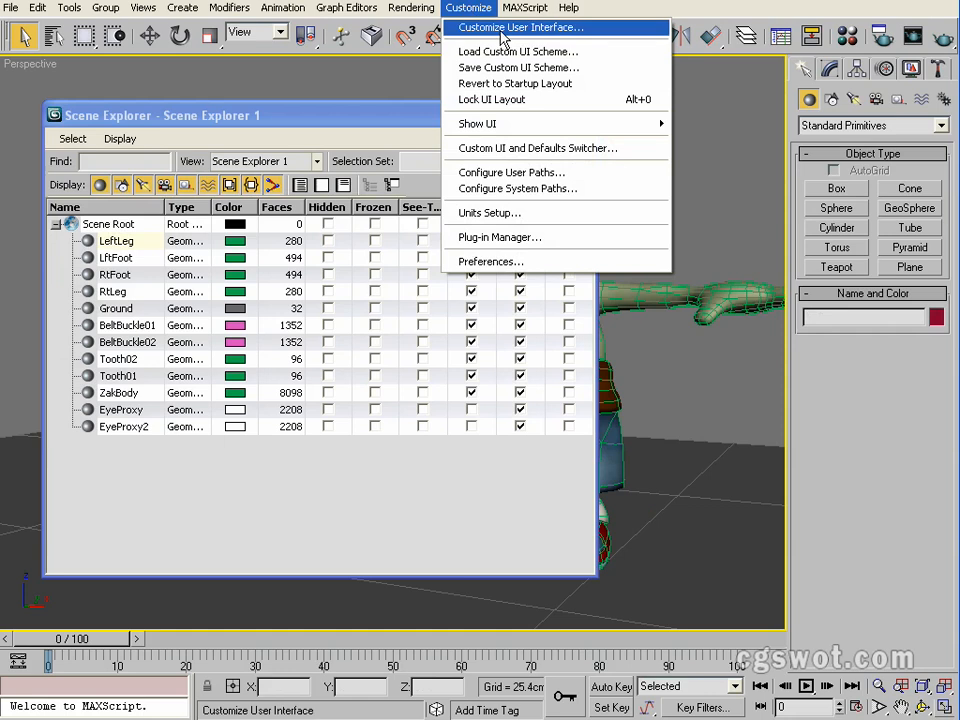
click(500, 30)
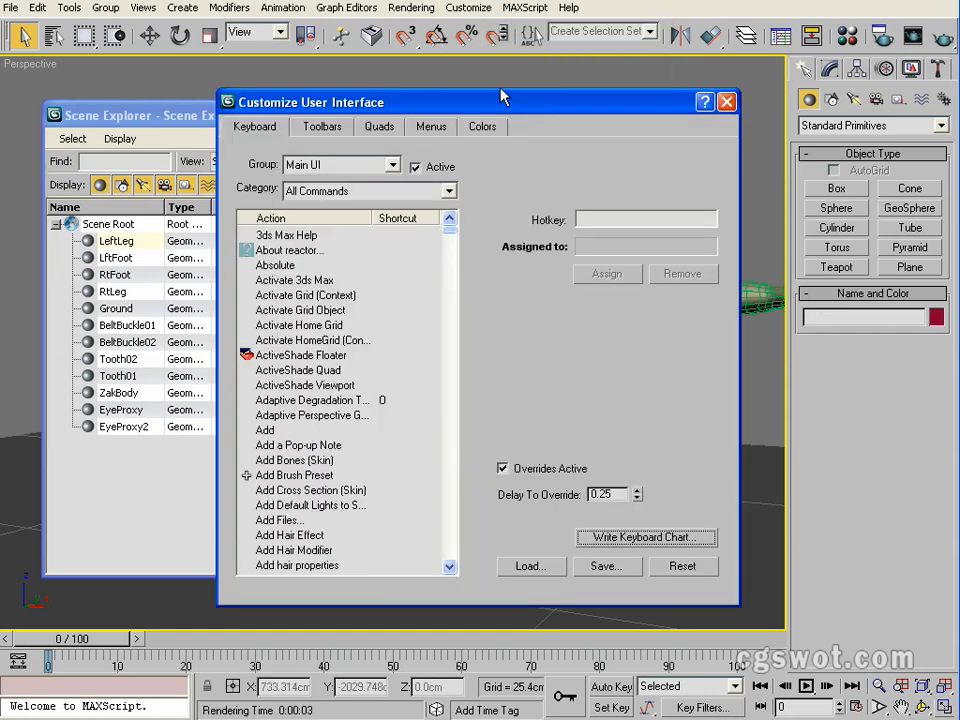
drag(502, 96, 506, 70)
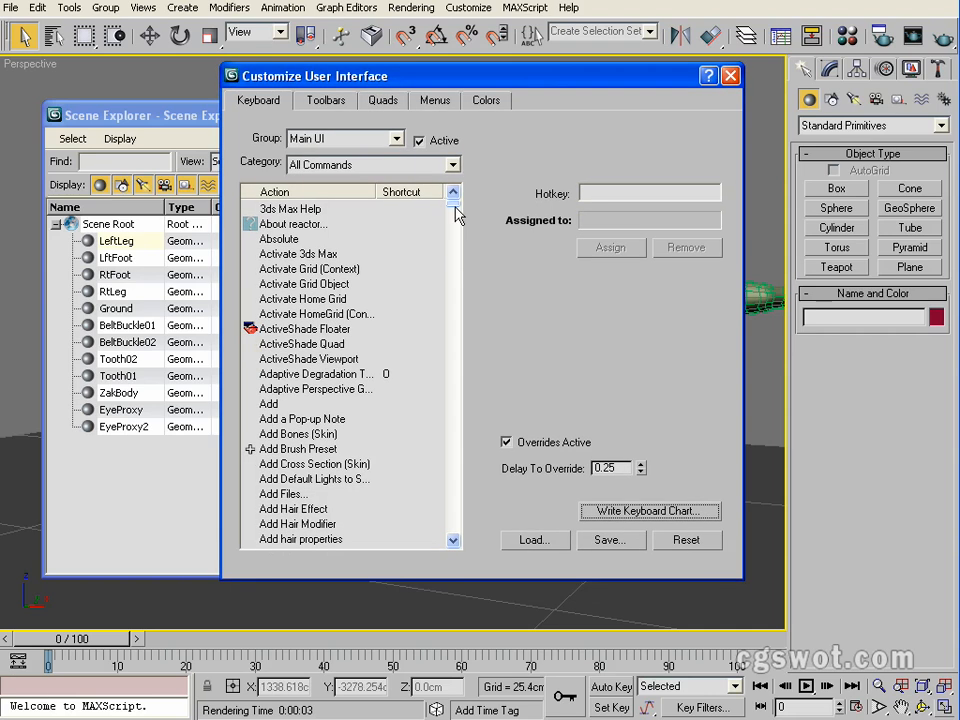
drag(455, 210, 446, 378)
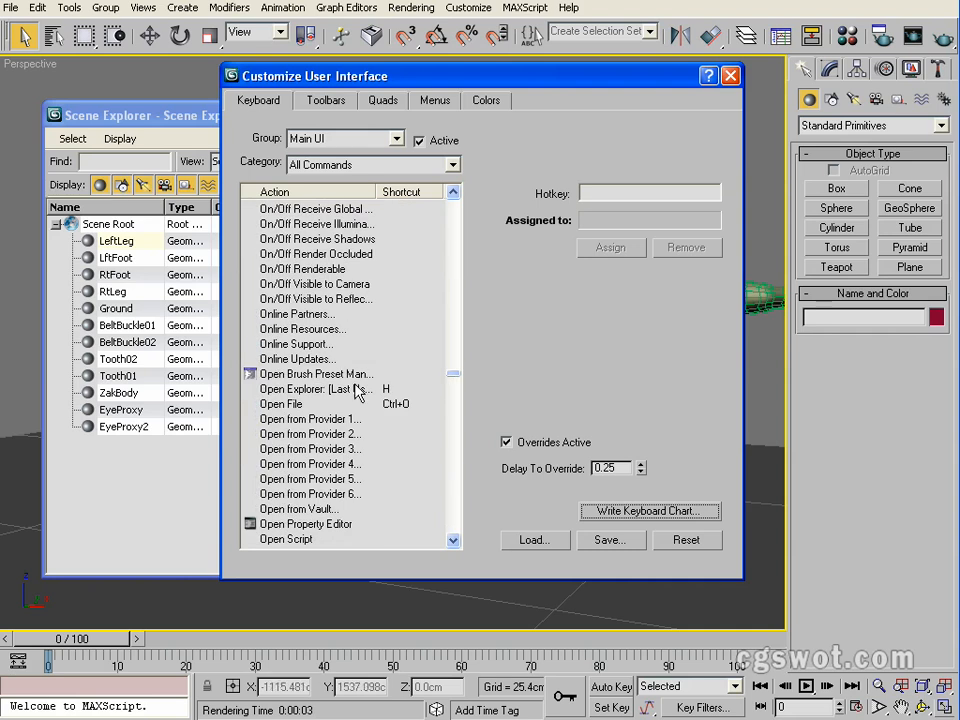
click(358, 389)
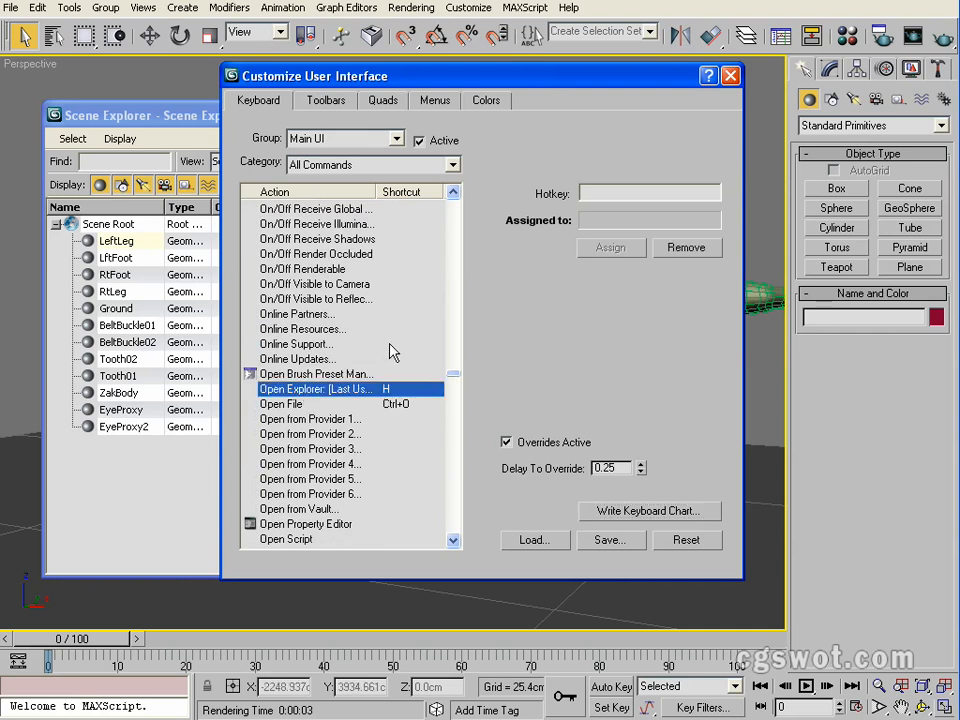
drag(377, 192, 405, 192)
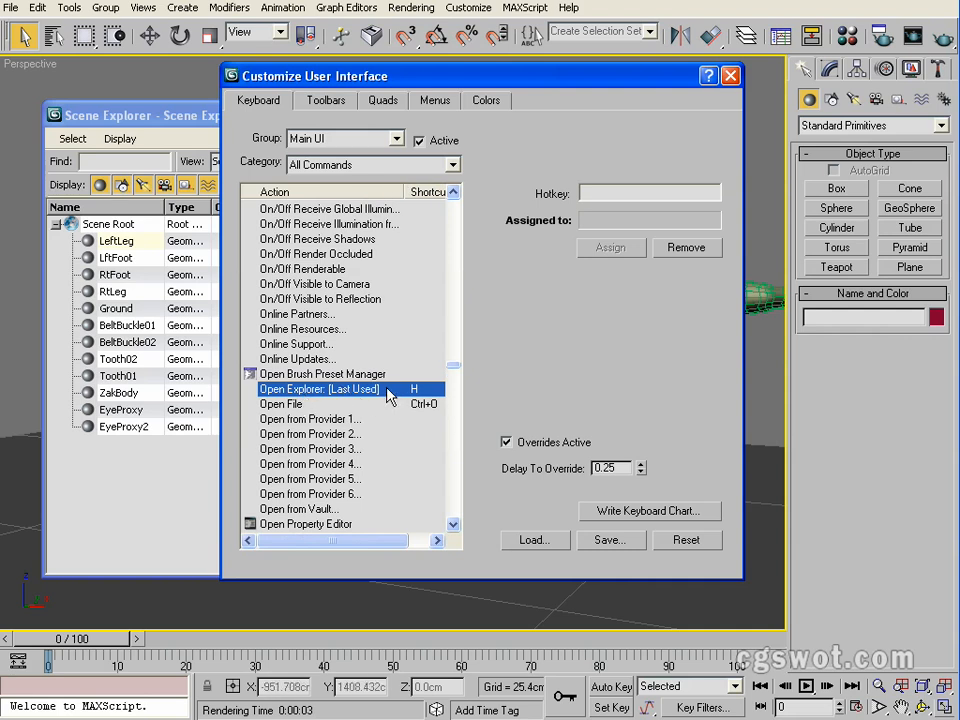
Step: Remove the existing shortcut from Open Explorer: [Last Used] and reassign the hotkey H to it
click(596, 188)
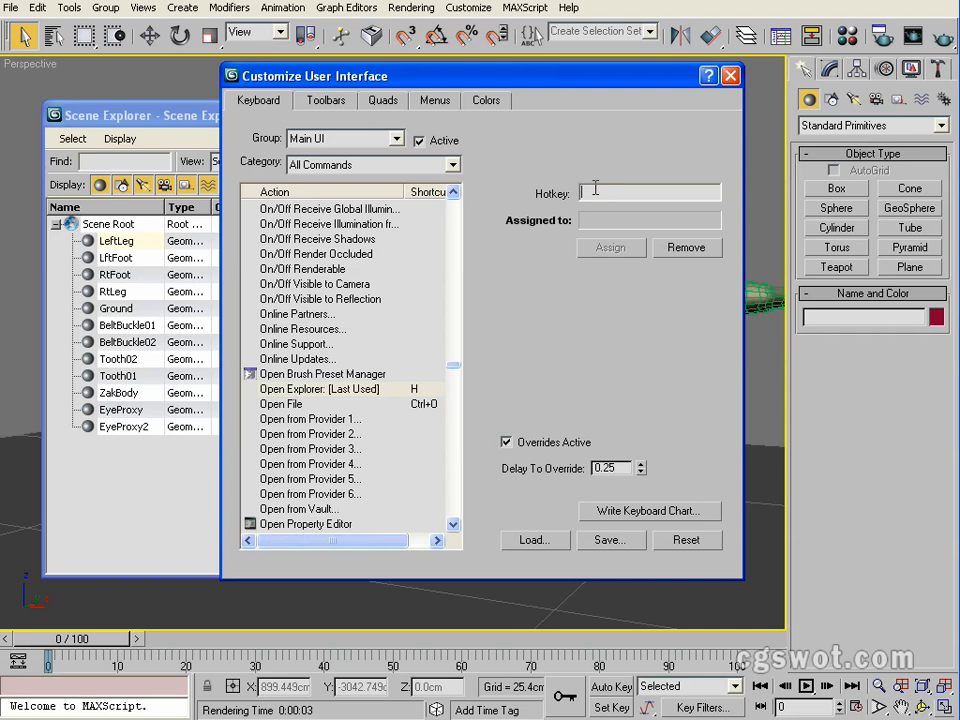
key(h)
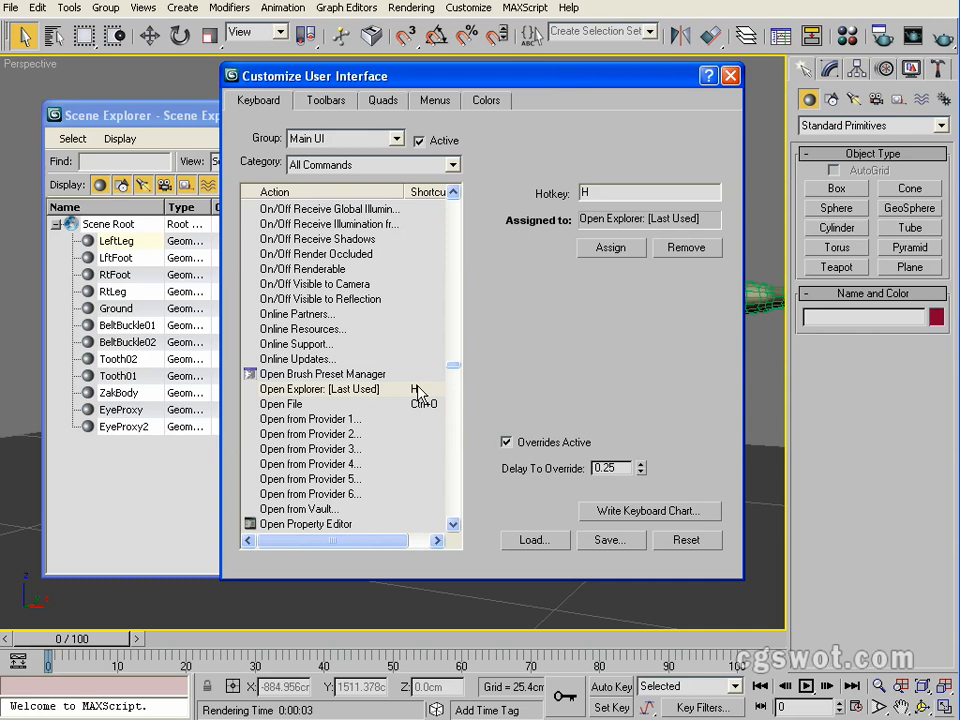
click(364, 388)
click(685, 250)
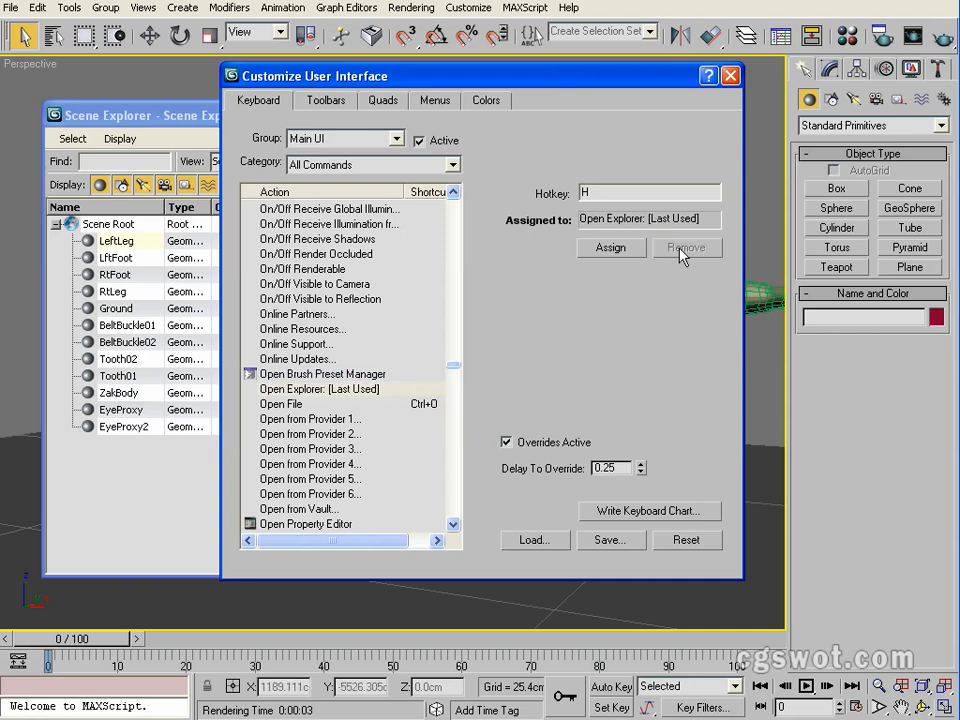
click(377, 390)
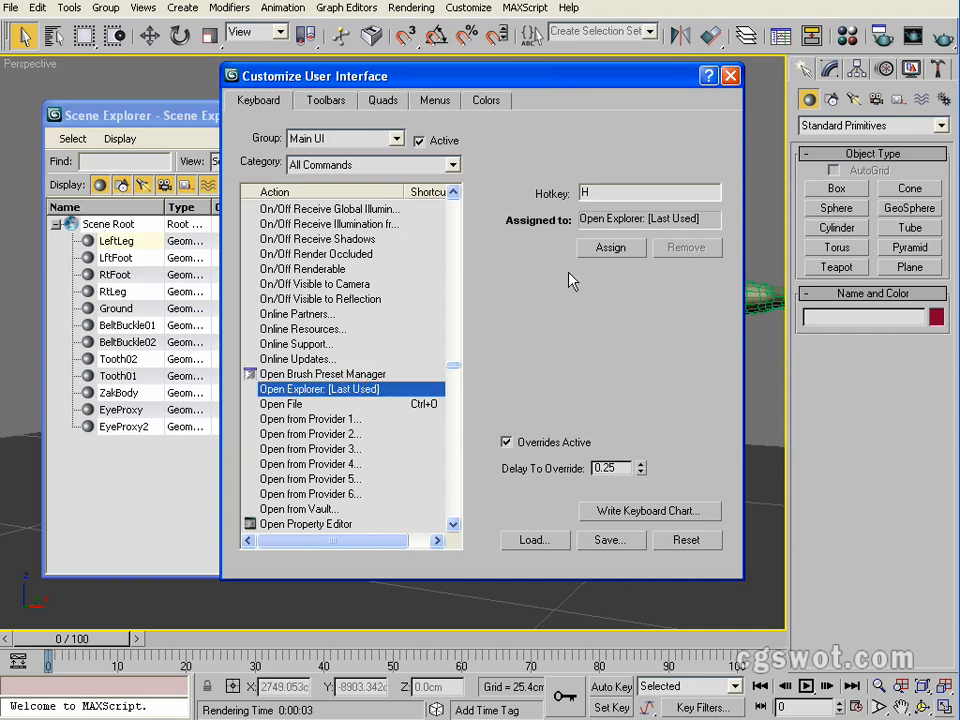
click(612, 191)
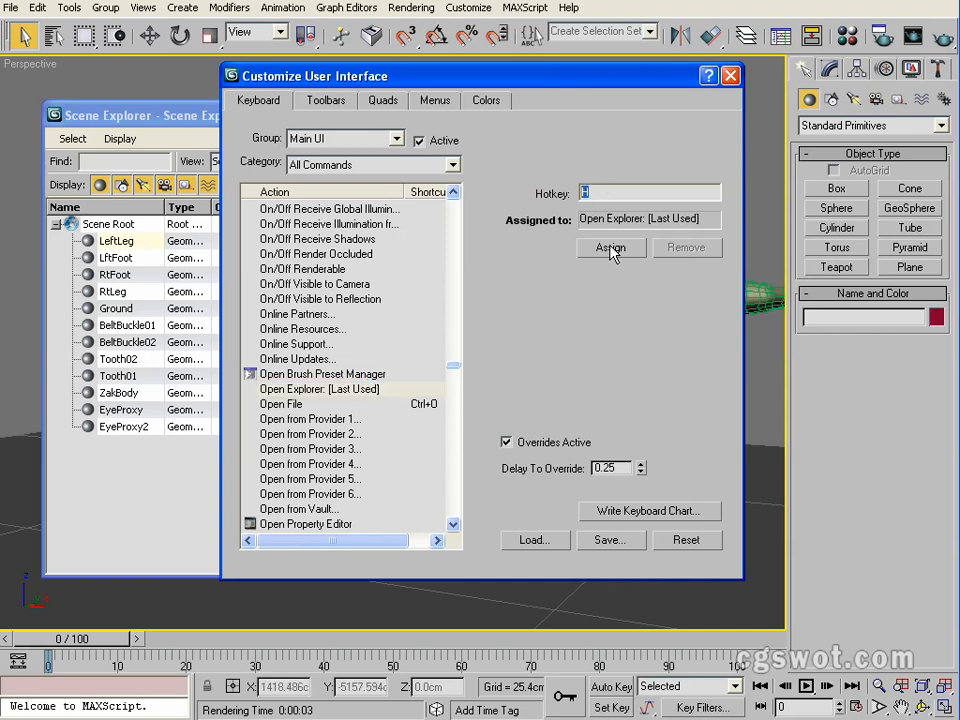
key(h)
click(608, 249)
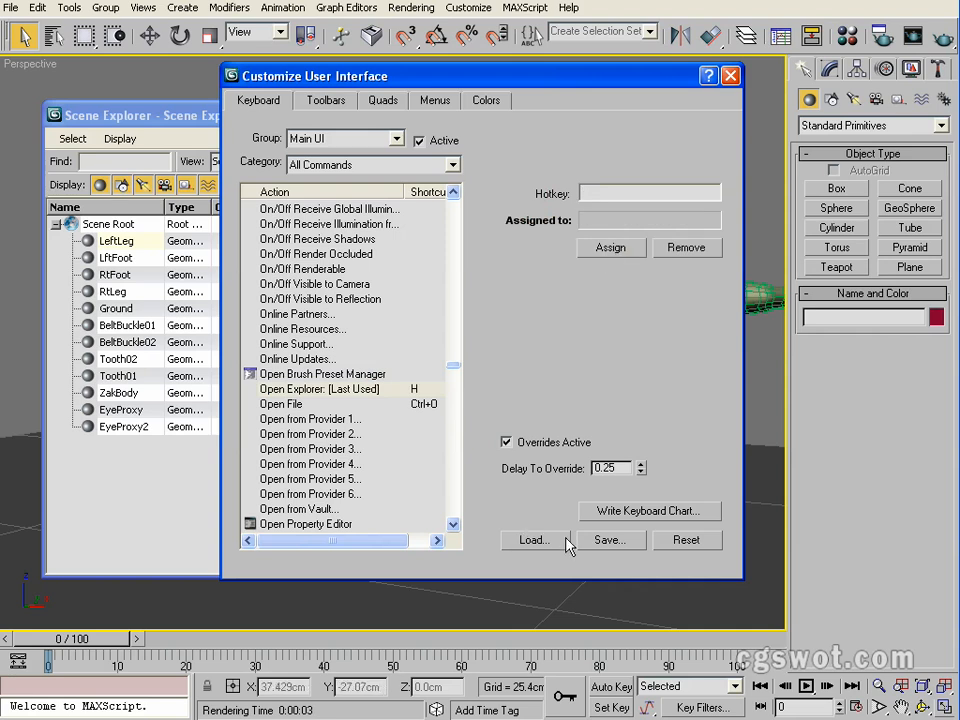
Step: Close the interface customization, then reposition Scene Explorer and narrow it so the character beside it is uncovered
click(732, 76)
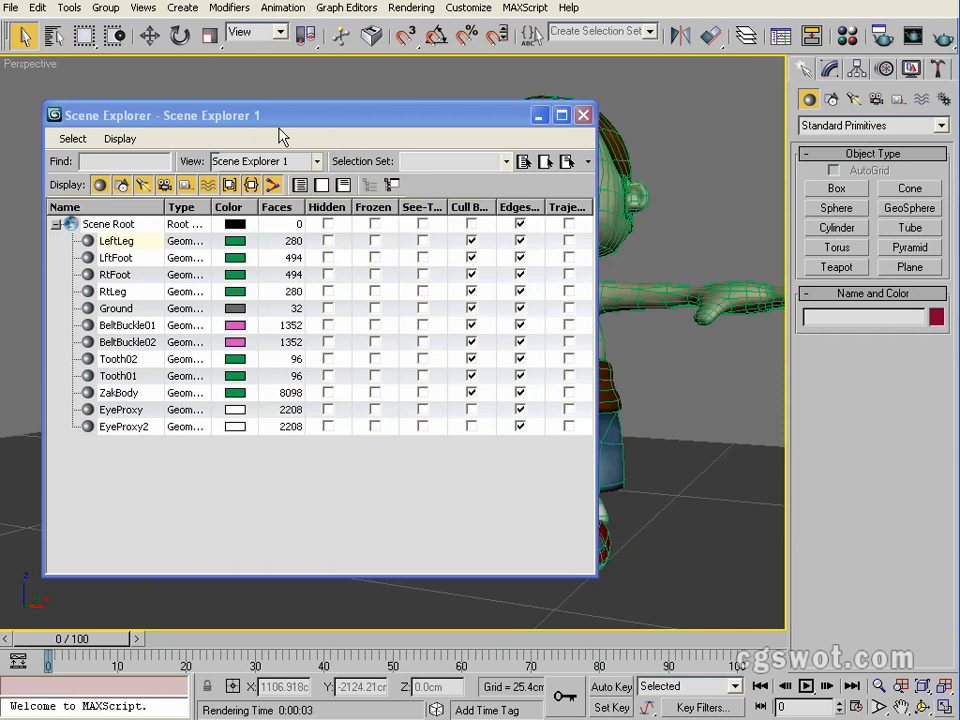
drag(305, 120, 332, 104)
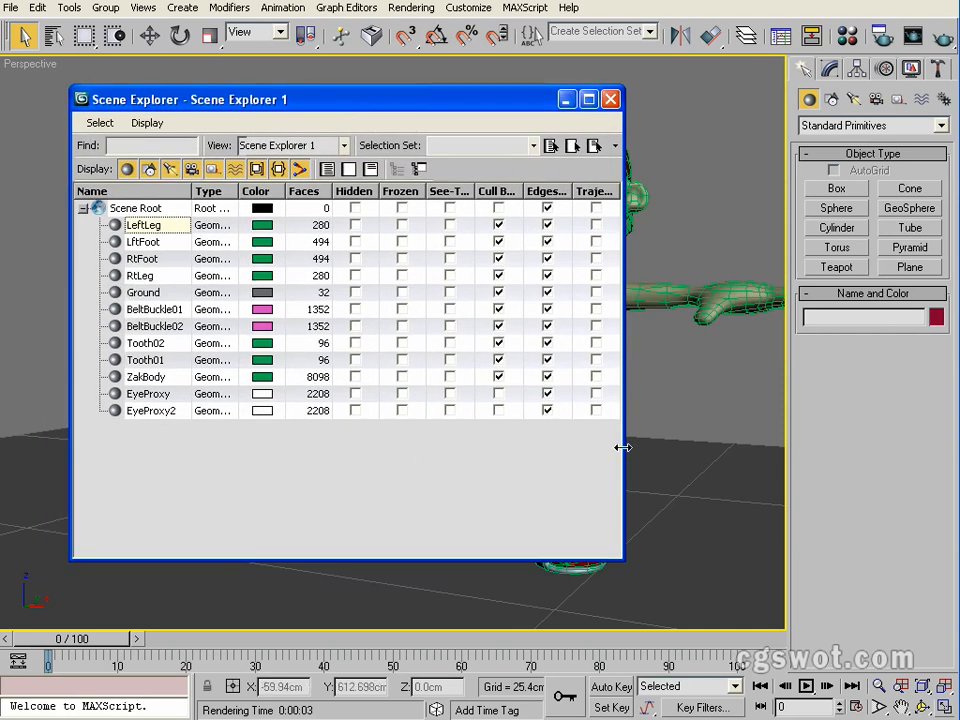
drag(622, 447, 726, 456)
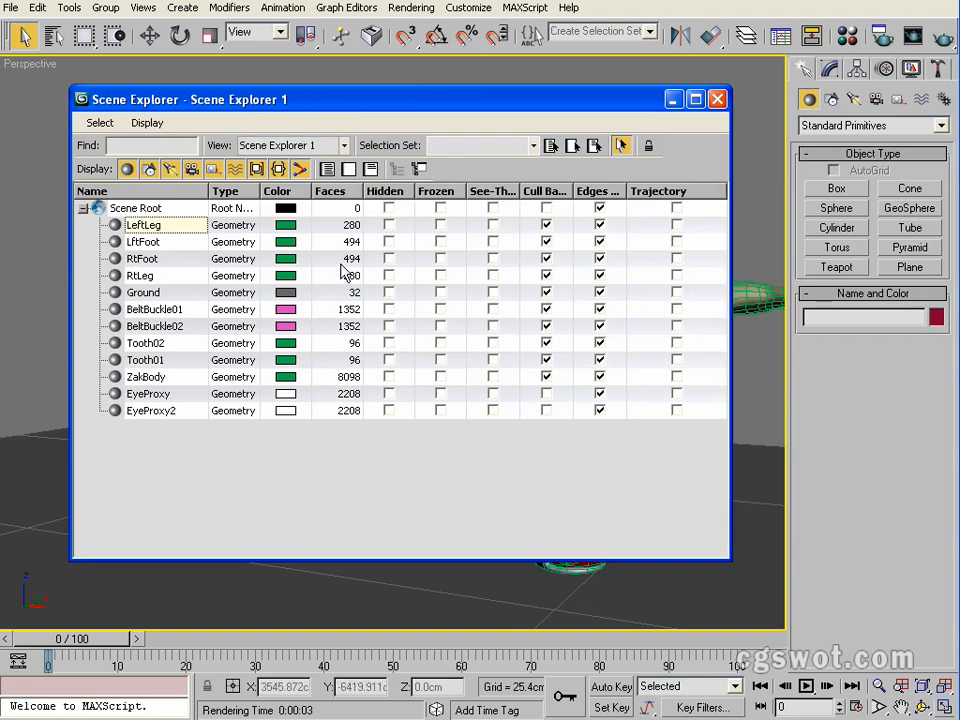
drag(337, 97, 341, 97)
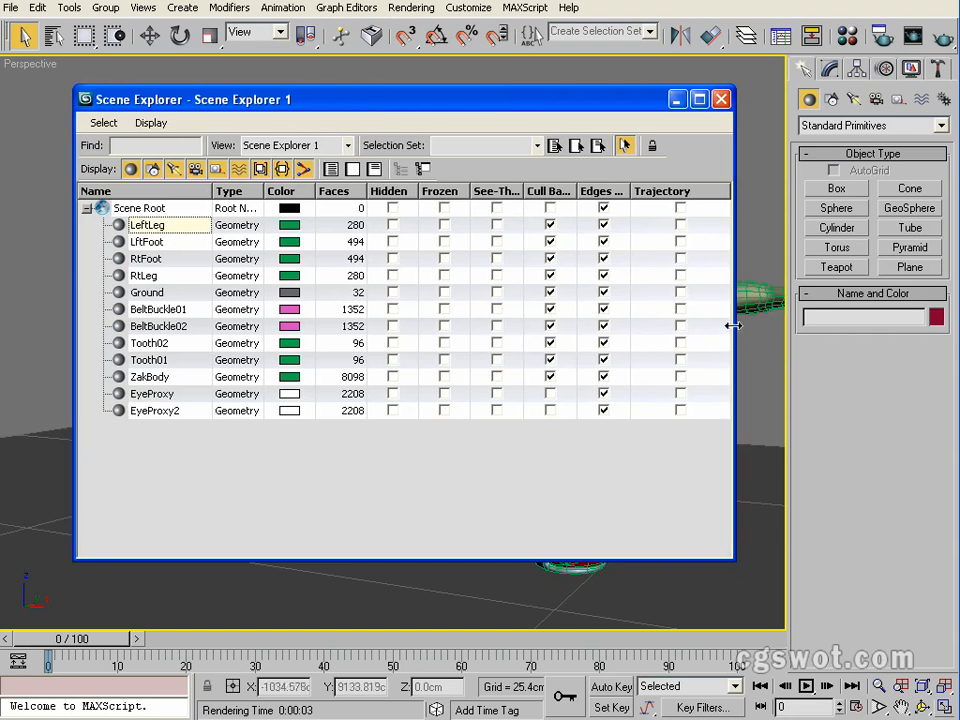
drag(733, 325, 429, 322)
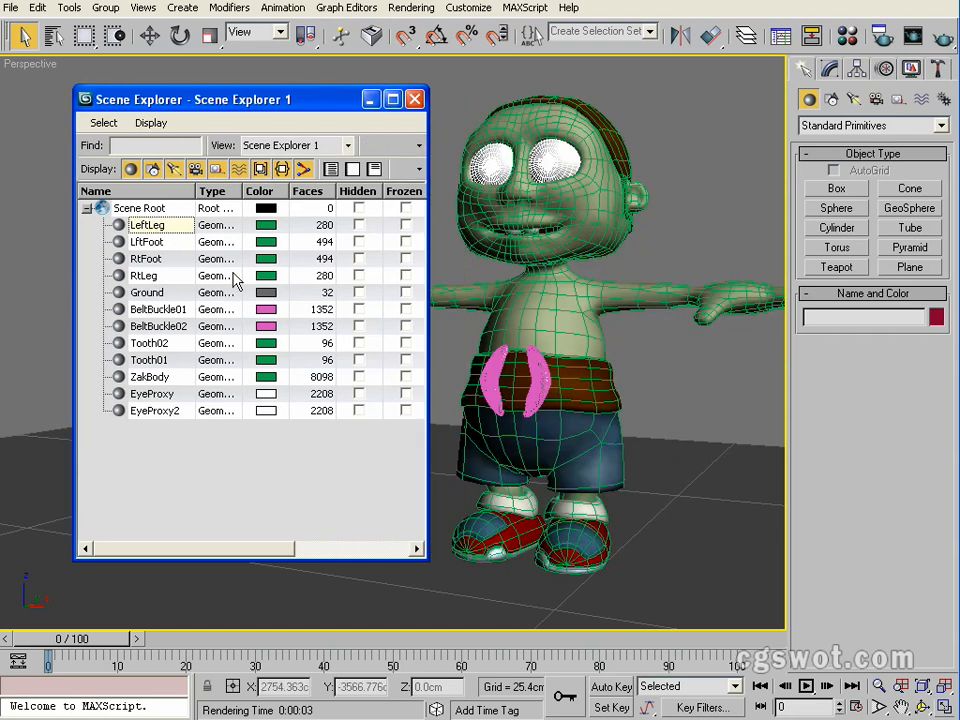
Step: Turn Scene Explorer's Sync Selection option off and back on
click(104, 123)
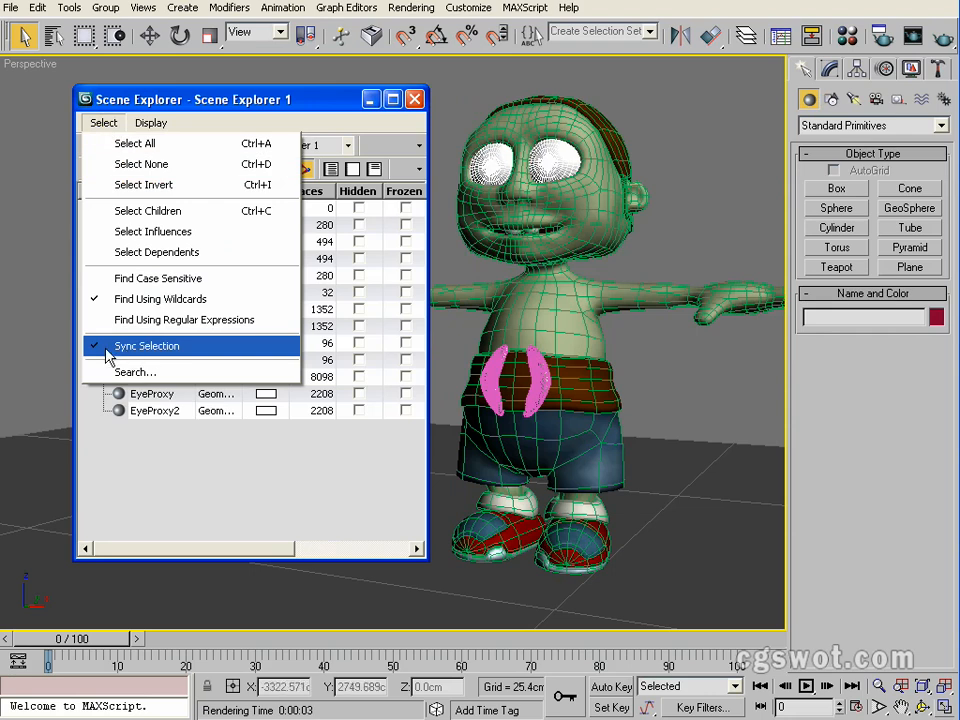
click(106, 347)
click(104, 123)
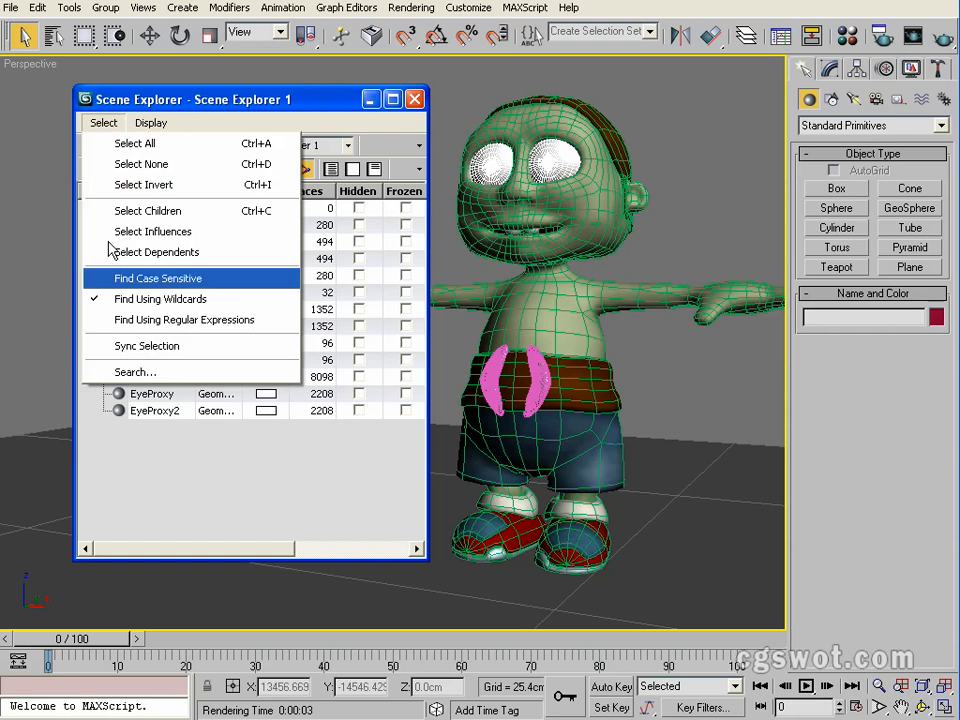
click(133, 348)
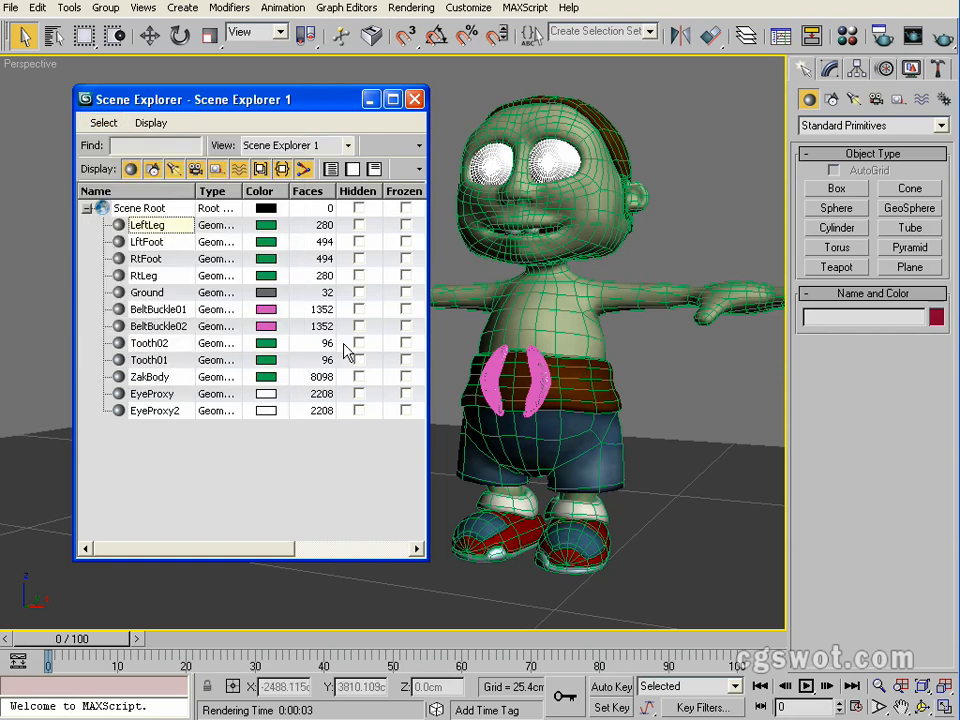
Step: Select the scene objects one after another in Scene Explorer to compare each name with its part in the viewport, ending on BeltBuckle01
click(144, 277)
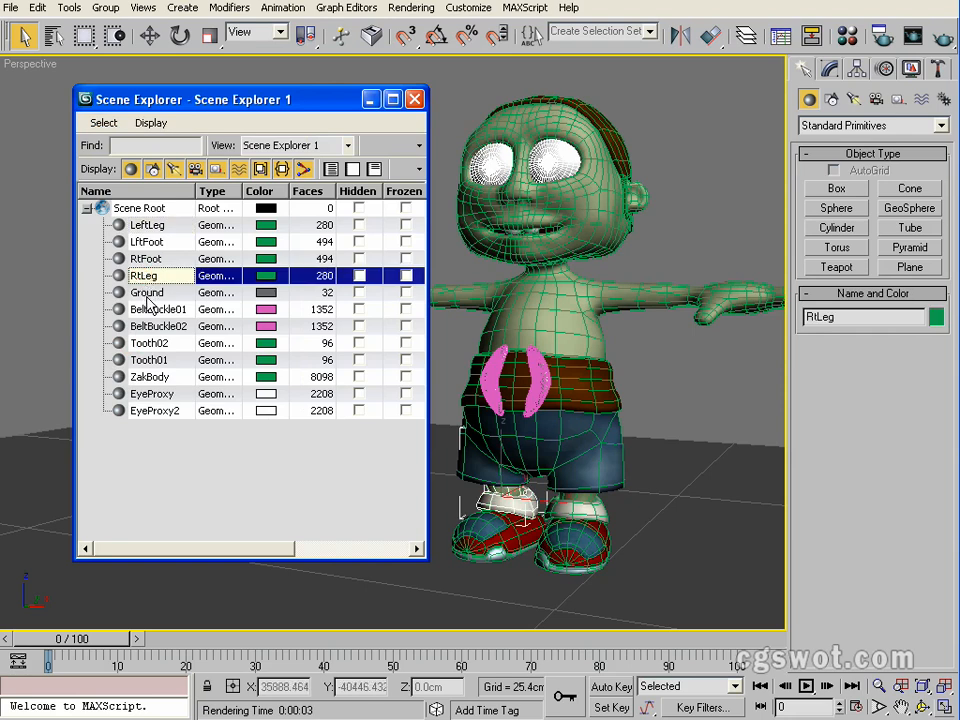
click(146, 292)
click(150, 309)
click(150, 326)
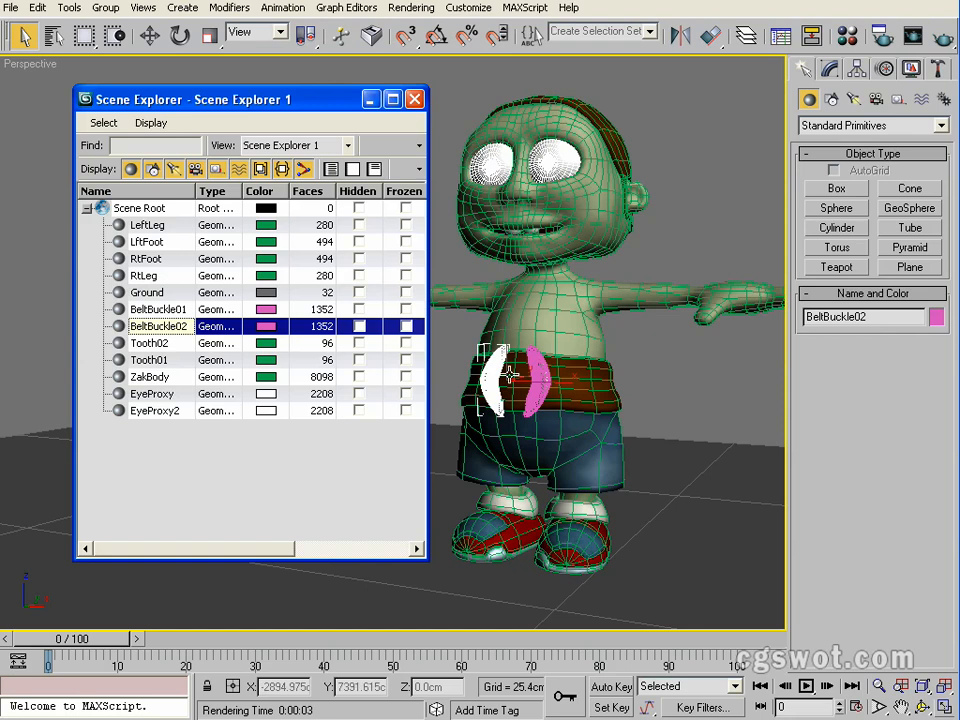
click(150, 343)
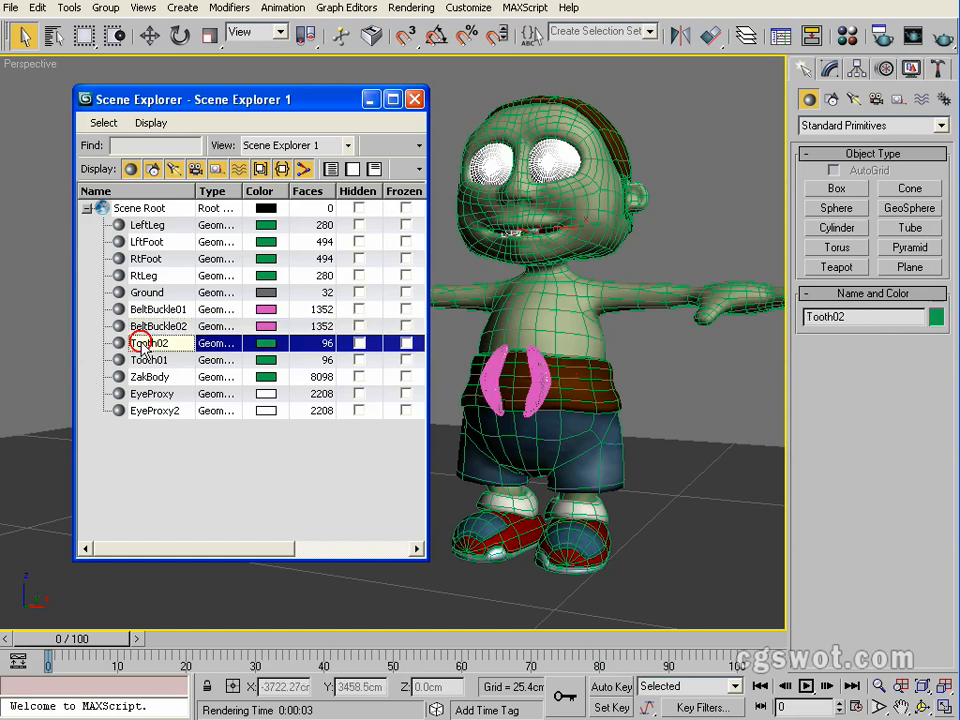
click(150, 359)
click(145, 275)
click(142, 223)
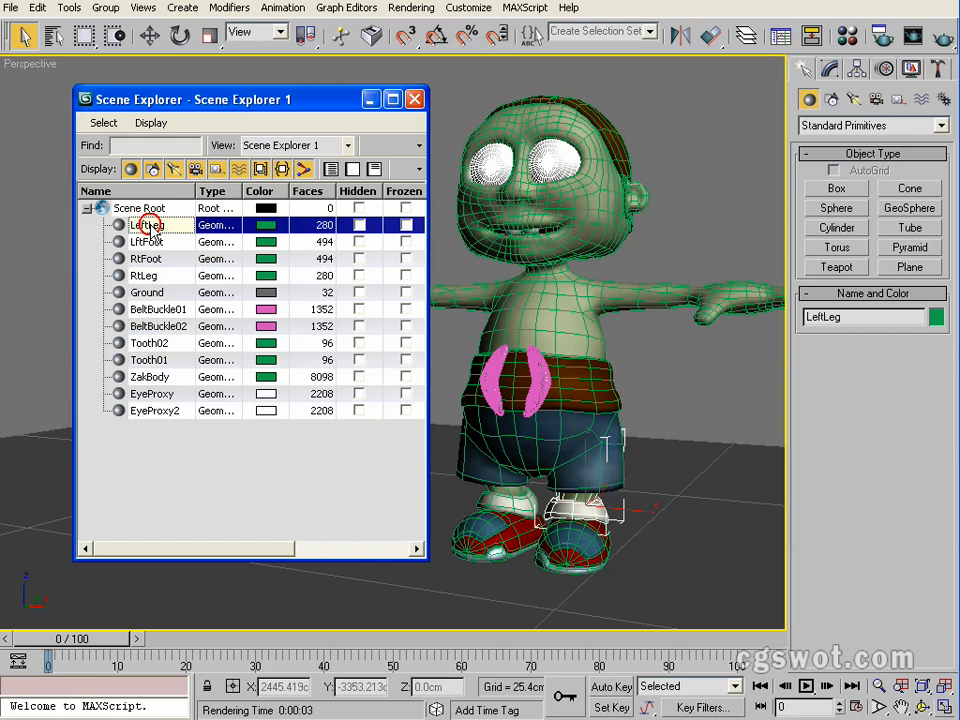
click(143, 257)
click(143, 341)
click(142, 378)
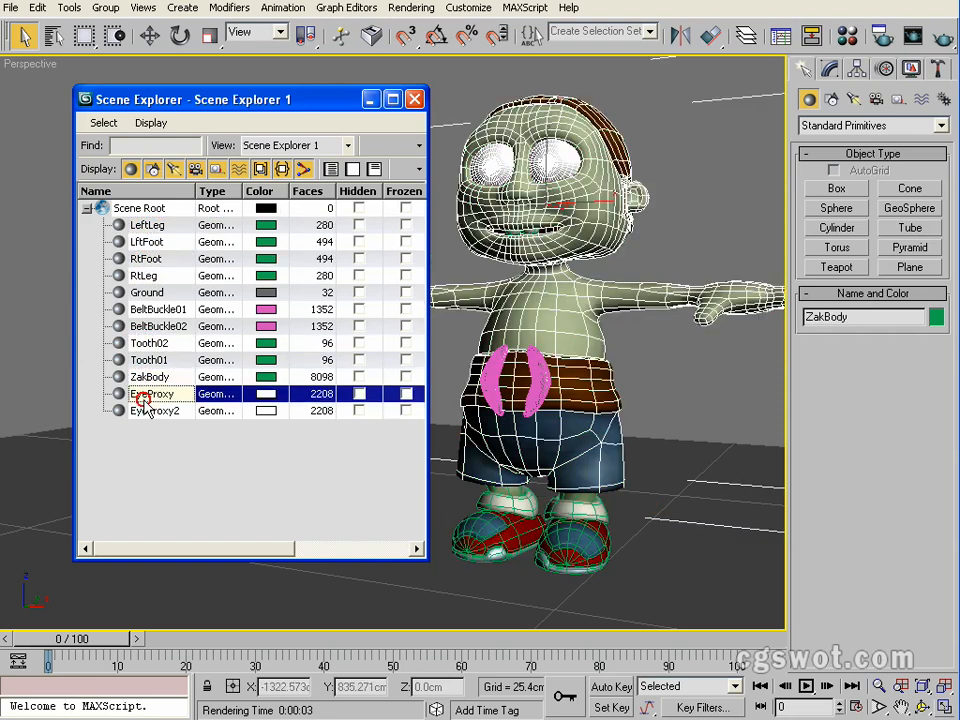
click(145, 410)
click(145, 377)
click(150, 343)
click(155, 258)
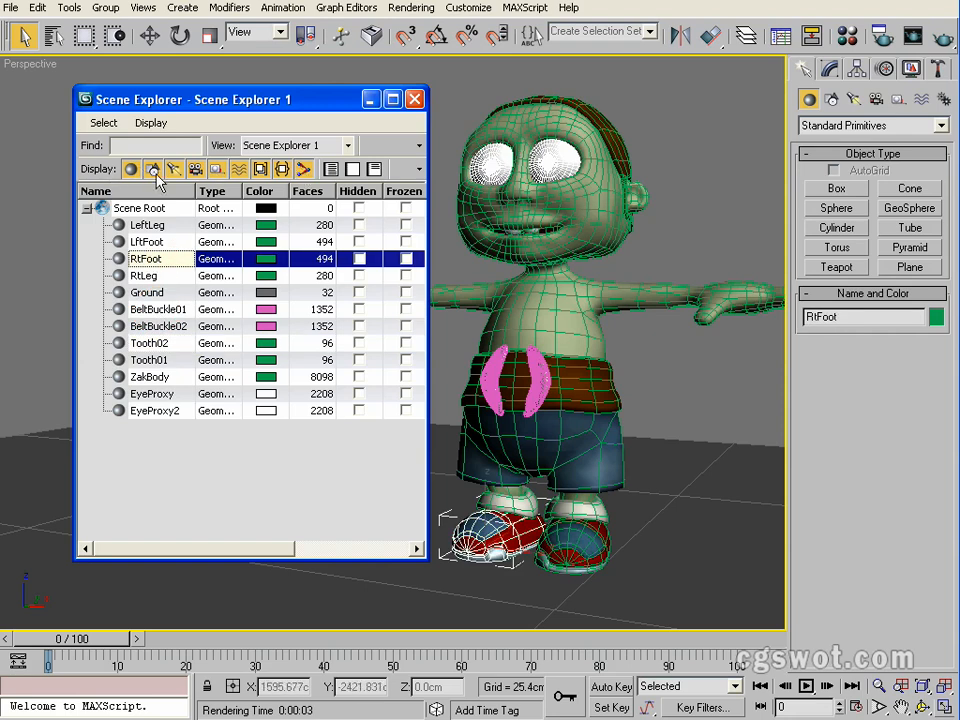
click(147, 292)
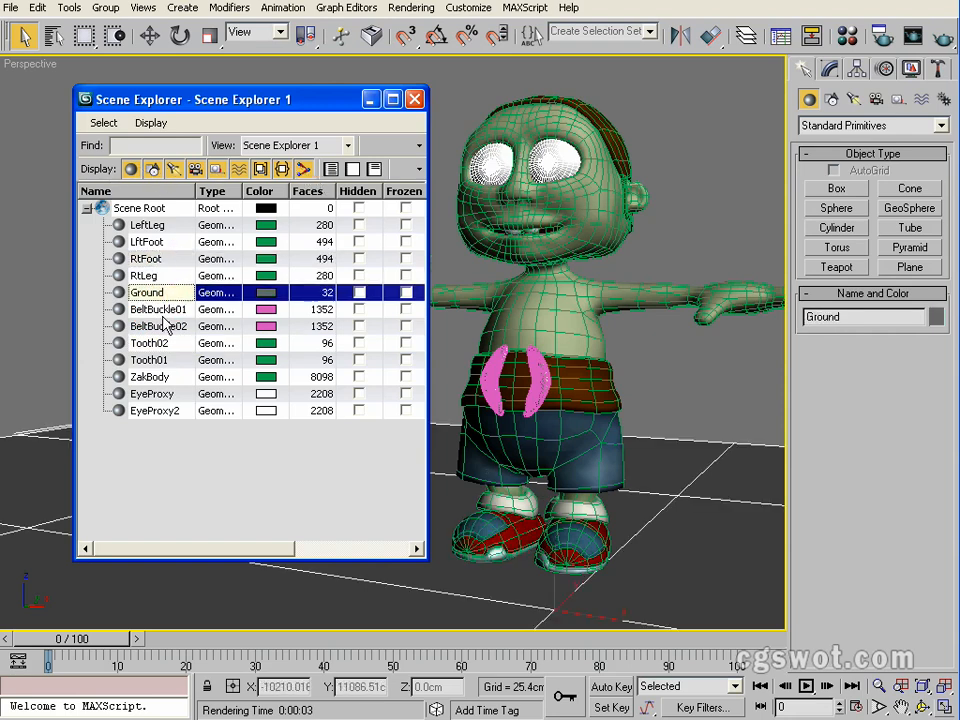
click(155, 309)
click(150, 343)
click(150, 360)
click(155, 394)
click(152, 377)
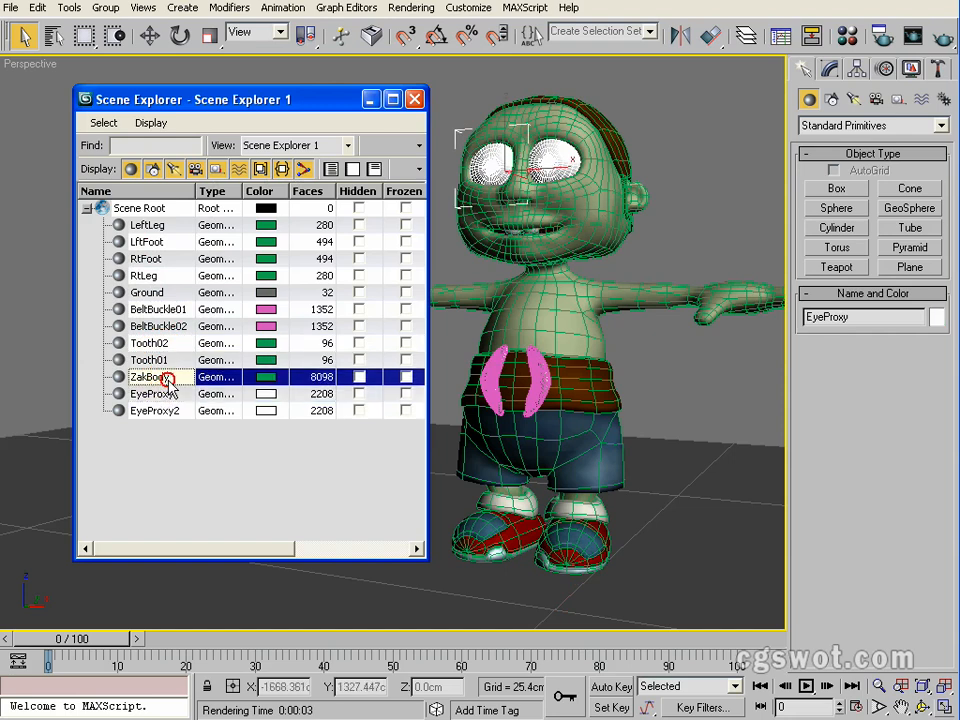
click(152, 360)
click(155, 343)
click(160, 326)
click(160, 310)
click(155, 292)
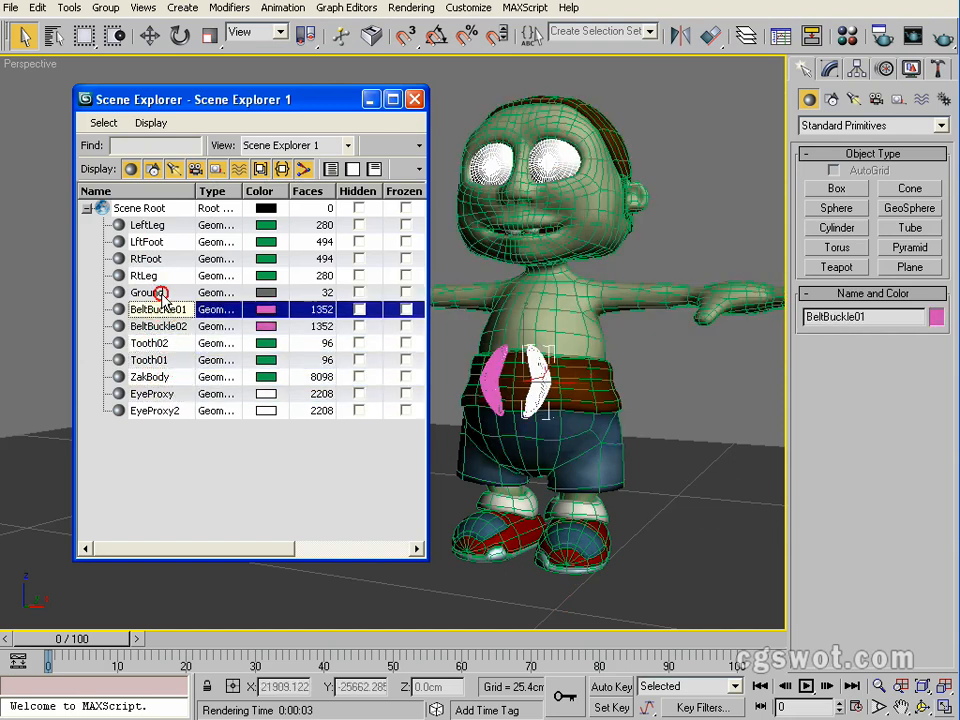
click(155, 275)
click(160, 258)
click(148, 241)
click(147, 225)
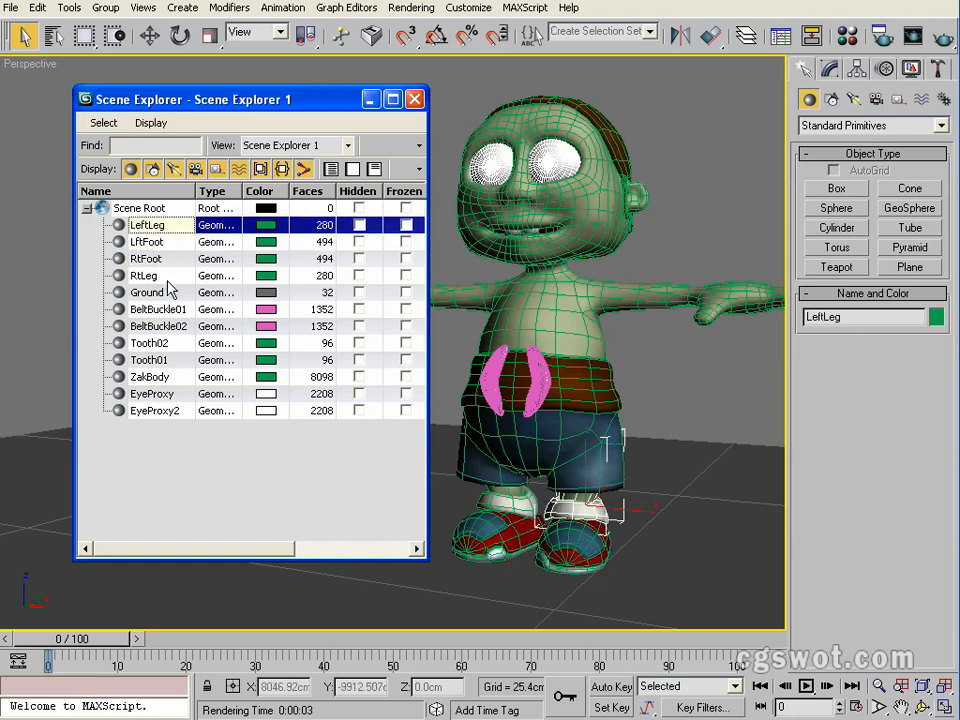
click(145, 275)
click(152, 326)
click(152, 378)
click(155, 394)
click(165, 310)
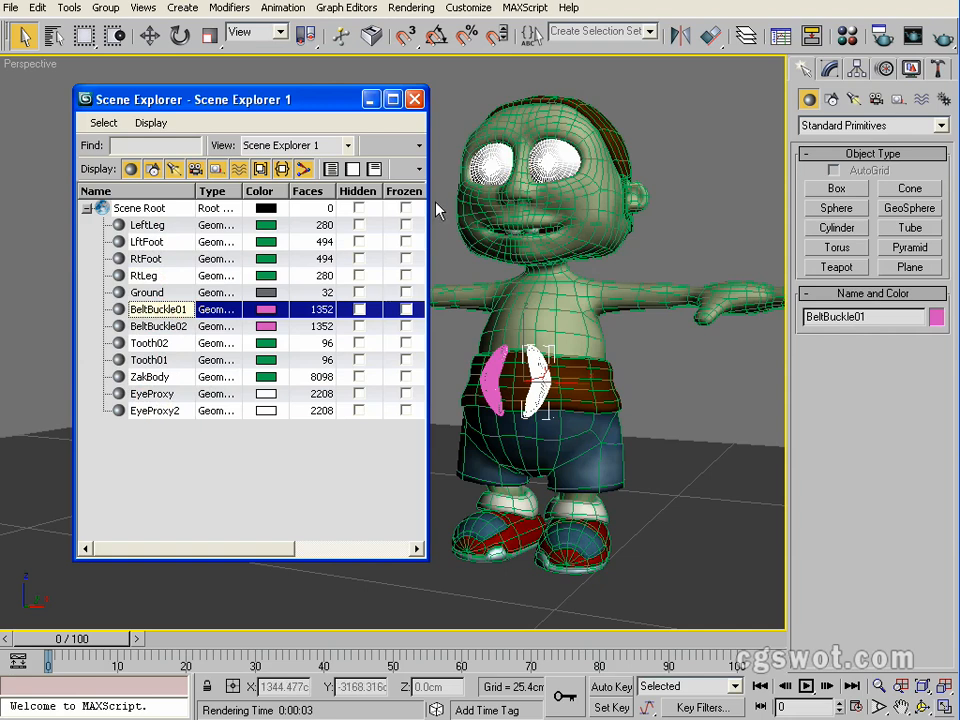
Step: Widen Scene Explorer and its See-Through column, sort the objects by backface cull and finally by name, and close it
drag(427, 211, 609, 211)
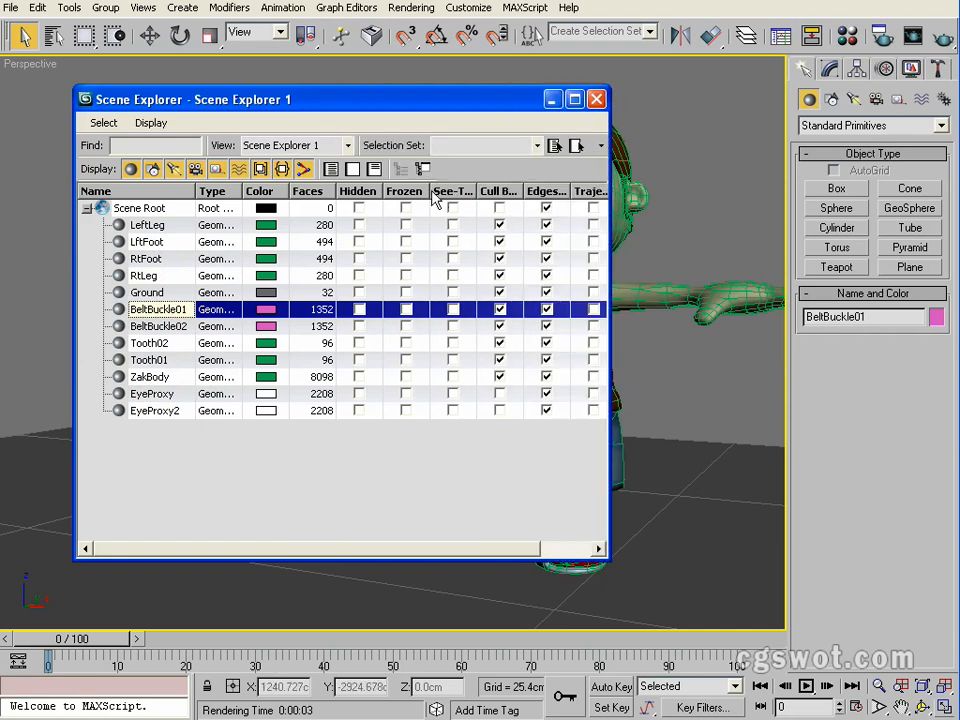
drag(478, 190, 500, 190)
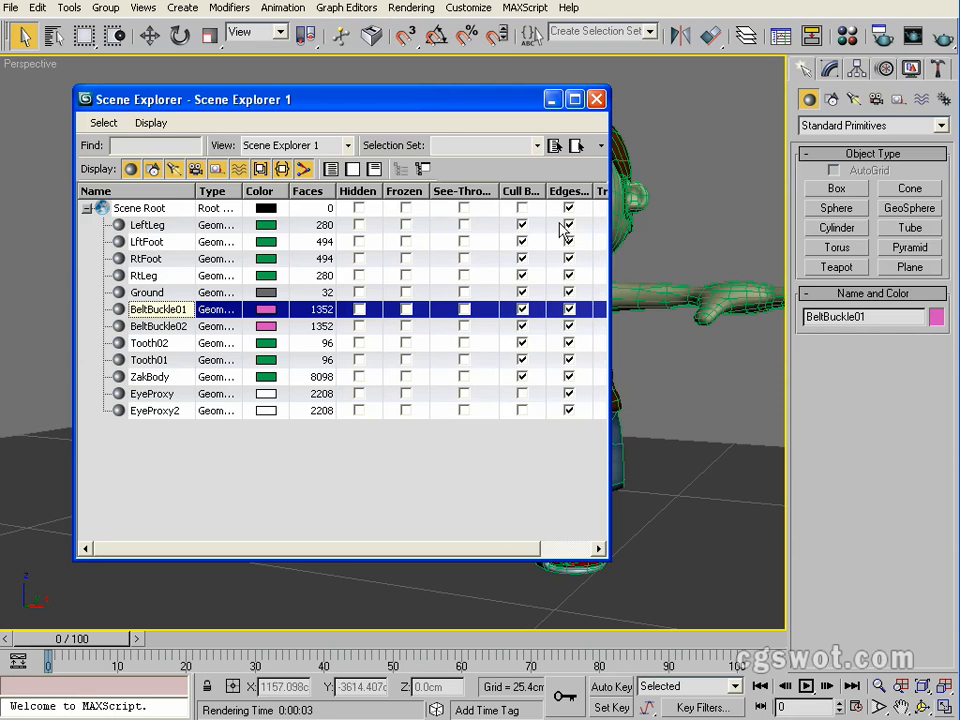
click(536, 190)
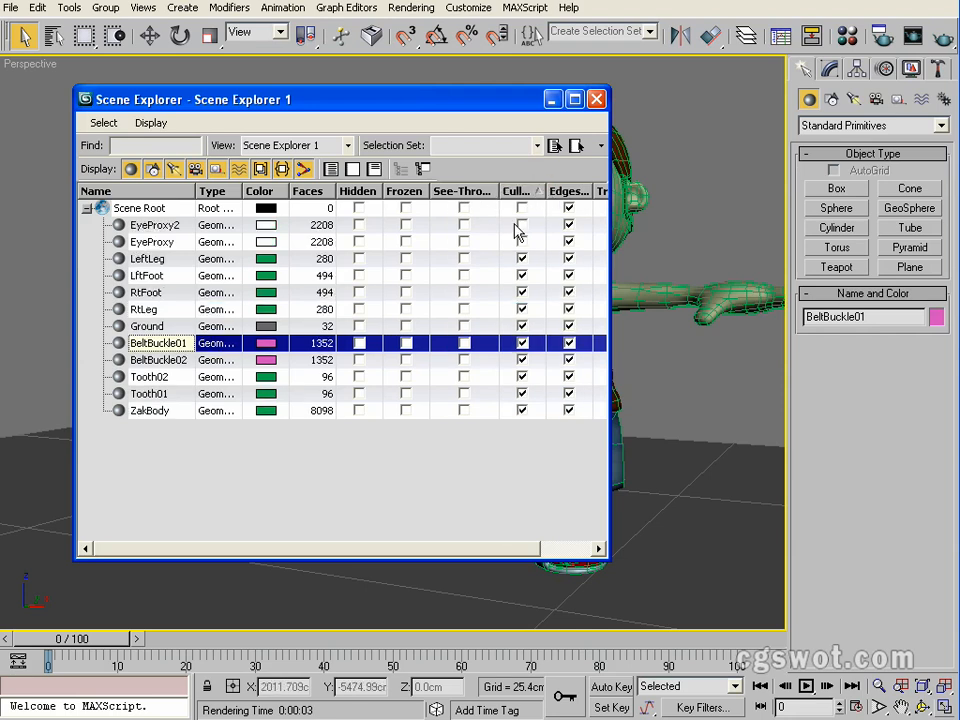
click(122, 191)
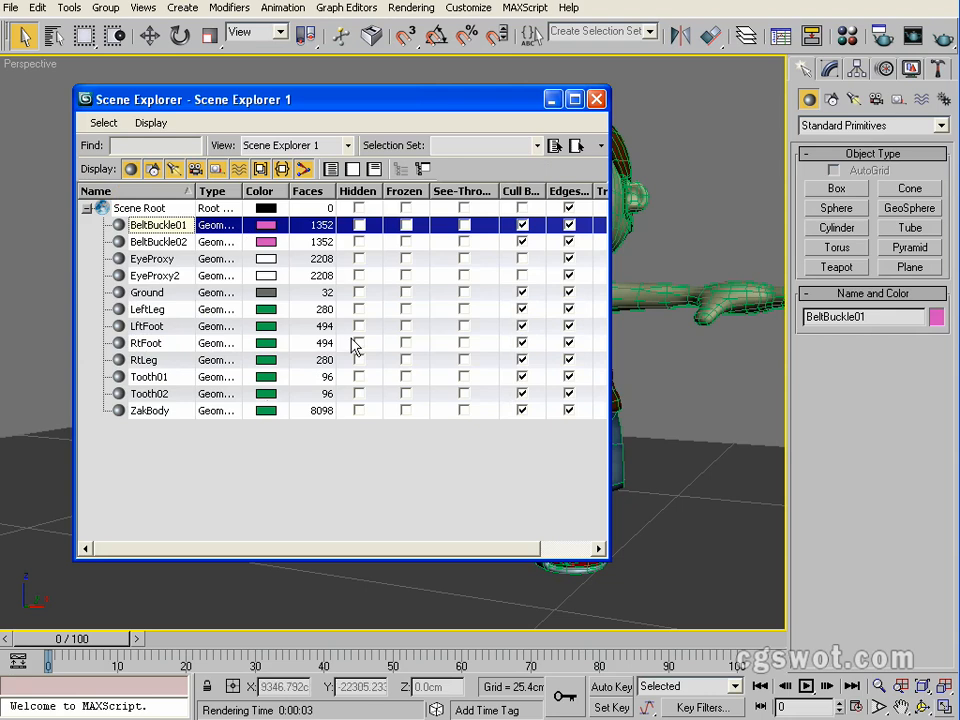
click(598, 100)
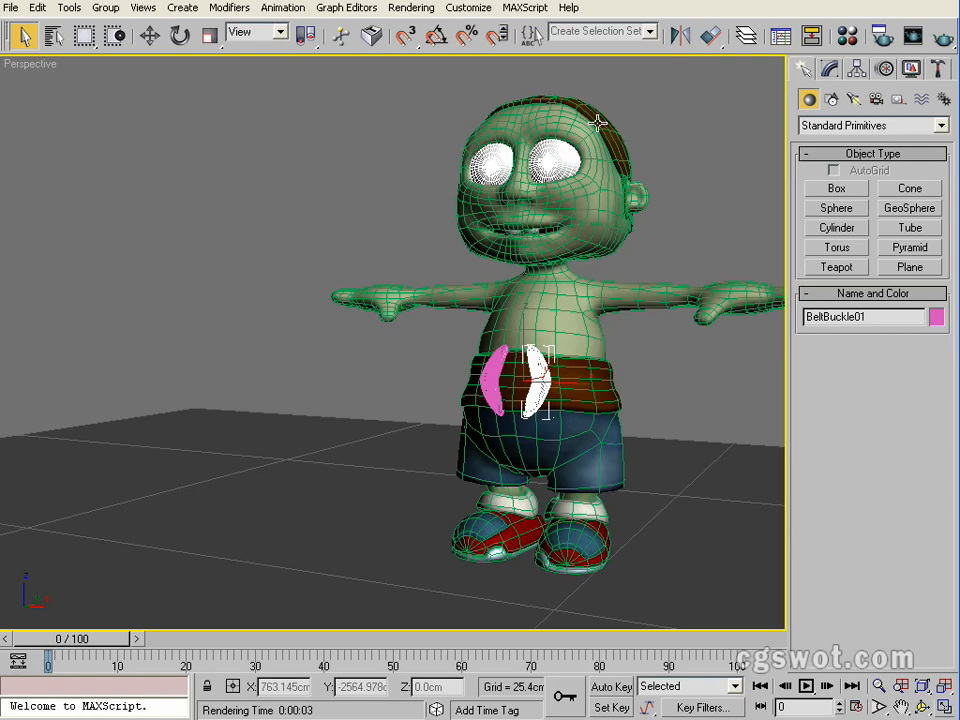
Step: Switch the viewport to the Front view and hide the Body, Teeth and Set layers
middle_drag(561, 460, 489, 456)
key(f)
scroll(513, 302, up, 10)
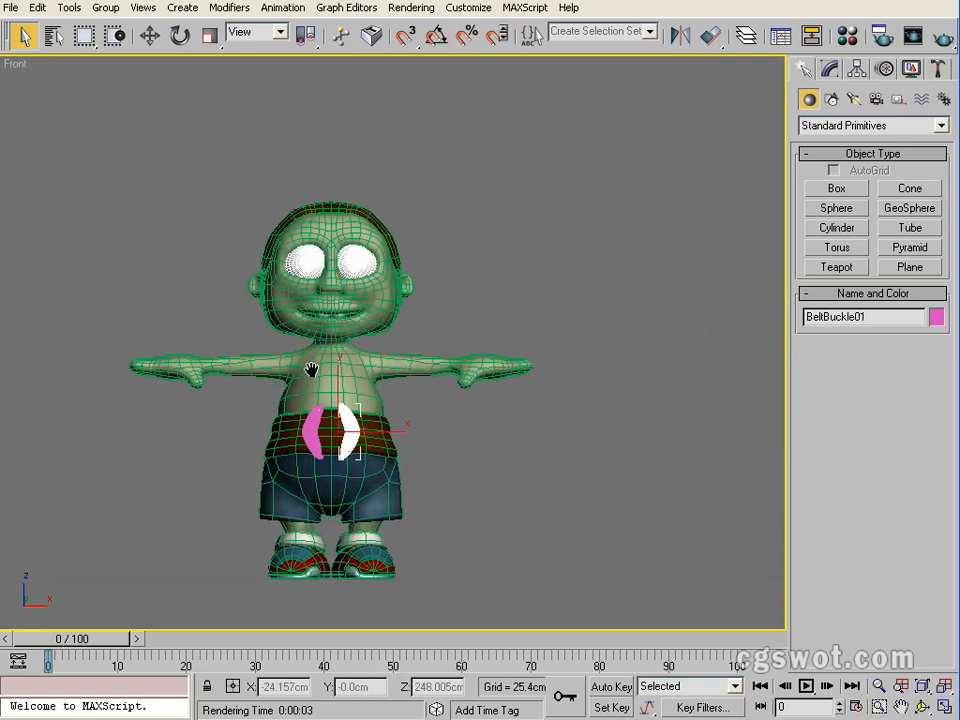
middle_drag(508, 350, 459, 406)
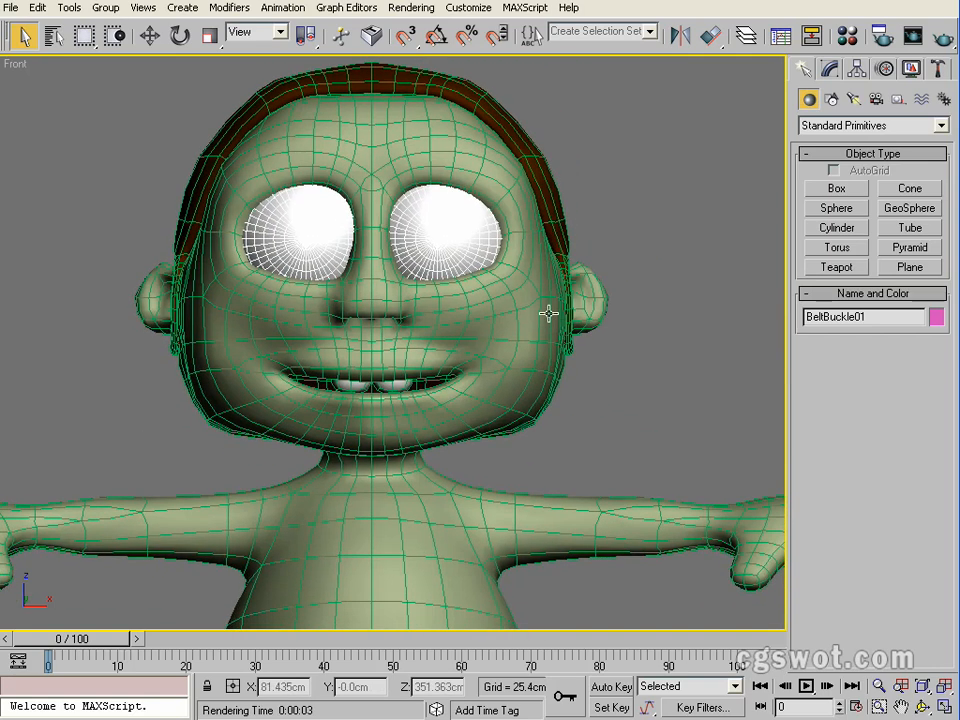
click(748, 38)
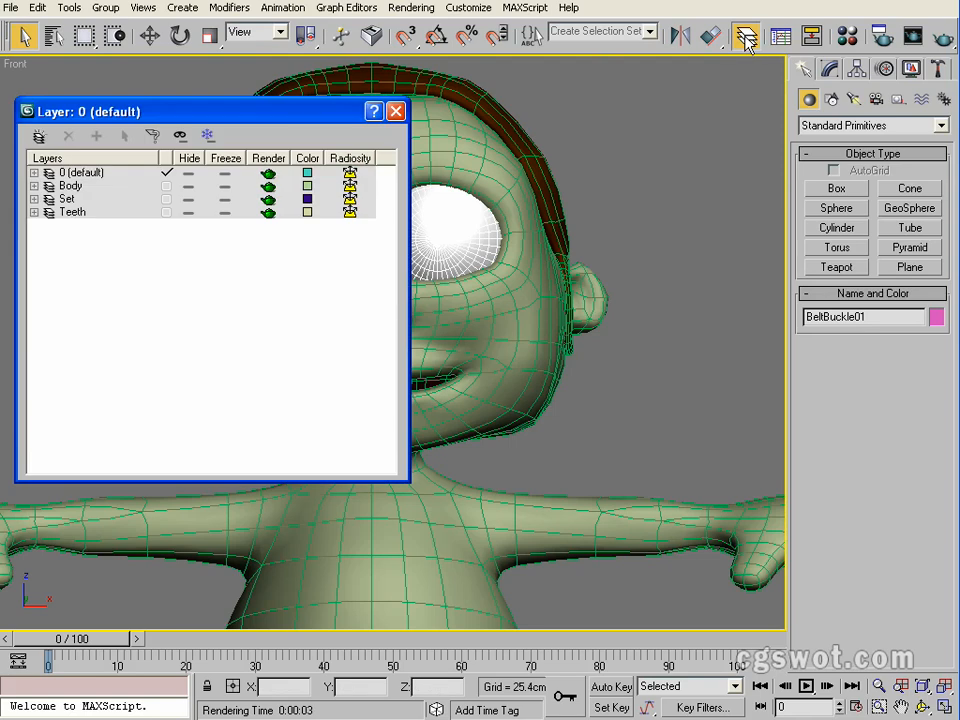
drag(210, 110, 773, 113)
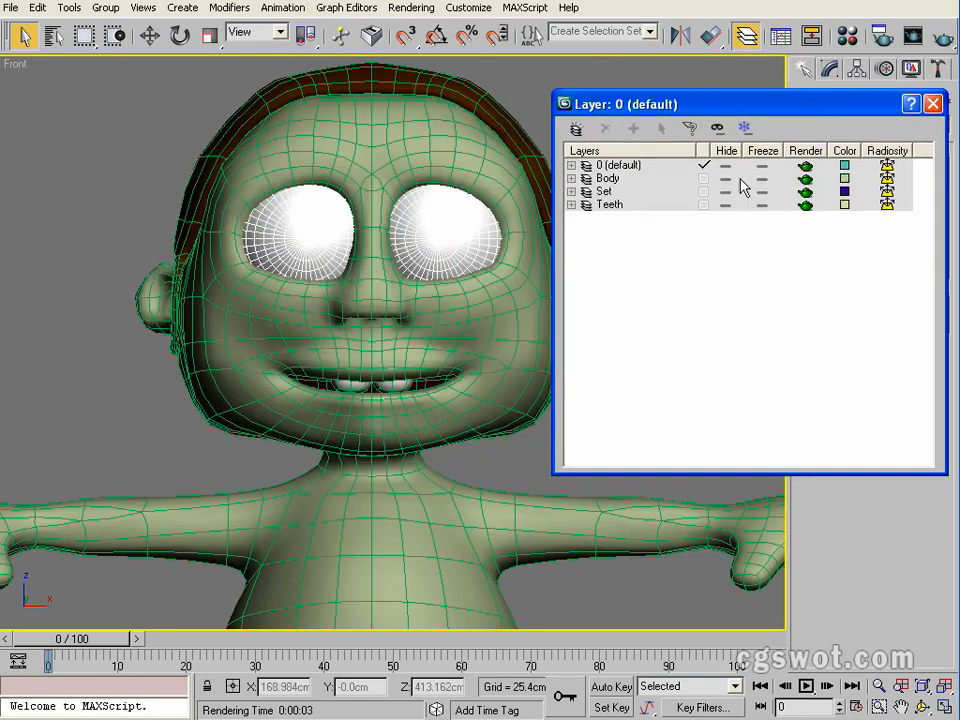
click(725, 179)
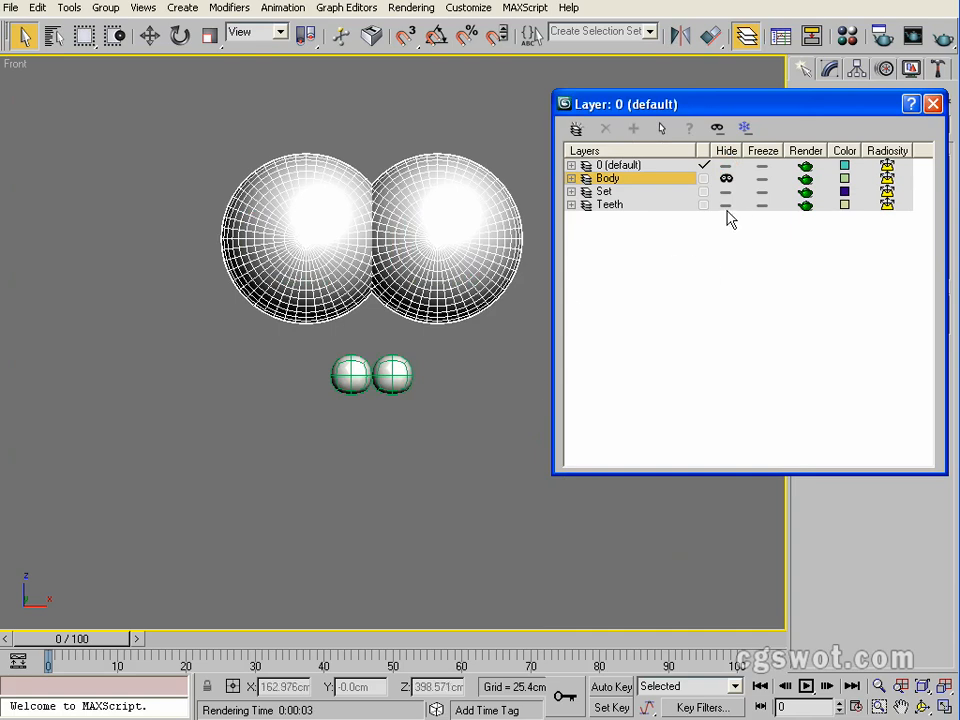
click(726, 205)
click(726, 192)
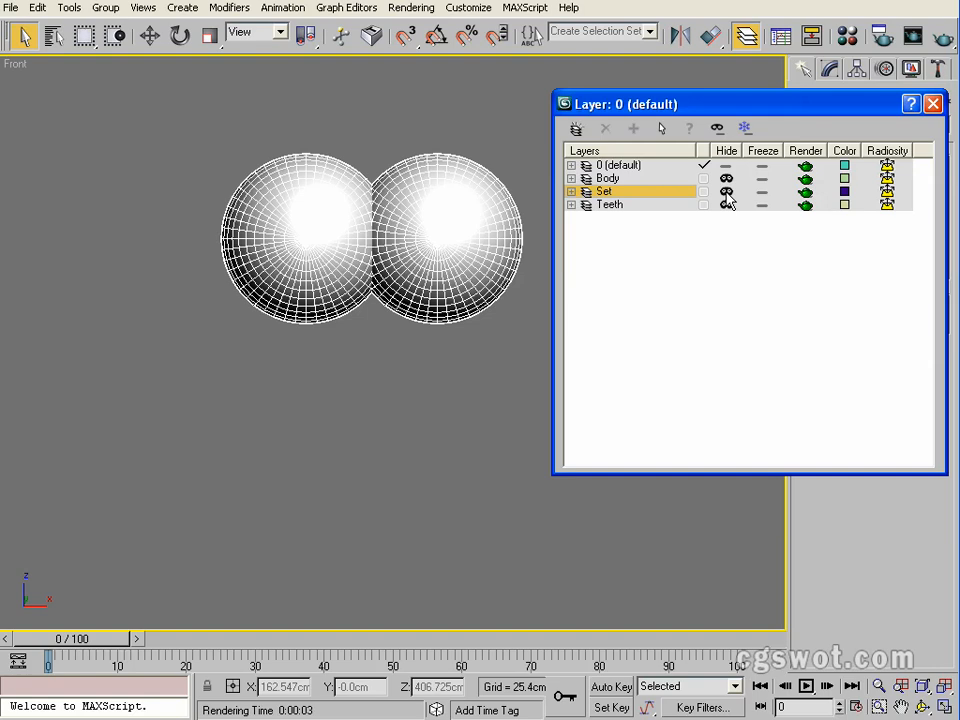
Step: Expand layer 0 (default) to examine which objects it contains, and close the layer manager
click(570, 165)
click(570, 165)
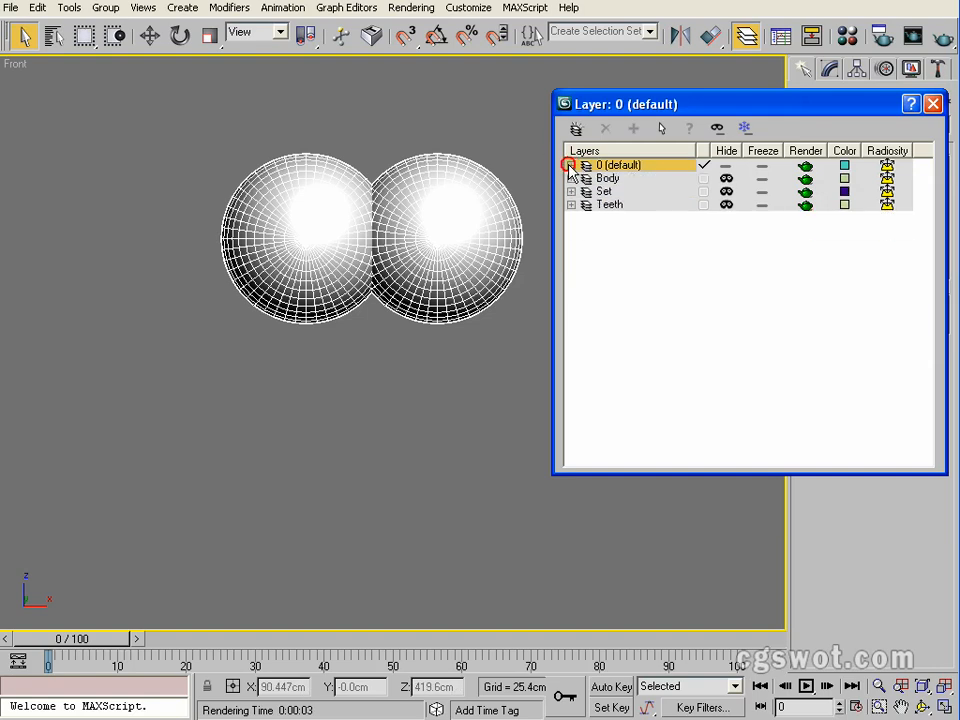
click(570, 165)
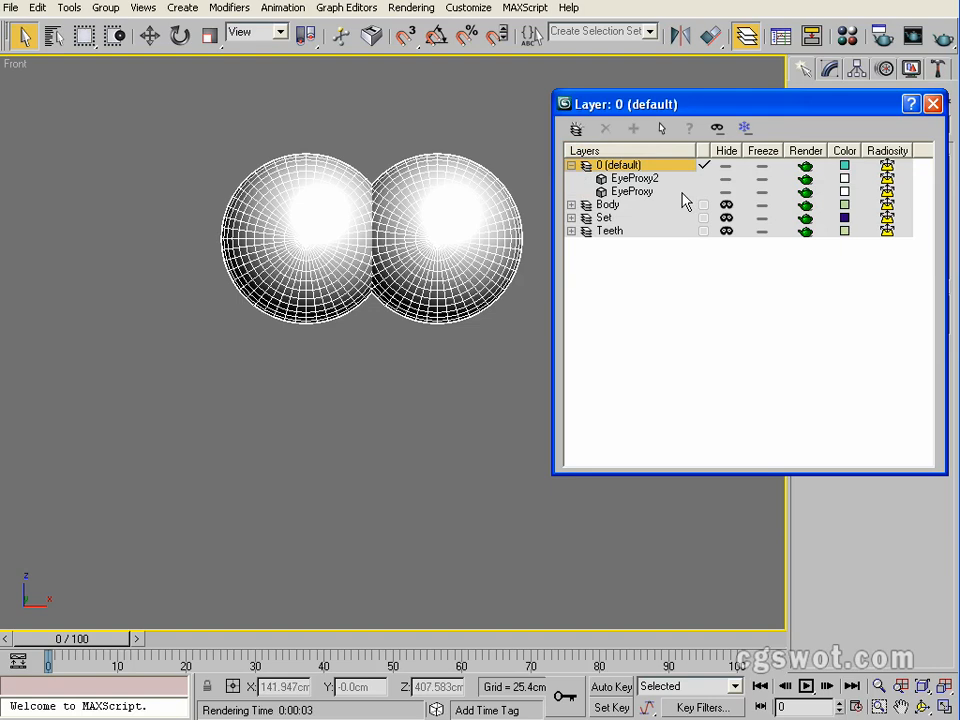
click(933, 104)
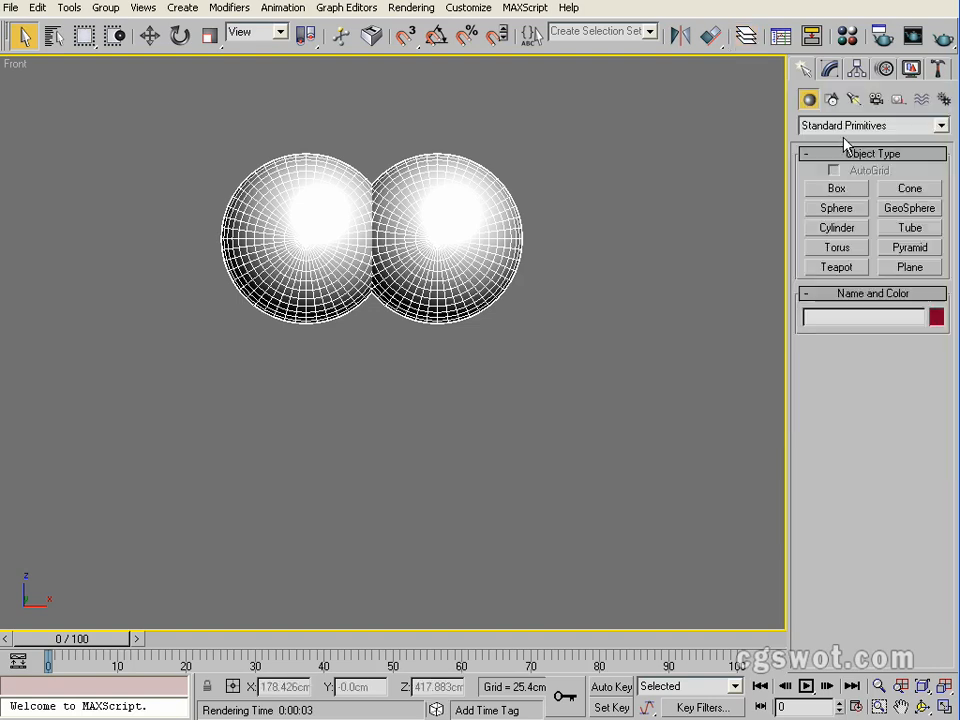
Step: Delete the EyeProxy2 sphere and frame the remaining eye sphere in the Front view
scroll(283, 245, up, 5)
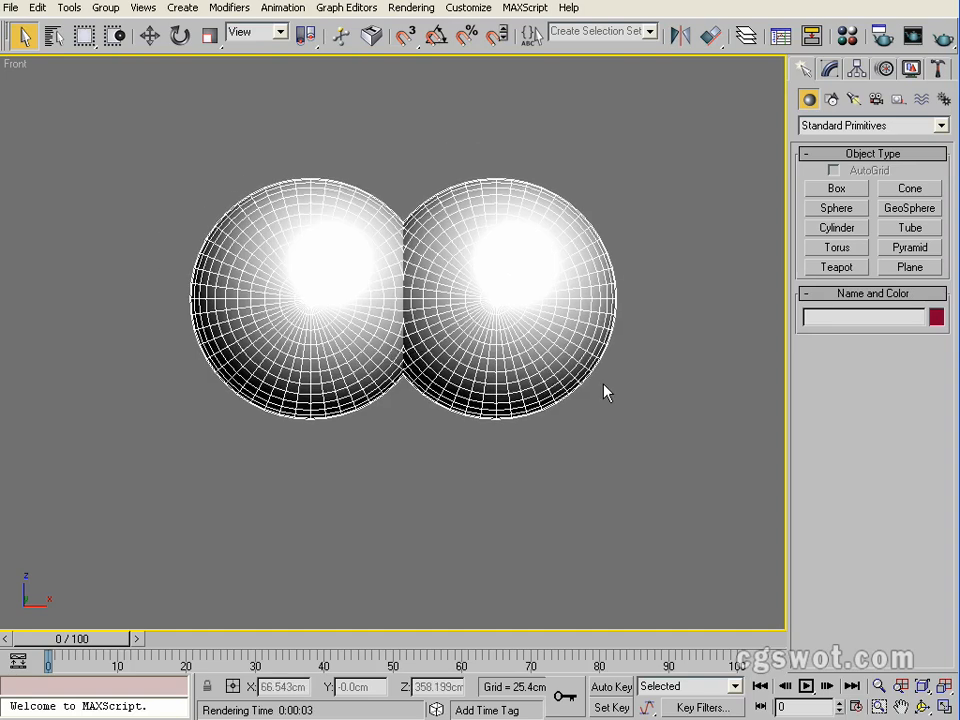
click(548, 329)
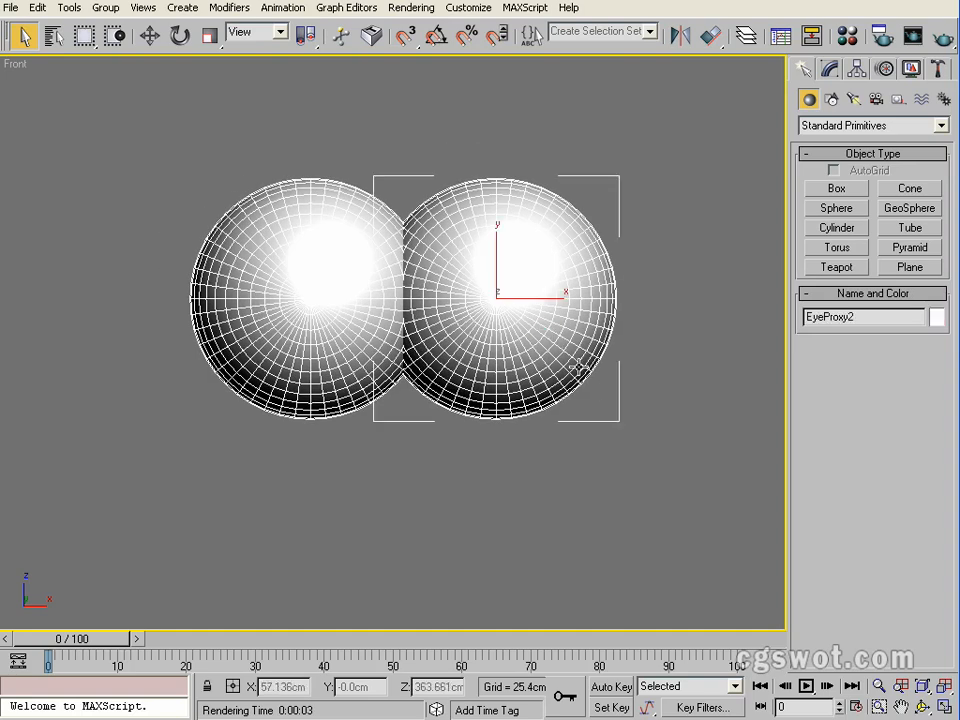
key(Delete)
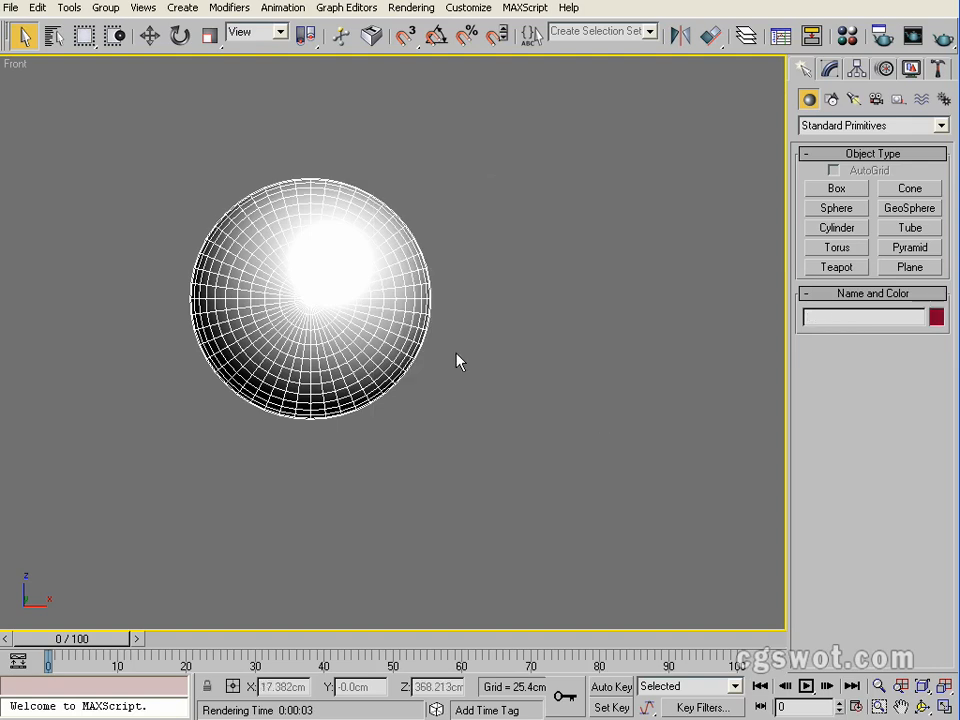
key(z)
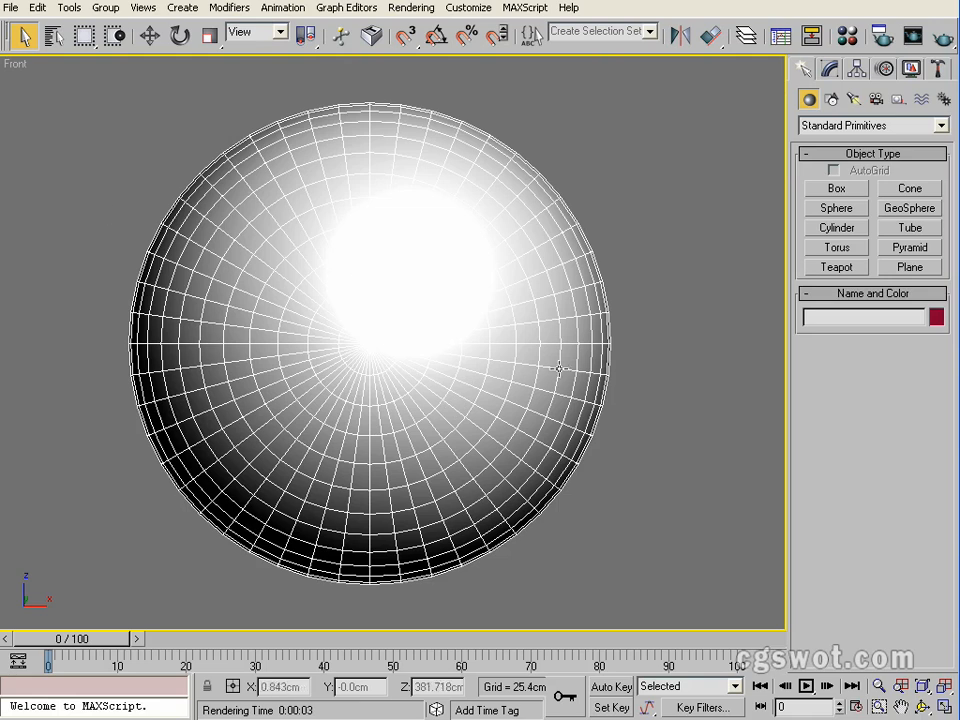
Step: Select the EyeProxy sphere and assign the grey Standard_8 material to it
click(487, 414)
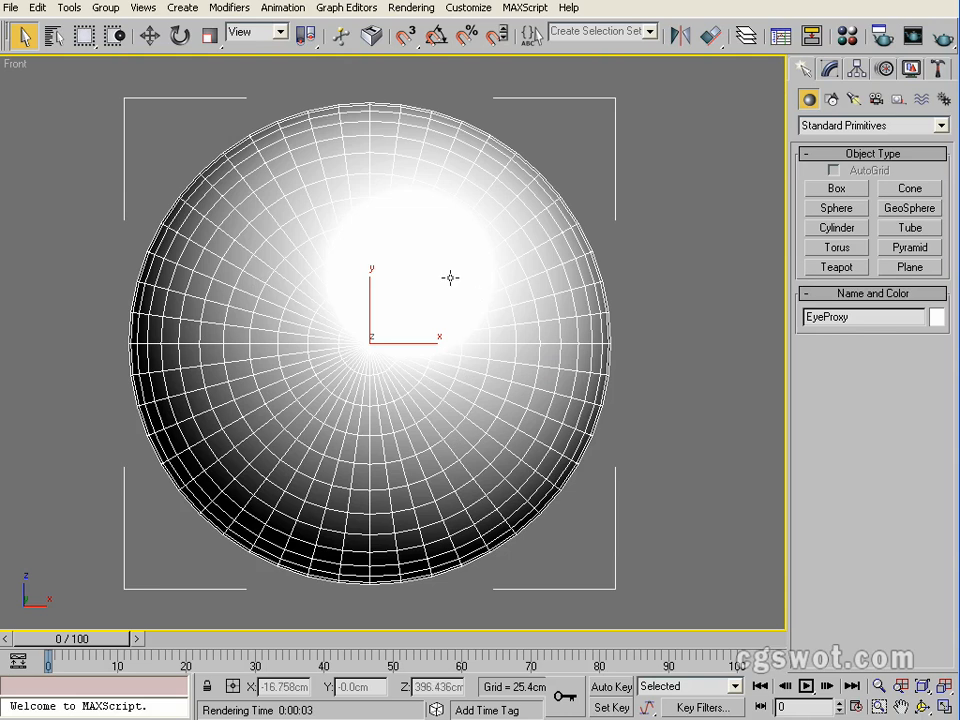
middle_drag(512, 331, 540, 345)
scroll(507, 330, down, 3)
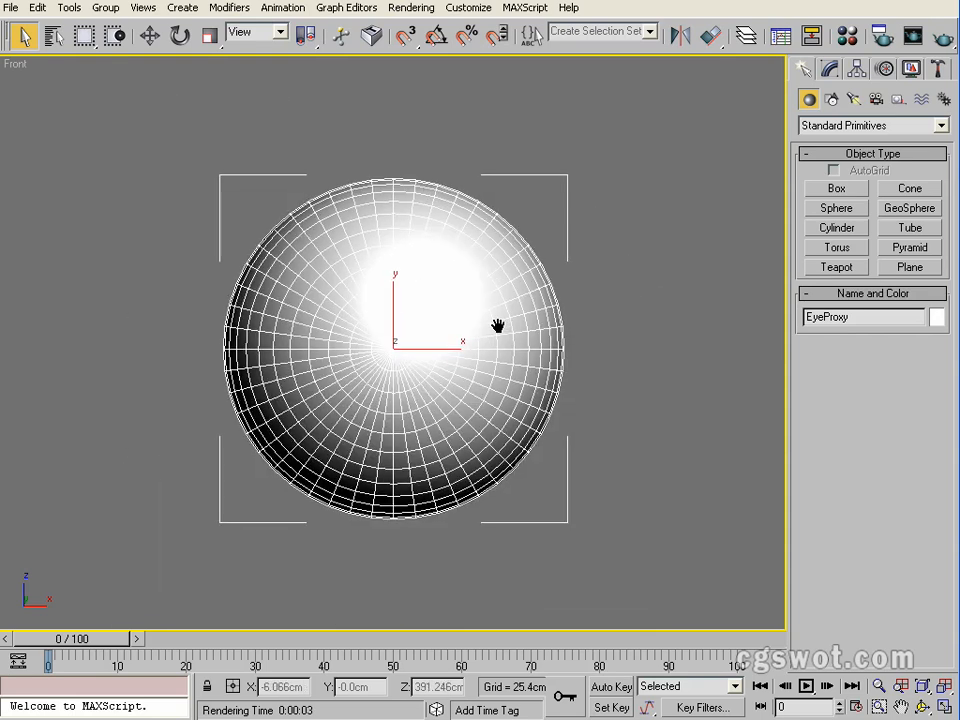
scroll(444, 288, up, 3)
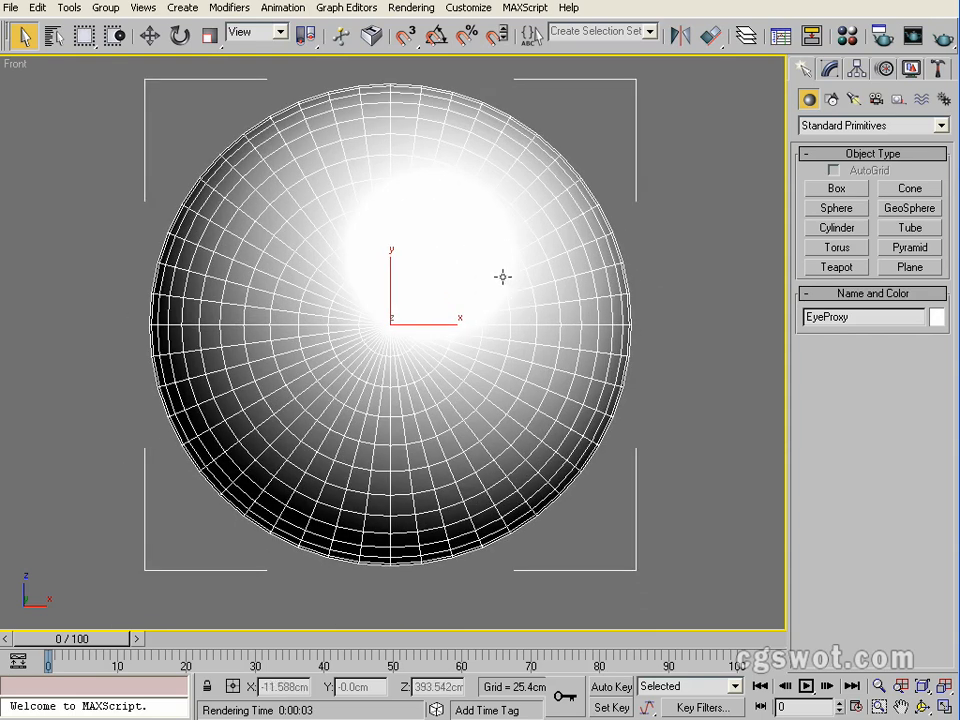
middle_drag(503, 277, 504, 283)
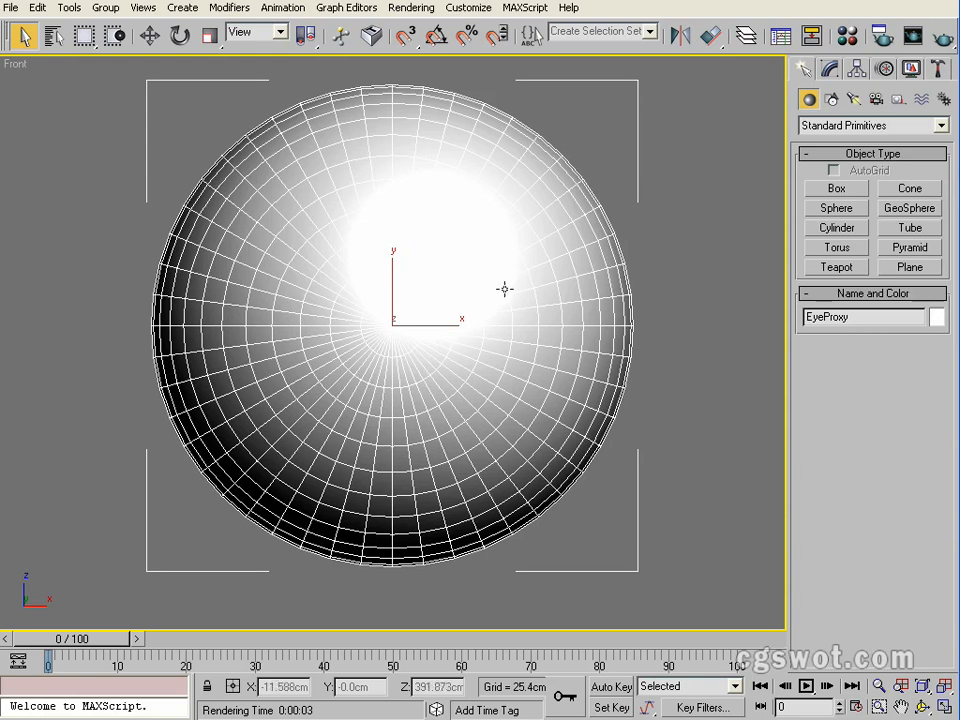
key(m)
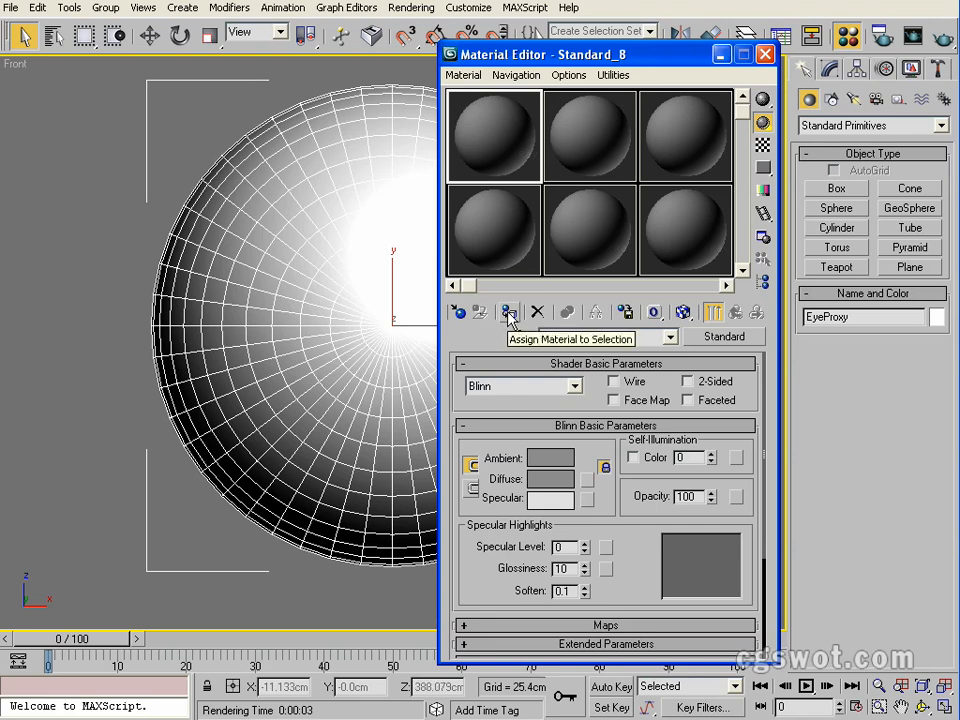
click(508, 313)
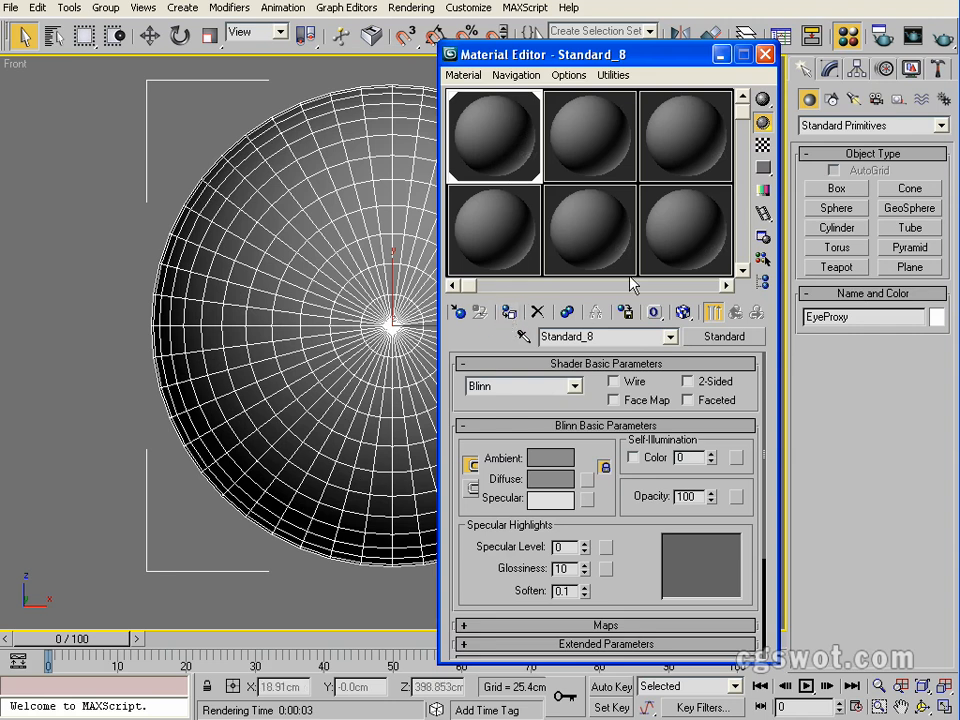
click(764, 56)
mouse_move(432, 261)
middle_down()
mouse_move(426, 293)
mouse_move(439, 260)
middle_up()
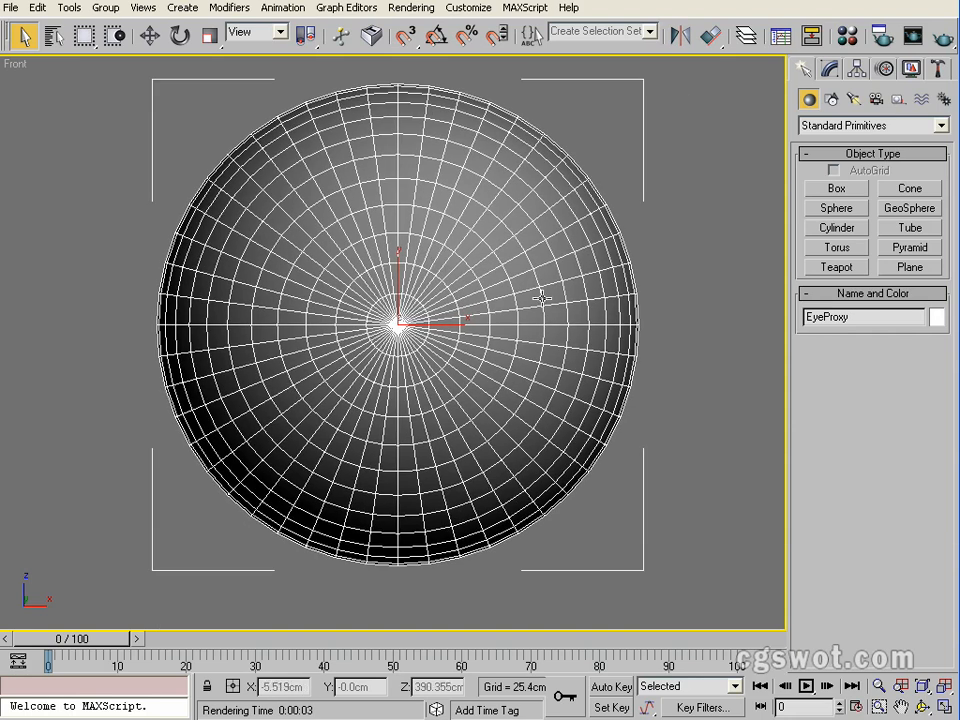
Step: Examine the EyeProxy sphere's creation parameters and how its wireframe segments converge at the pole
middle_drag(517, 374, 517, 395)
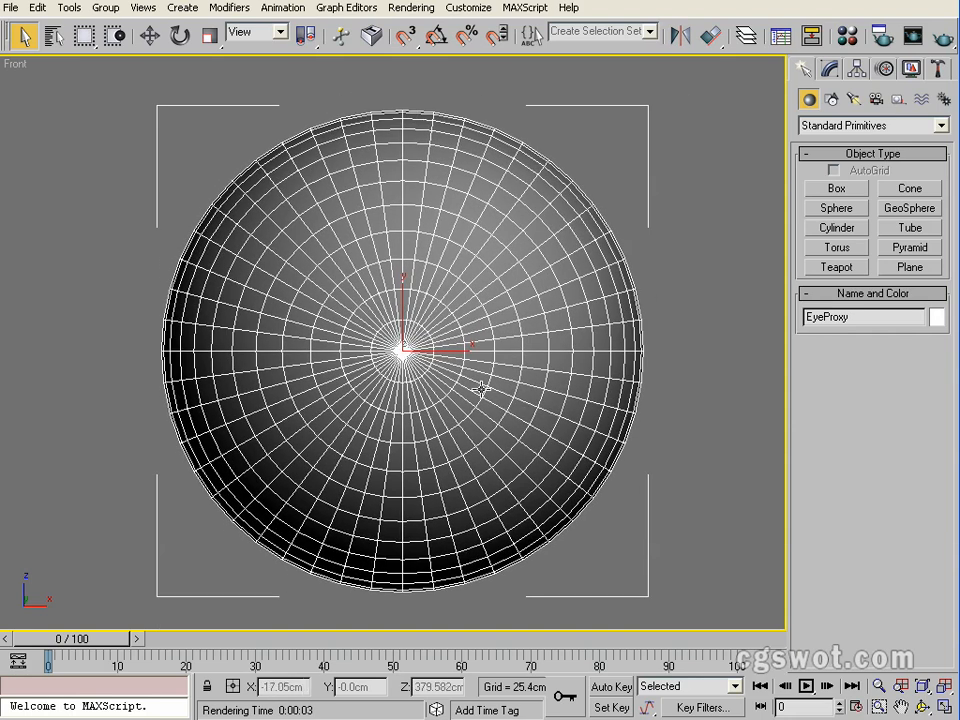
scroll(489, 390, up, 2)
scroll(480, 384, down, 2)
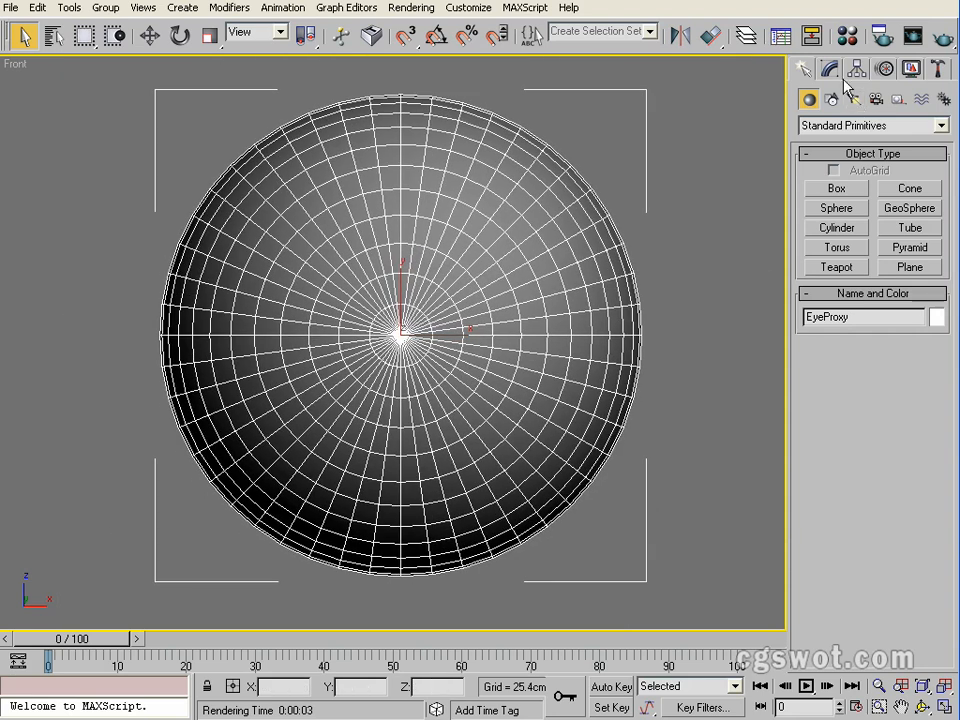
click(829, 68)
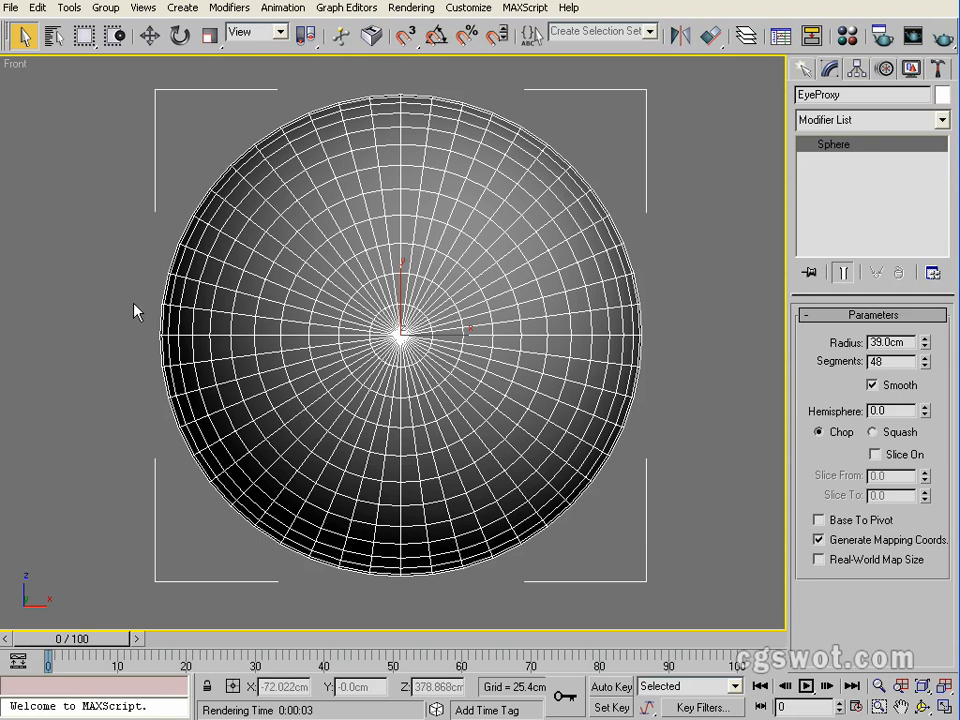
middle_drag(410, 290, 408, 288)
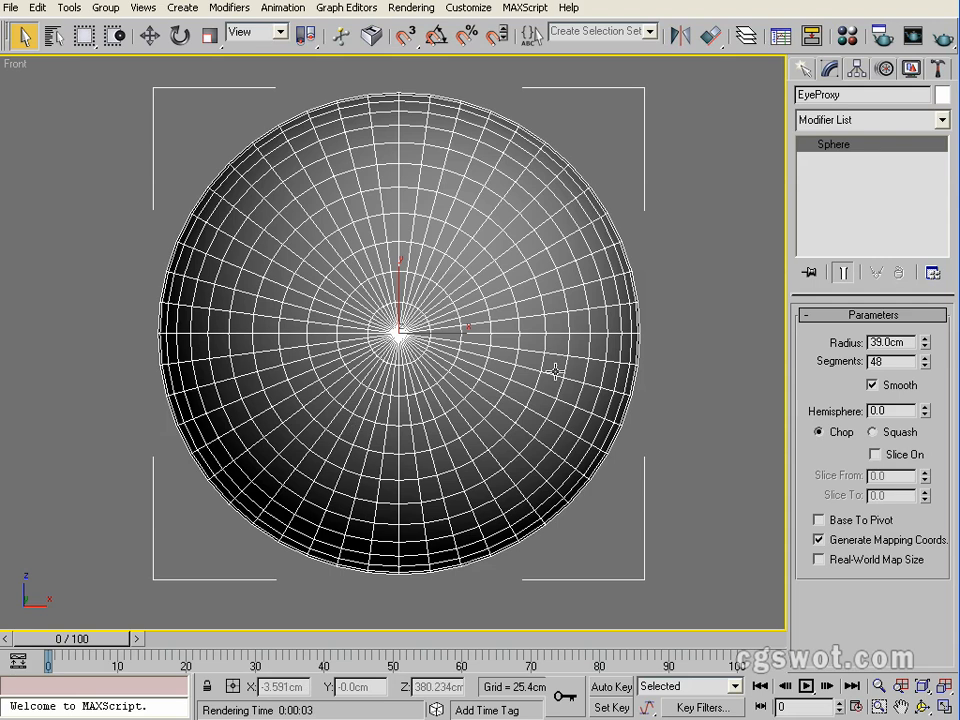
middle_drag(556, 325, 611, 306)
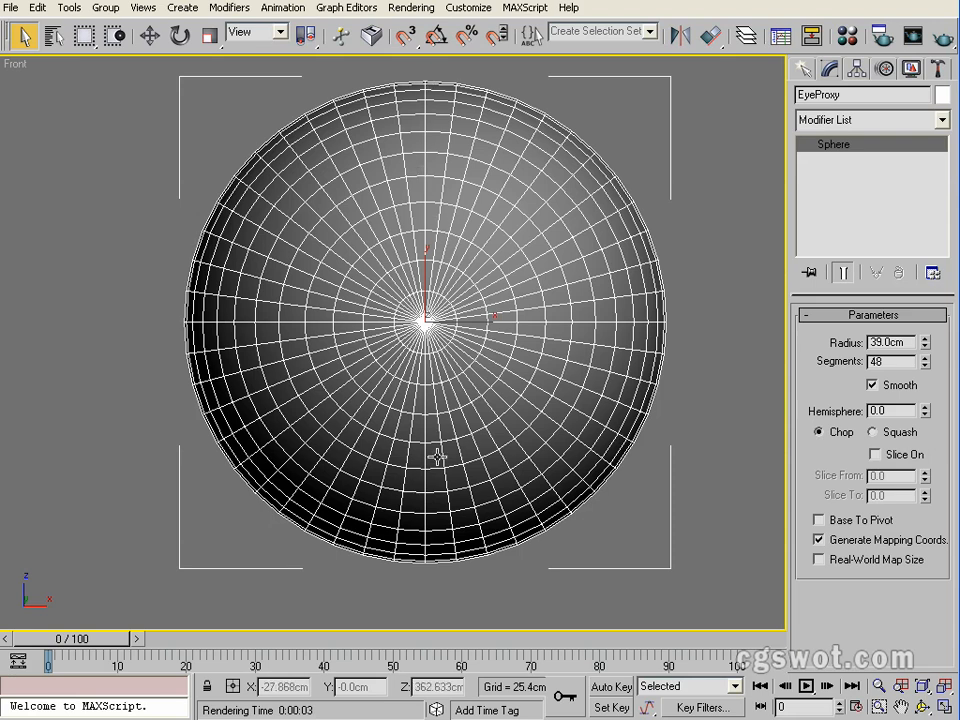
scroll(490, 385, up, 4)
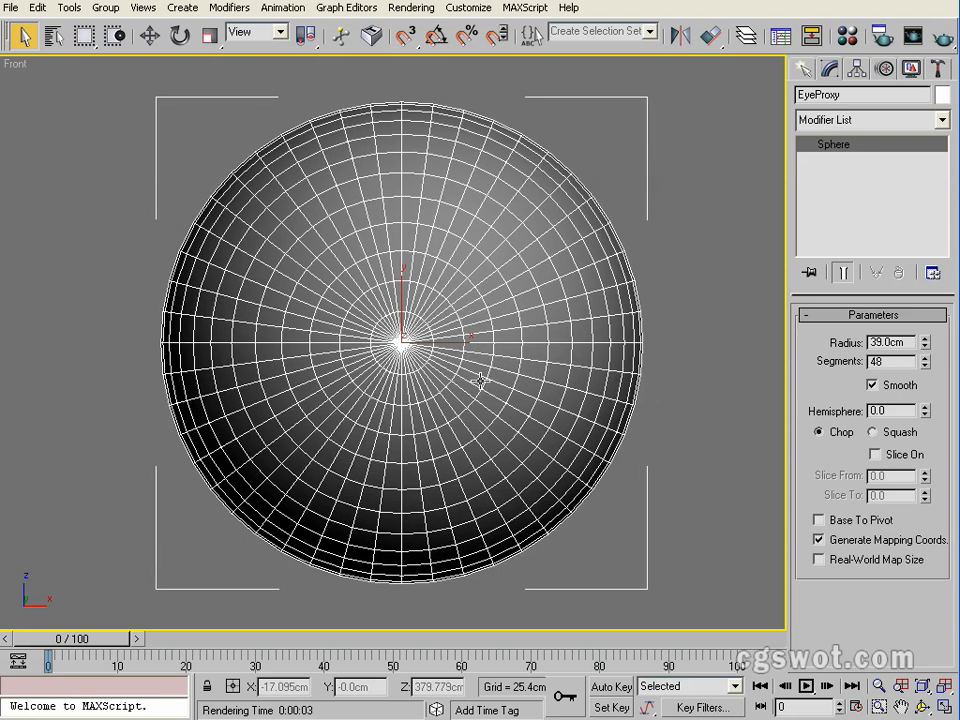
scroll(486, 370, down, 3)
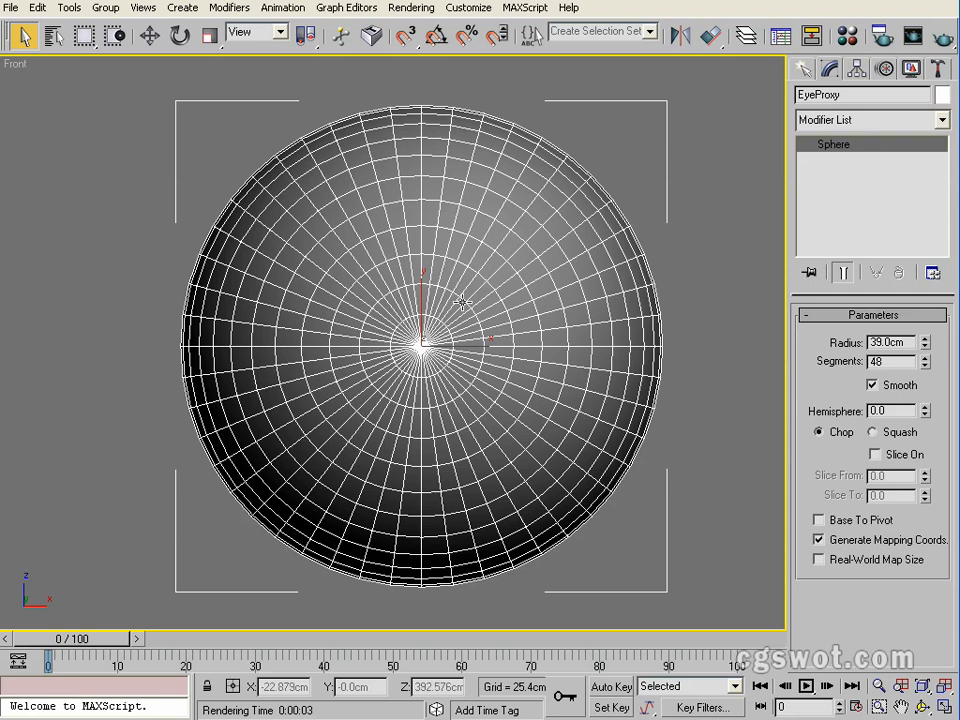
scroll(470, 347, up, 2)
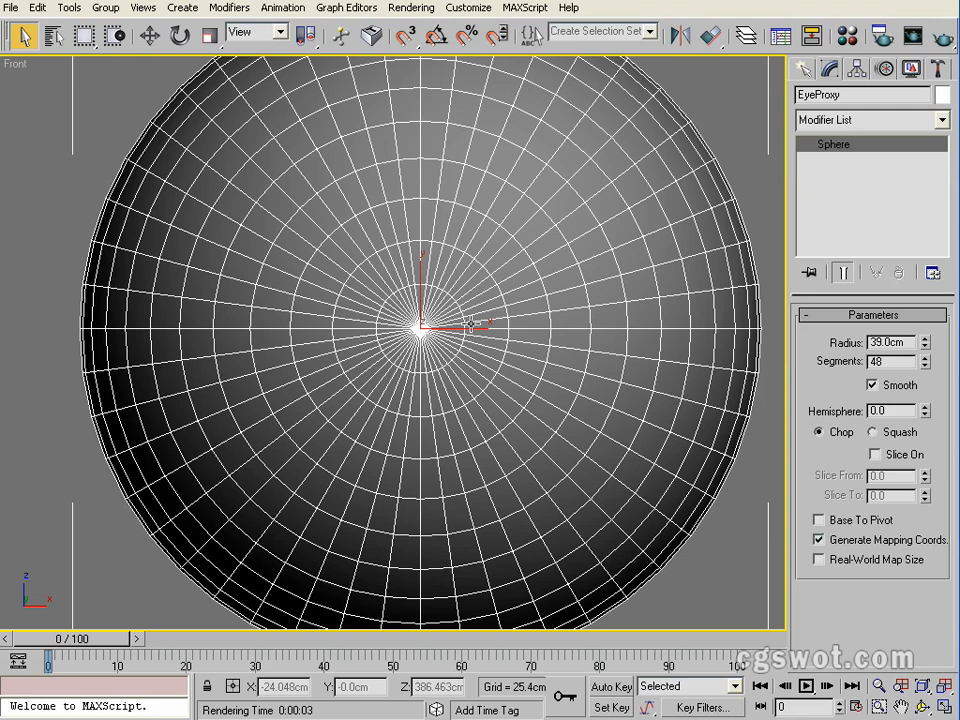
scroll(478, 340, down, 3)
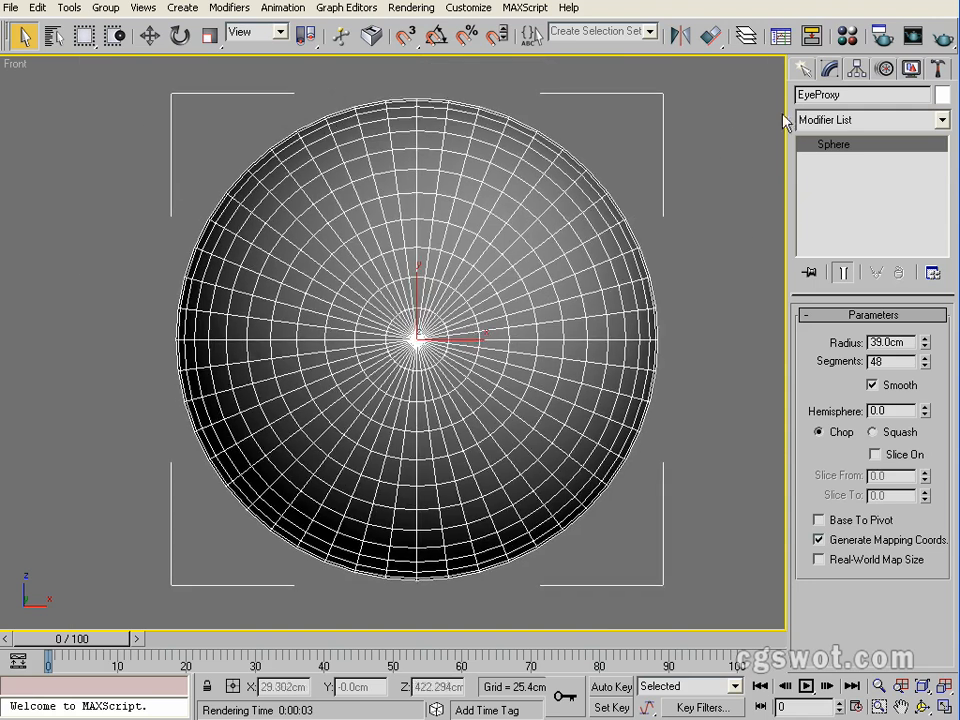
Step: Switch to the Move tool and check the eye sphere's segment setting against its wireframe
right_click(455, 274)
click(485, 297)
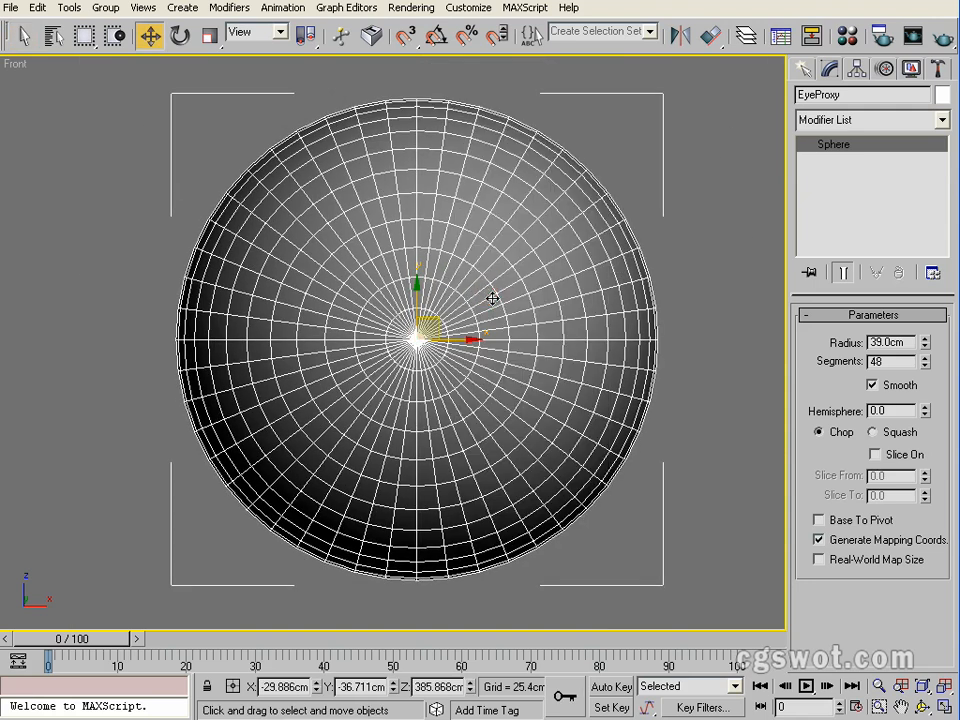
scroll(495, 299, up, 2)
scroll(489, 302, up, 4)
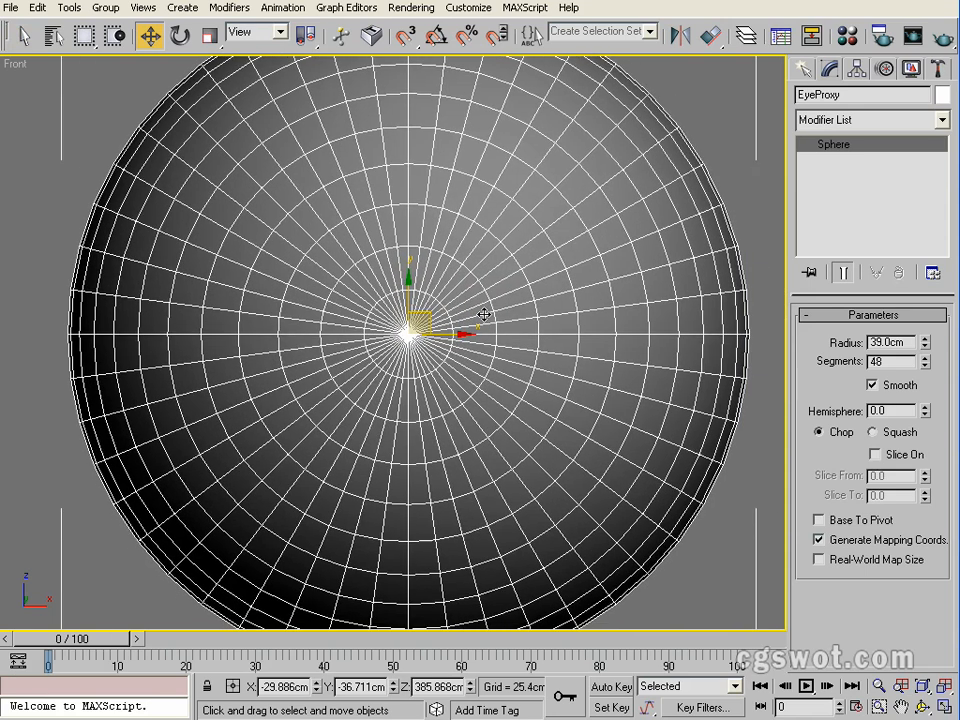
key(z)
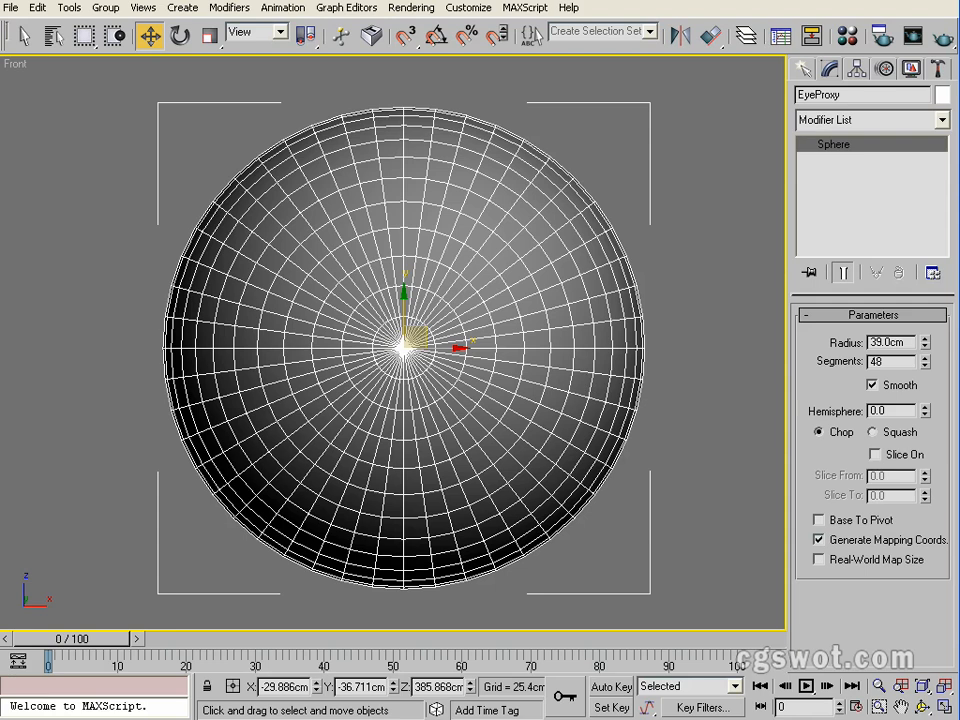
double_click(879, 361)
text(4)
middle_drag(456, 371, 467, 375)
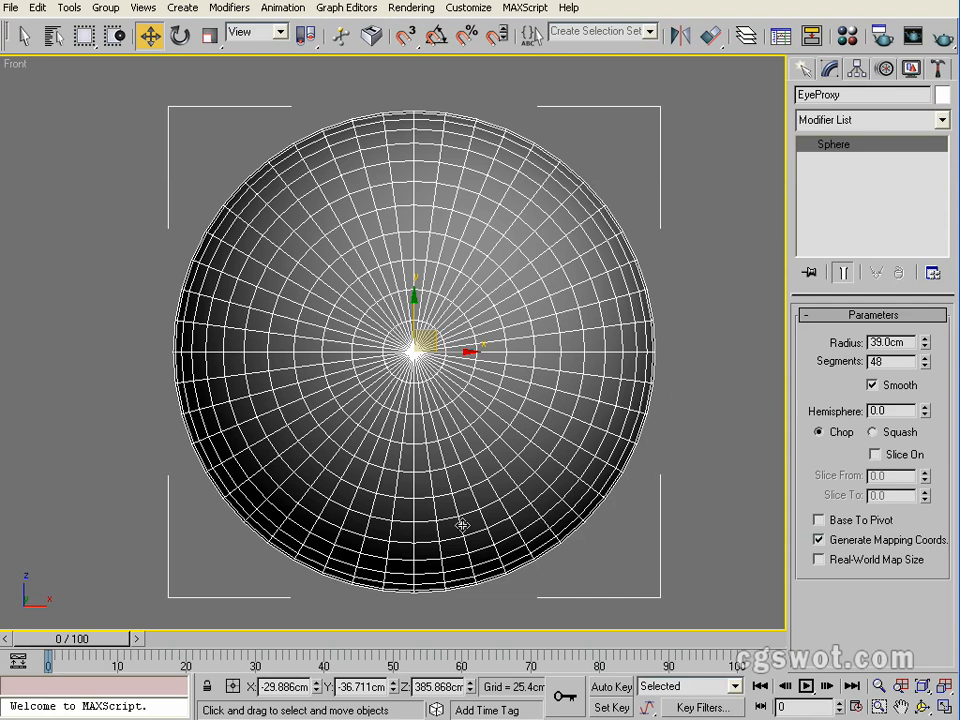
Step: Add an Edit Poly modifier to the EyeProxy sphere and enter its Polygon sub-object level
click(941, 121)
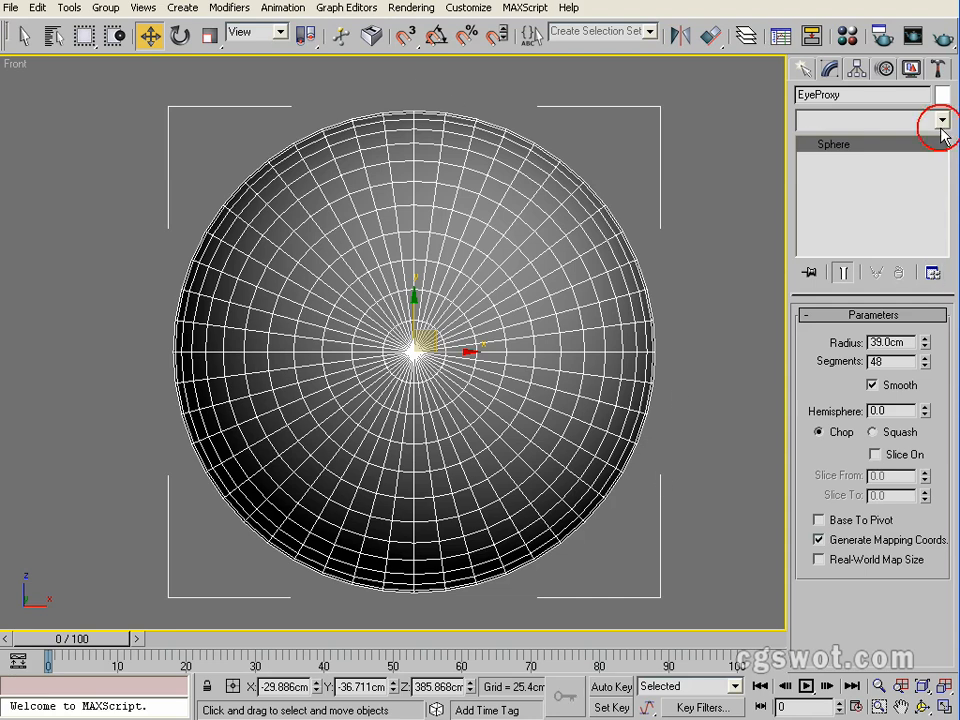
drag(943, 175, 944, 286)
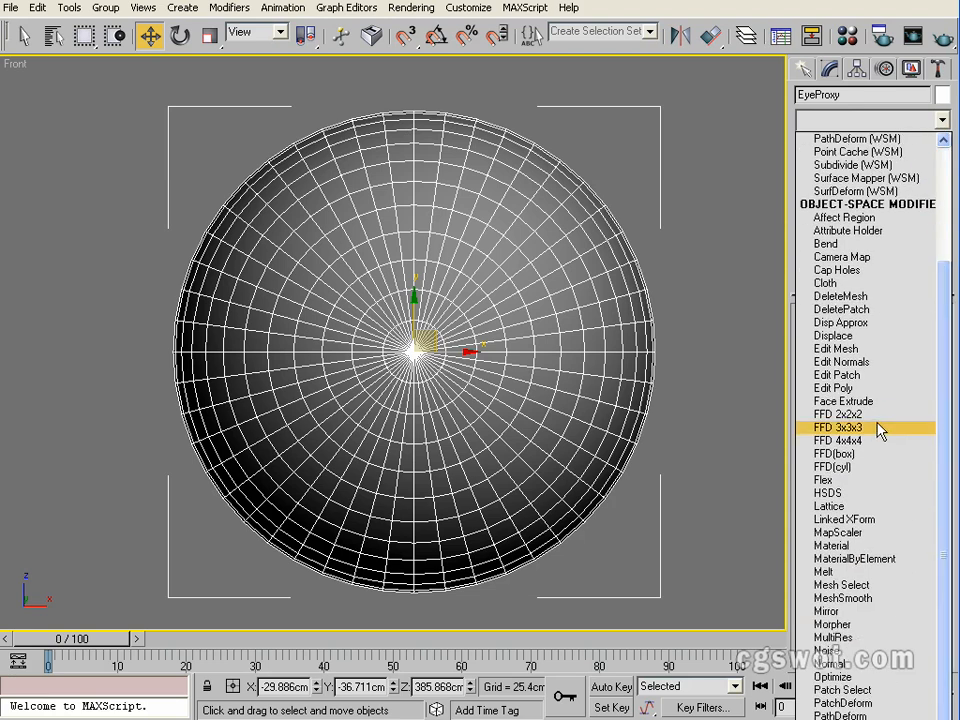
click(884, 391)
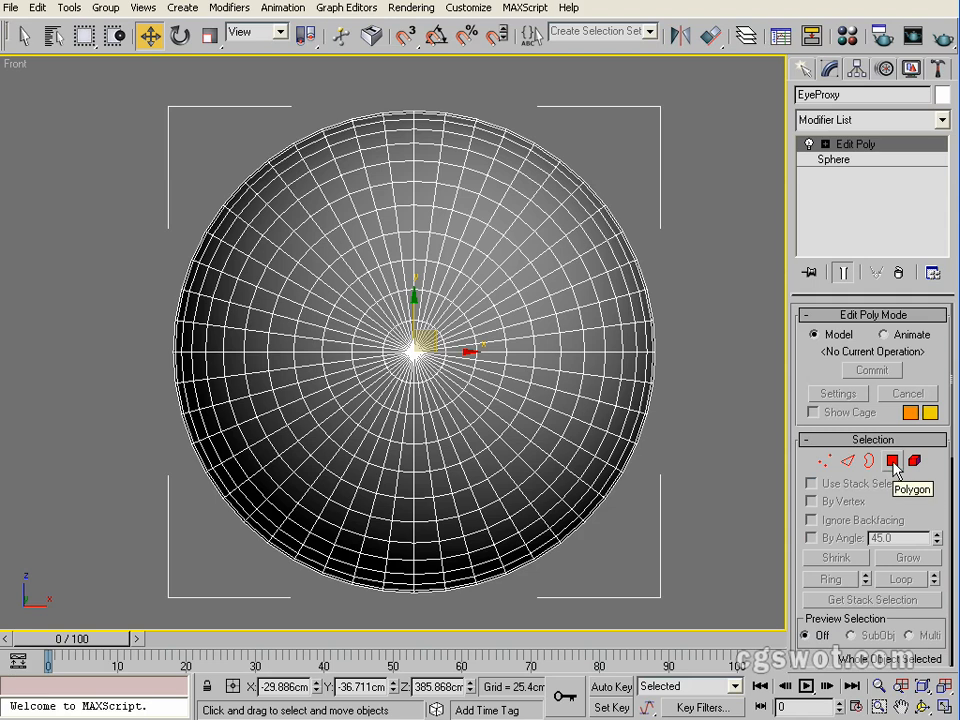
click(893, 461)
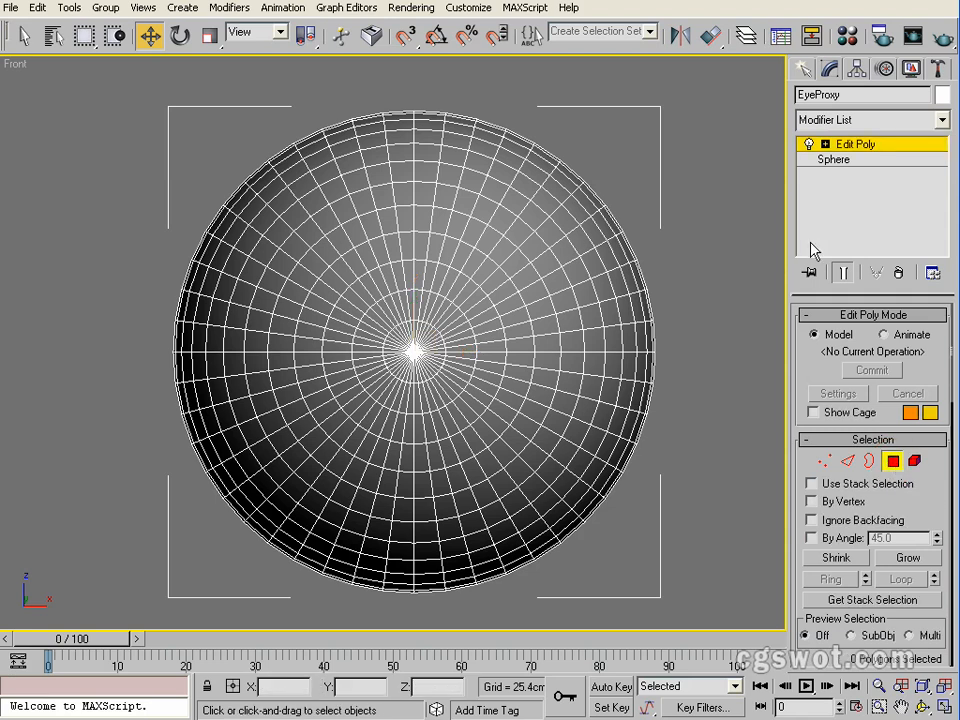
Step: Select one polygon at the front pole of the eye sphere and grow the selection outward four times
click(426, 352)
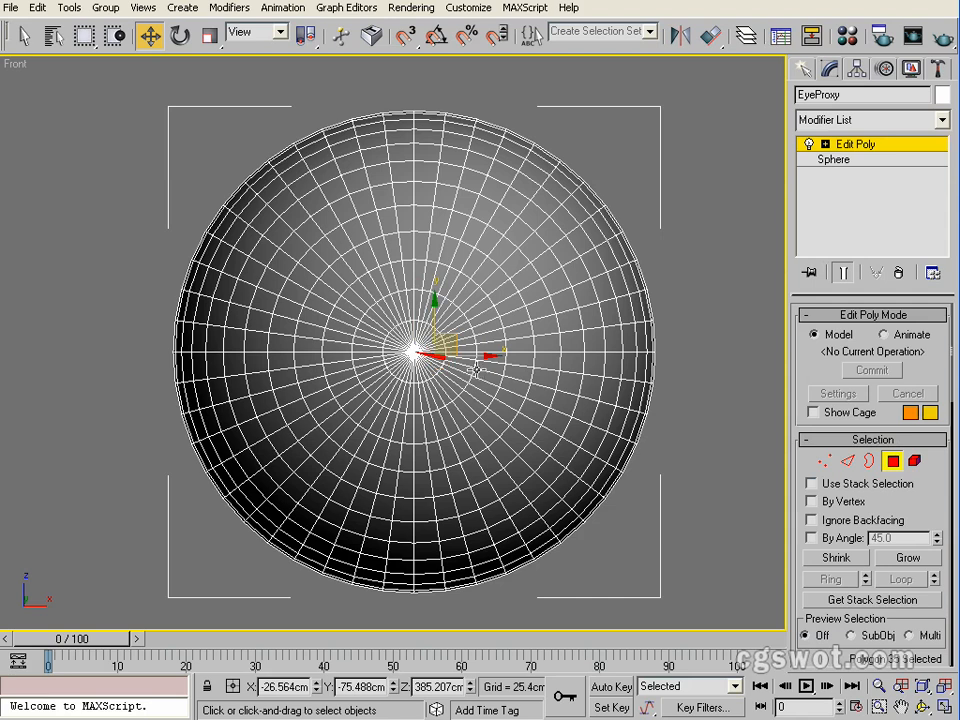
scroll(463, 372, up, 5)
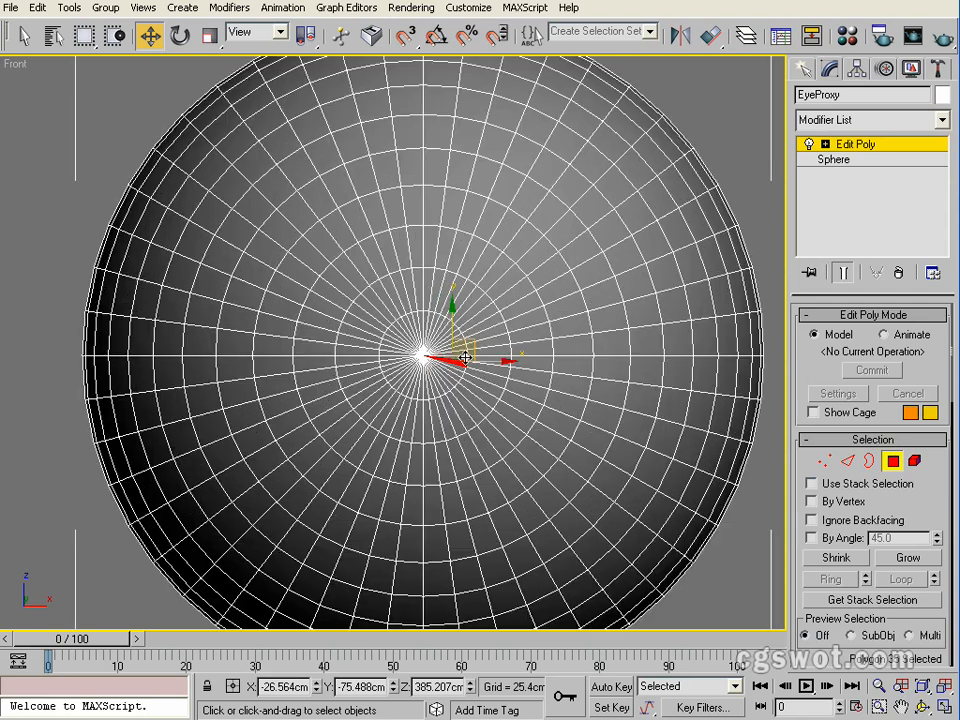
scroll(467, 356, down, 2)
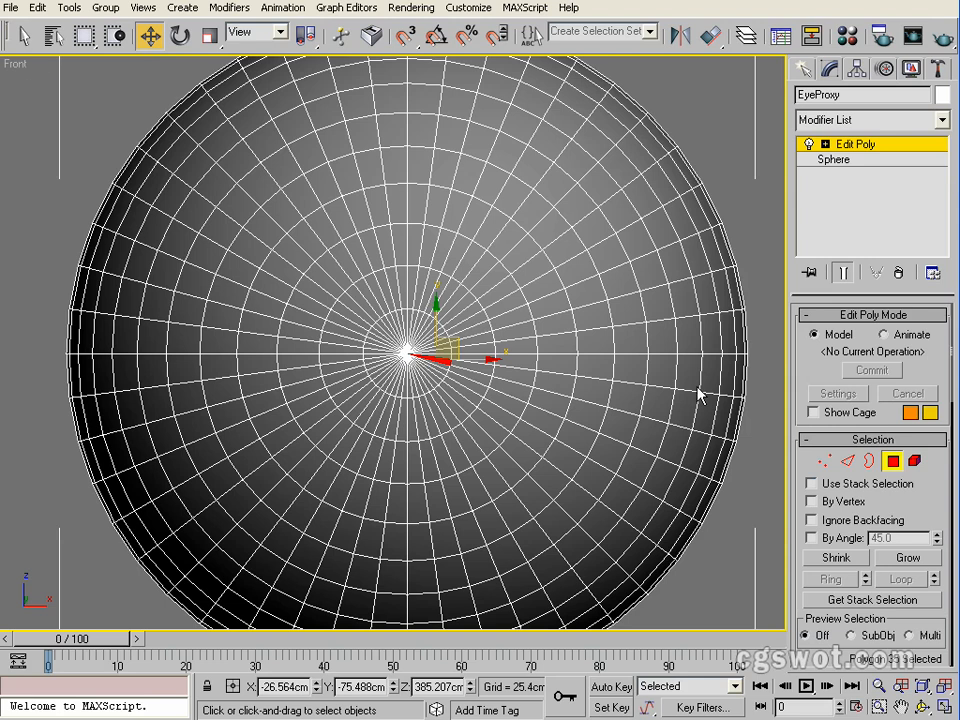
drag(893, 294, 893, 230)
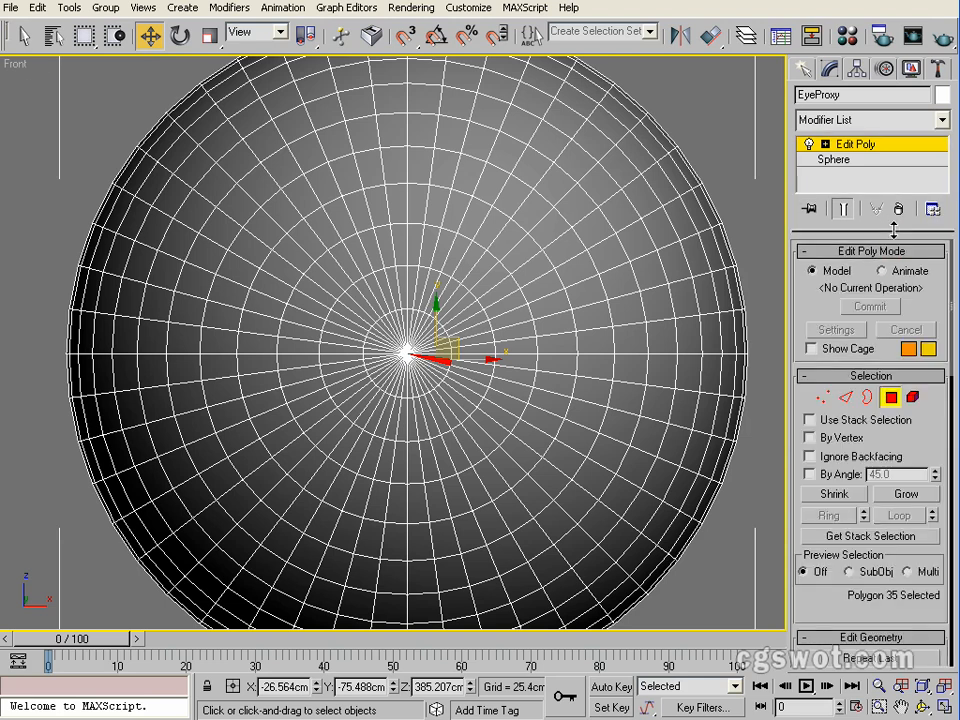
click(905, 494)
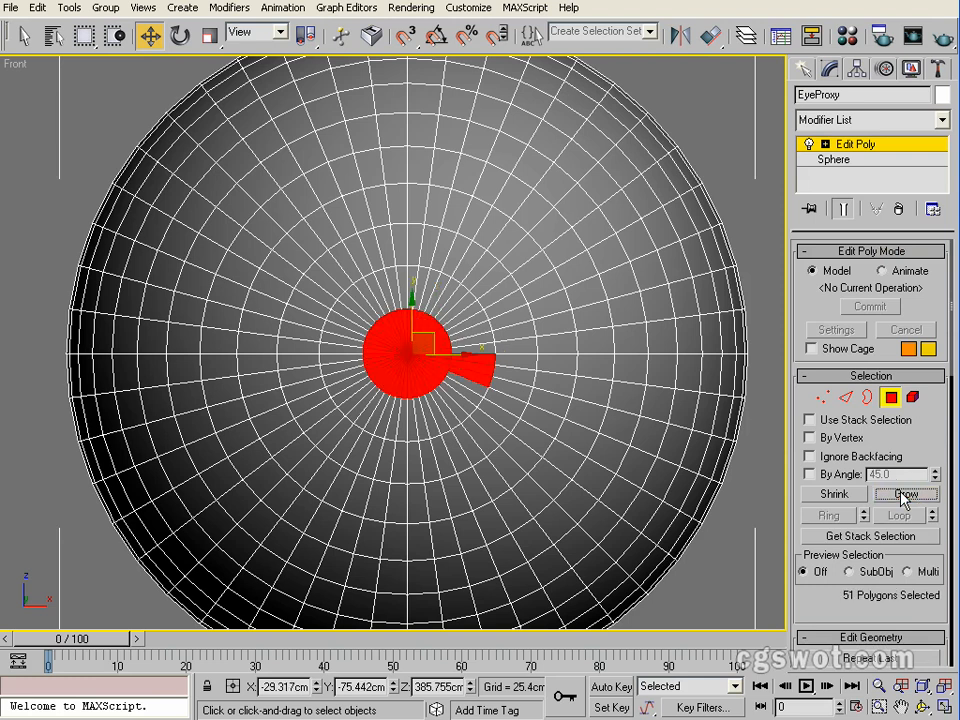
click(905, 494)
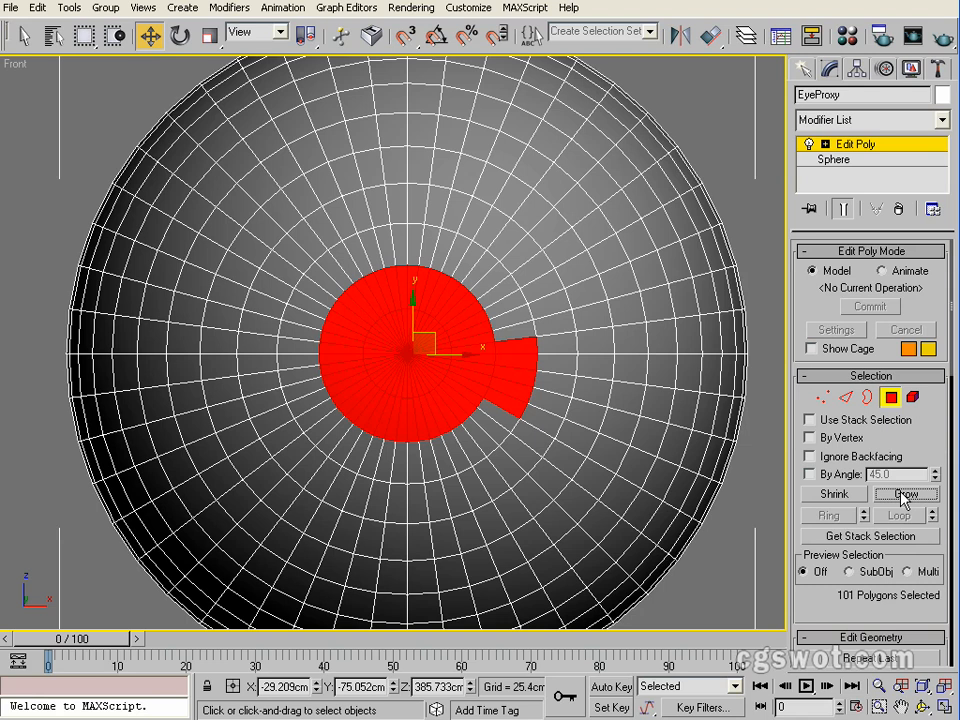
click(905, 494)
click(905, 494)
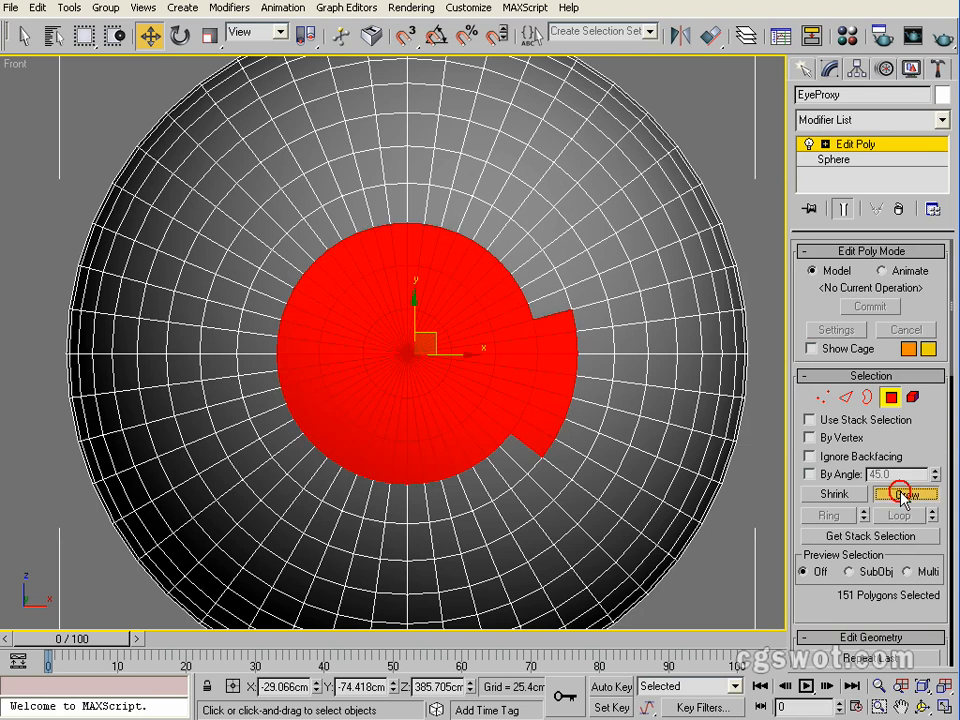
Step: Deselect the stray polygons sticking out of the selected disc so a circular selection remains at the eye sphere's front pole
scroll(549, 385, down, 3)
scroll(548, 383, up, 2)
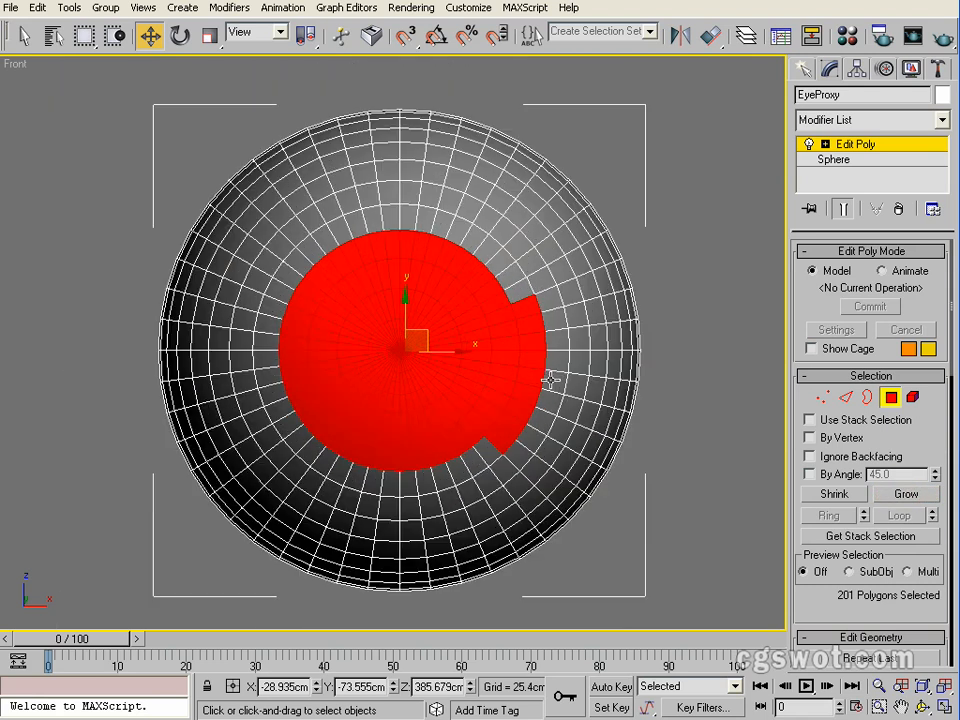
alt+drag(686, 212, 548, 450)
alt+drag(692, 422, 514, 537)
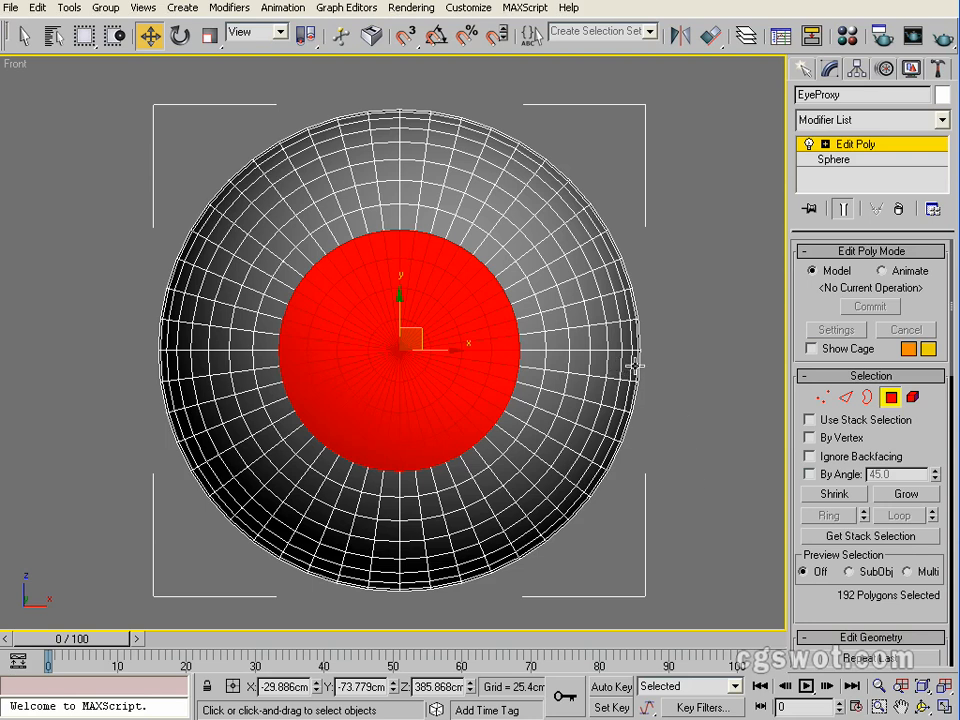
alt+middle_drag(598, 339, 472, 358)
key(shift+z)
Step: Unhide the Body layer to compare the selection with the eye opening, and shrink the selection by one ring
click(746, 36)
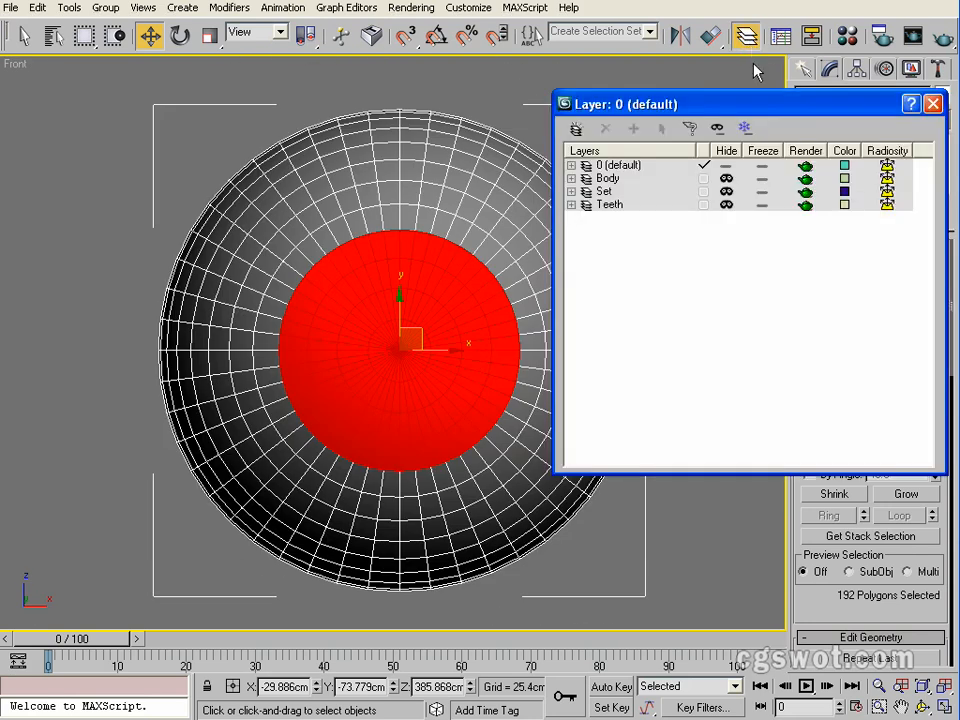
click(726, 179)
scroll(324, 340, down, 3)
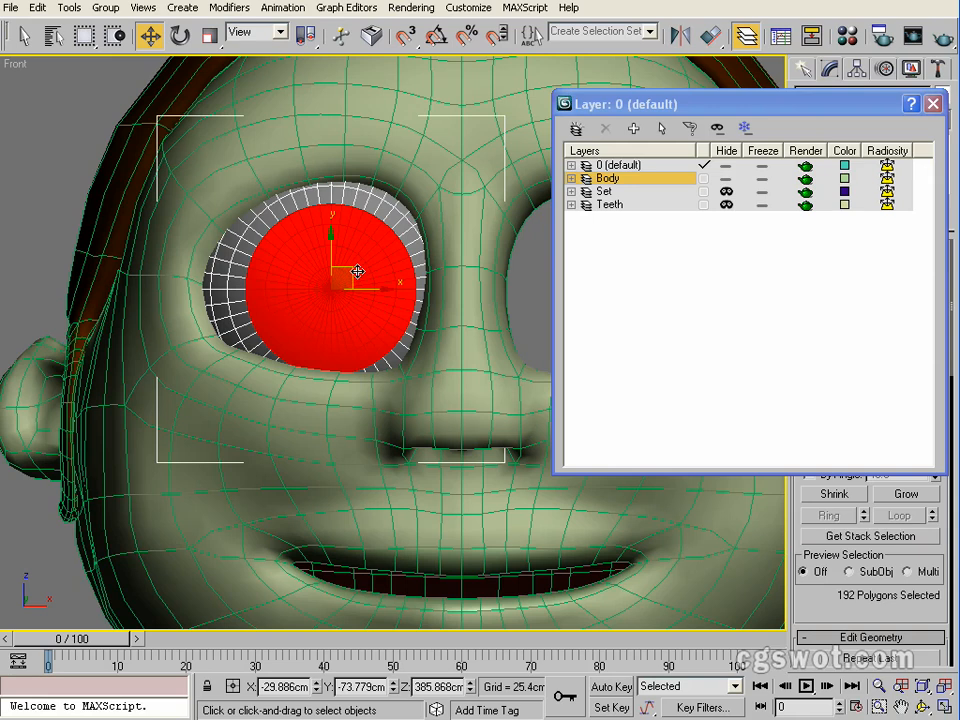
scroll(350, 267, up, 3)
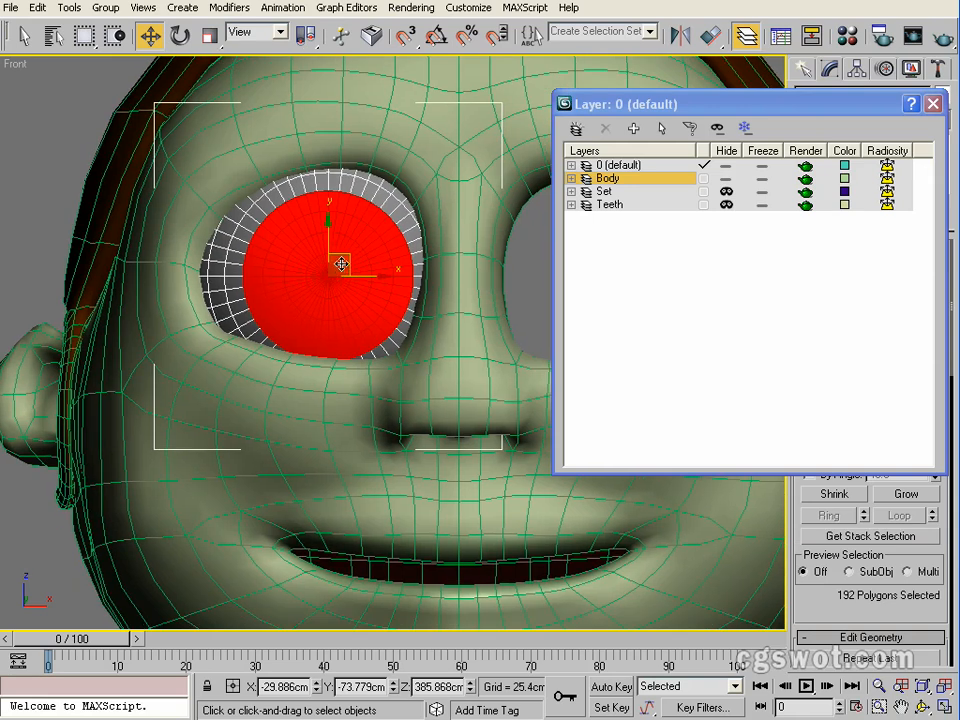
scroll(347, 262, down, 3)
scroll(349, 261, up, 3)
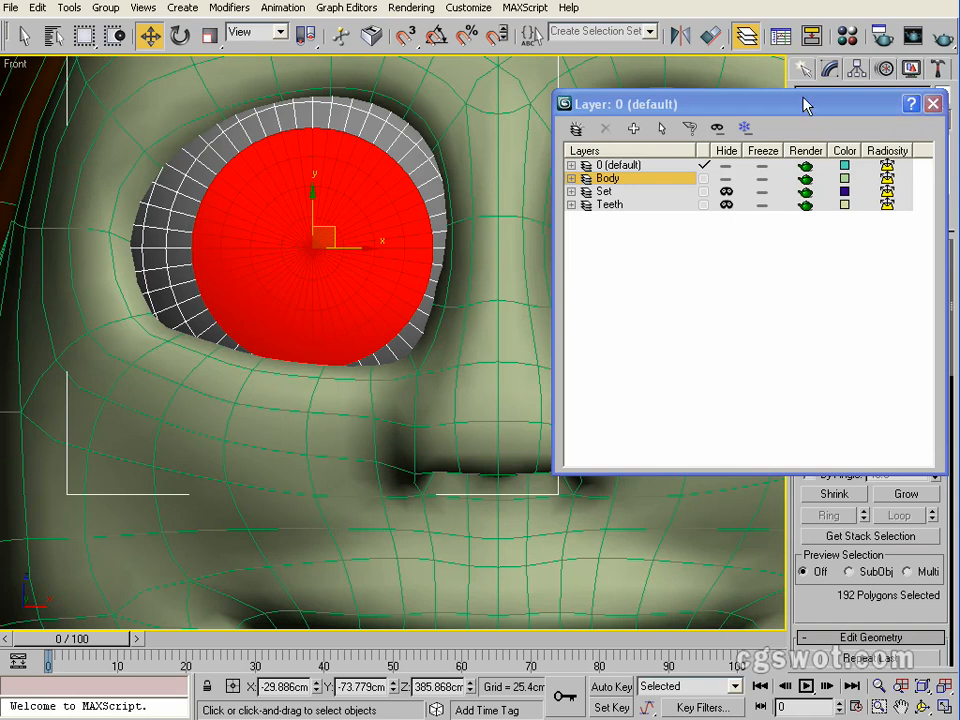
drag(810, 108, 214, 150)
click(336, 146)
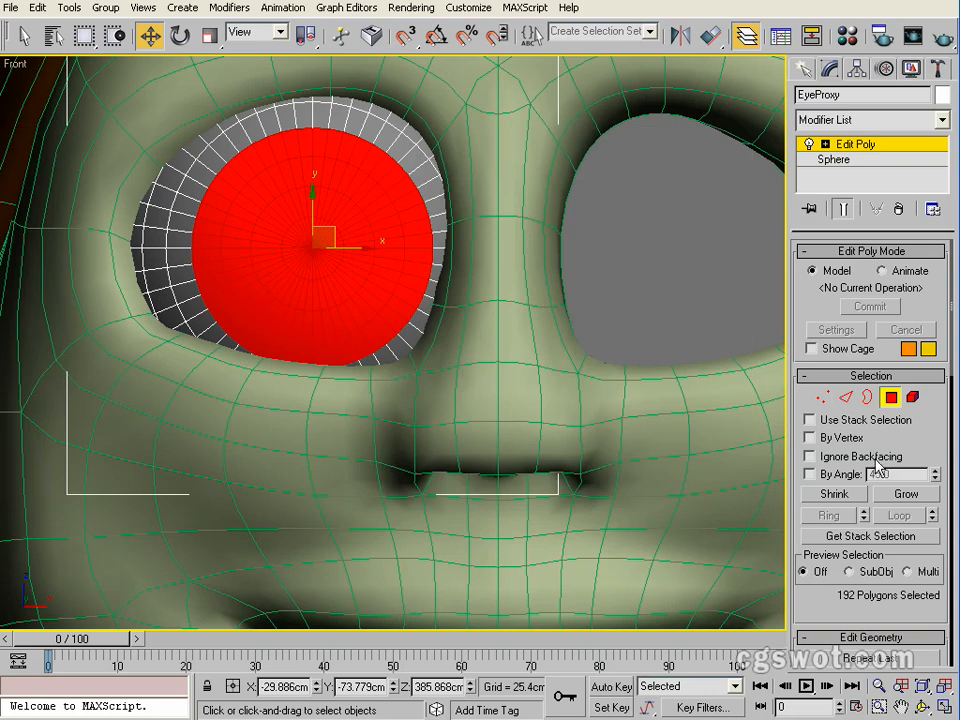
click(843, 495)
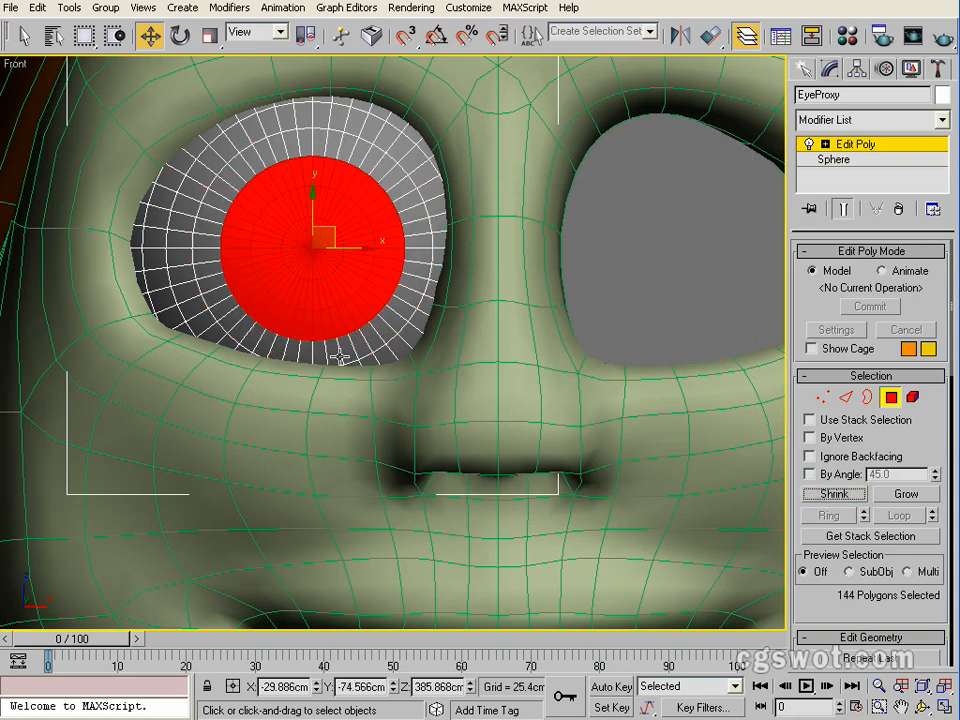
Step: Check the iris selection's size against the face, hide the Body layer again and close the layer manager
middle_drag(315, 250, 548, 314)
scroll(345, 238, down, 6)
scroll(372, 268, up, 3)
scroll(474, 271, up, 1)
scroll(465, 269, up, 4)
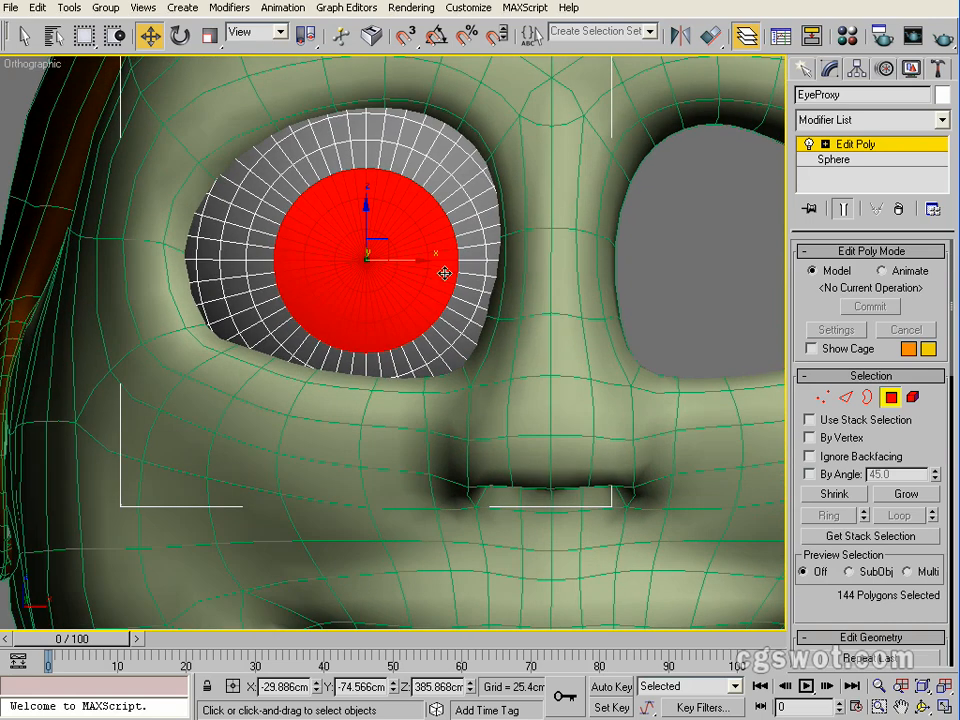
scroll(440, 268, up, 2)
middle_drag(459, 268, 477, 308)
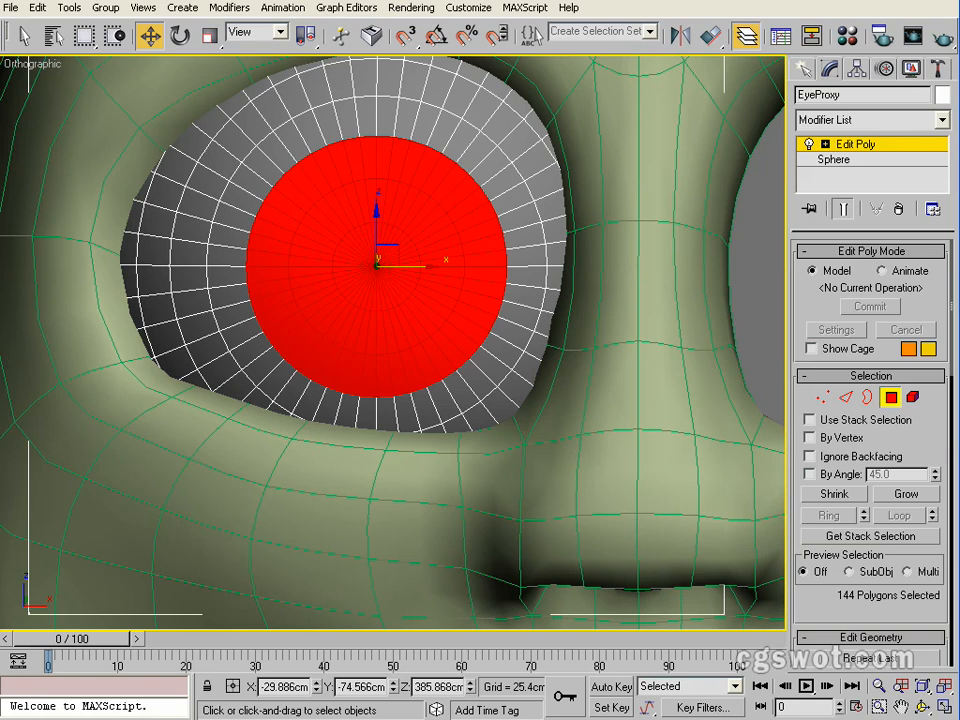
click(597, 214)
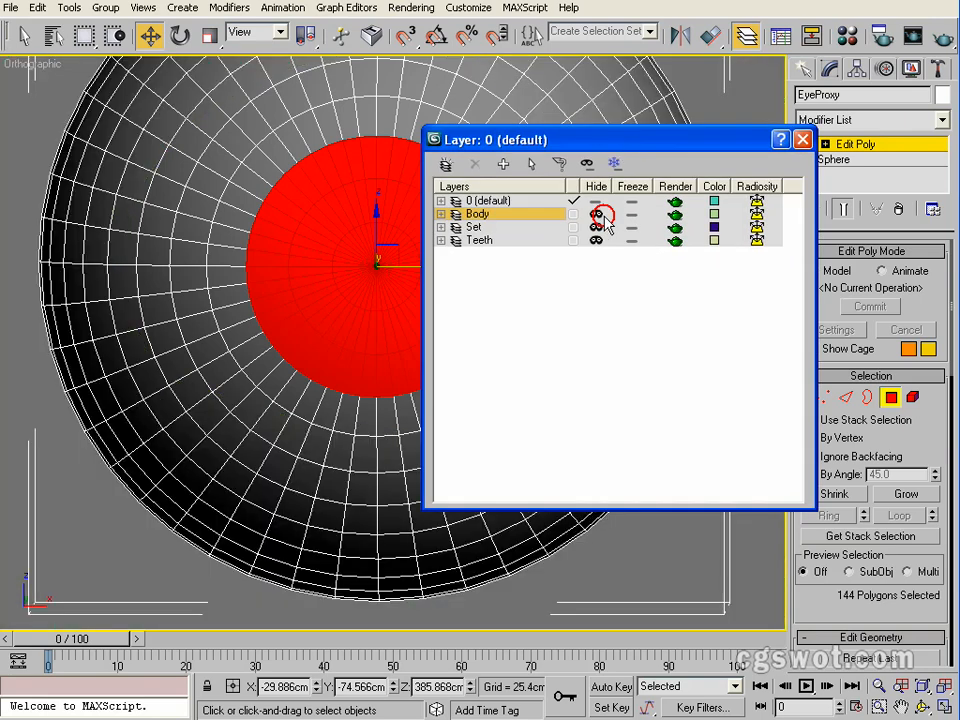
click(805, 140)
Step: Detach the selected iris polygons as an element within EyeProxy, without cloning them
scroll(489, 201, down, 4)
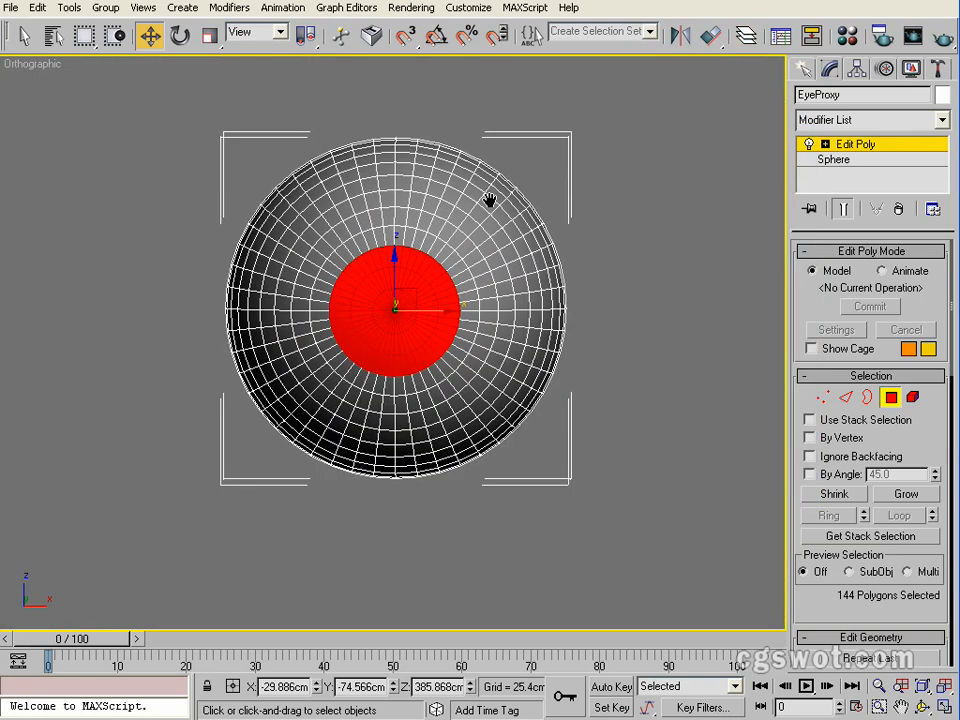
scroll(493, 210, up, 3)
middle_drag(520, 228, 527, 288)
scroll(527, 288, up, 3)
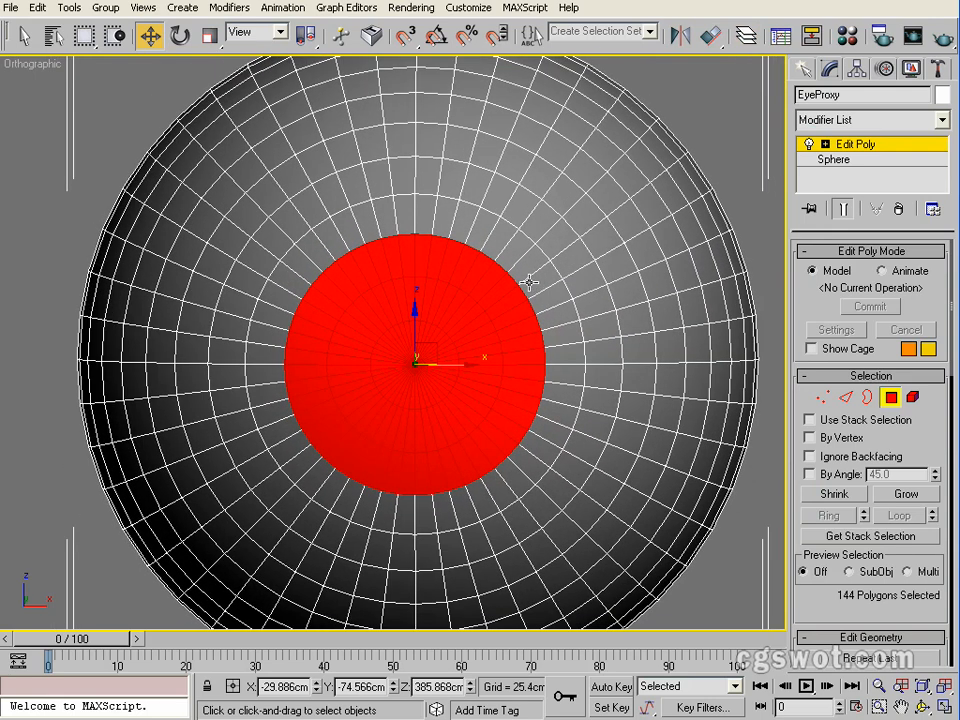
key(f)
scroll(455, 240, up, 6)
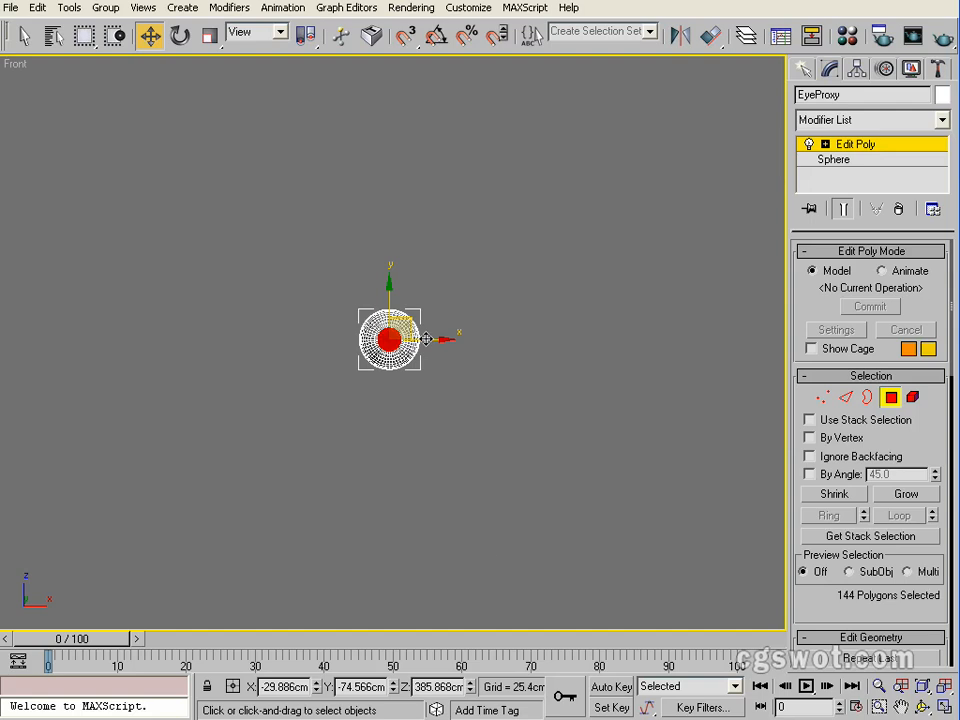
middle_drag(436, 291, 456, 299)
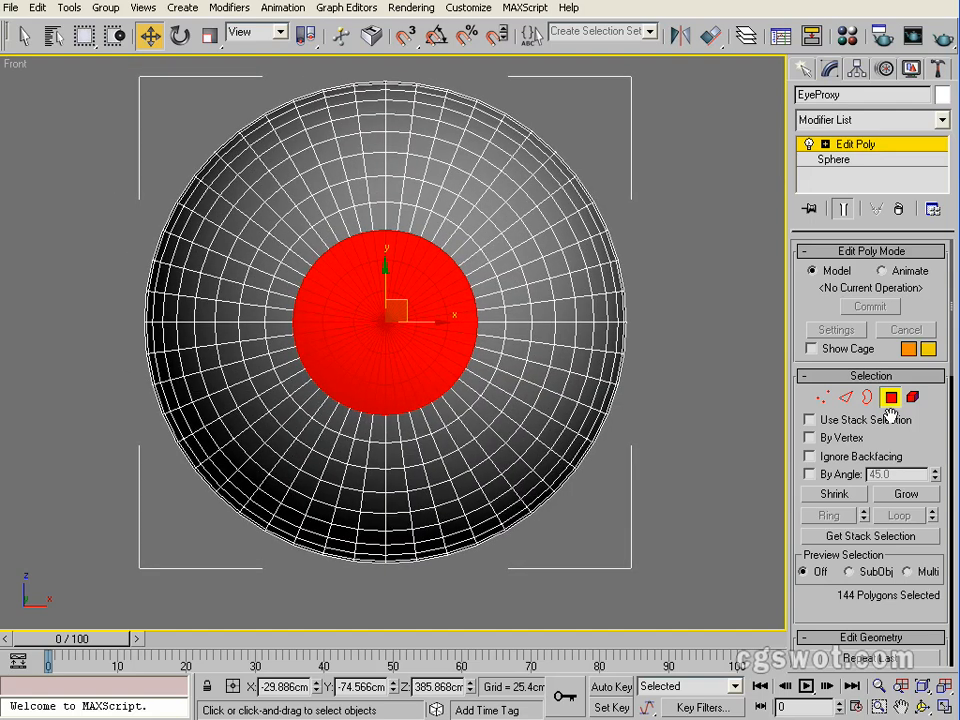
scroll(808, 422, down, 5)
scroll(925, 500, down, 3)
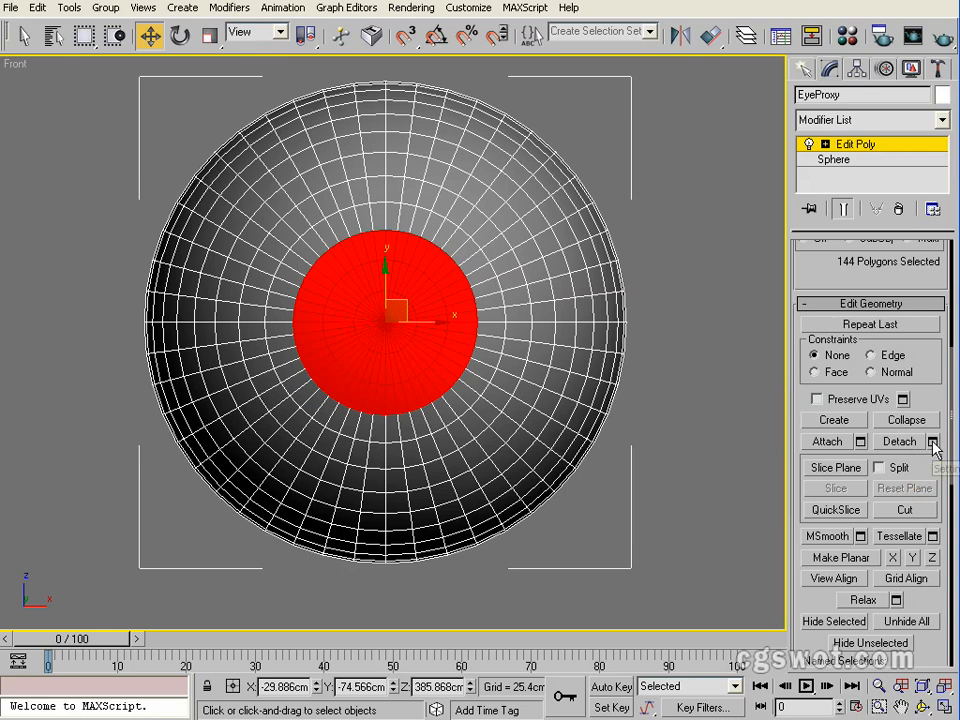
click(932, 442)
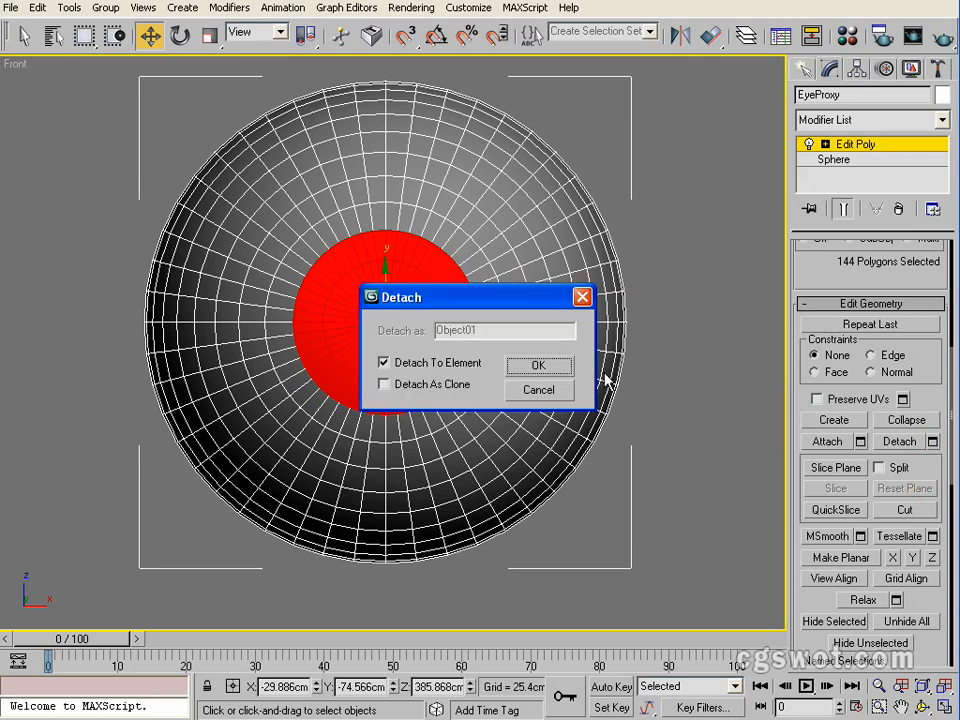
drag(497, 308, 623, 131)
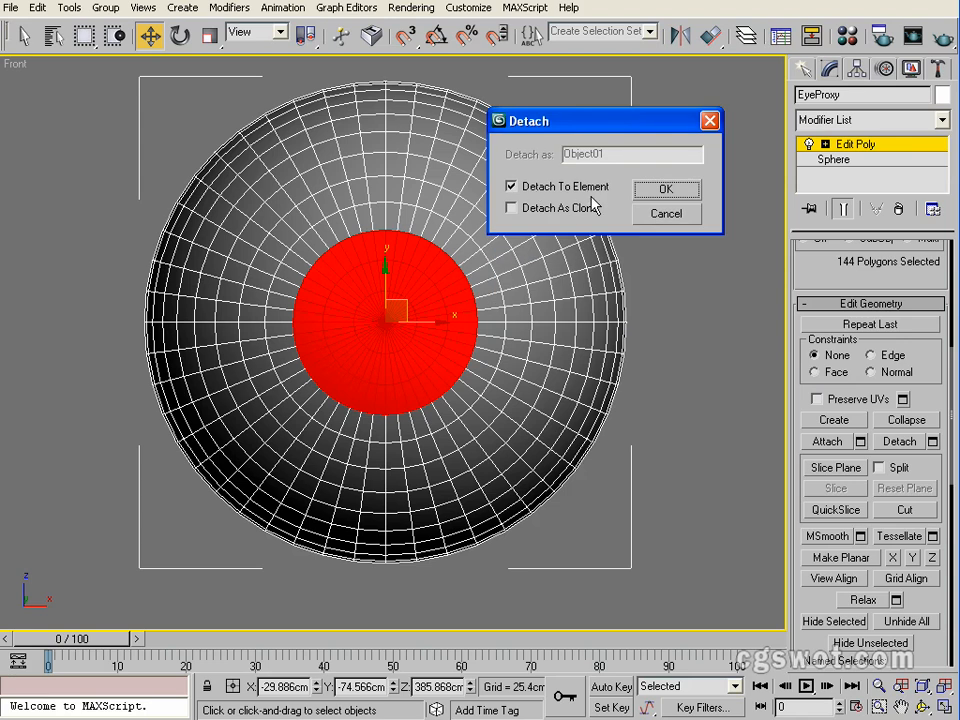
click(667, 189)
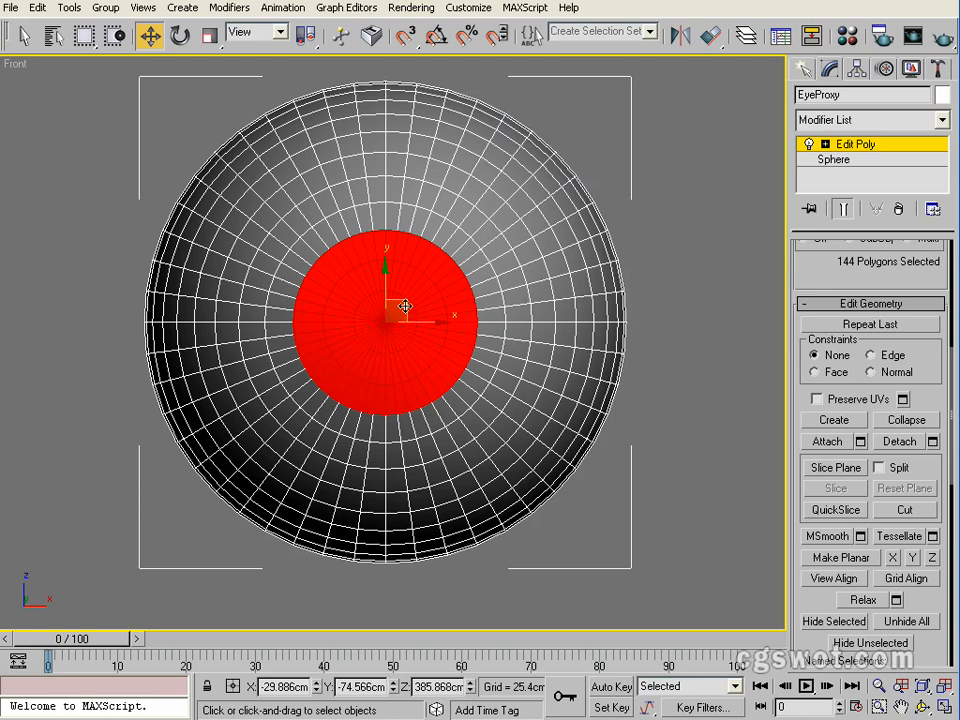
Step: Try to move the detached iris polygons away from the eye sphere
mouse_move(405, 306)
mouse_down()
mouse_move(564, 306)
mouse_move(399, 303)
mouse_up()
alt+middle_drag(365, 313, 339, 306)
drag(354, 317, 402, 337)
right_click(402, 337)
alt+middle_drag(382, 327, 388, 326)
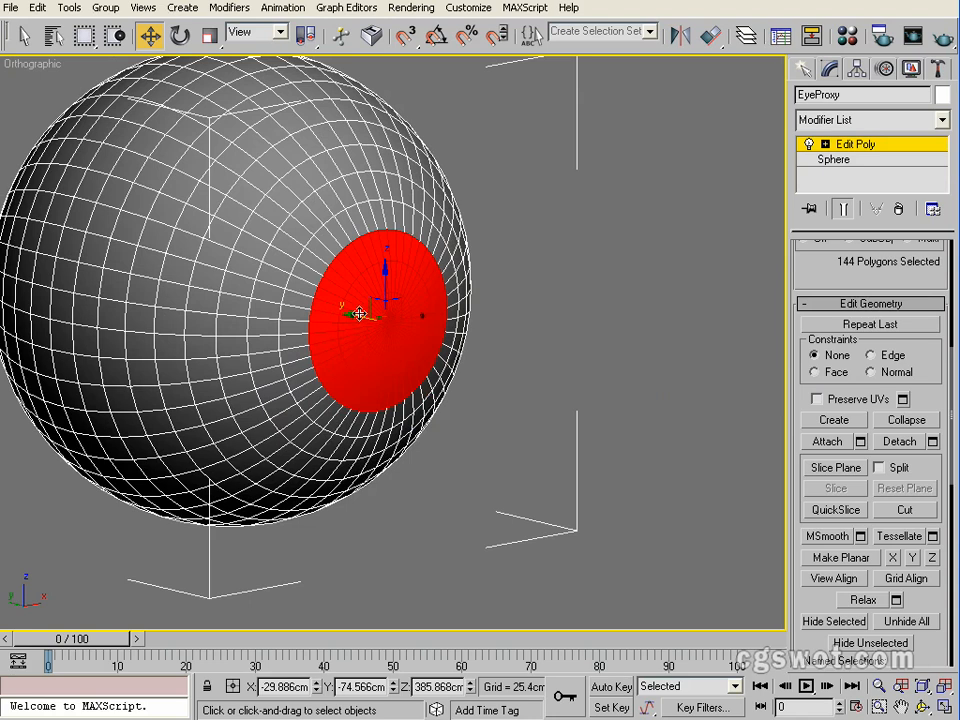
drag(359, 314, 467, 377)
right_click(467, 377)
alt+middle_drag(469, 384, 407, 381)
Step: Test selecting the eyeball and iris separately at Element level, and return to Polygon level
drag(915, 370, 931, 649)
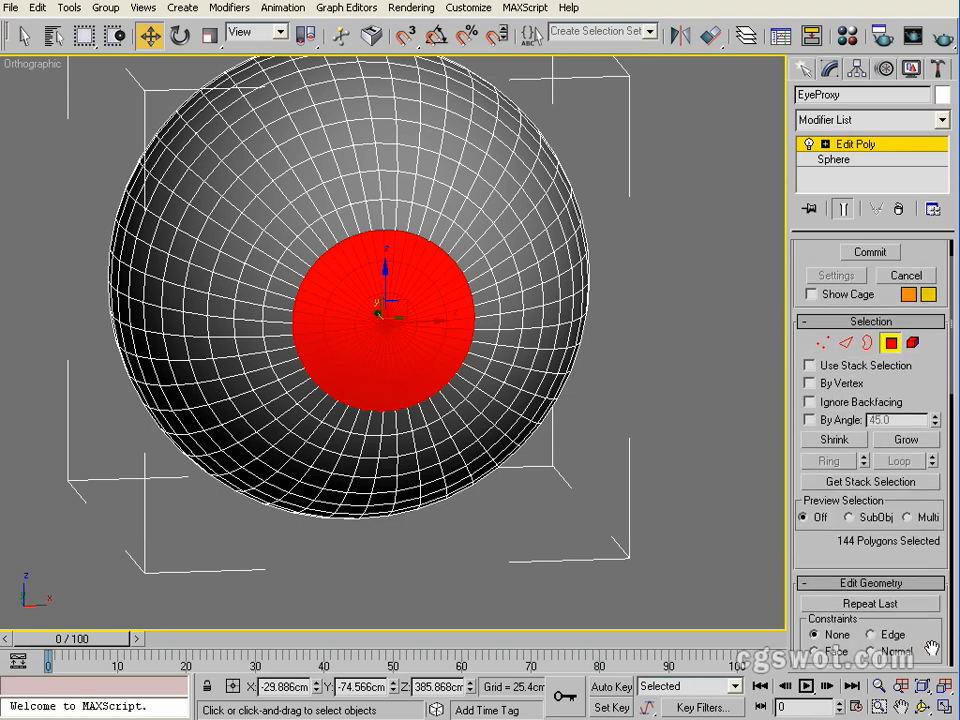
click(912, 343)
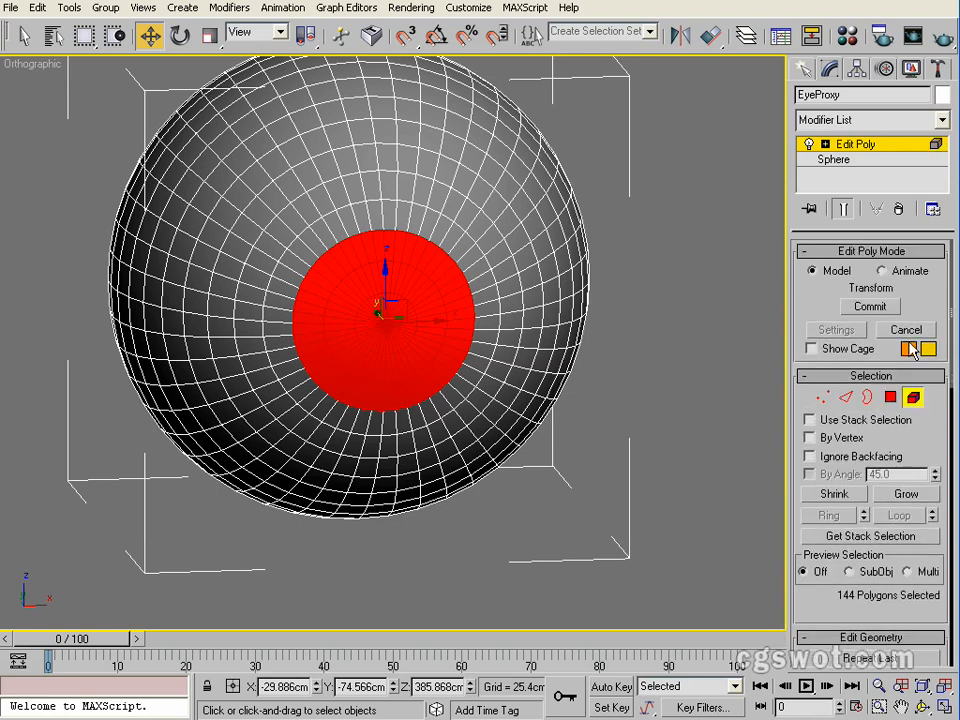
click(522, 265)
click(420, 363)
click(913, 398)
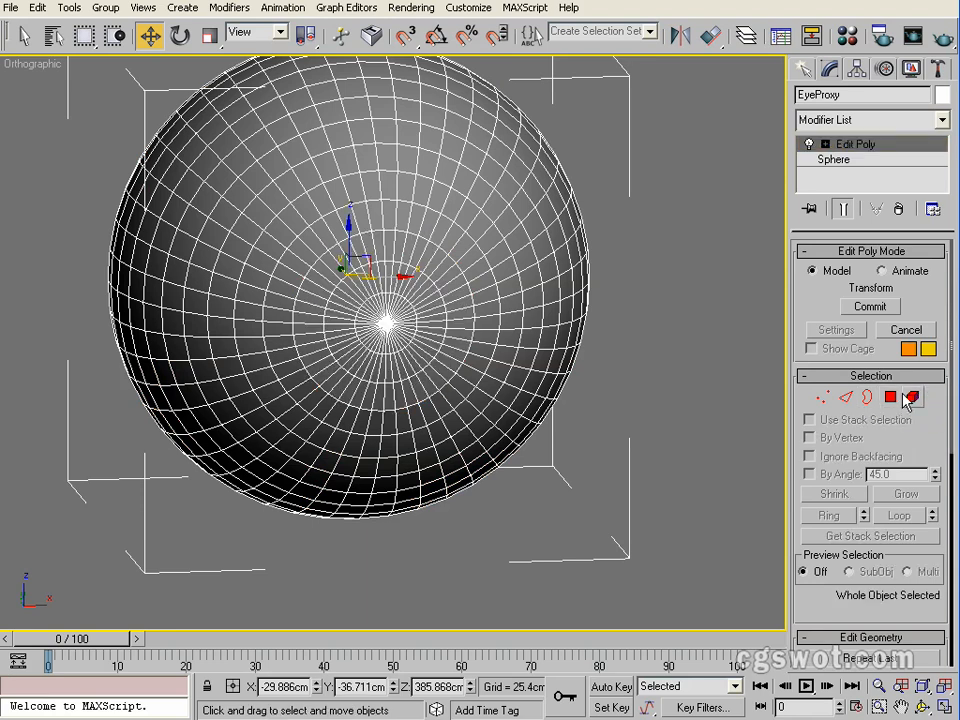
click(891, 398)
Step: Turn on Angle Snap and rotate the detached iris polygons 180 degrees in the Left view so the cap curves inward
scroll(342, 329, up, 3)
middle_drag(394, 335, 434, 335)
key(l)
middle_drag(390, 250, 376, 550)
scroll(392, 371, up, 6)
middle_drag(369, 438, 500, 265)
scroll(490, 310, up, 3)
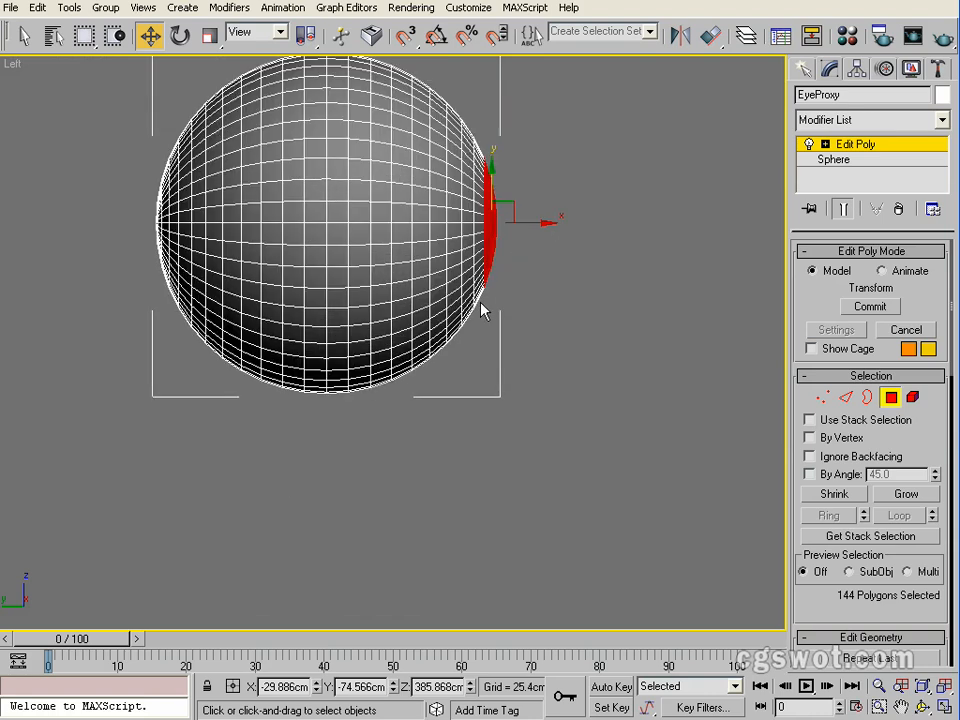
middle_drag(480, 306, 448, 435)
scroll(476, 414, up, 6)
right_click(497, 302)
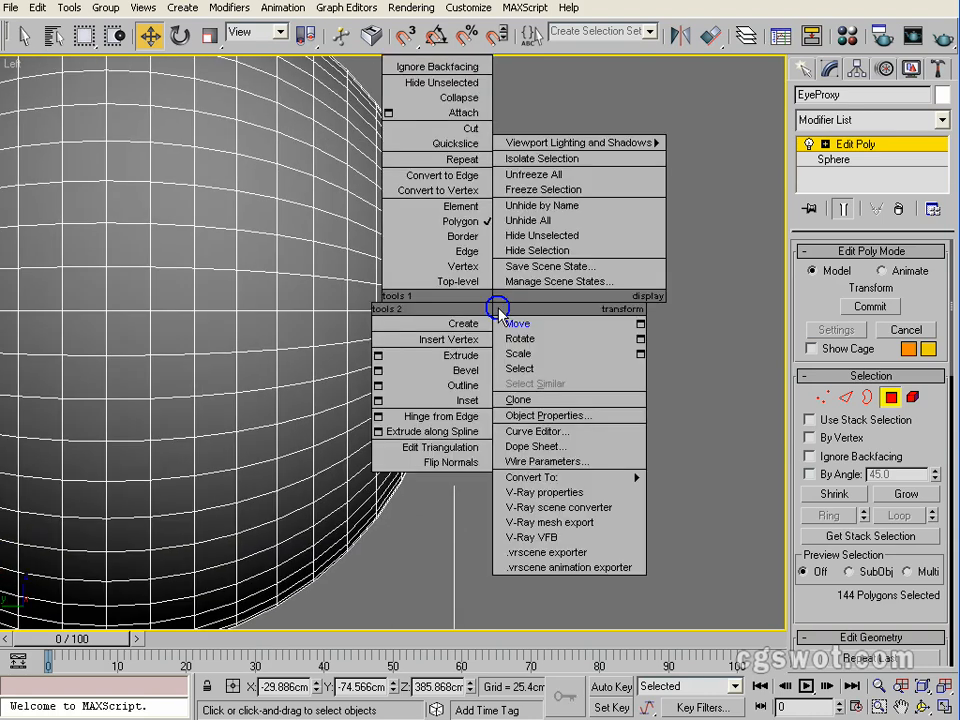
click(525, 337)
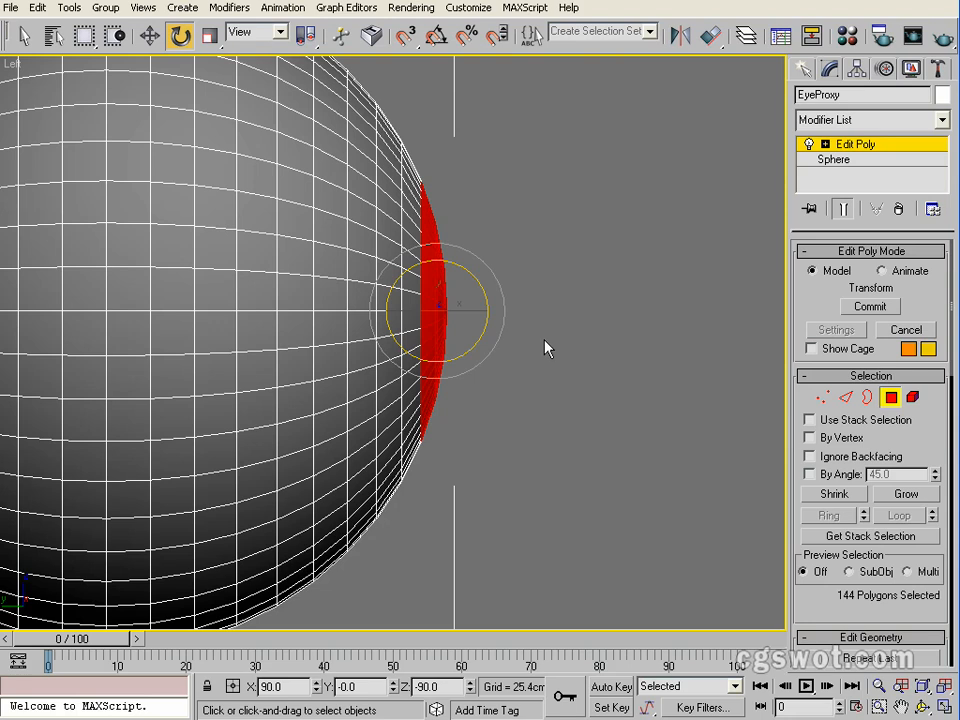
click(281, 33)
click(282, 34)
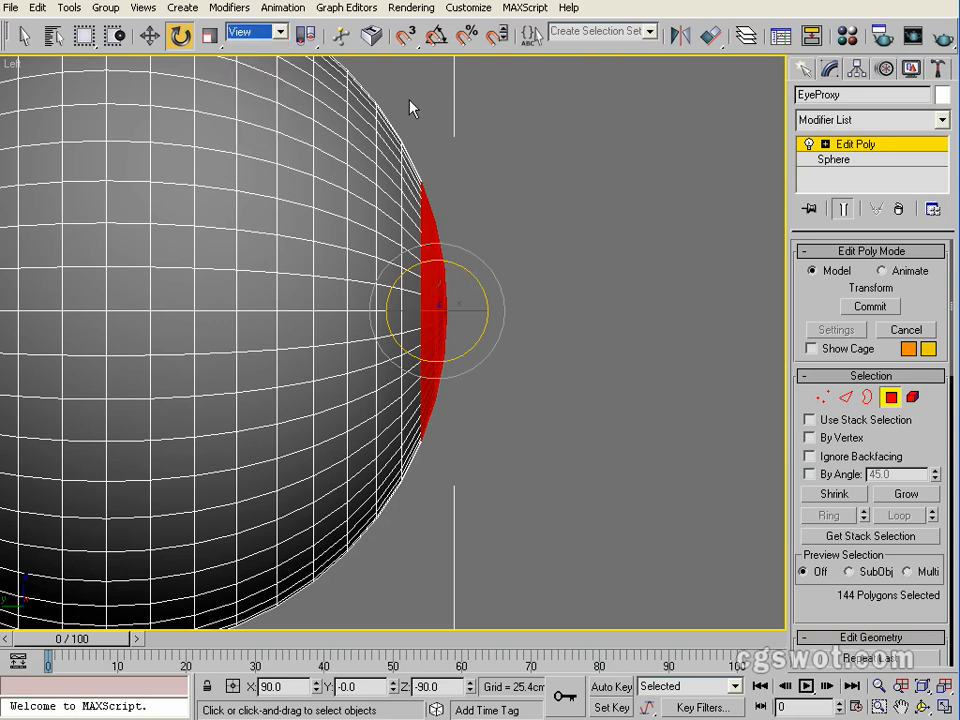
click(437, 38)
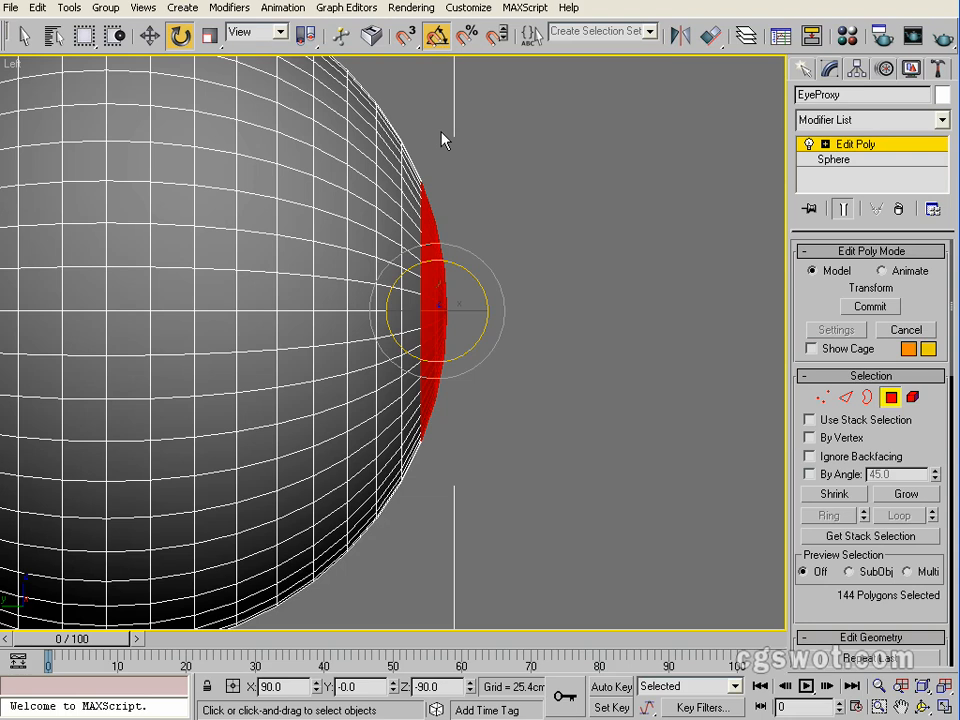
drag(467, 270, 487, 512)
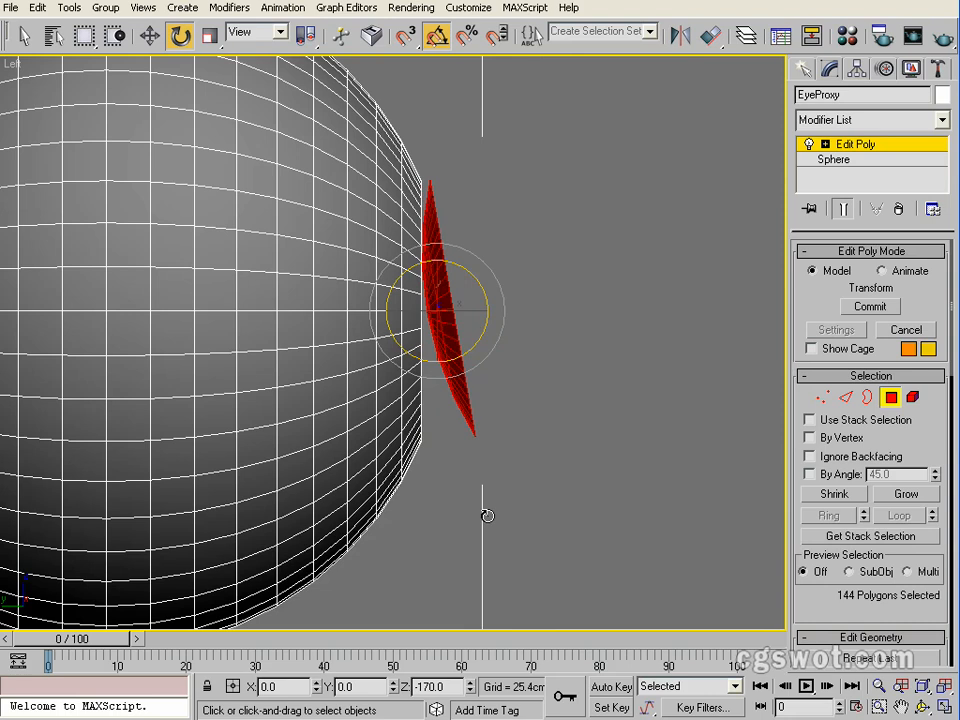
drag(488, 517, 478, 541)
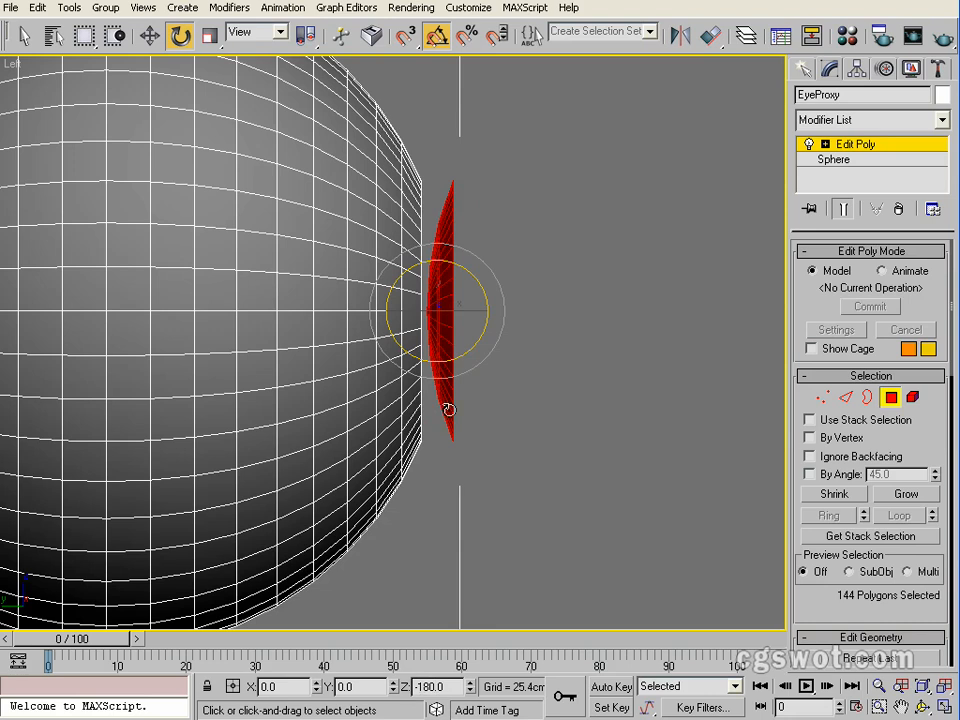
Step: Move the flipped iris cap back along the view's X axis into the eye sphere's opening, using wireframe display
middle_drag(450, 418, 458, 394)
scroll(458, 465, up, 4)
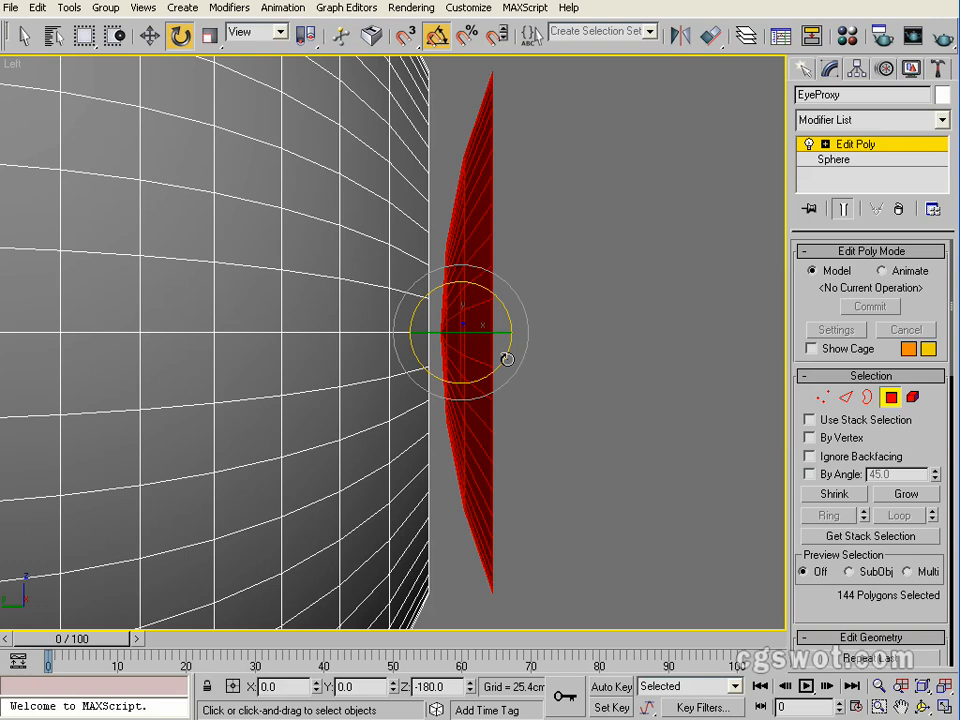
right_click(508, 357)
click(538, 370)
middle_drag(513, 369, 542, 398)
scroll(519, 384, down, 2)
key(F3)
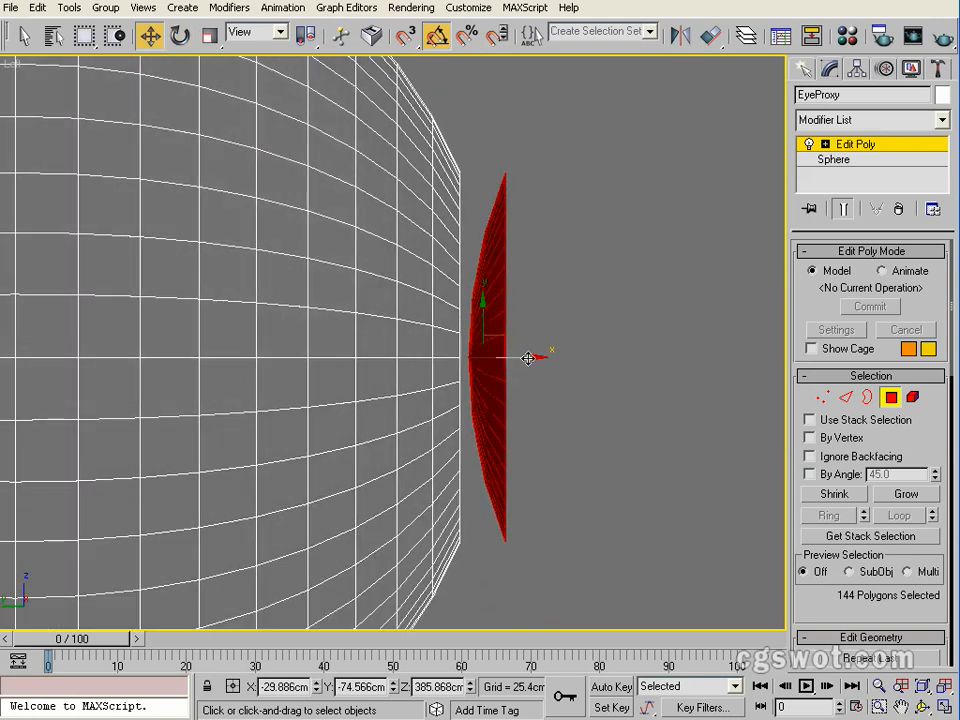
right_click(525, 356)
click(556, 372)
scroll(530, 367, up, 2)
middle_drag(535, 369, 499, 367)
drag(526, 360, 456, 360)
Step: Fine-tune the iris cap along the view's X axis to about Y -70.915 cm, aligning its rim with the opening's edge
scroll(514, 386, up, 8)
middle_drag(336, 386, 652, 339)
scroll(486, 360, up, 2)
middle_drag(534, 368, 418, 389)
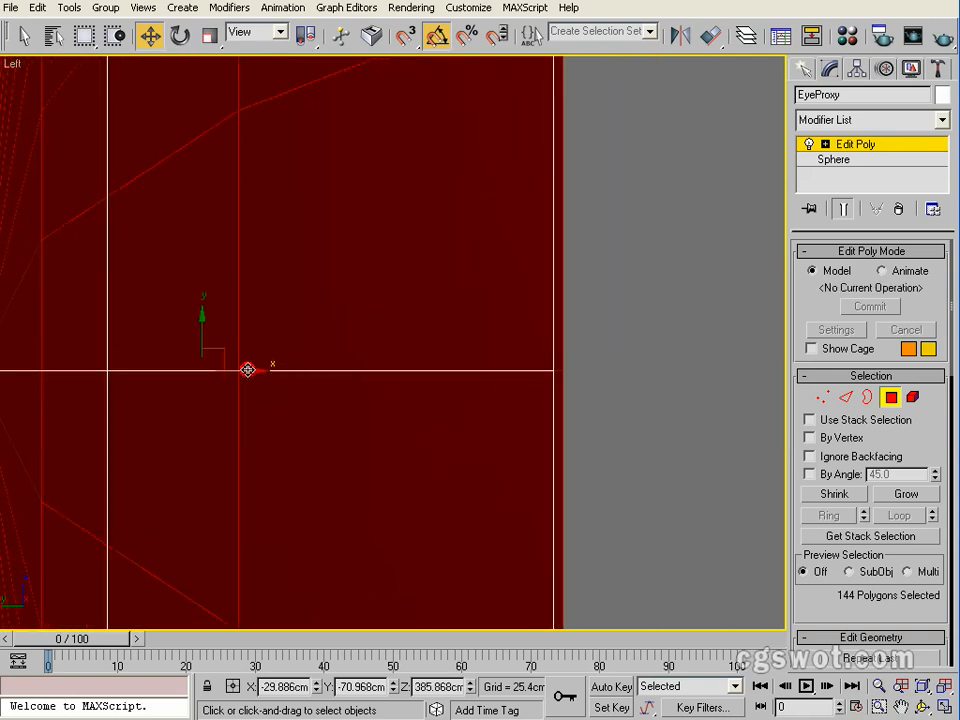
drag(247, 370, 230, 369)
scroll(466, 362, up, 3)
middle_drag(457, 385, 488, 374)
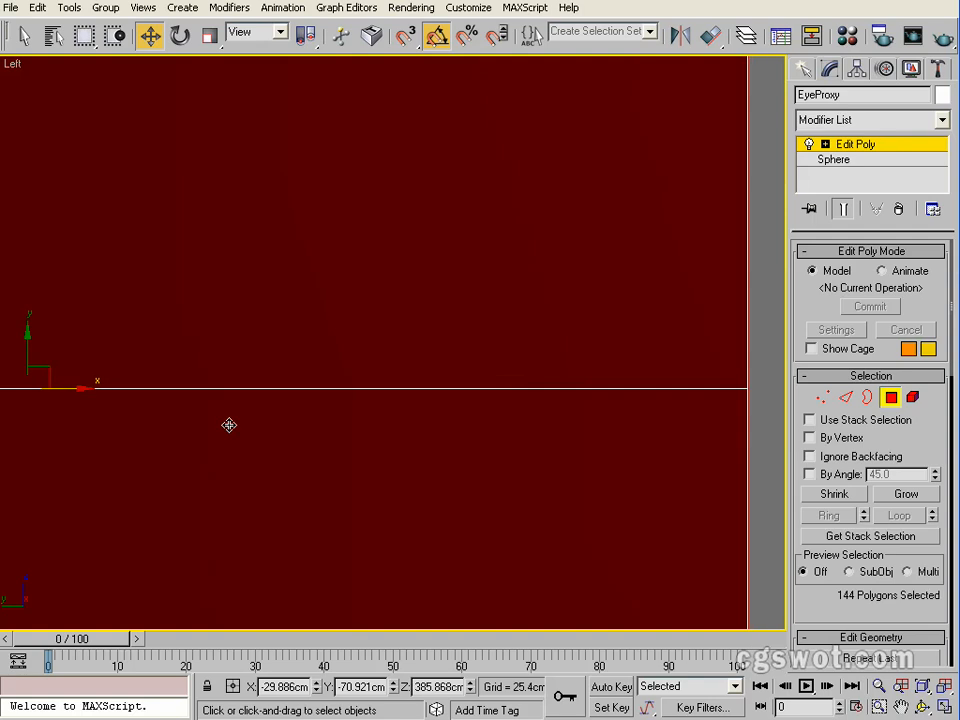
drag(79, 388, 75, 388)
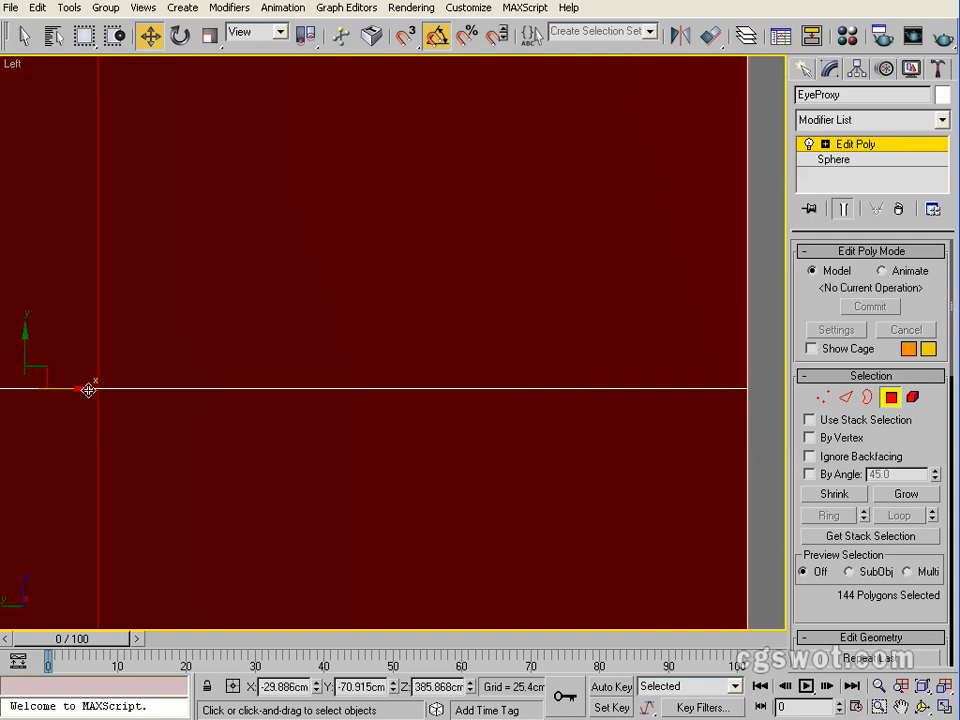
Step: At Vertex level, select the overlapping rim vertices of the iris cap and eye opening, and display the mesh shaded from the front
scroll(251, 373, down, 10)
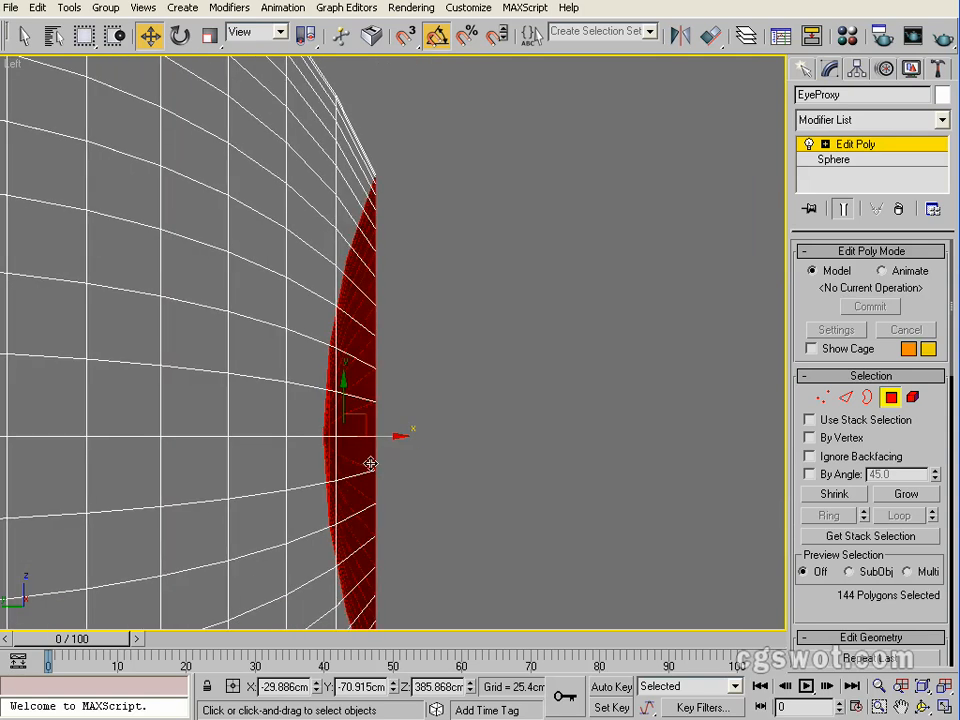
middle_drag(371, 464, 409, 407)
scroll(459, 437, down, 2)
middle_drag(484, 442, 487, 419)
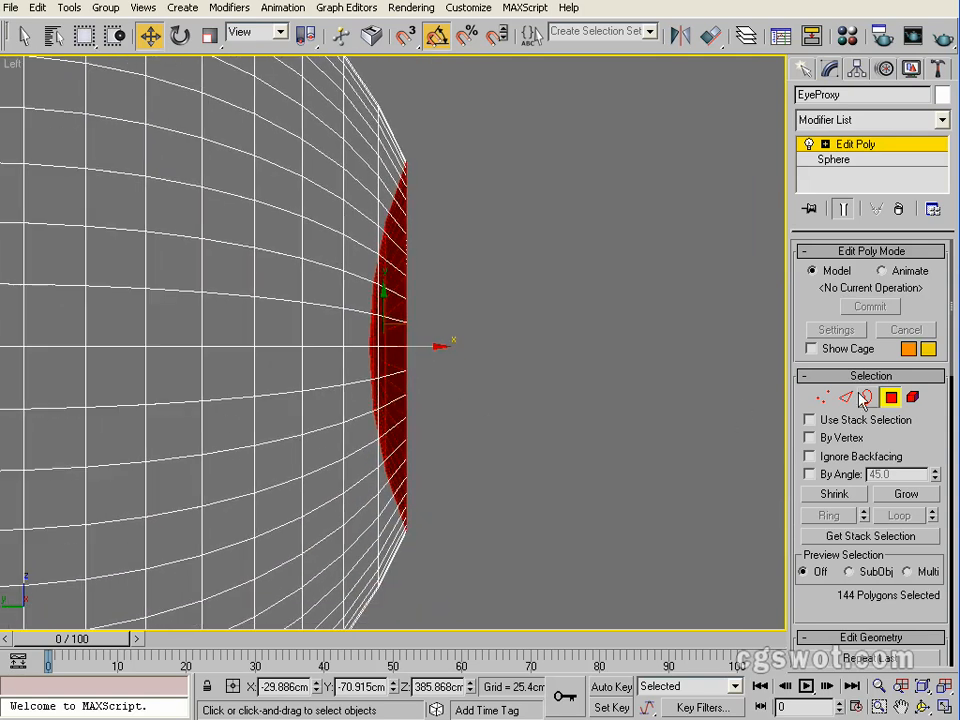
click(822, 398)
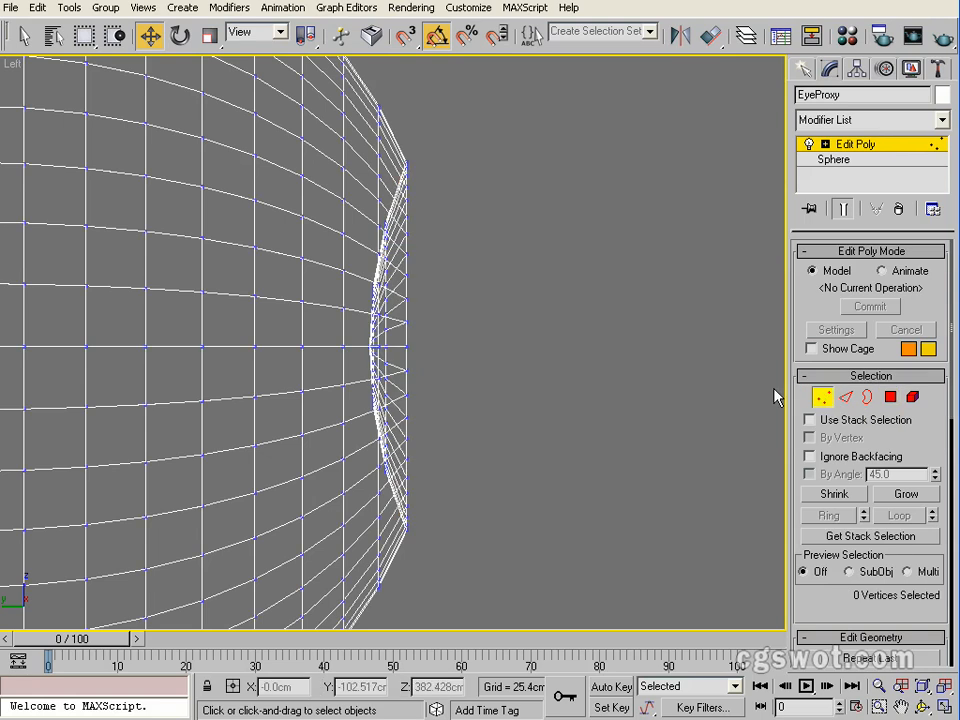
drag(486, 117, 403, 553)
mouse_move(501, 452)
alt+middle_down()
mouse_move(540, 435)
mouse_move(433, 447)
mouse_move(429, 439)
mouse_move(489, 431)
mouse_move(347, 414)
mouse_move(470, 432)
alt+middle_up()
key(F3)
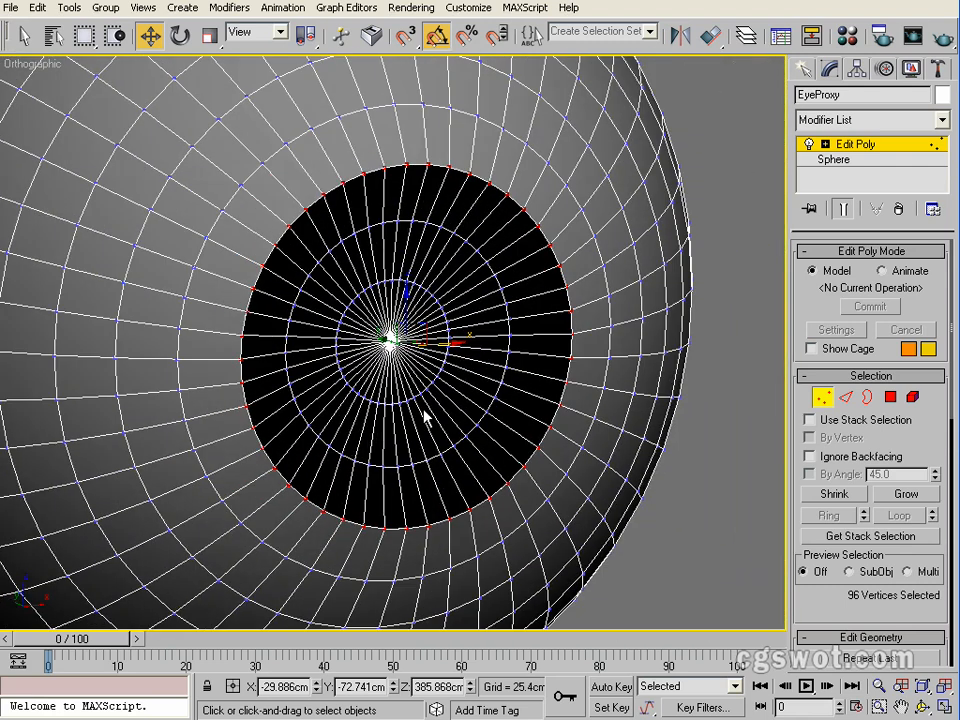
alt+middle_drag(426, 300, 388, 284)
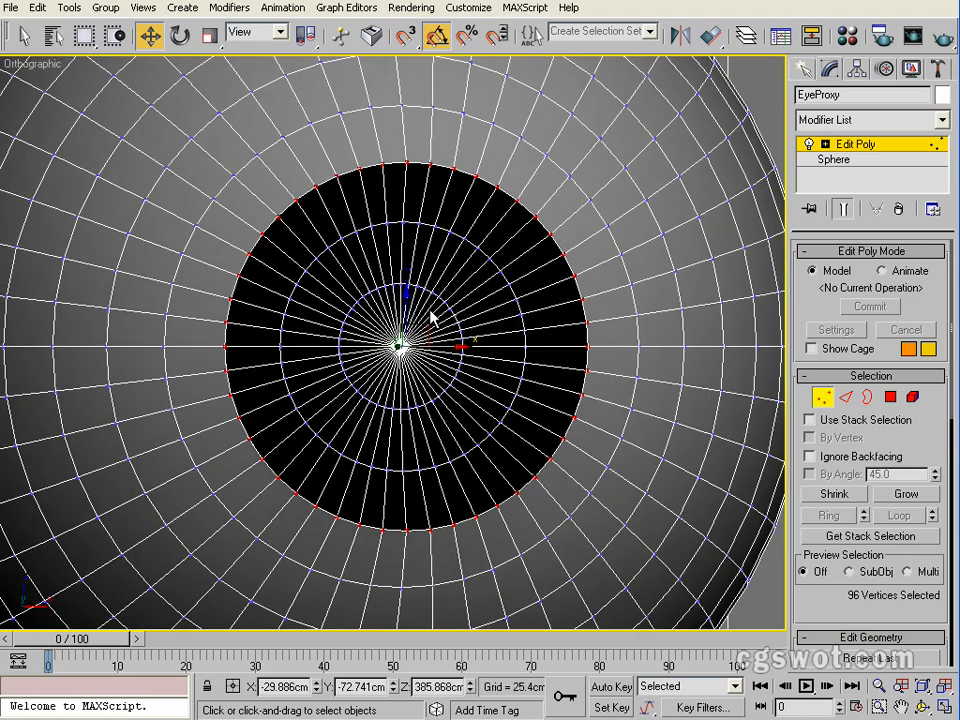
scroll(431, 313, up, 2)
middle_drag(503, 330, 469, 322)
Step: Try to weld the selected rim vertices of the iris and eyeball with a weld threshold of 0.254 cm
drag(857, 609, 855, 185)
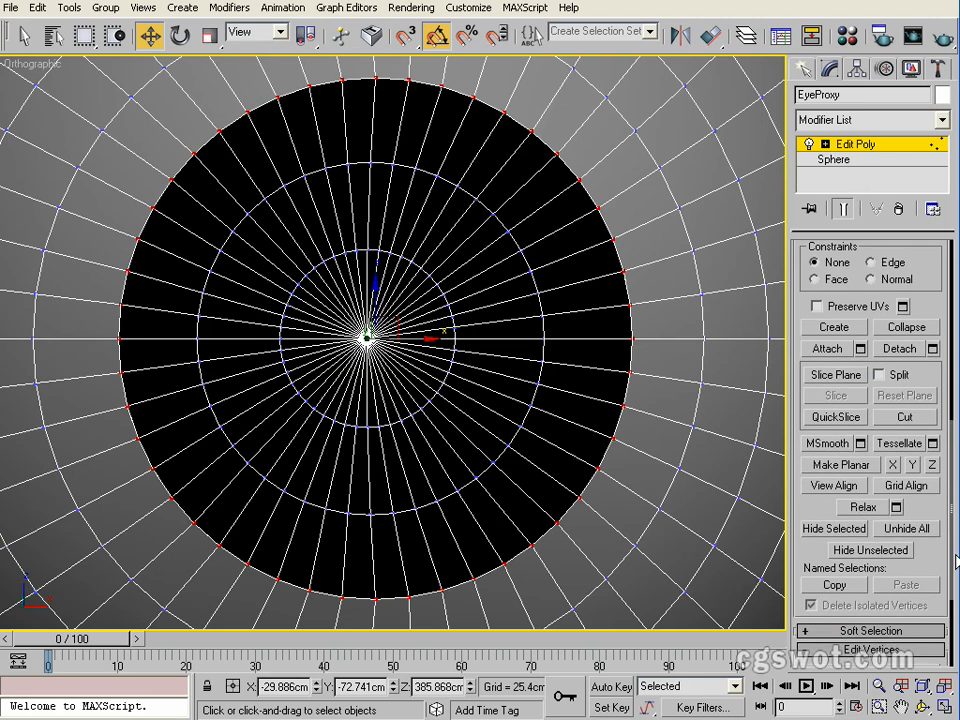
drag(929, 556, 936, 339)
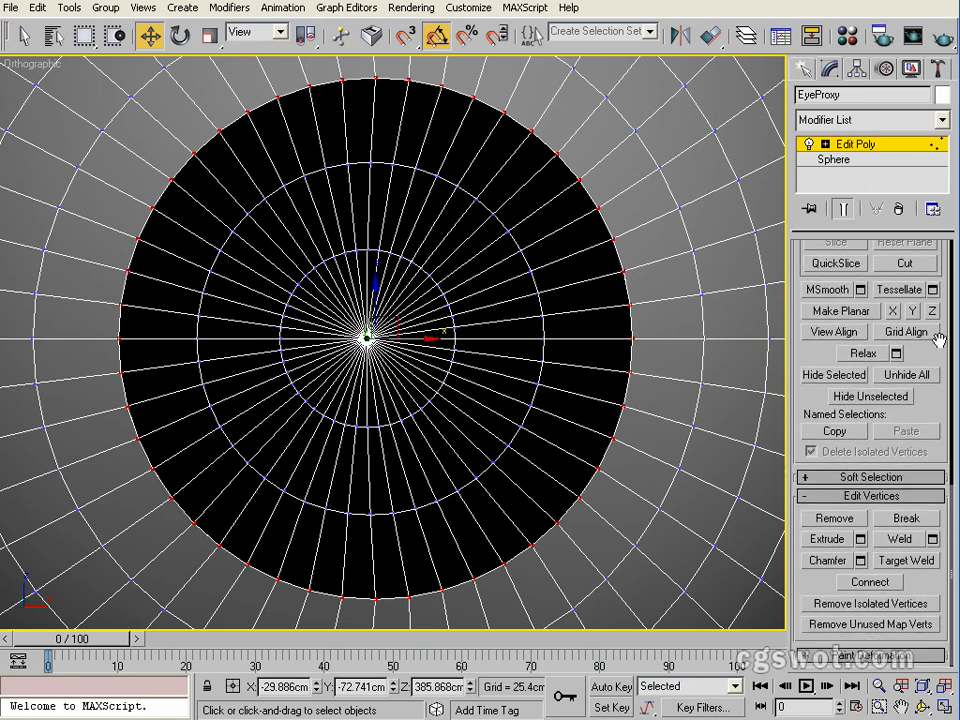
click(933, 541)
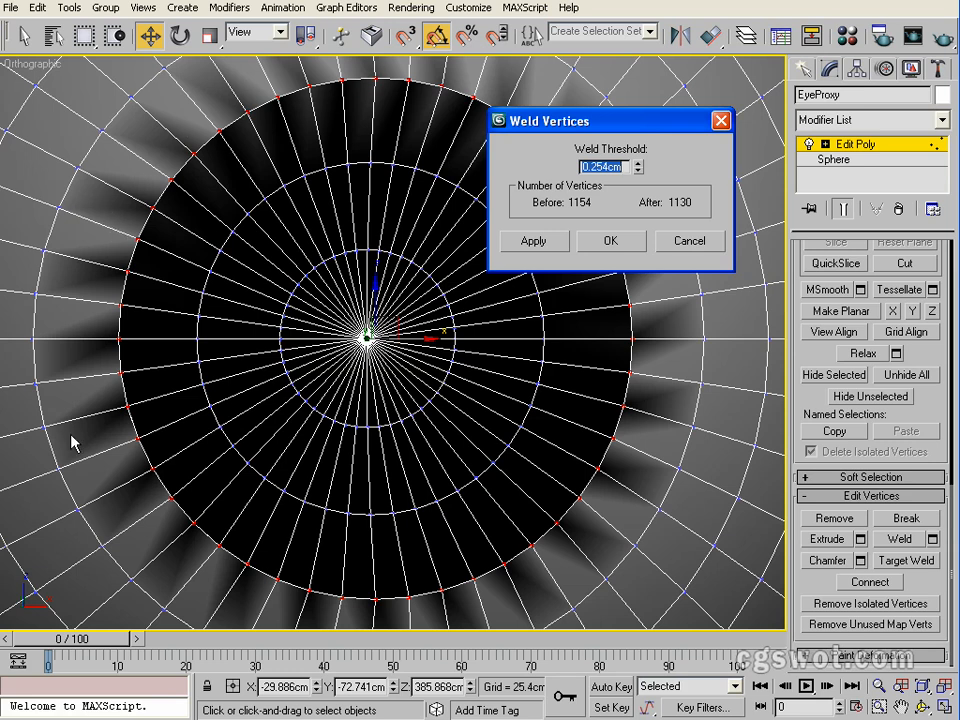
middle_drag(369, 410, 368, 409)
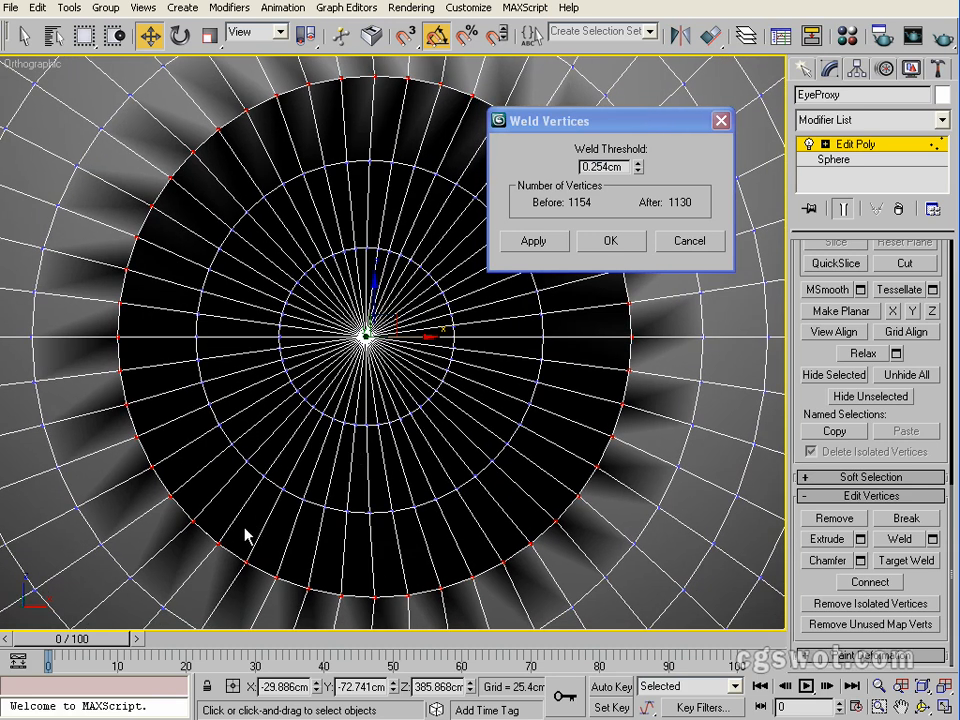
middle_drag(298, 509, 290, 485)
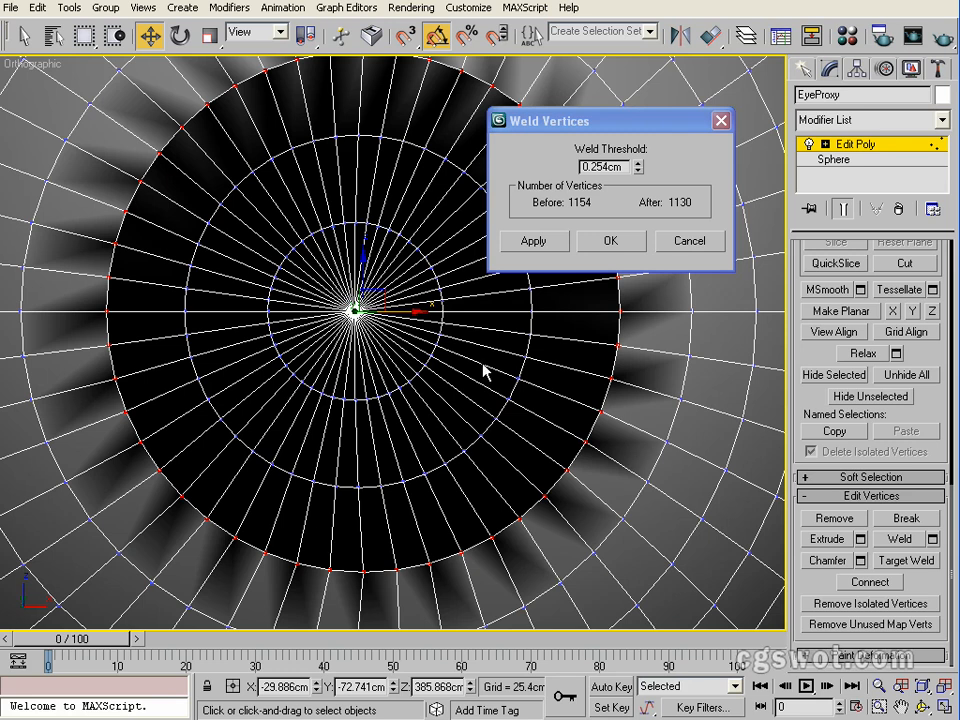
middle_drag(318, 532, 340, 524)
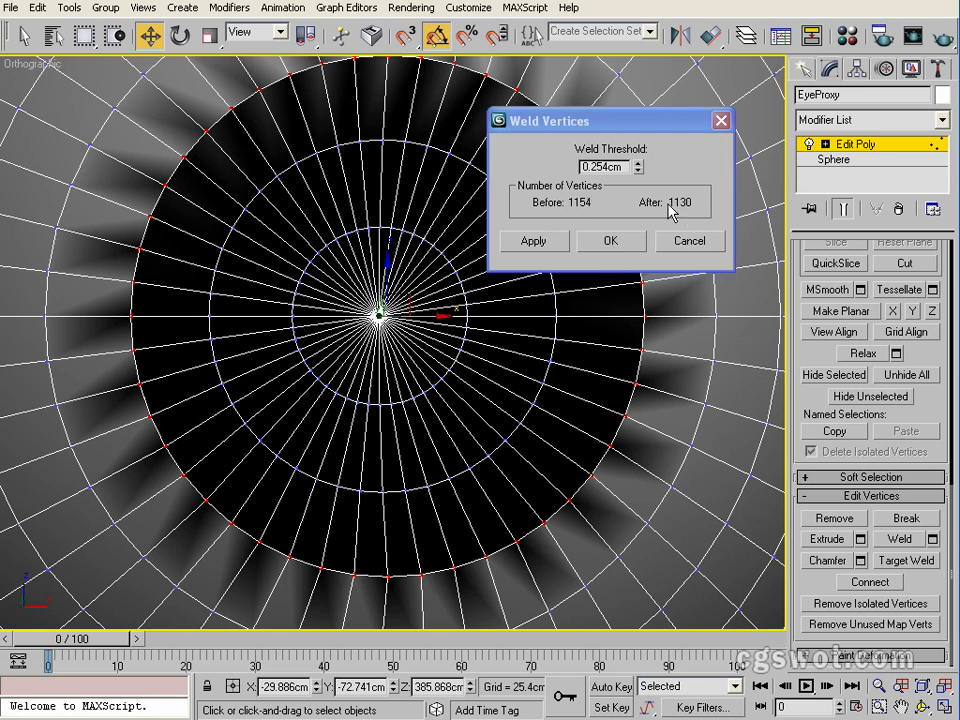
middle_drag(381, 375, 386, 405)
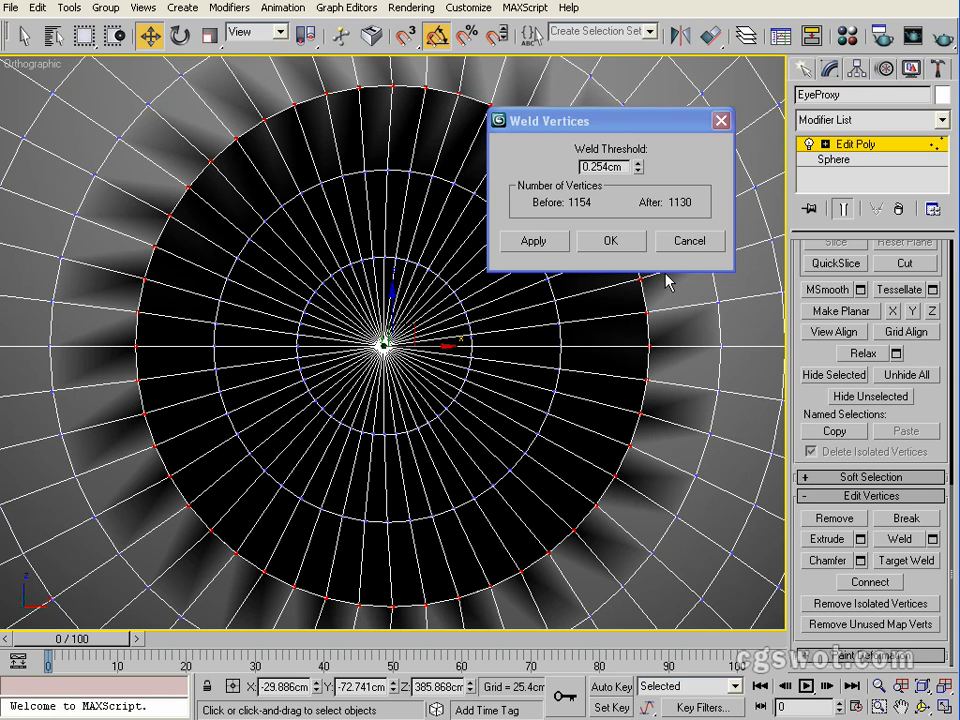
click(552, 243)
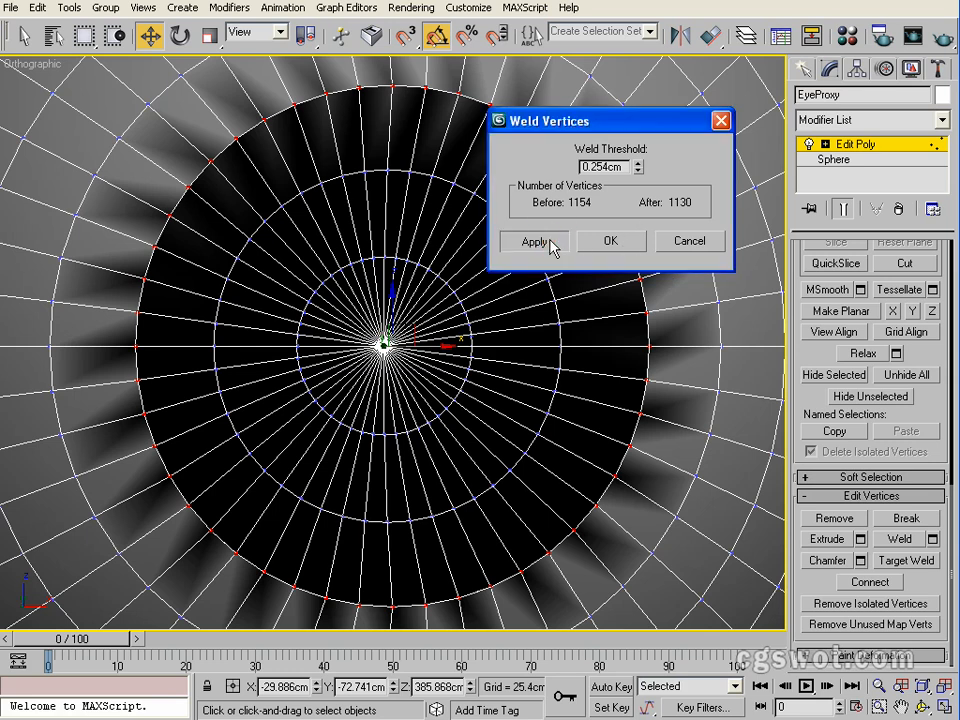
click(600, 243)
Step: Examine the shading and the vertices around the welded iris rim
scroll(520, 290, down, 5)
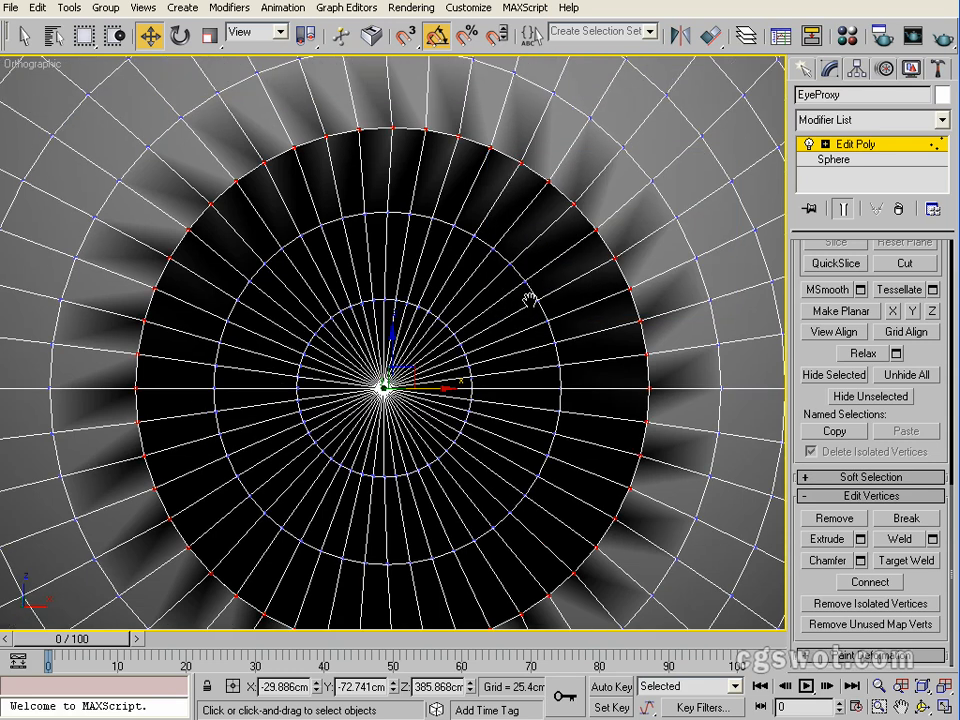
scroll(494, 291, up, 3)
middle_drag(501, 255, 503, 220)
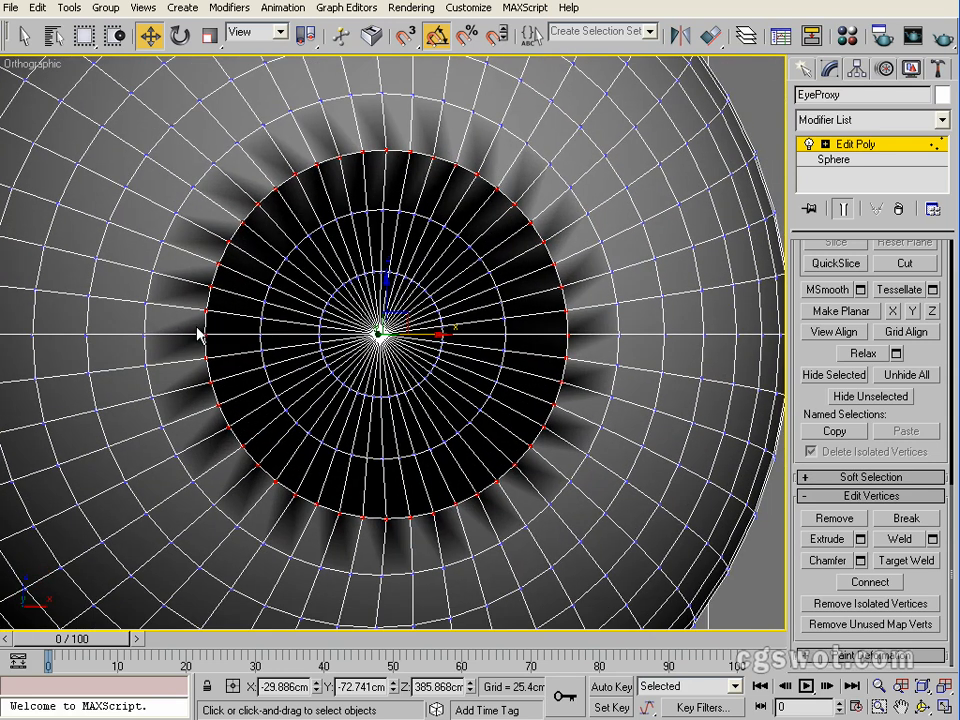
scroll(347, 221, down, 3)
scroll(354, 226, up, 3)
middle_drag(452, 269, 438, 260)
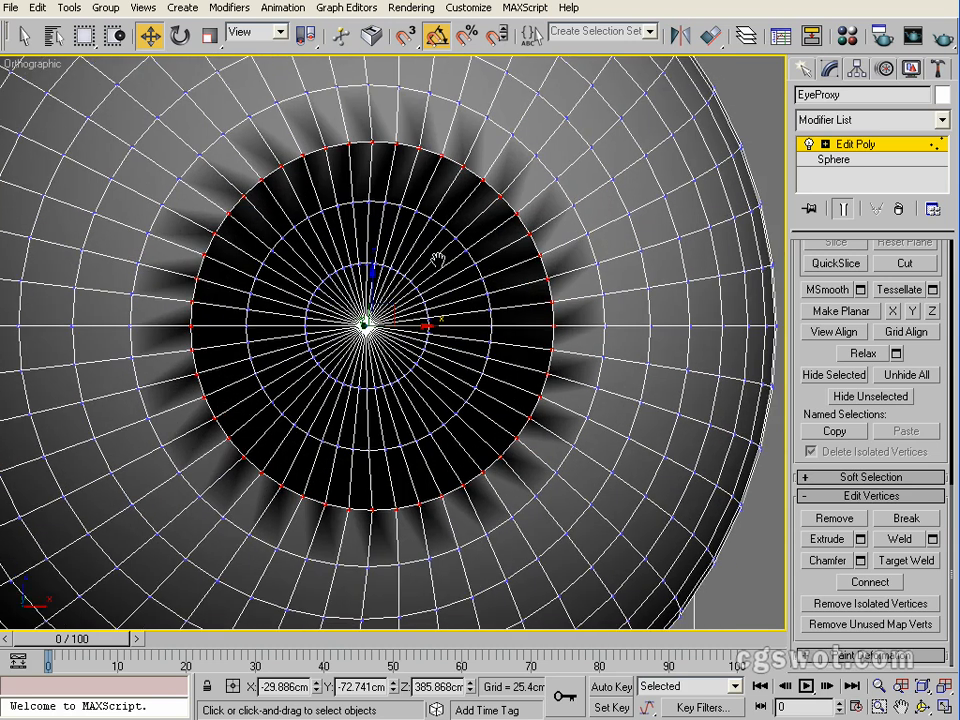
scroll(521, 349, down, 3)
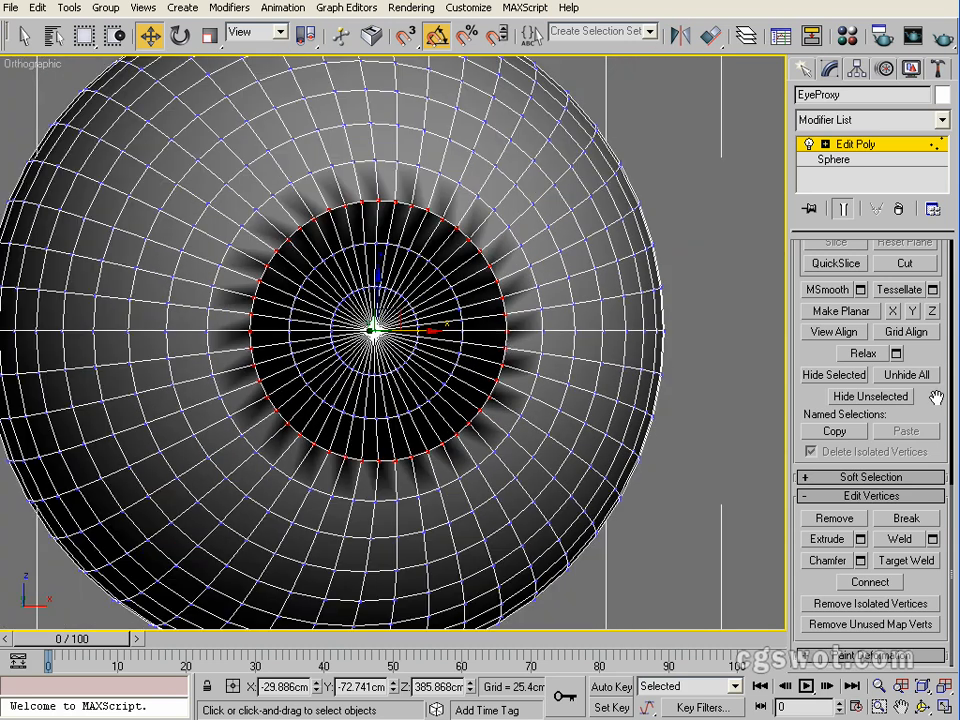
Step: Switch to Polygon level and apply Auto Smooth to the selected iris polygons with a threshold of 45
scroll(934, 398, up, 5)
scroll(860, 430, up, 5)
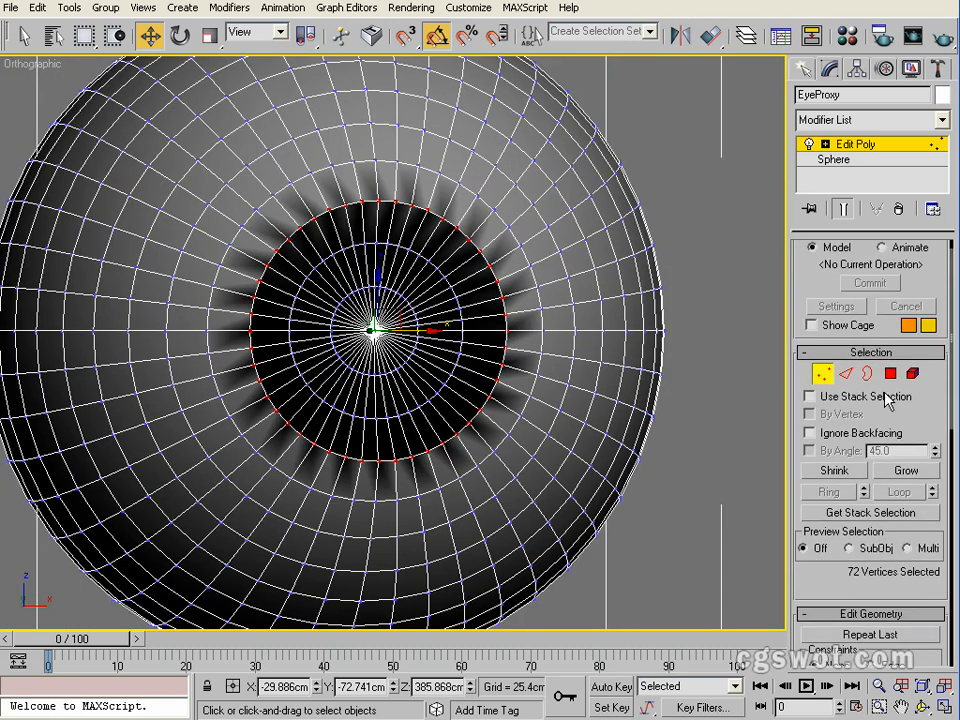
click(891, 375)
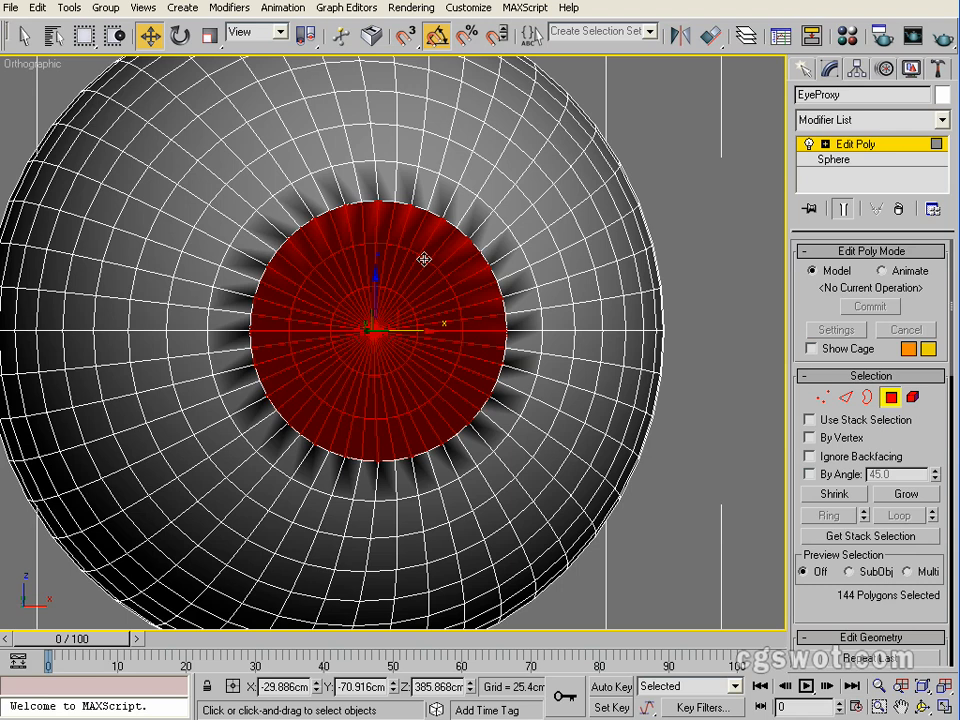
drag(917, 452, 945, 60)
drag(918, 531, 945, 90)
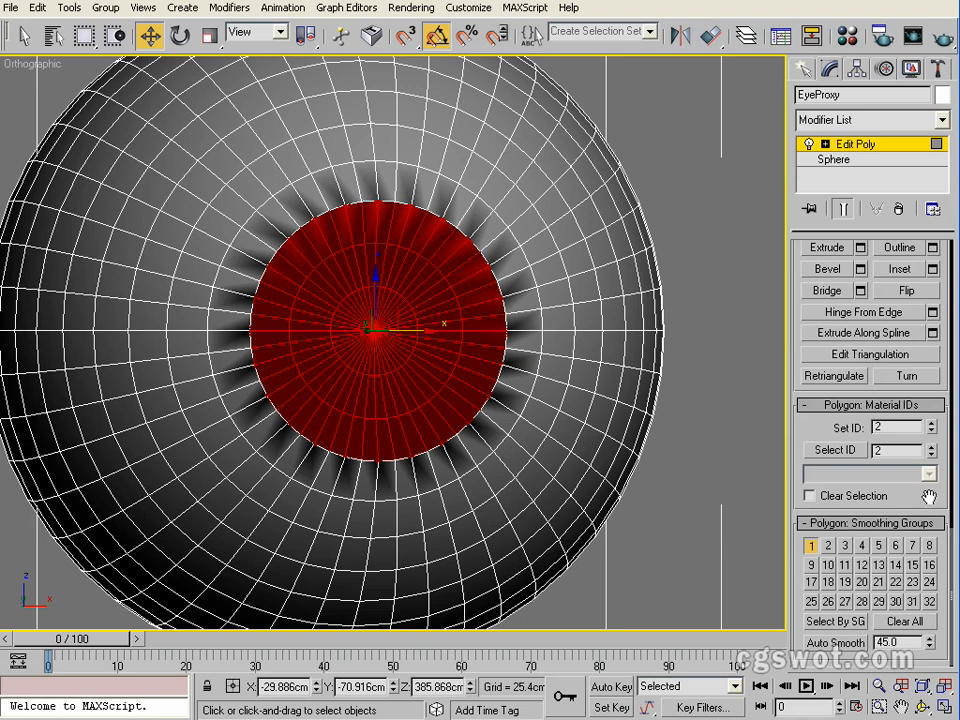
click(834, 645)
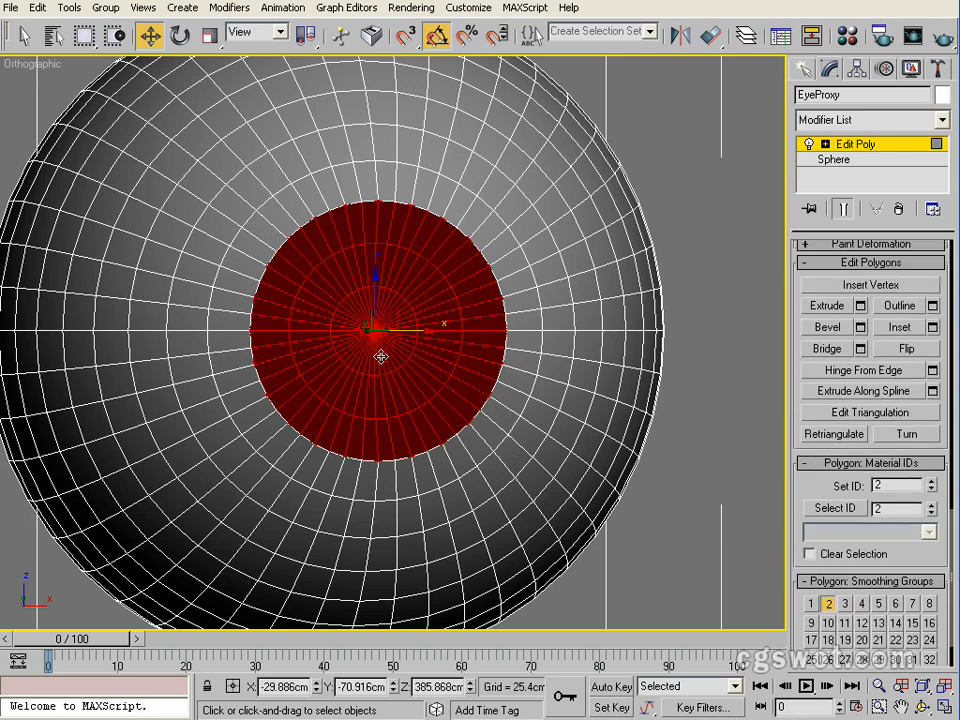
Step: Test which rim vertices are welded by moving the iris polygons along the X axis, cancelling each move
scroll(387, 357, up, 5)
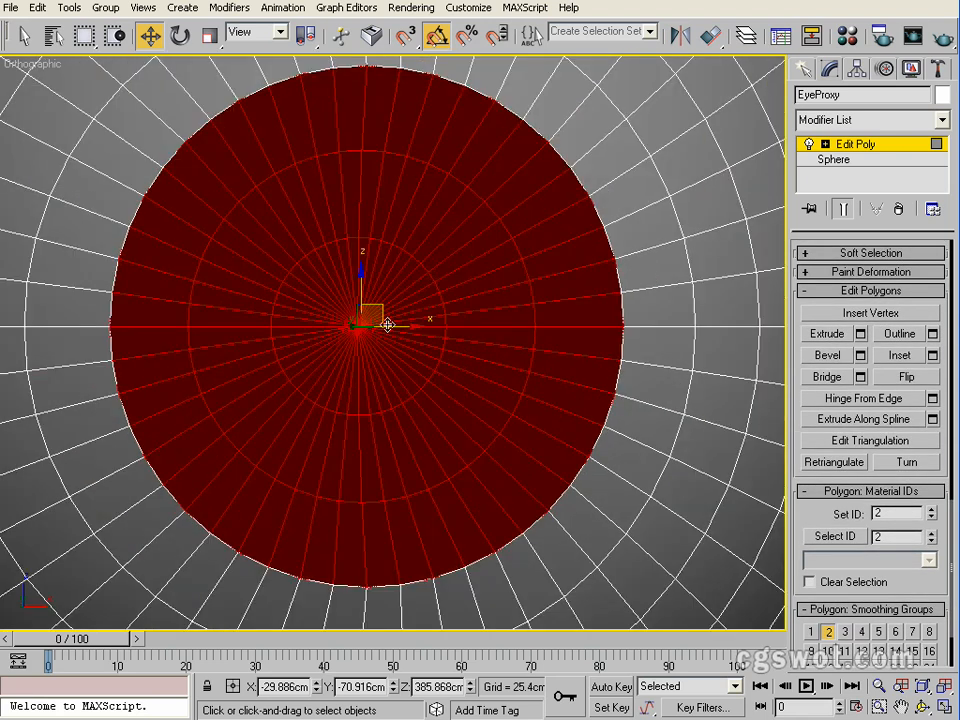
drag(388, 325, 470, 326)
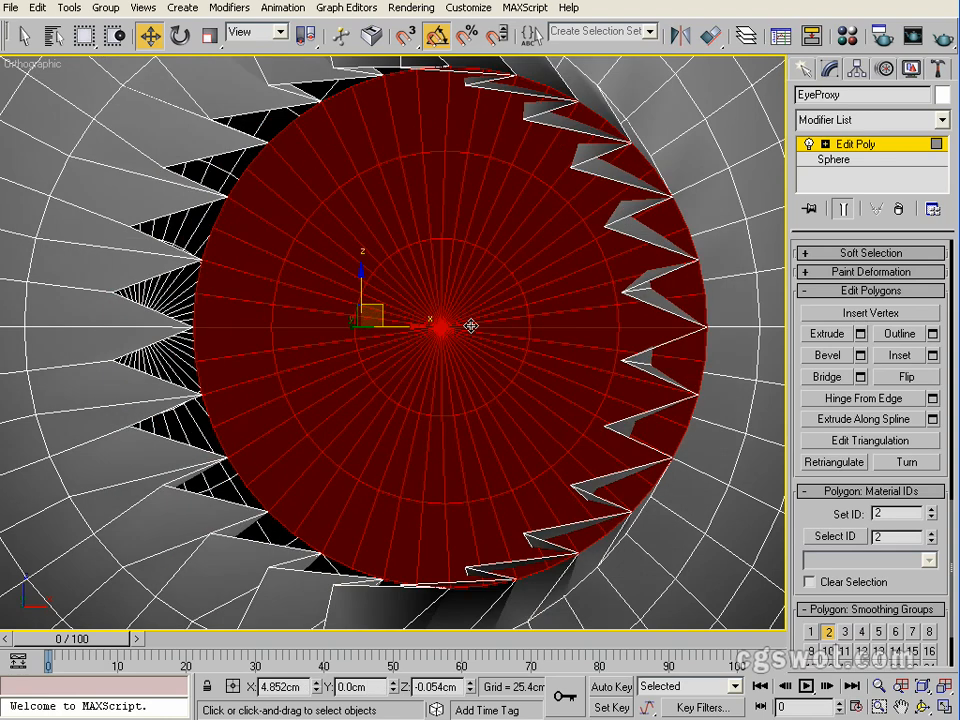
right_click(468, 327)
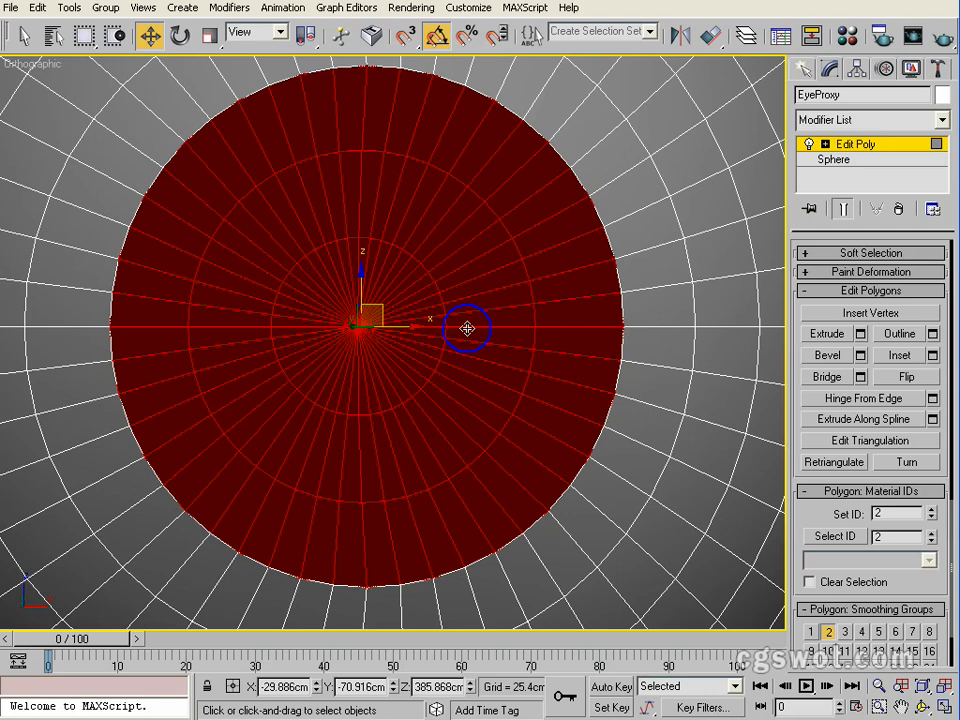
drag(394, 326, 446, 326)
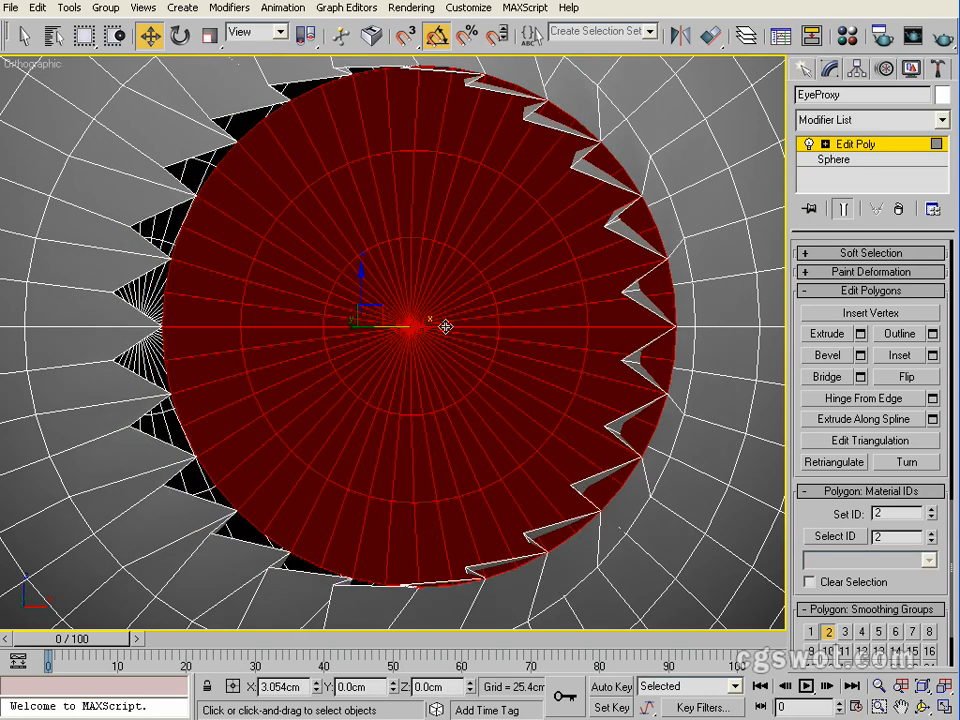
right_click(446, 326)
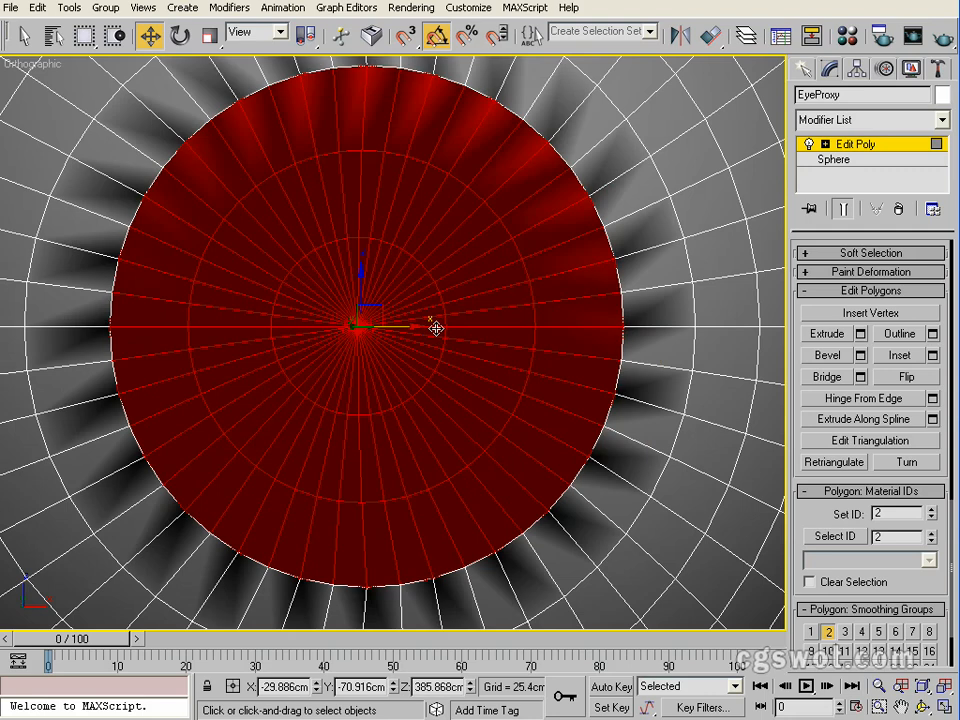
Step: Undo the Auto Smooth and the rim vertex weld, with the rim vertices active again at Vertex level
key(ctrl+z)
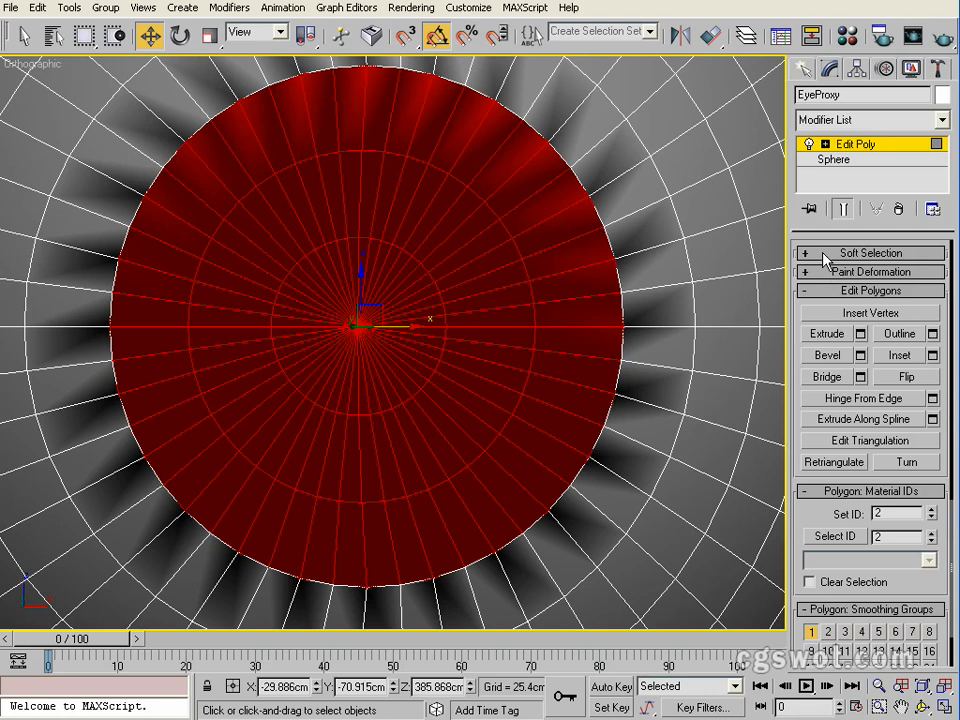
drag(823, 240, 881, 497)
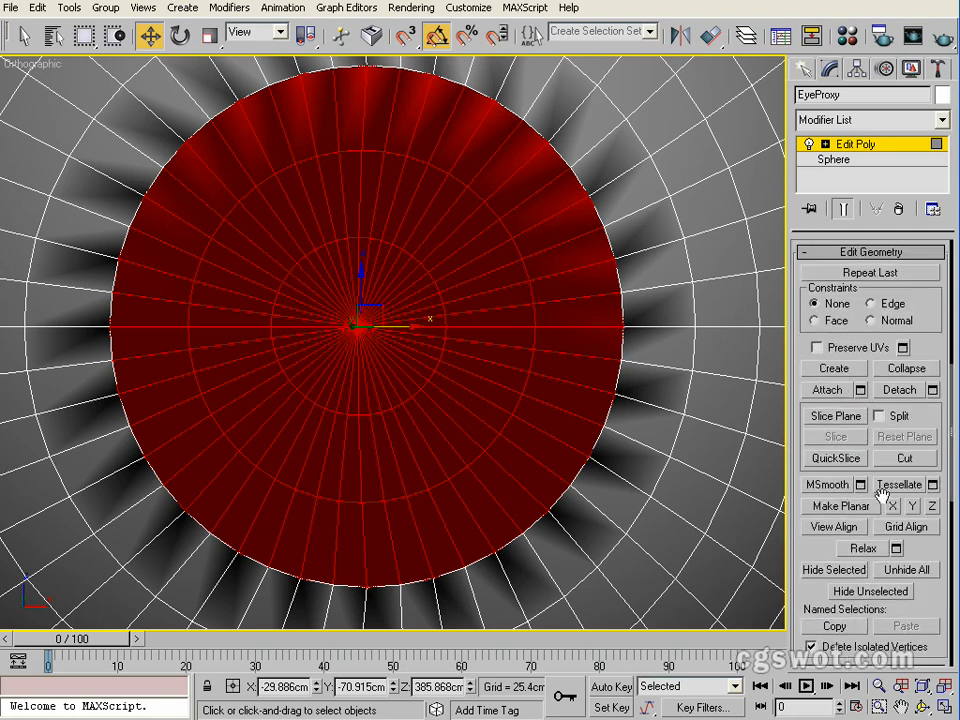
drag(927, 319, 940, 692)
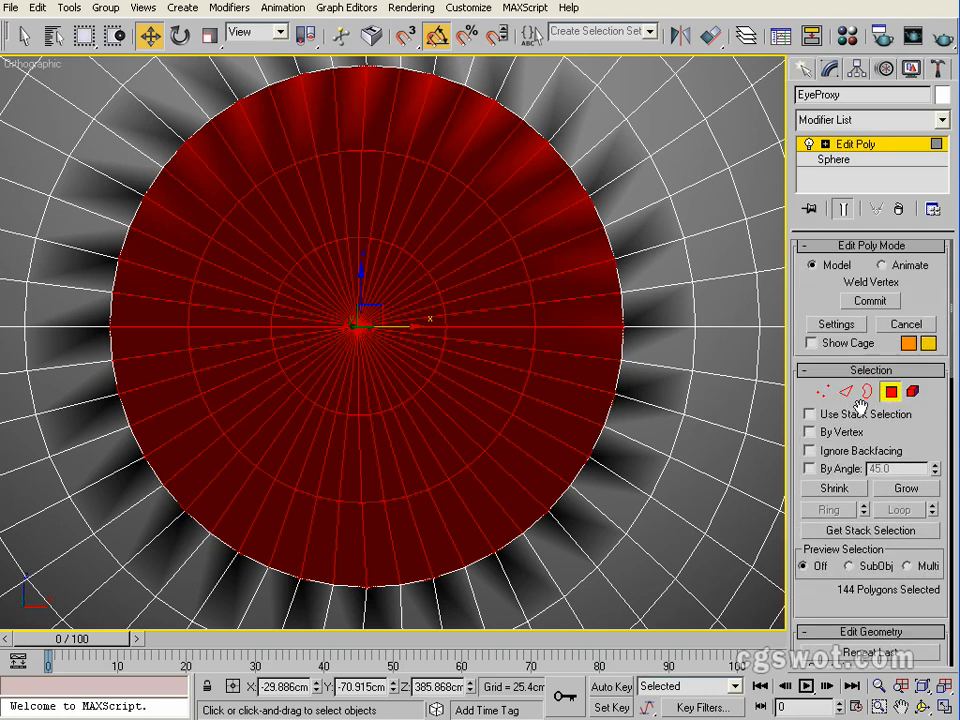
click(823, 396)
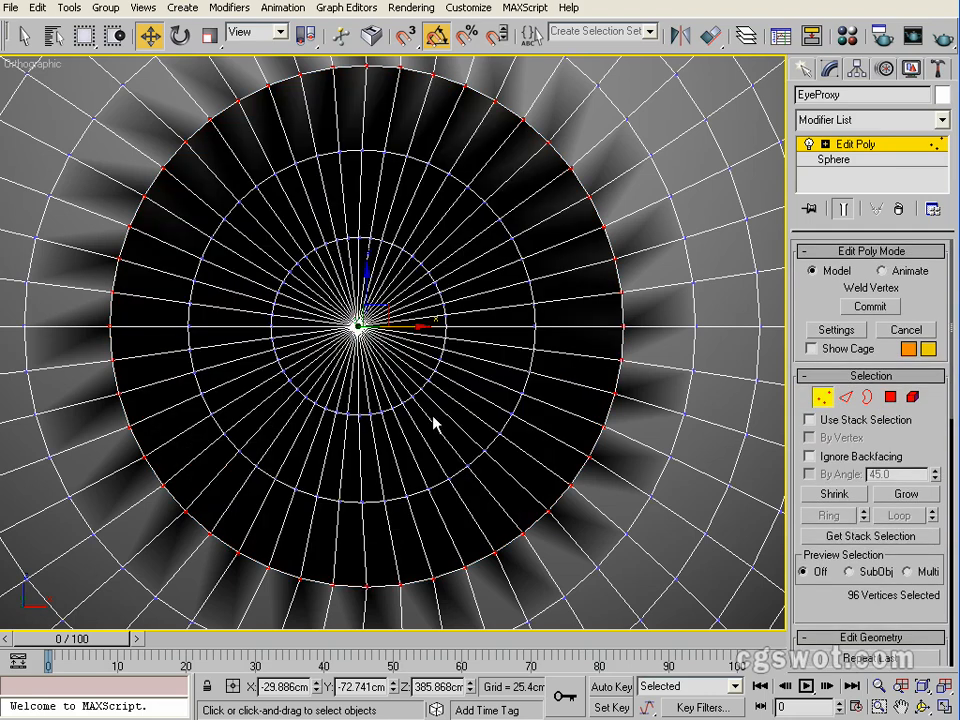
mouse_move(433, 421)
middle_down()
mouse_move(433, 401)
mouse_move(423, 402)
middle_up()
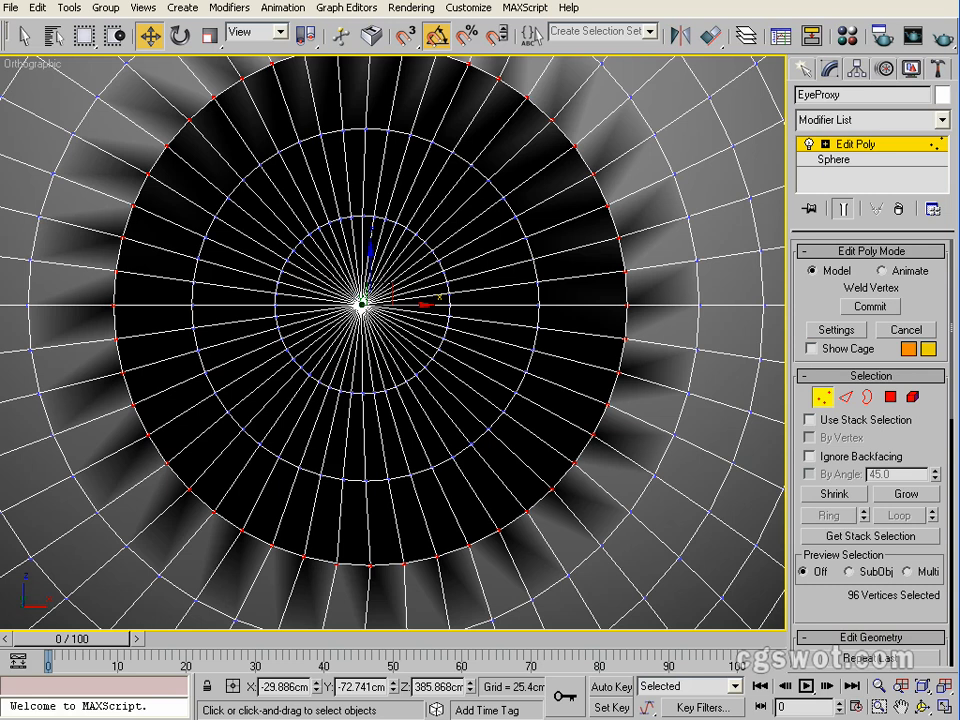
drag(236, 45, 557, 56)
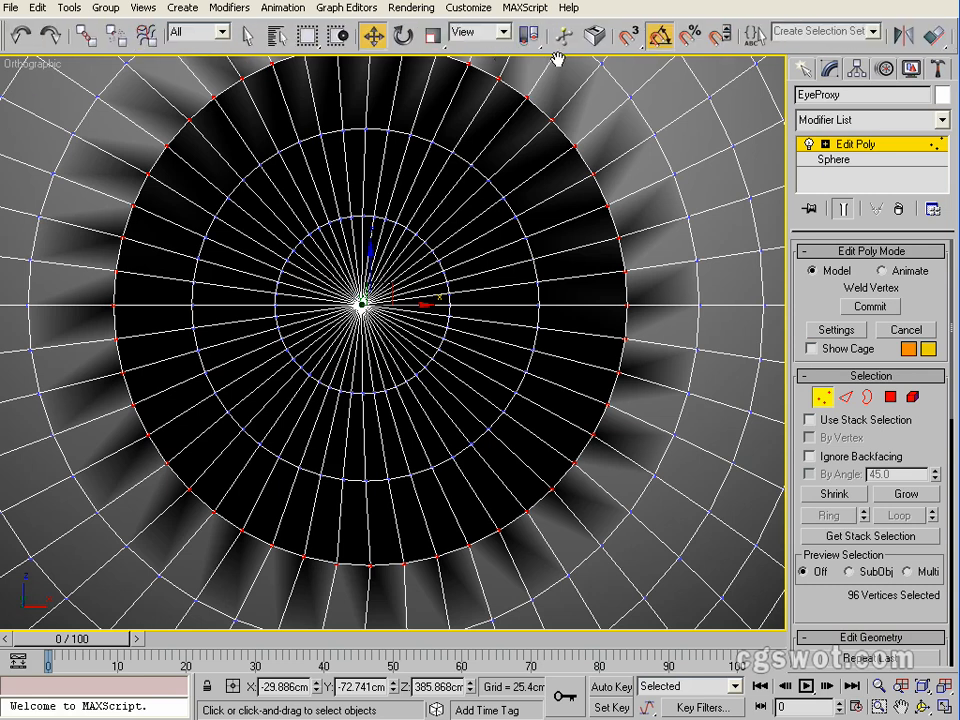
right_click(26, 41)
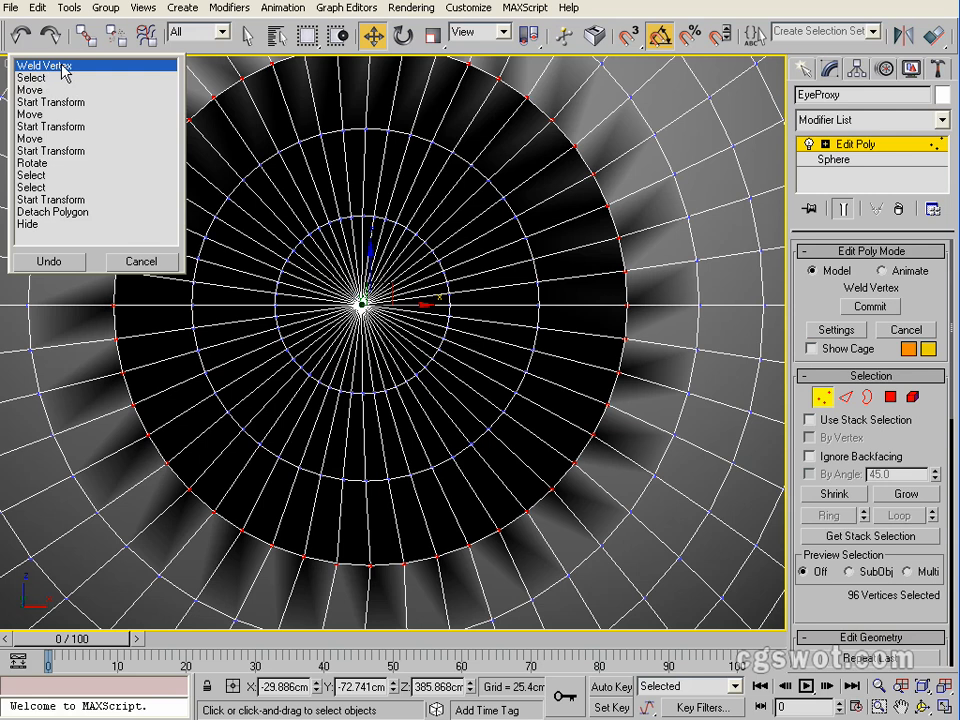
click(64, 261)
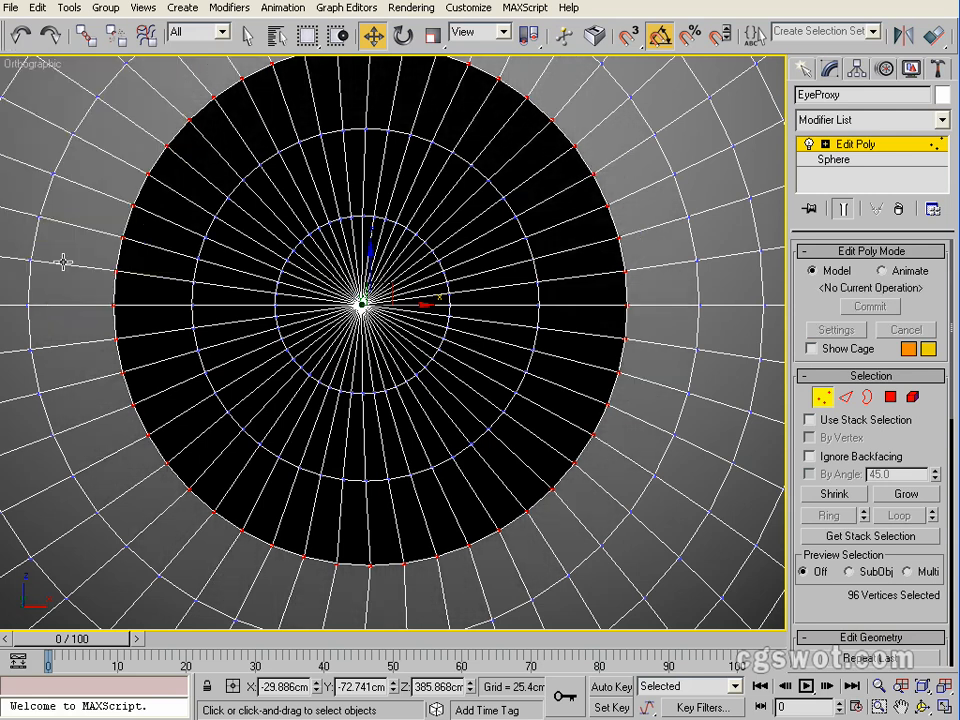
mouse_move(245, 344)
middle_down()
mouse_move(244, 398)
mouse_move(276, 410)
middle_up()
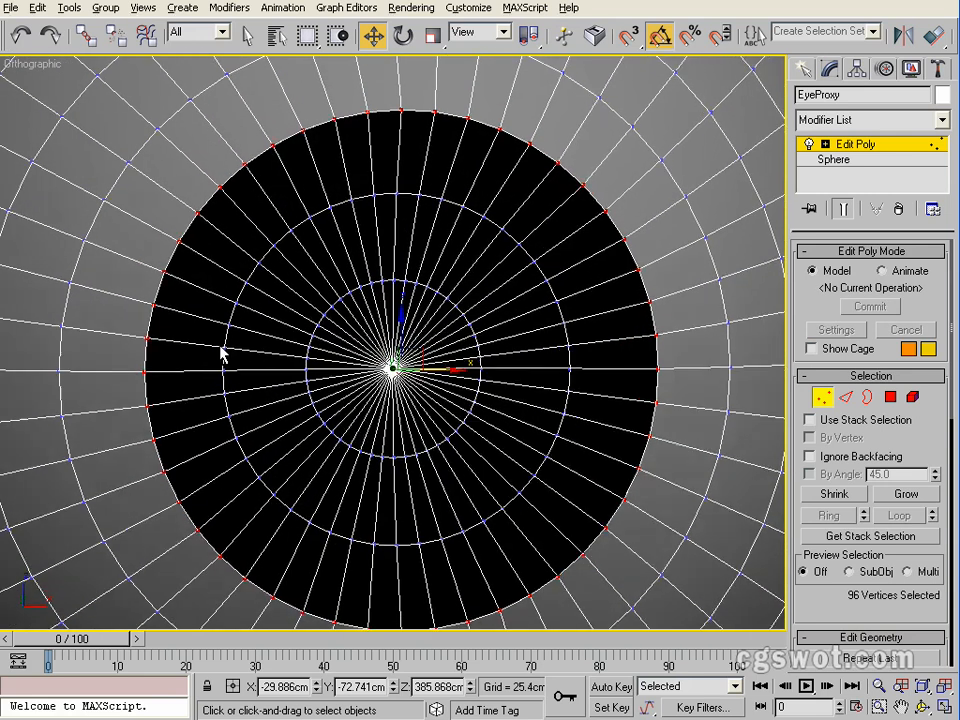
Step: Examine the iris rim from several angles in both wireframe and shaded display
alt+middle_drag(223, 351, 186, 345)
key(F3)
key(F3)
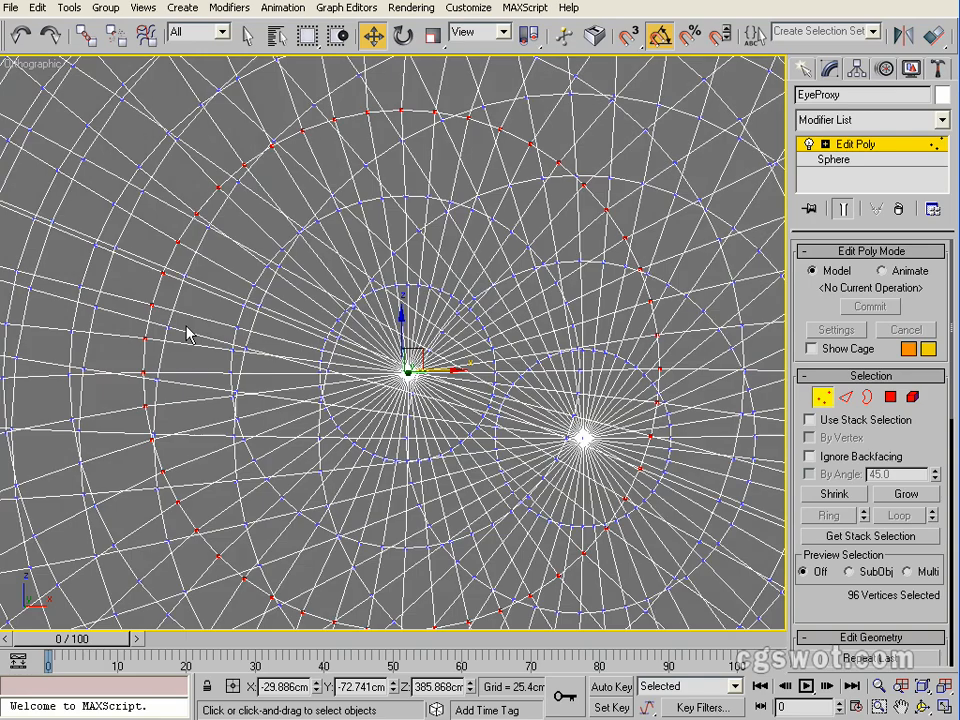
alt+middle_drag(254, 318, 358, 358)
scroll(157, 325, down, 5)
alt+middle_drag(157, 332, 298, 322)
scroll(328, 373, down, 1)
middle_drag(590, 375, 287, 360)
alt+middle_drag(287, 360, 485, 370)
scroll(350, 350, up, 6)
alt+middle_drag(351, 349, 508, 377)
Step: Open the Weld settings for the selected rim vertices and try a weld threshold of 2.388 cm
drag(917, 606, 932, 27)
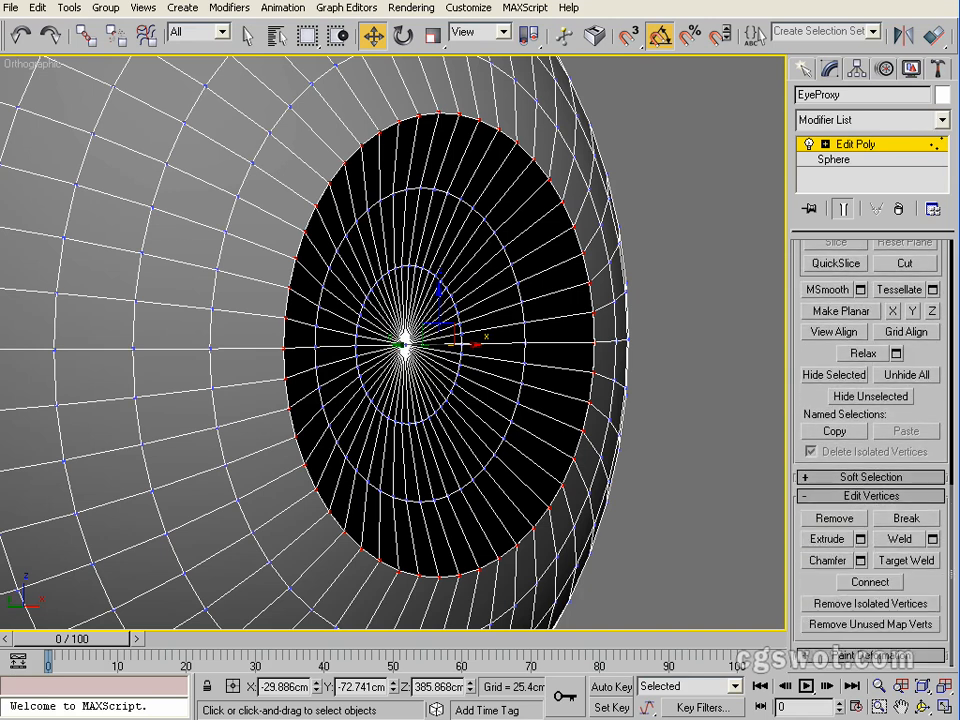
click(931, 538)
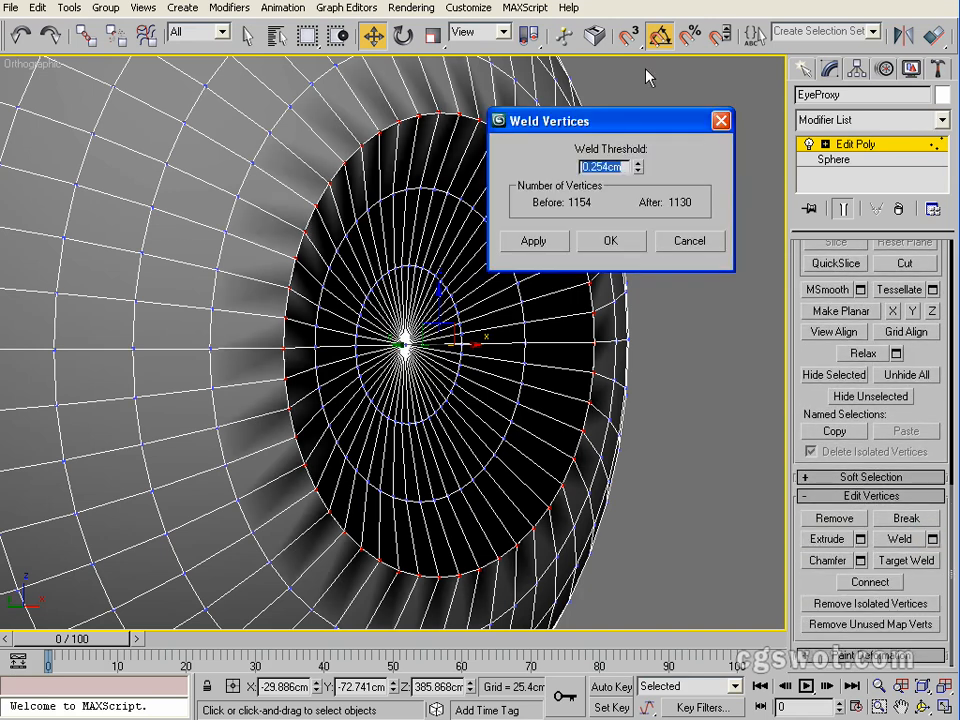
drag(648, 120, 766, 57)
scroll(560, 370, up, 5)
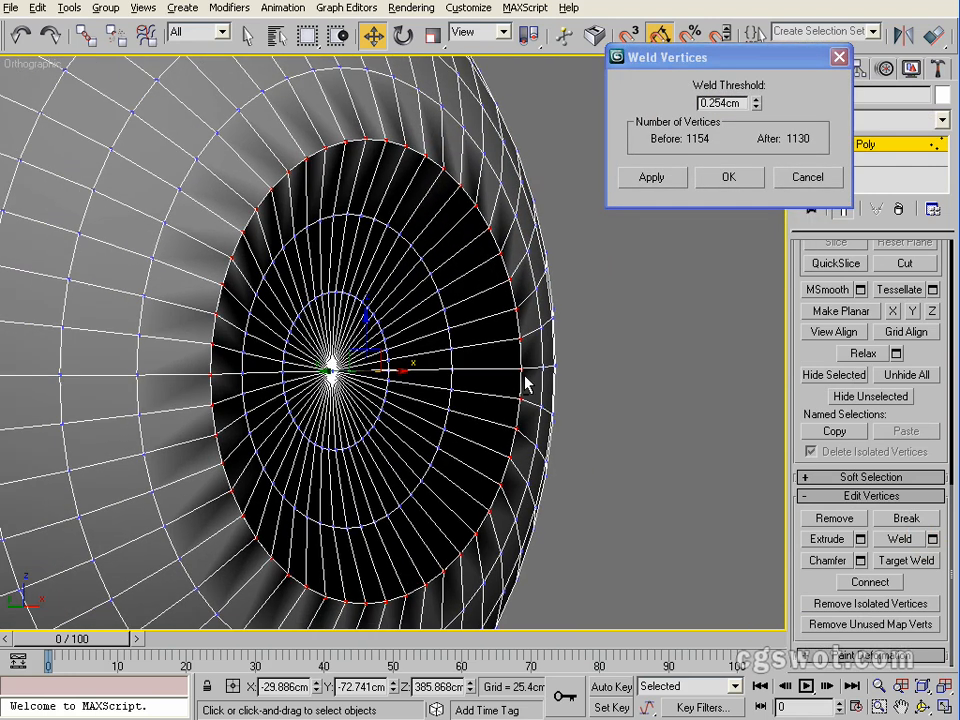
middle_drag(542, 349, 494, 381)
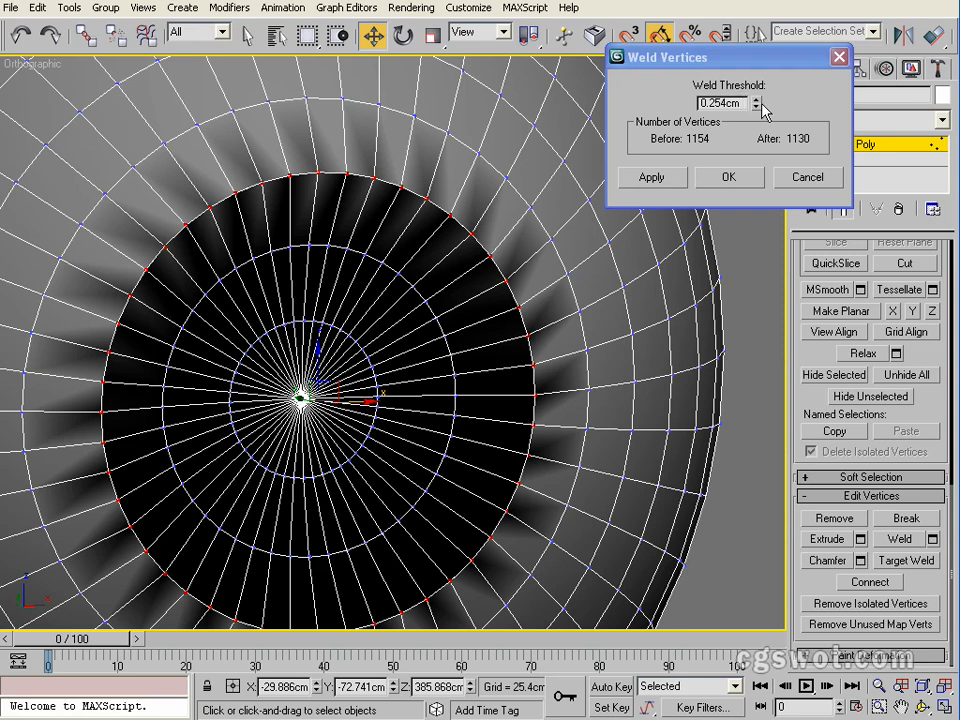
drag(757, 107, 754, 14)
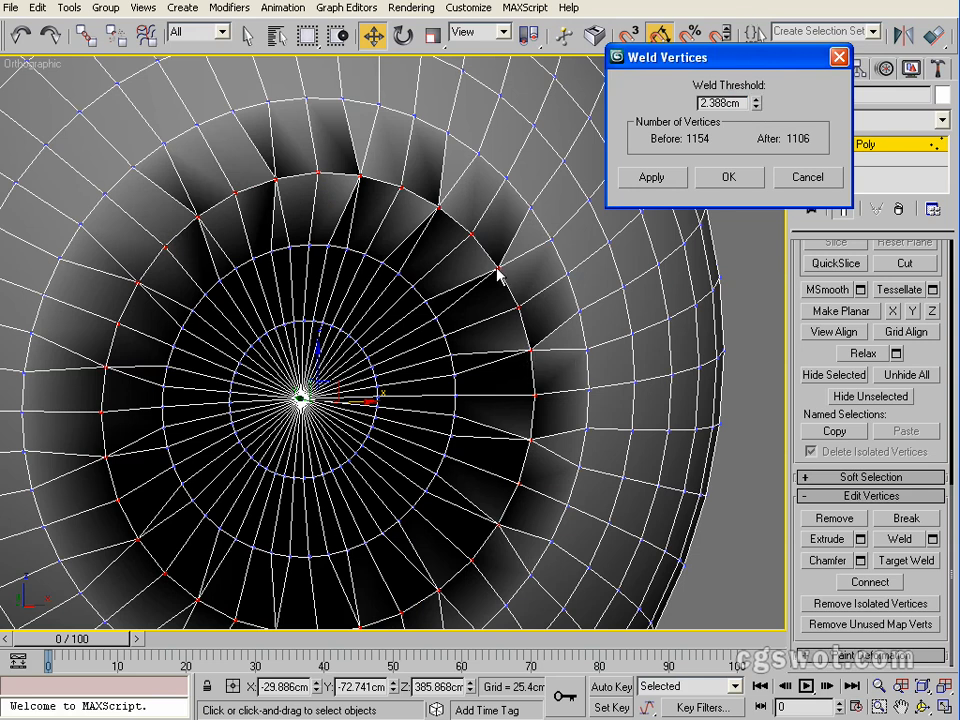
Step: Lower the weld threshold to about 1.85 cm and weld the selected rim vertices
click(760, 106)
click(760, 106)
click(760, 106)
click(759, 106)
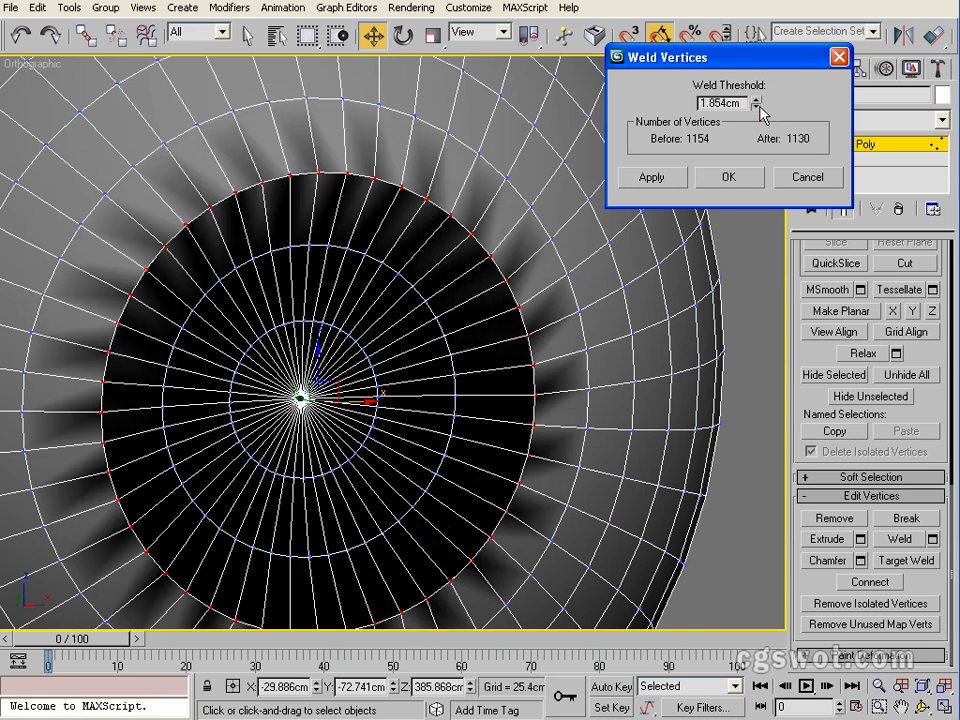
click(759, 107)
click(729, 178)
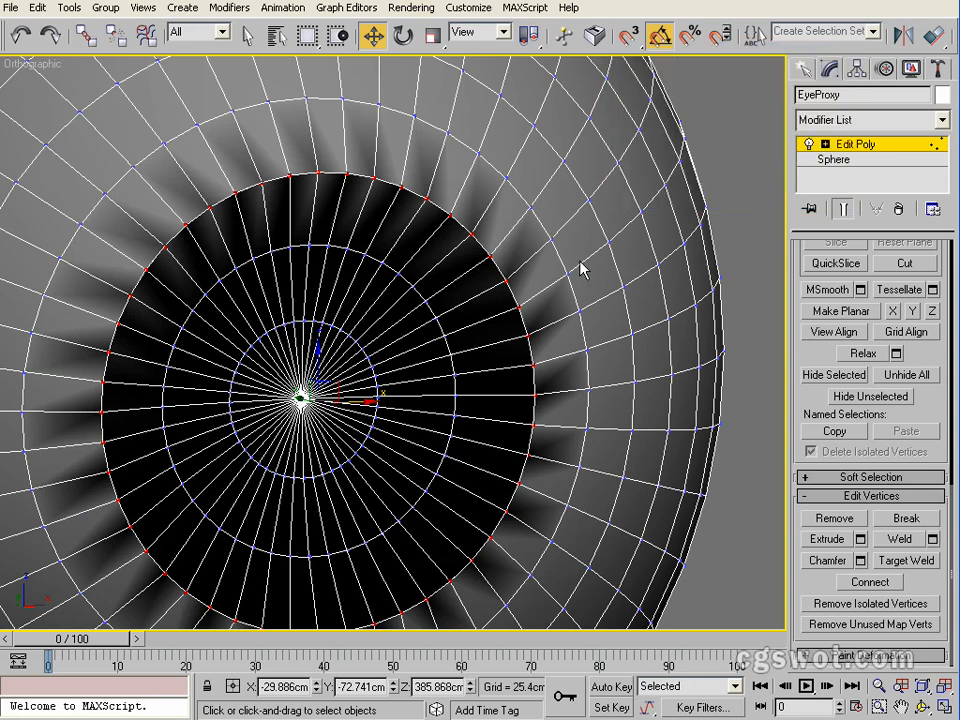
Step: Test the rim weld at Polygon level by moving the iris polygons along the X axis, cancelling the move
scroll(517, 305, down, 3)
scroll(507, 318, up, 3)
scroll(514, 321, down, 3)
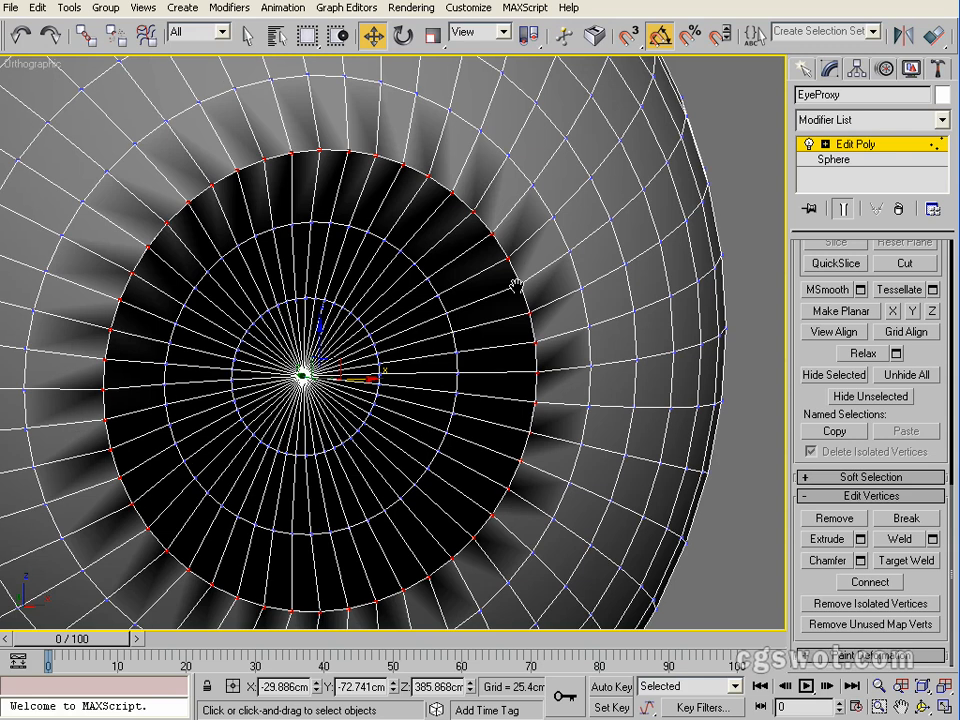
scroll(553, 274, up, 1)
mouse_move(545, 305)
alt+middle_down()
mouse_move(516, 305)
mouse_move(548, 306)
alt+middle_up()
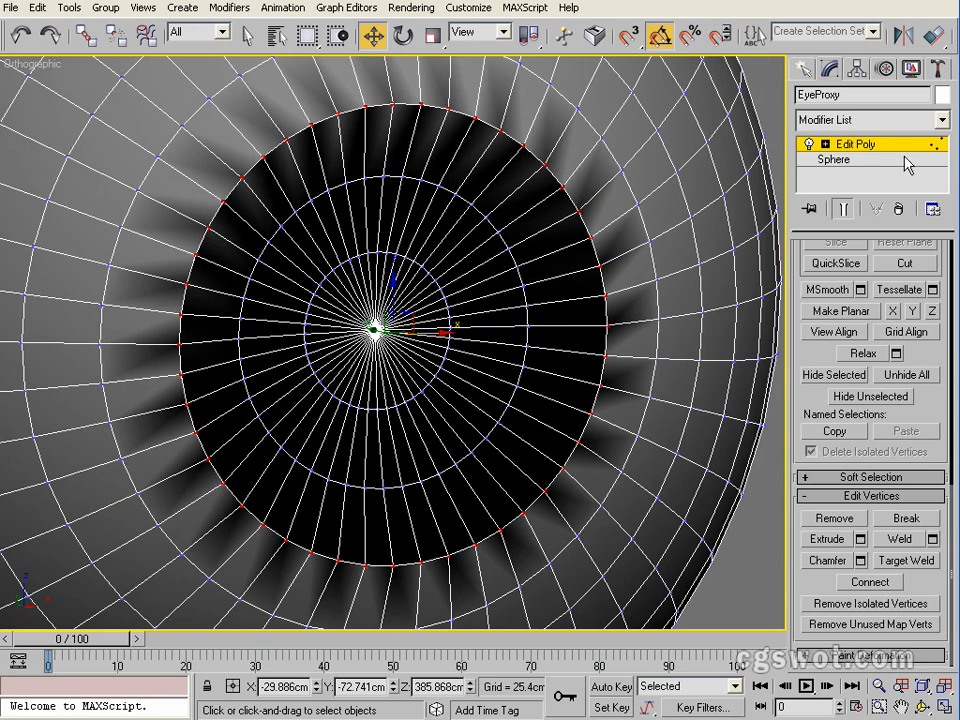
drag(939, 347, 908, 440)
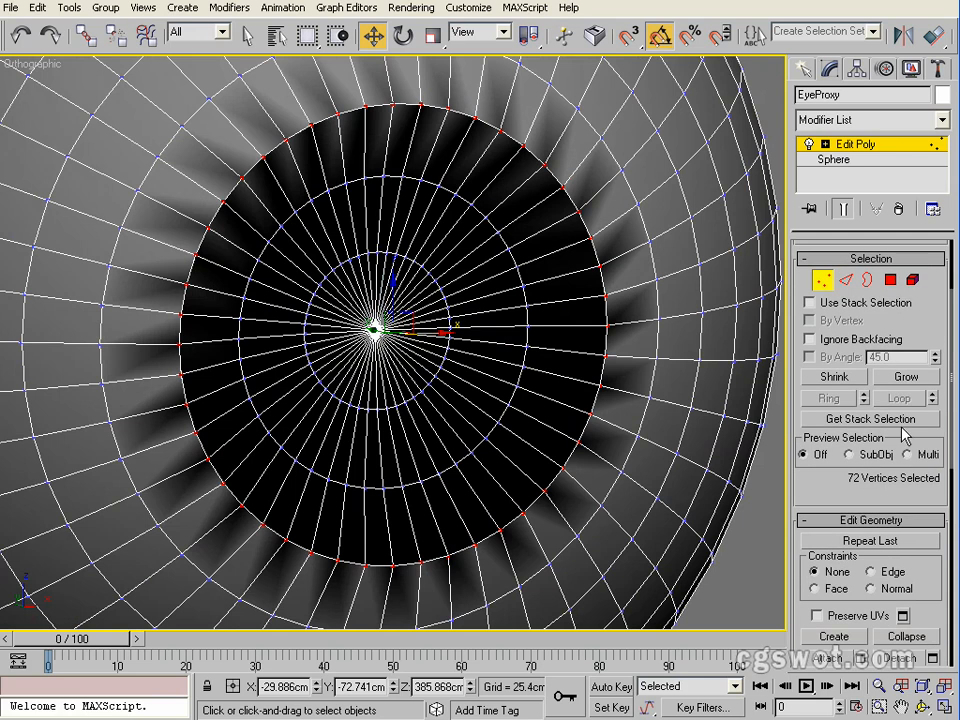
click(892, 281)
mouse_move(422, 326)
mouse_down()
mouse_move(506, 321)
mouse_move(436, 321)
mouse_up()
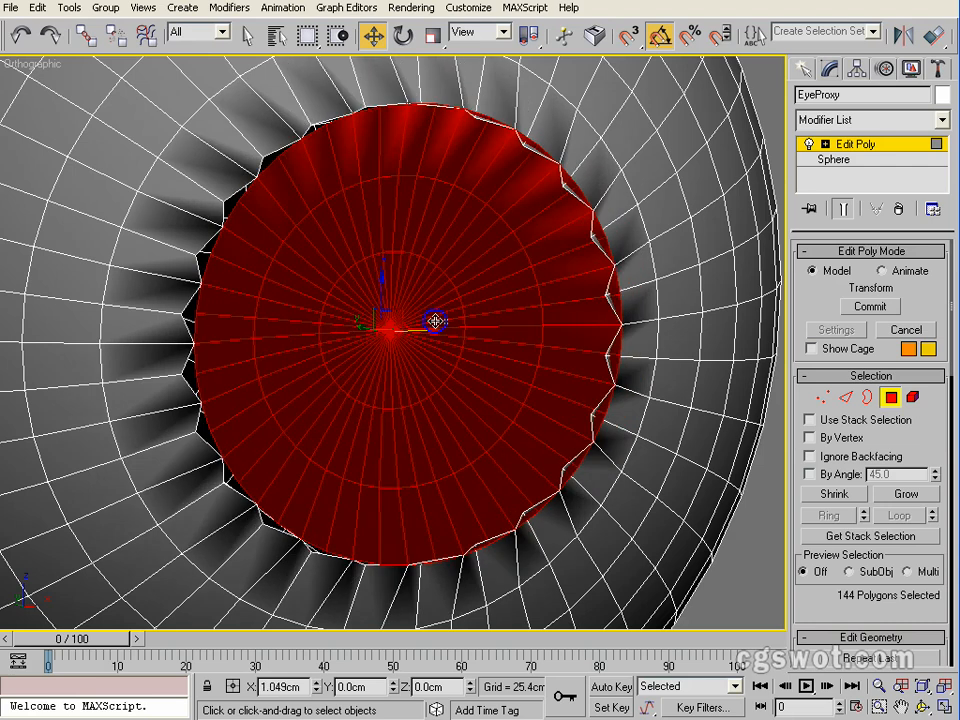
right_click(436, 321)
Step: Switch to Vertex level and test the weld by picking and moving a single vertex on the iris rim
middle_drag(399, 305, 479, 425)
scroll(391, 373, up, 1)
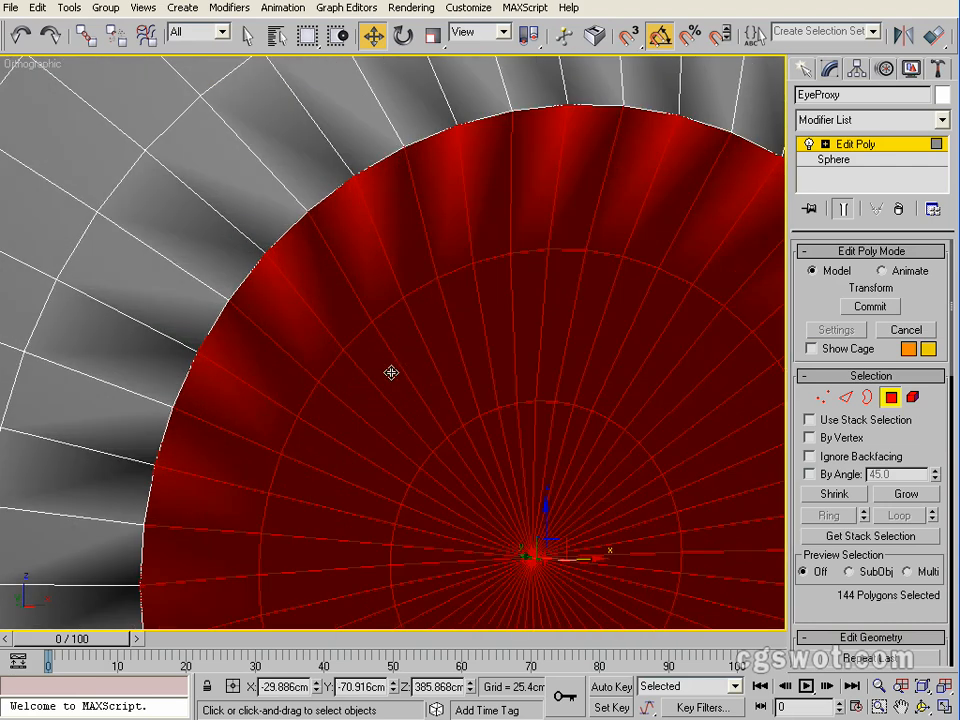
alt+middle_drag(391, 373, 471, 332)
click(822, 397)
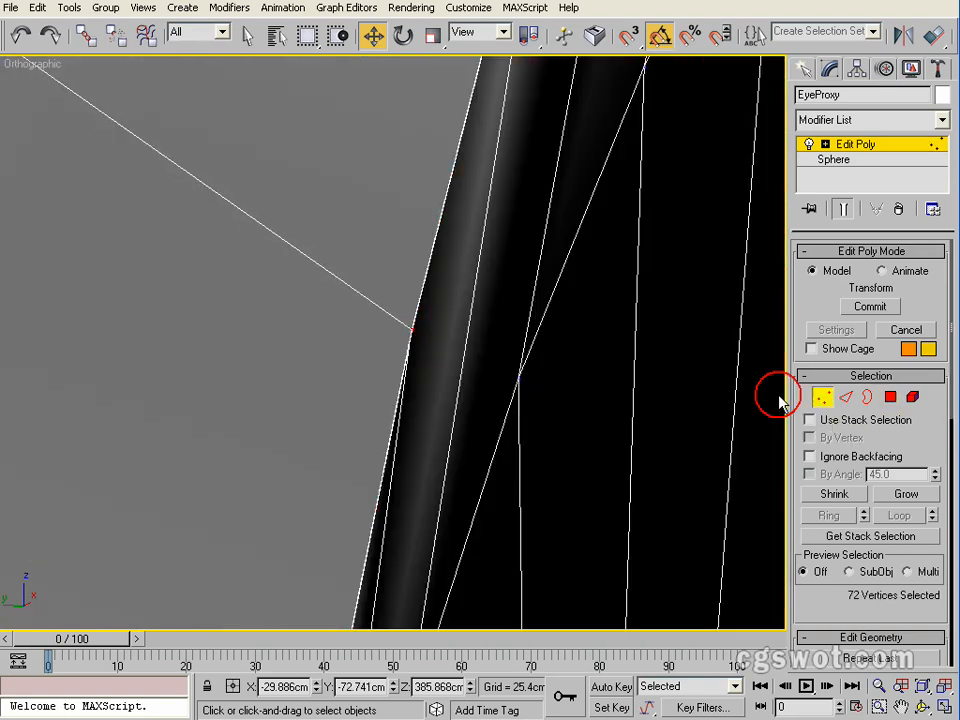
click(420, 332)
drag(386, 337, 340, 322)
scroll(476, 390, down, 5)
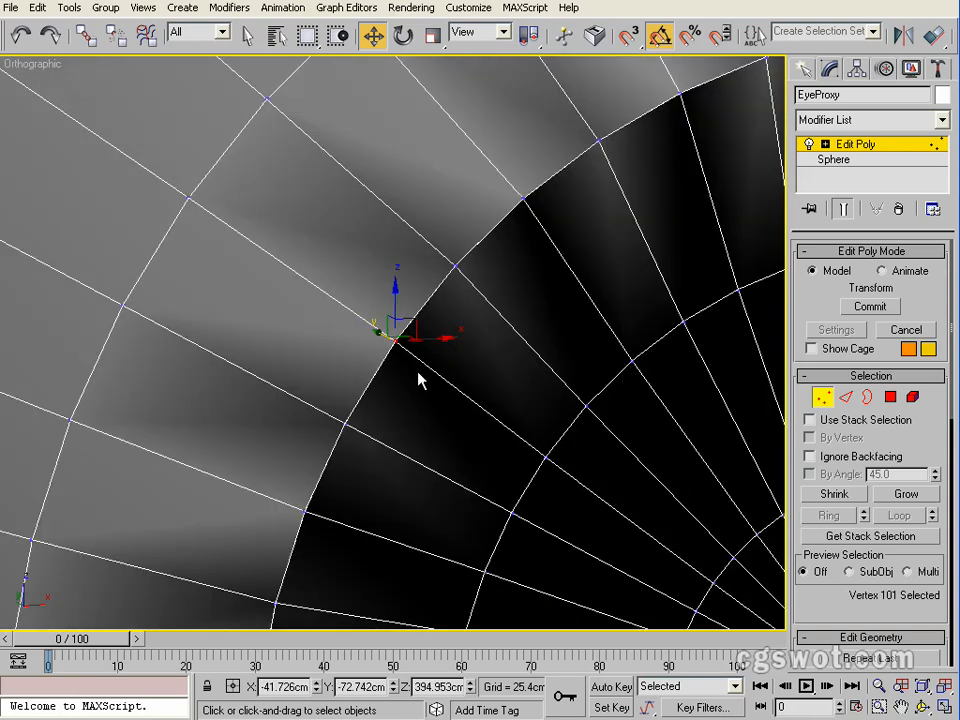
Step: Inspect the shading around the iris rim and undo the rim vertex weld
scroll(418, 372, down, 5)
middle_drag(510, 405, 403, 281)
alt+middle_drag(549, 315, 591, 300)
middle_drag(525, 301, 557, 401)
scroll(517, 384, up, 4)
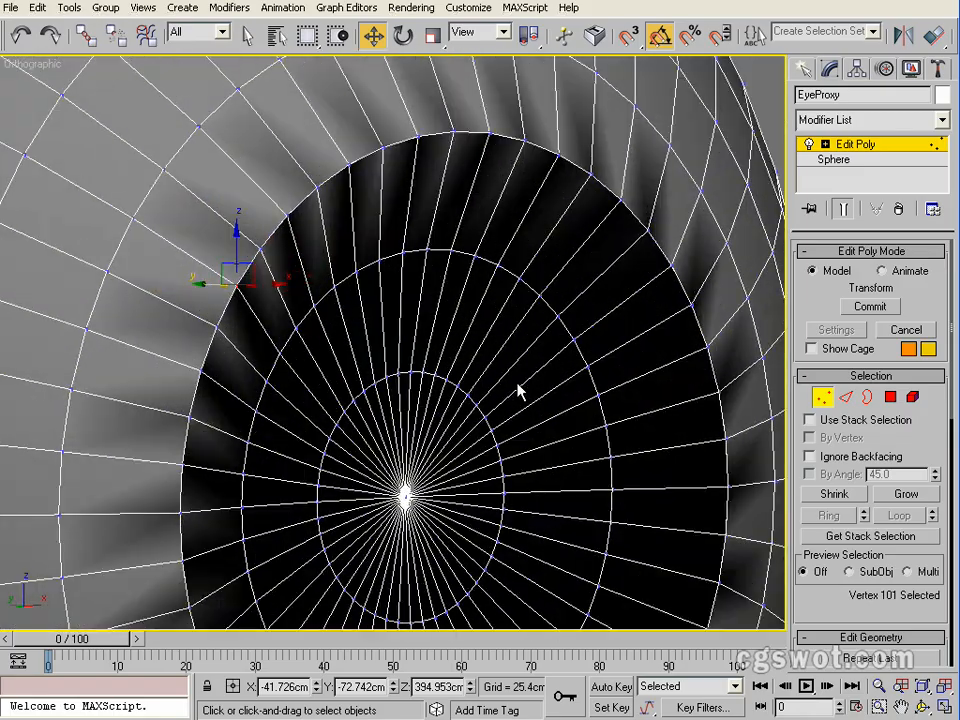
scroll(517, 390, down, 3)
alt+middle_drag(499, 317, 490, 343)
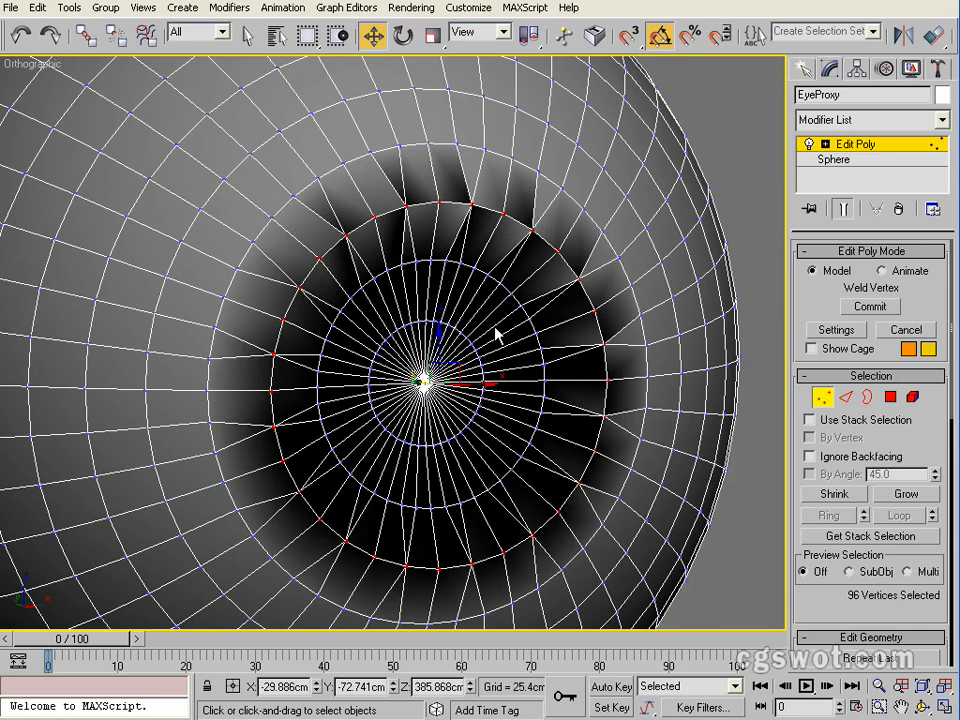
key(ctrl+z)
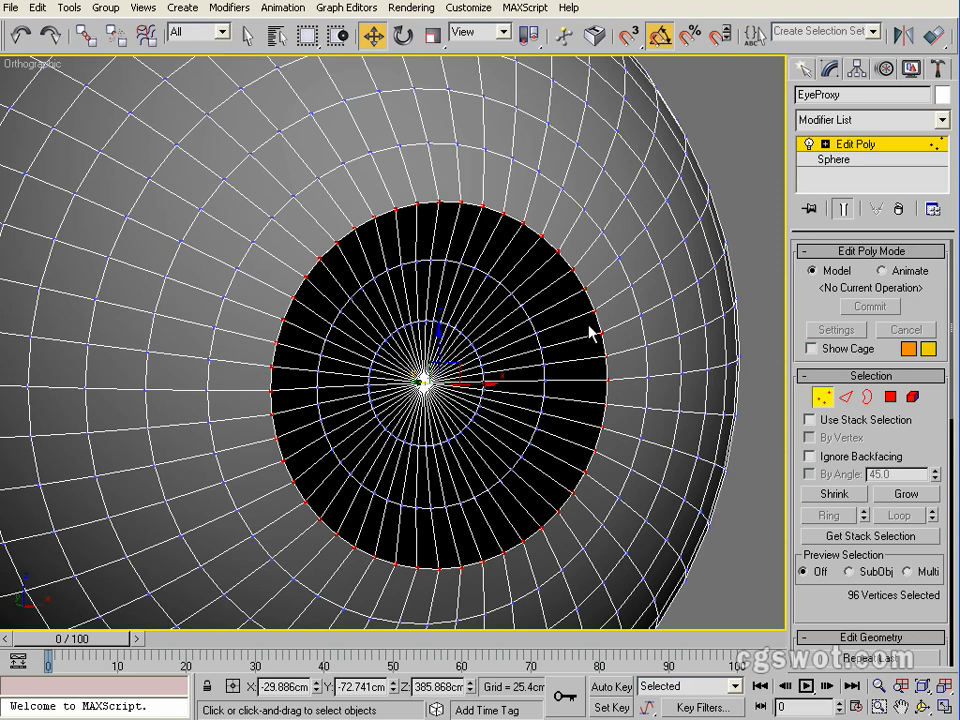
Step: Switch to Polygon level and test-move the iris polygons along the X axis, cancelling the move
click(890, 397)
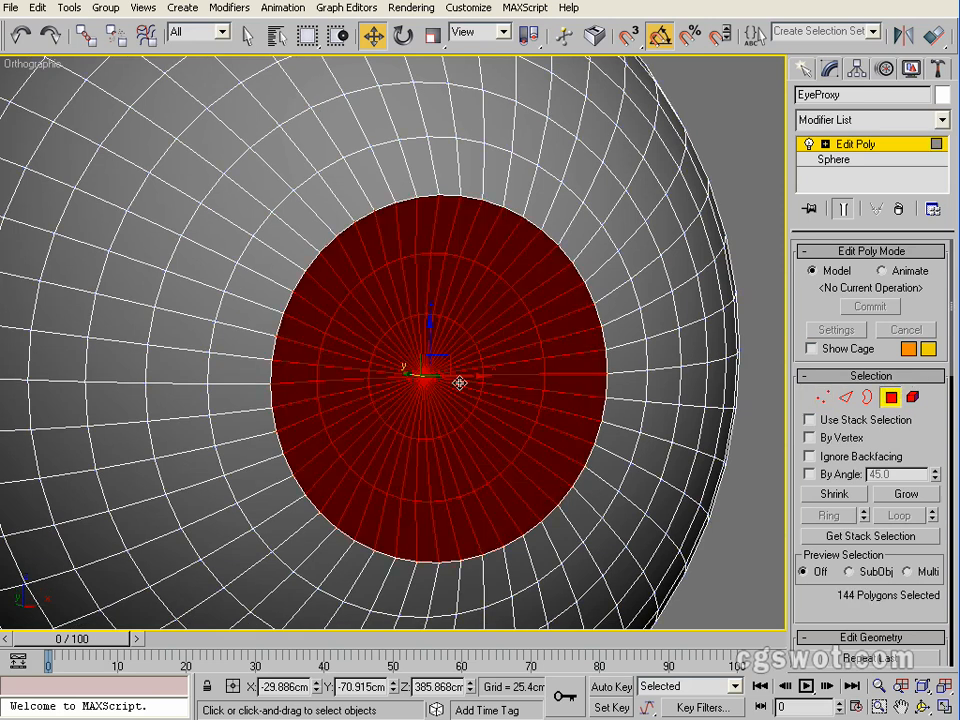
mouse_move(459, 383)
mouse_down()
mouse_move(512, 377)
mouse_move(407, 375)
mouse_move(527, 377)
mouse_move(465, 396)
mouse_up()
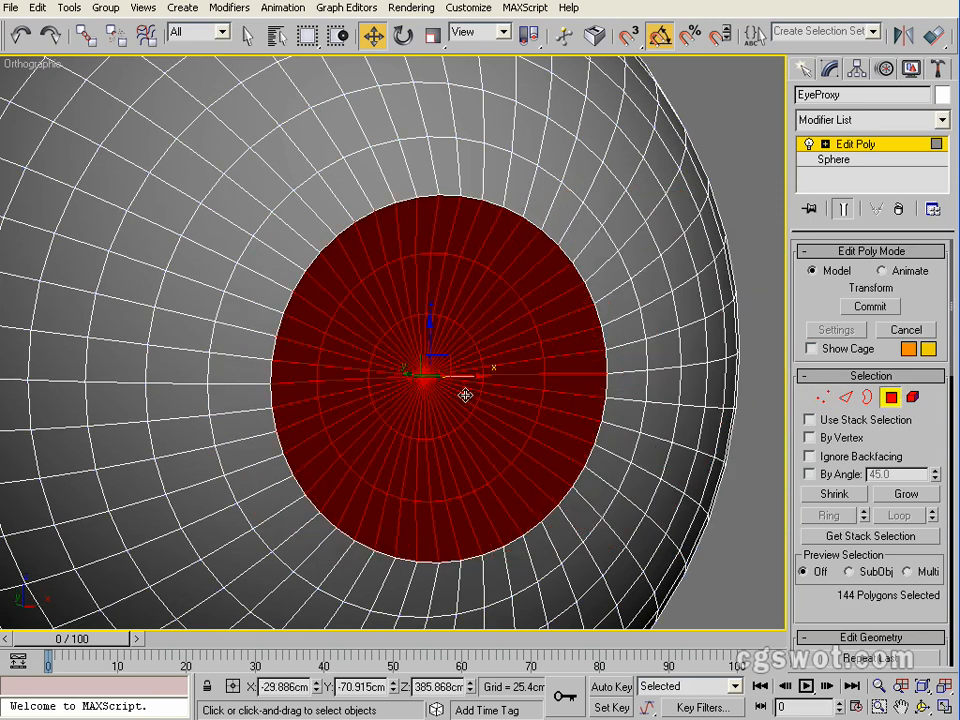
mouse_move(456, 356)
alt+middle_down()
mouse_move(493, 375)
mouse_move(440, 345)
alt+middle_up()
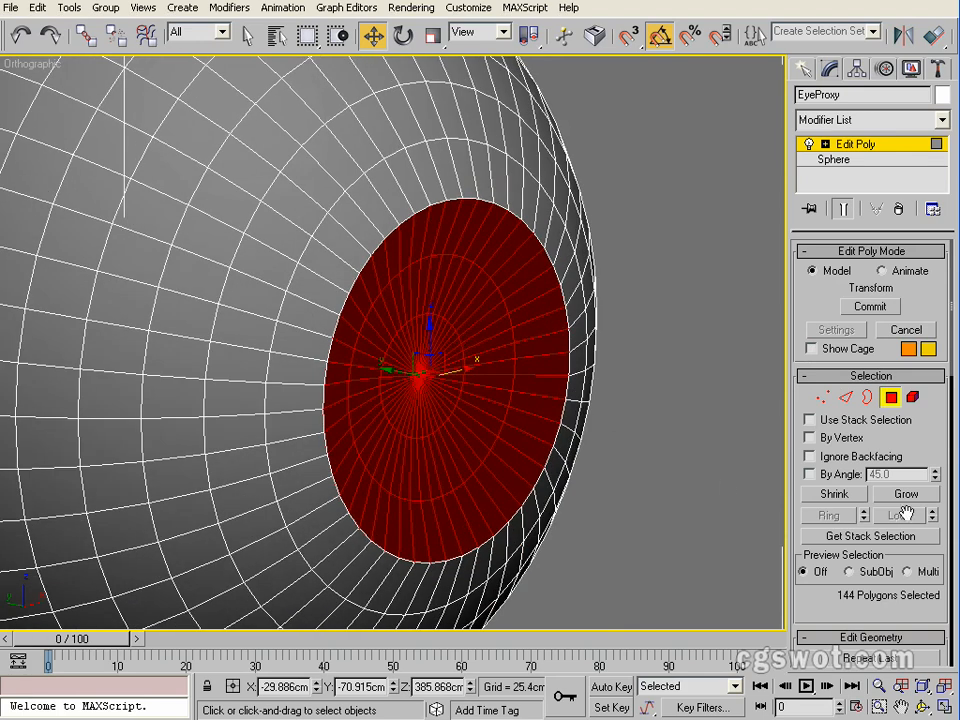
Step: Flip the normals of the selected iris polygons
drag(920, 447, 945, 167)
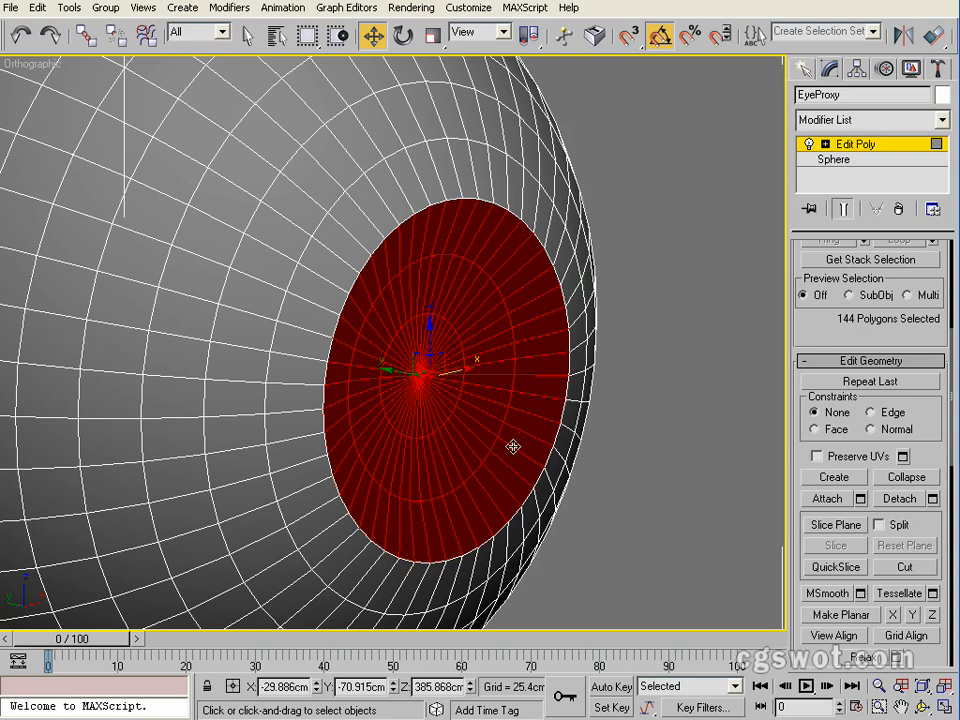
drag(930, 527, 946, 592)
drag(934, 476, 934, 441)
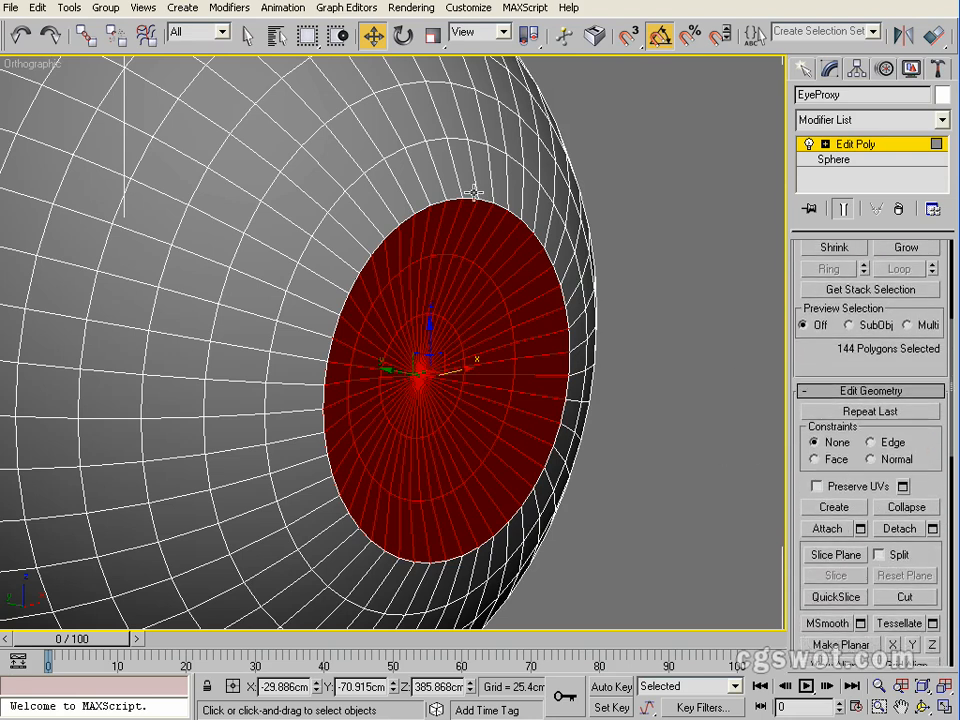
drag(934, 489, 934, 328)
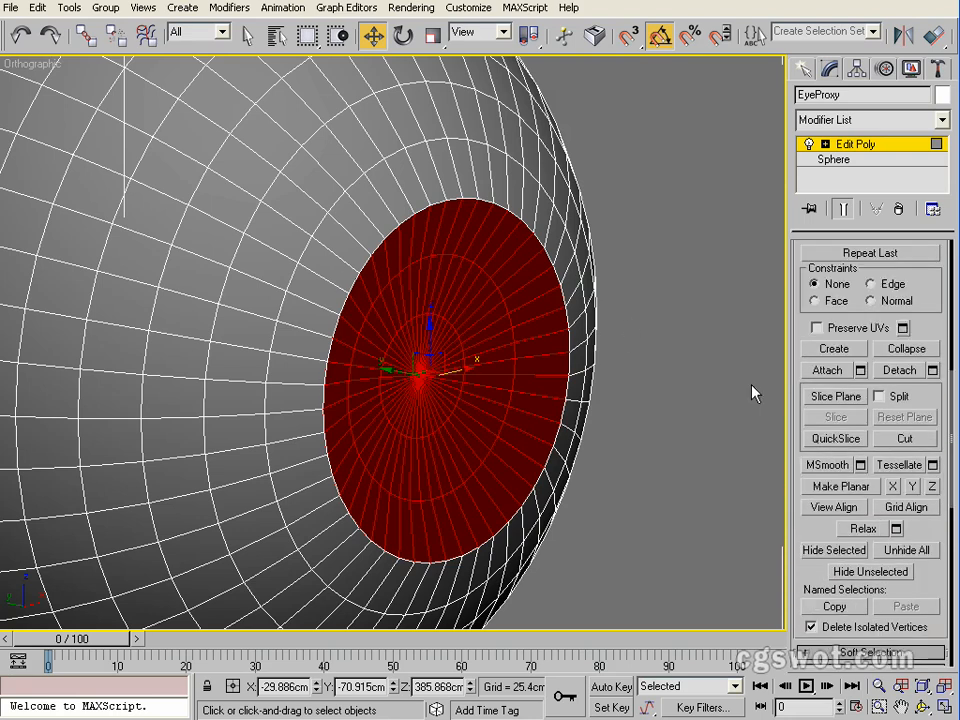
drag(934, 397, 933, 117)
click(900, 495)
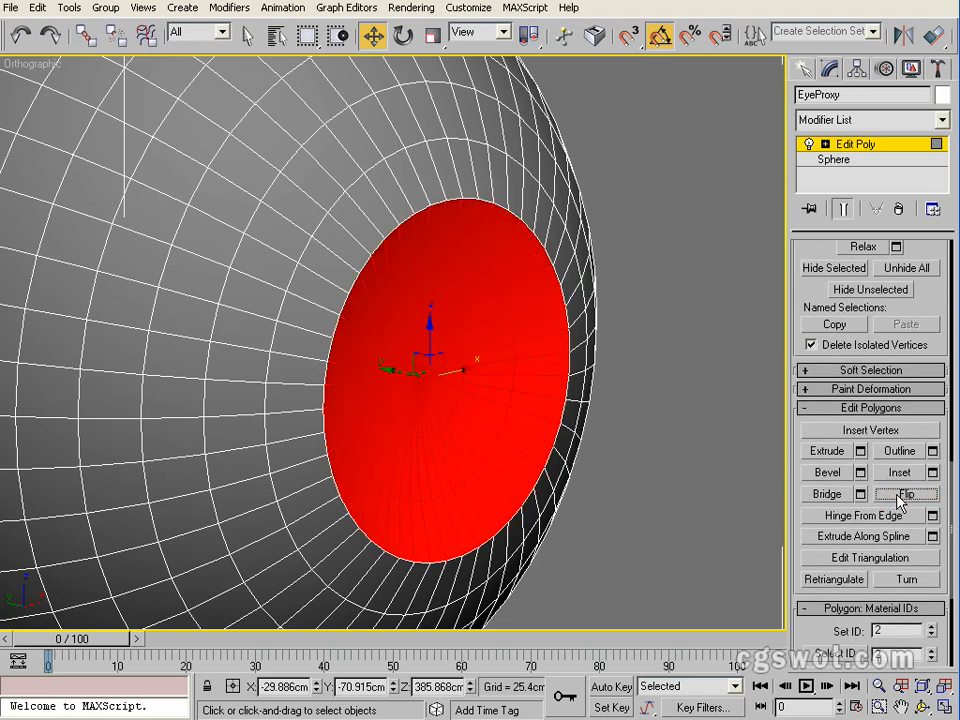
Step: Render the orthographic view to check the flipped iris polygons, and close the rendered frame
middle_drag(503, 465, 495, 491)
drag(920, 48, 700, 47)
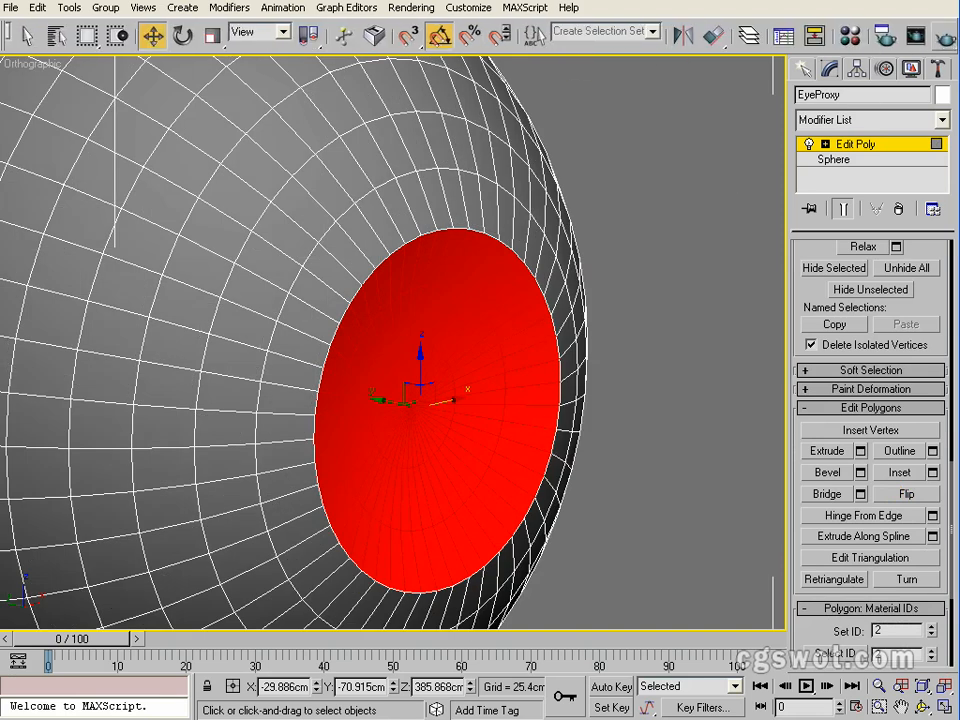
click(916, 36)
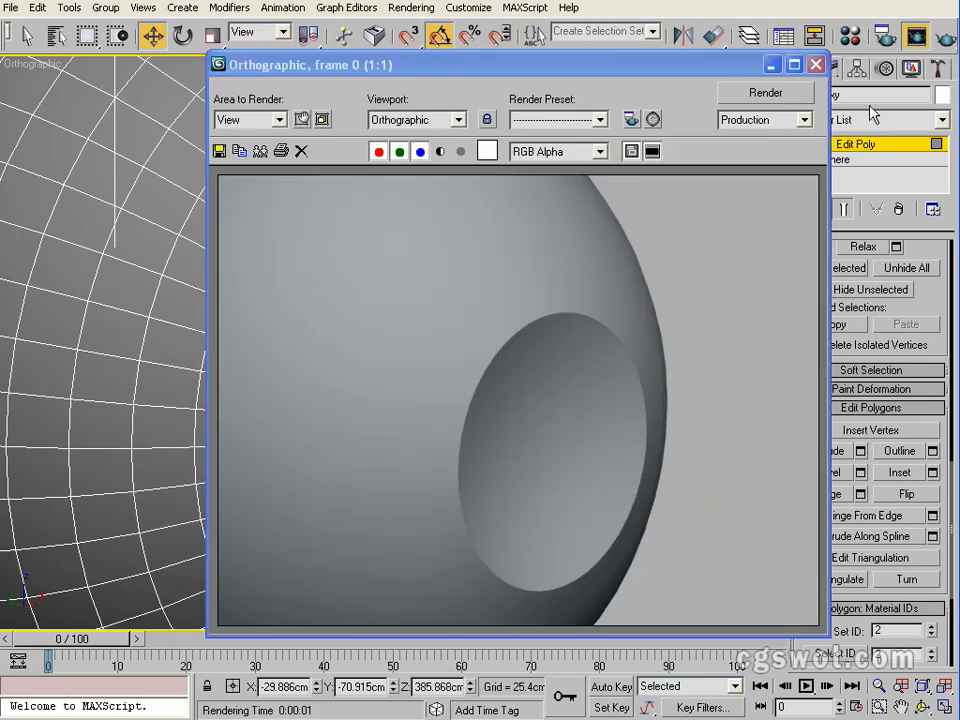
click(815, 67)
scroll(336, 452, down, 2)
scroll(413, 413, up, 5)
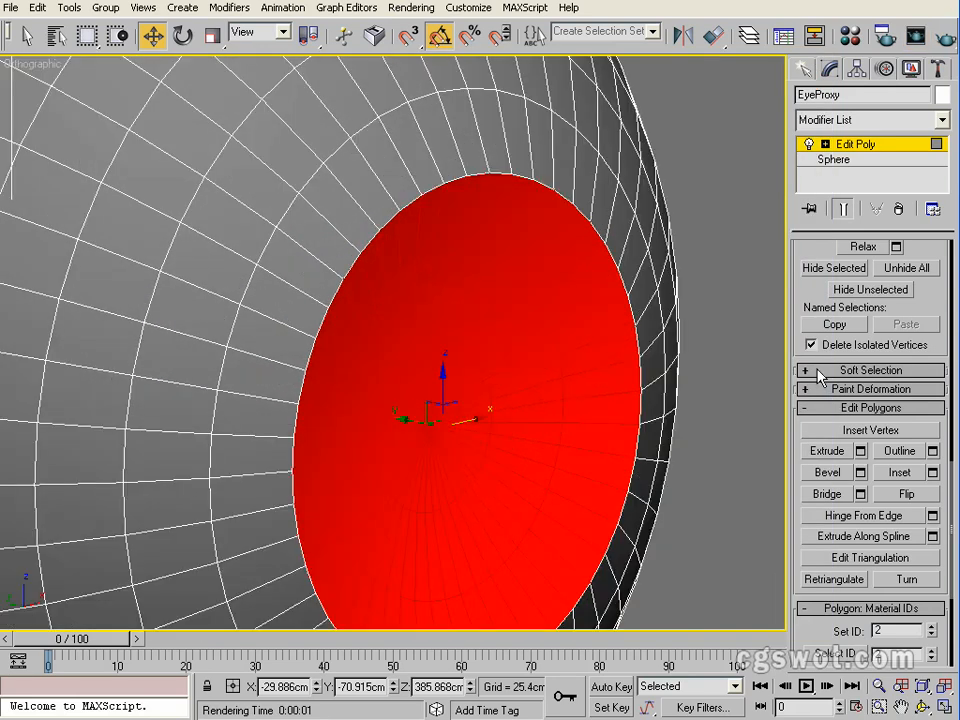
Step: Return to Vertex level and show the eye in the Left view
drag(928, 296, 934, 606)
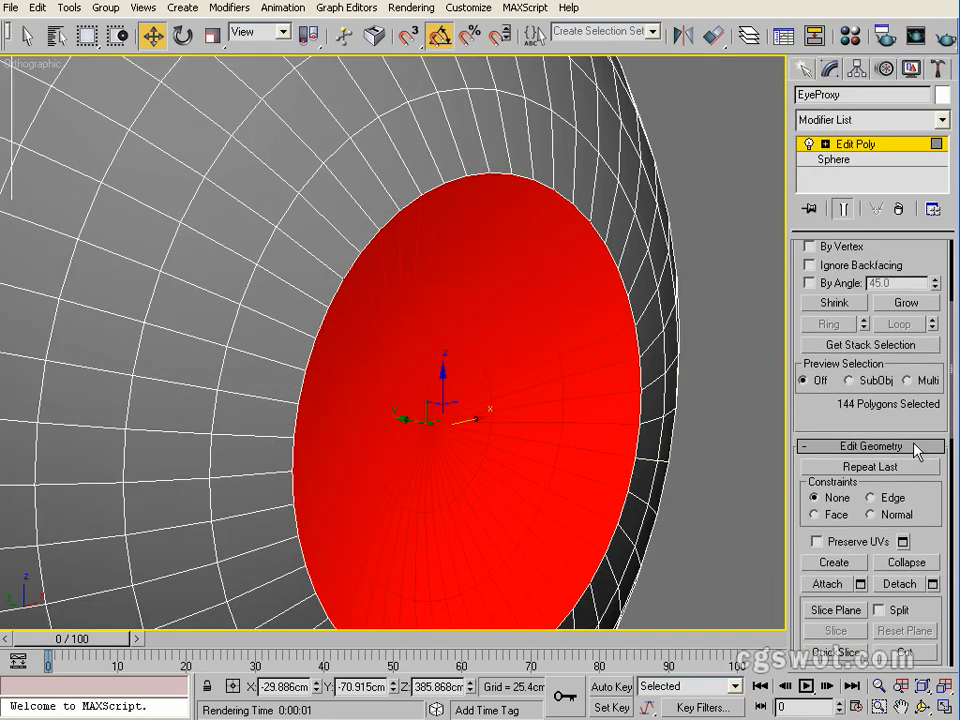
drag(926, 446, 922, 575)
click(822, 397)
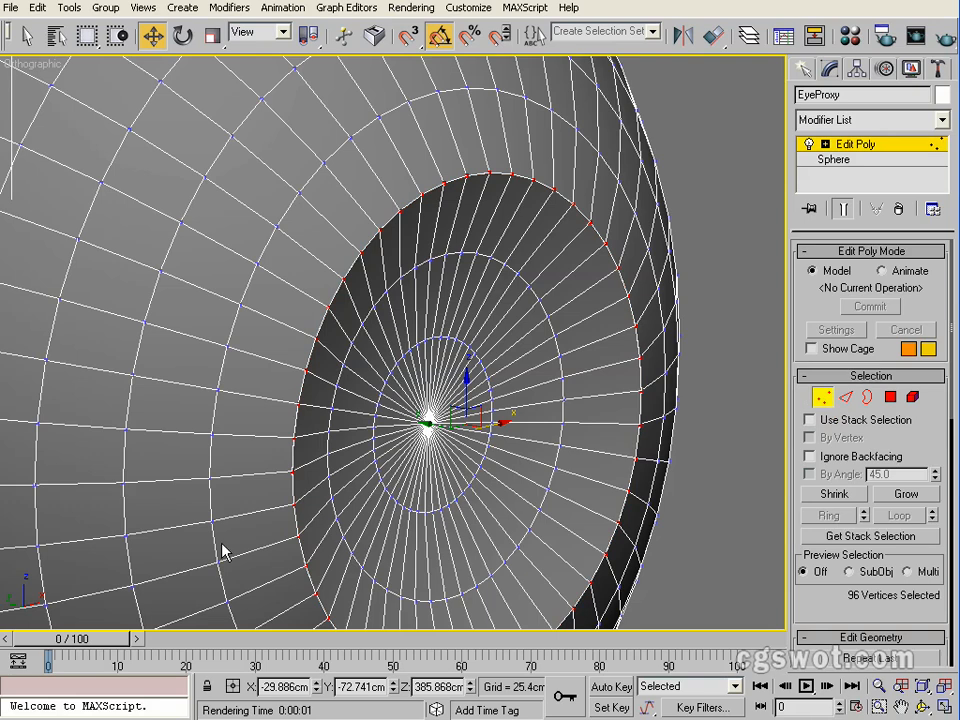
alt+middle_drag(221, 551, 309, 540)
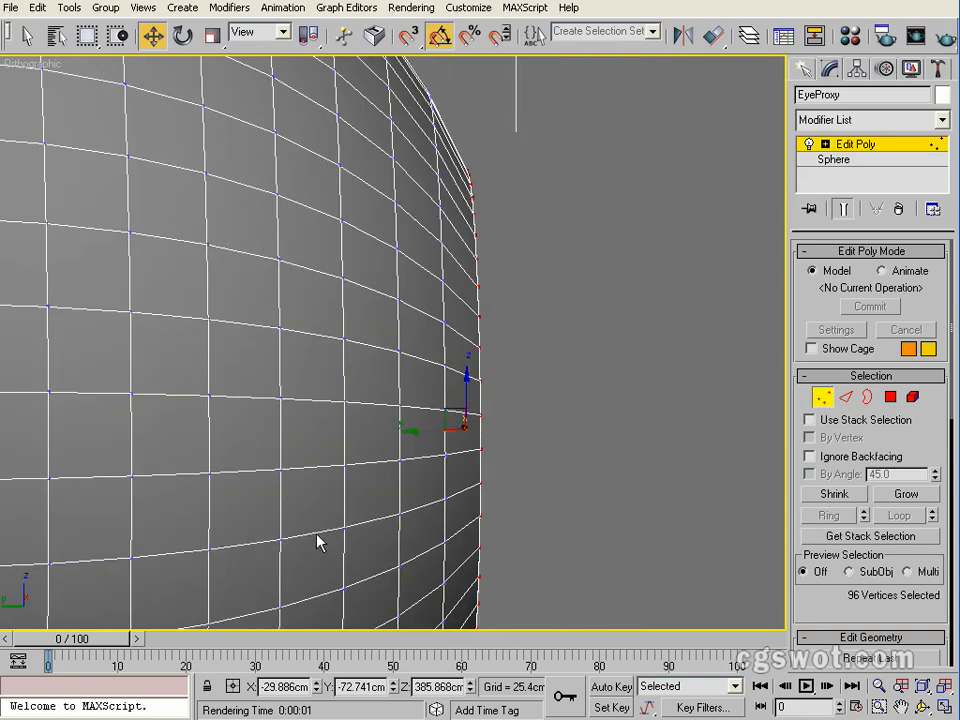
key(l)
Step: Select all vertices along the iris rim in wireframe display, and restore the shaded display
scroll(428, 262, down, 2)
middle_drag(431, 264, 430, 358)
scroll(452, 242, up, 4)
middle_drag(470, 242, 397, 634)
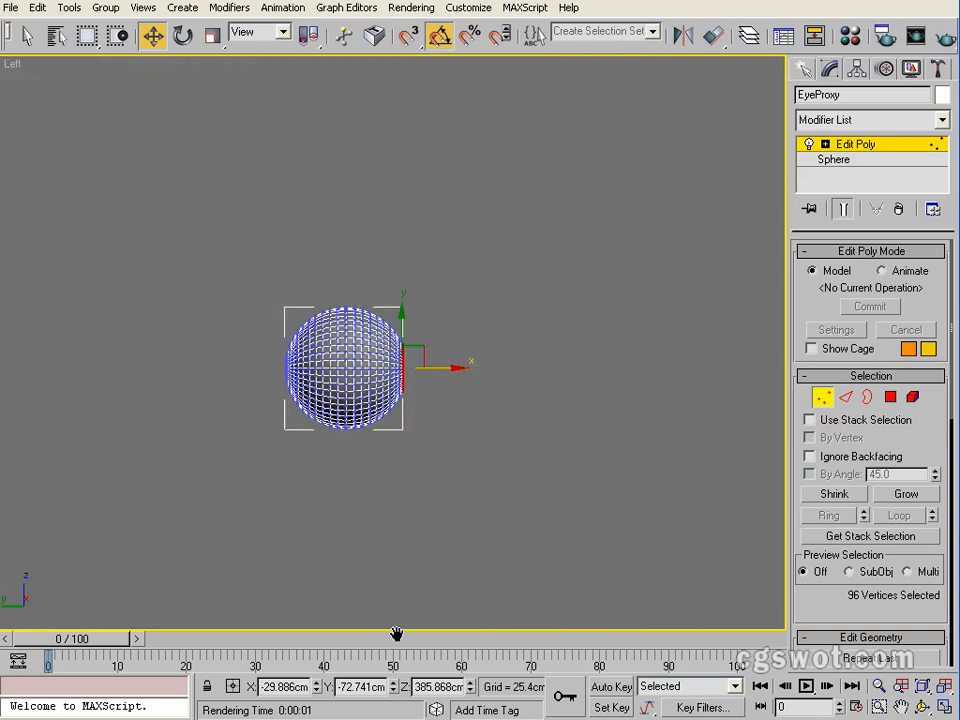
scroll(402, 336, up, 3)
middle_drag(402, 336, 407, 332)
scroll(458, 483, up, 3)
middle_drag(458, 483, 453, 386)
scroll(478, 326, up, 5)
middle_drag(569, 340, 437, 509)
scroll(426, 523, down, 2)
key(F3)
middle_drag(482, 414, 503, 319)
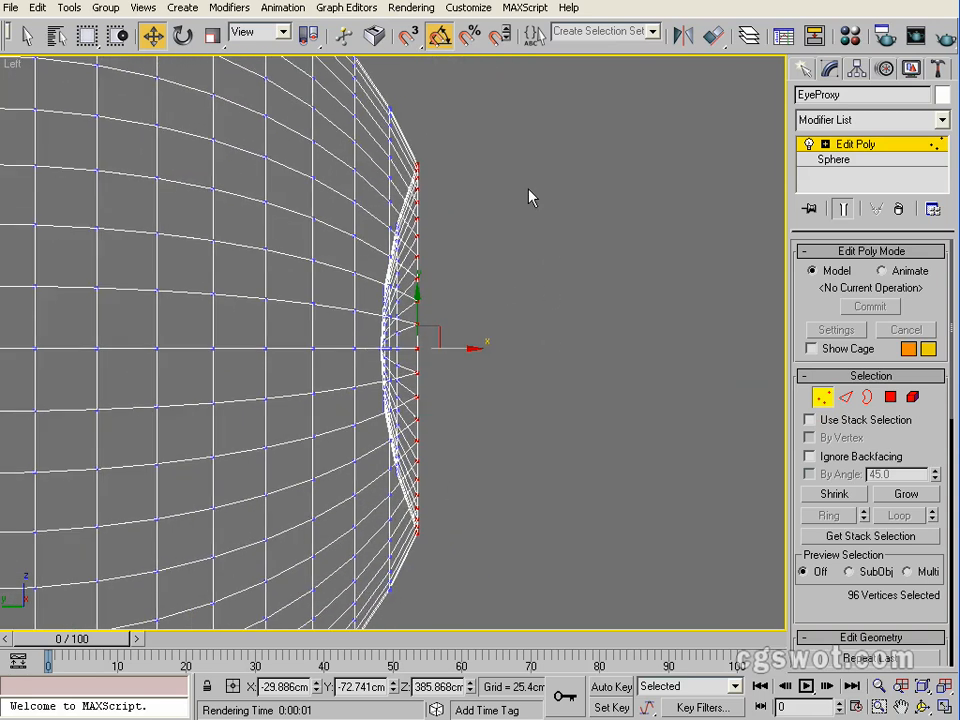
drag(538, 128, 412, 598)
key(F3)
Step: Weld the selected iris rim vertices with a weld threshold of 0.254 cm
alt+middle_drag(512, 519, 515, 509)
alt+middle_drag(390, 522, 390, 517)
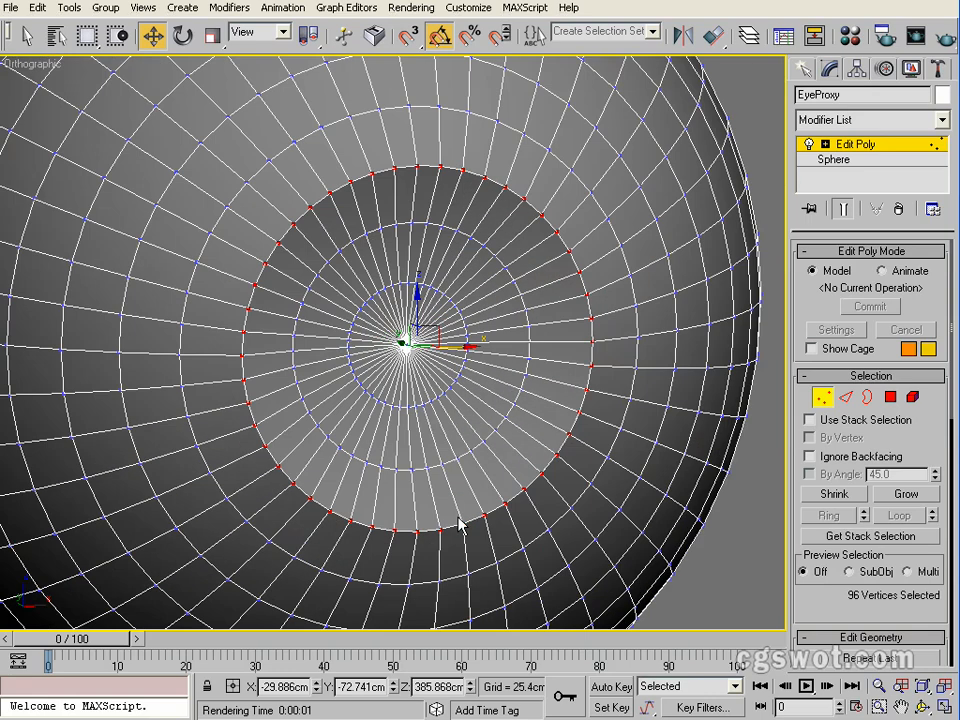
middle_drag(459, 520, 426, 464)
drag(853, 607, 852, 166)
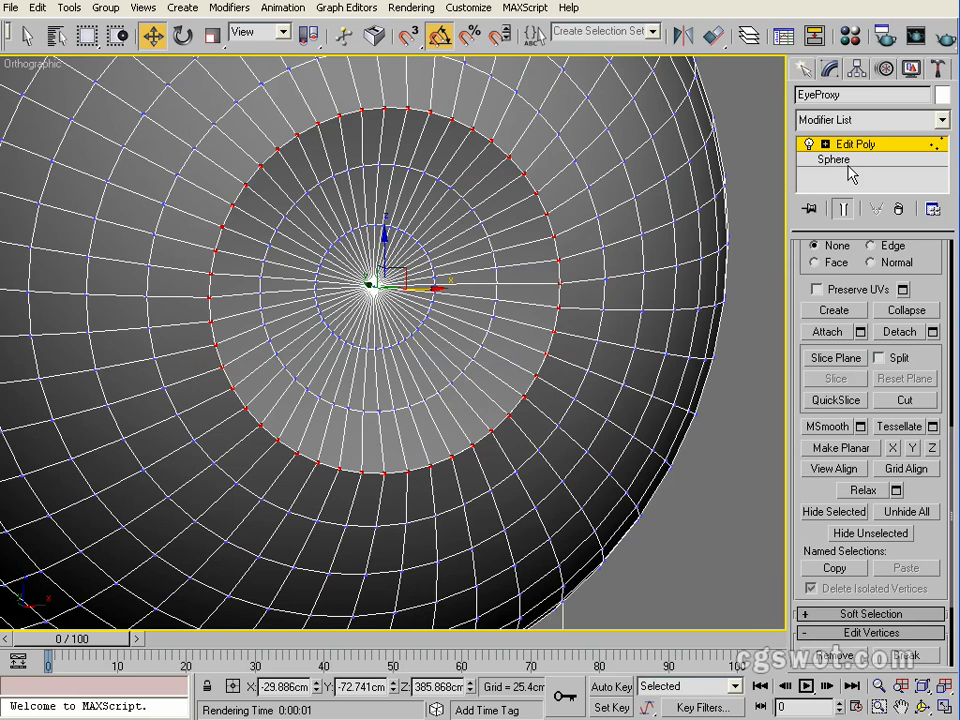
drag(934, 564, 934, 427)
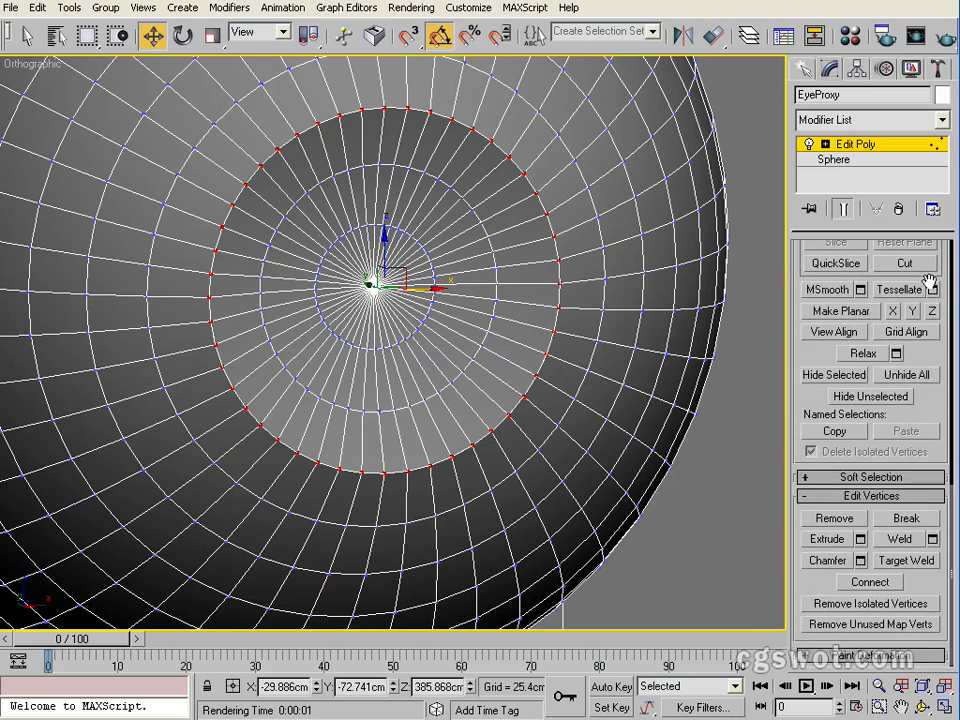
click(932, 539)
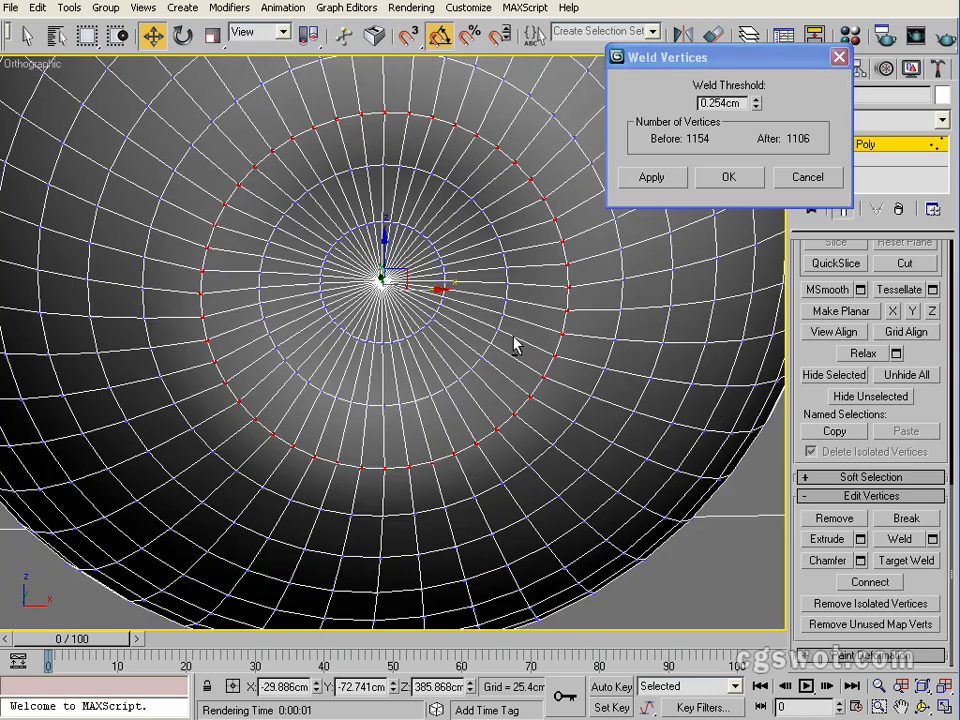
mouse_move(514, 337)
alt+middle_down()
mouse_move(417, 296)
mouse_move(395, 309)
mouse_move(477, 329)
mouse_move(526, 324)
alt+middle_up()
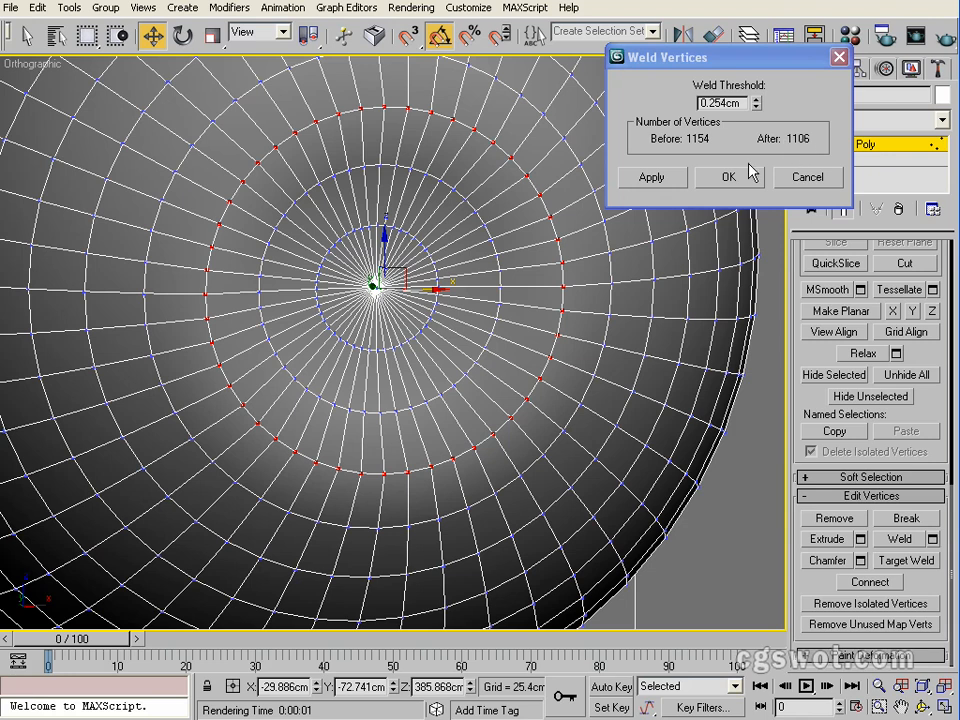
click(729, 177)
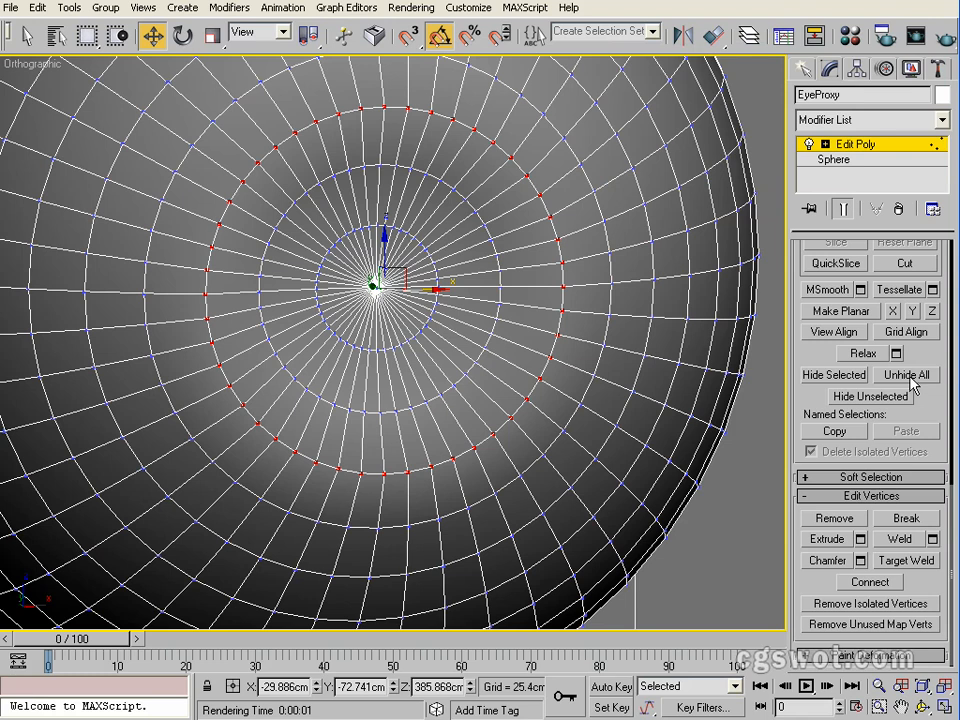
scroll(930, 403, up, 5)
drag(940, 263, 939, 436)
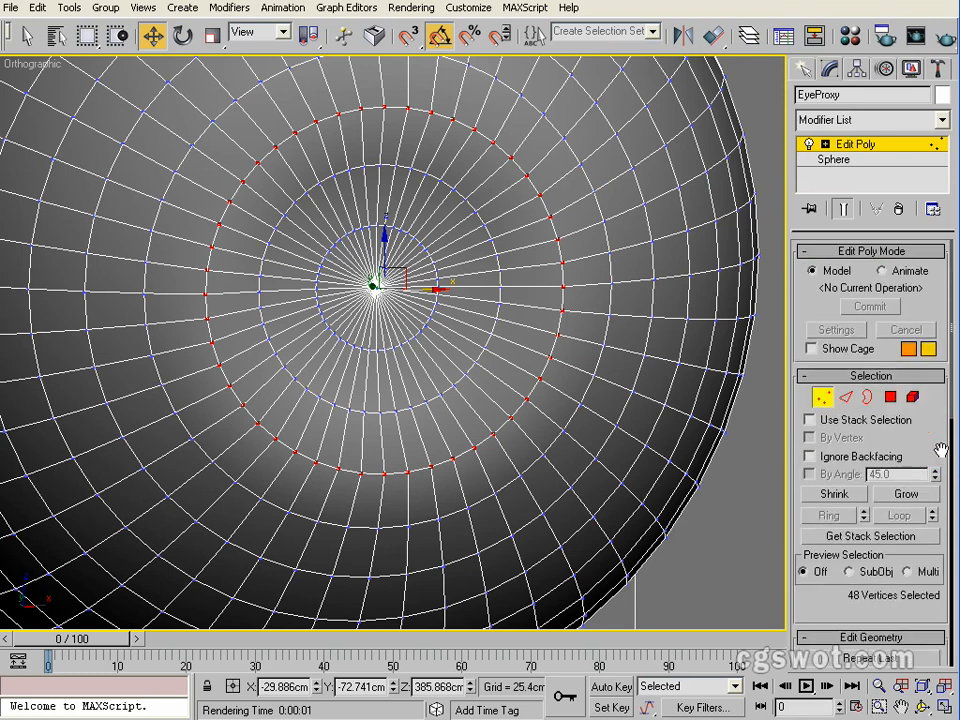
Step: Switch to Polygon level and assign the selected iris polygons to smoothing group 2 instead of group 1
alt+middle_drag(445, 350, 467, 343)
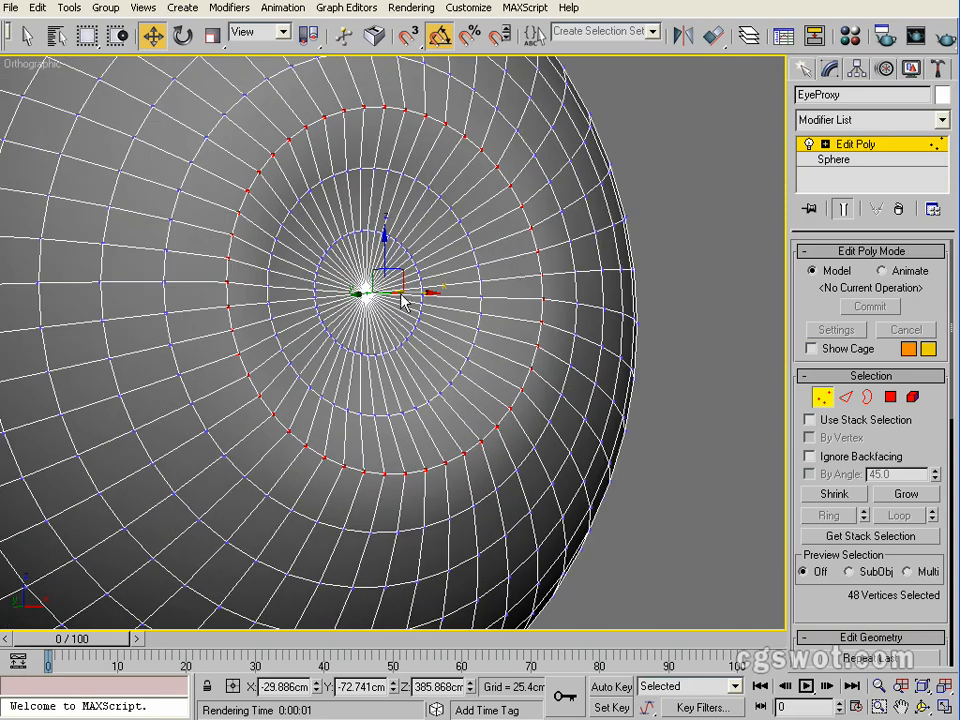
key(shift+z)
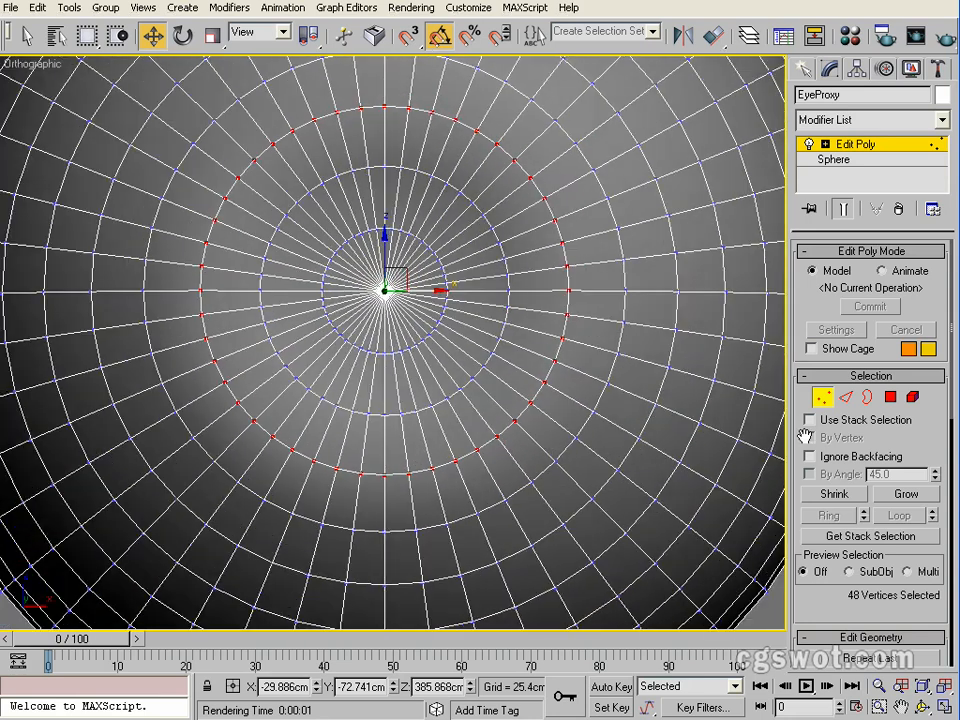
ctrl+click(890, 396)
scroll(523, 397, down, 3)
alt+middle_drag(524, 397, 608, 420)
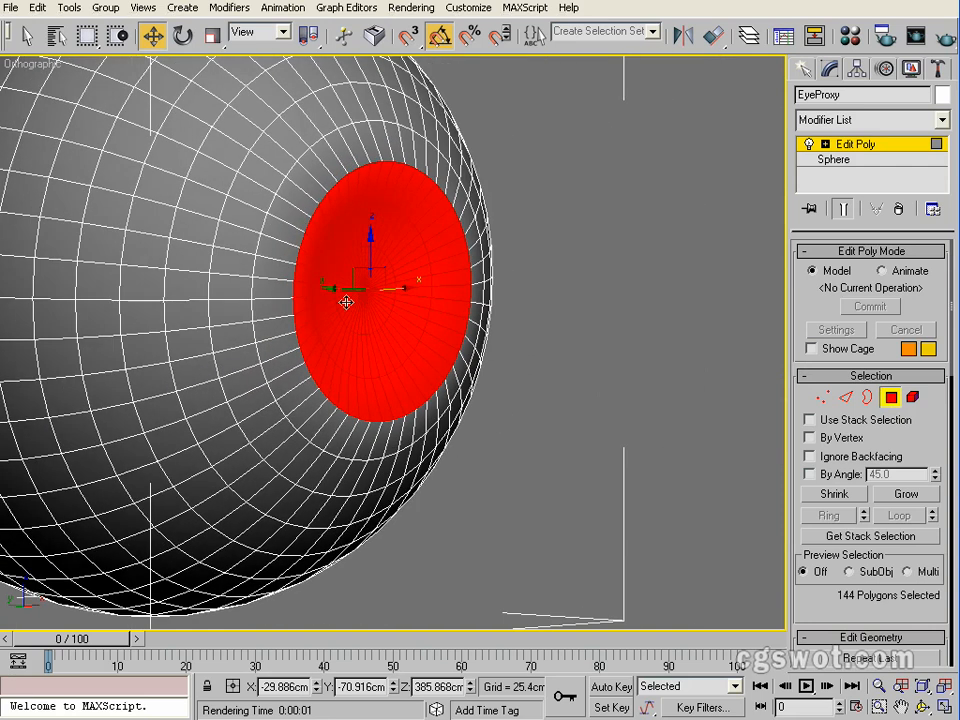
scroll(349, 298, up, 2)
alt+middle_drag(351, 289, 394, 292)
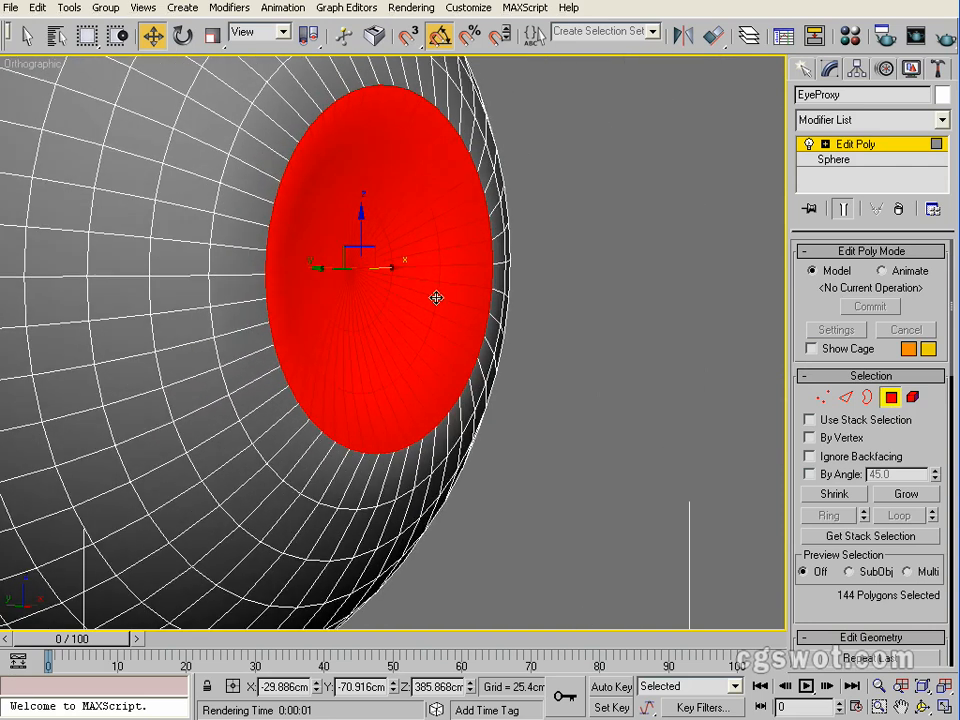
drag(905, 614, 911, 0)
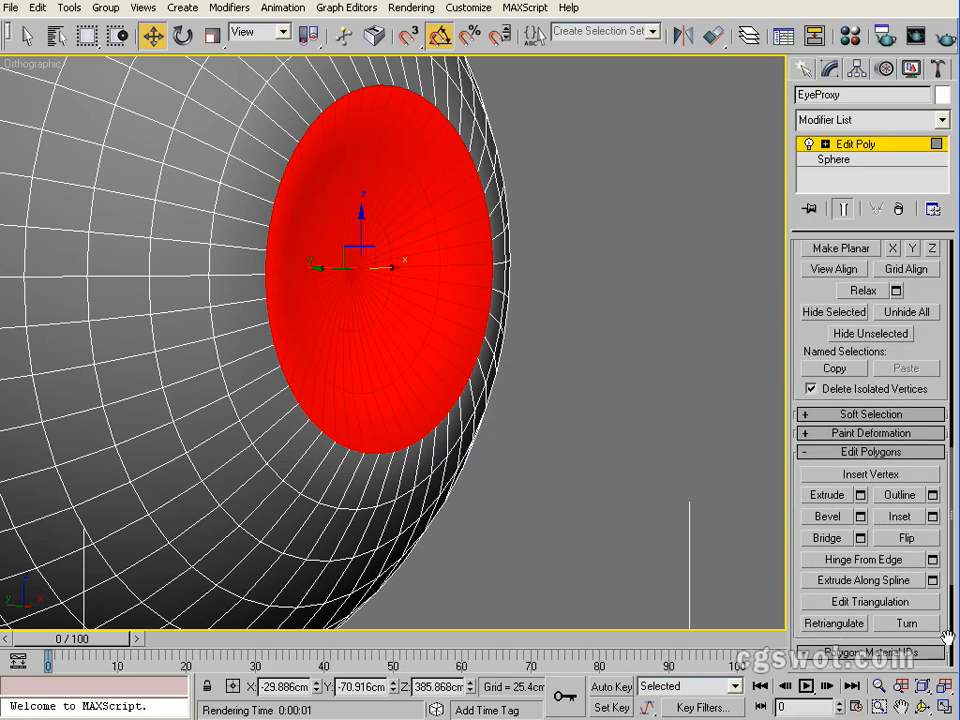
drag(945, 637, 940, 273)
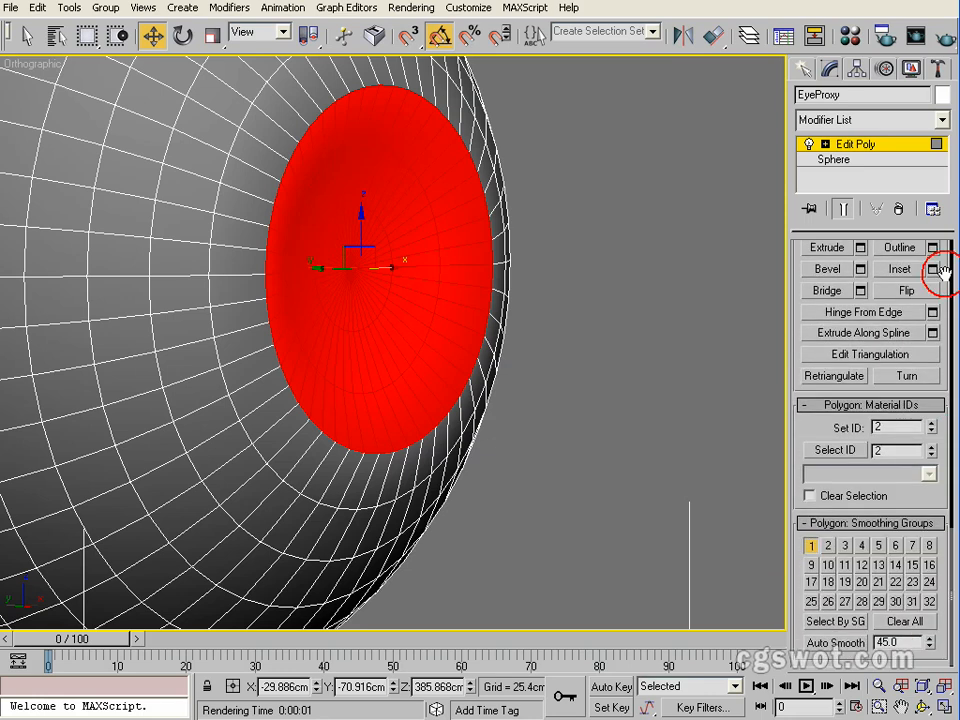
click(840, 643)
mouse_move(700, 478)
alt+middle_down()
mouse_move(688, 467)
mouse_move(556, 481)
mouse_move(467, 463)
mouse_move(426, 468)
mouse_move(371, 326)
mouse_move(403, 356)
mouse_move(581, 358)
mouse_move(574, 336)
mouse_move(600, 360)
alt+middle_up()
scroll(600, 360, down, 3)
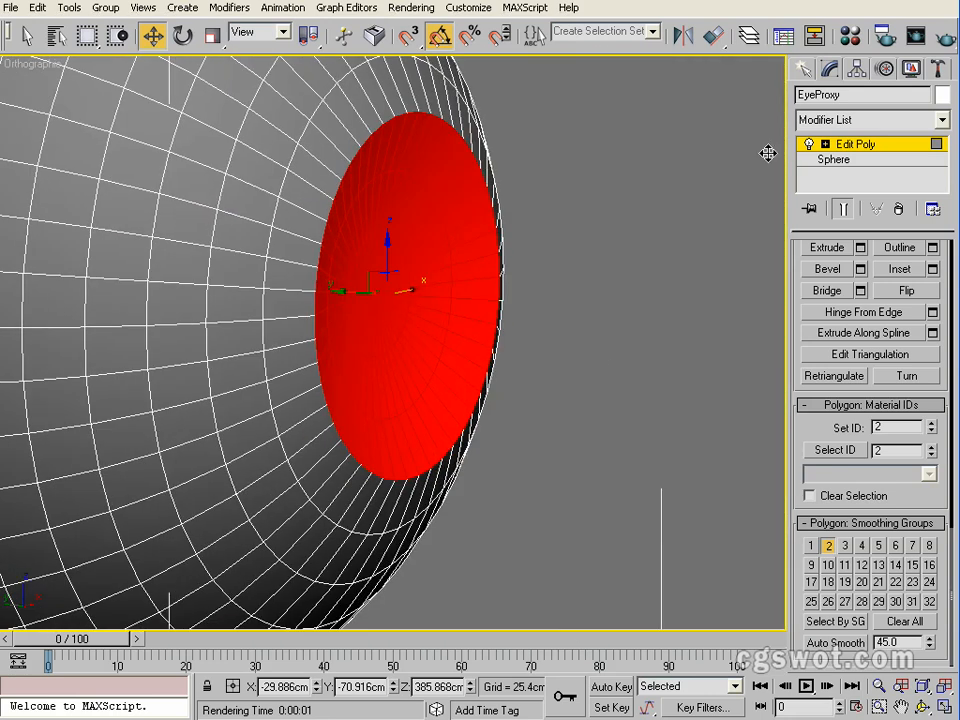
Step: Render the orthographic view to check the iris smoothing, close the rendered frame, and leave Polygon level
click(941, 44)
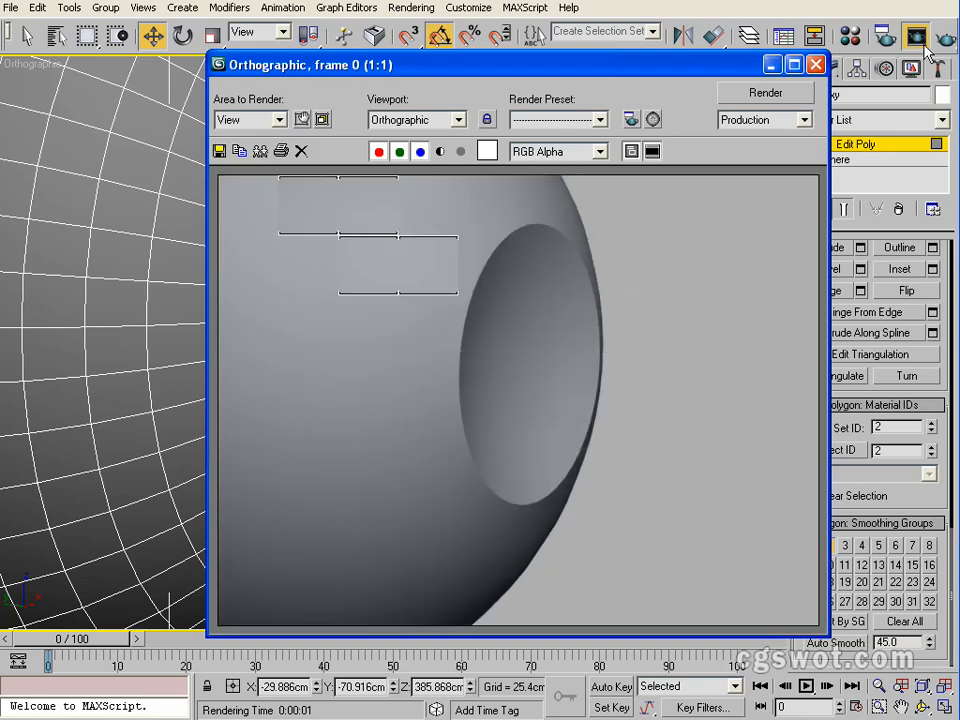
click(816, 65)
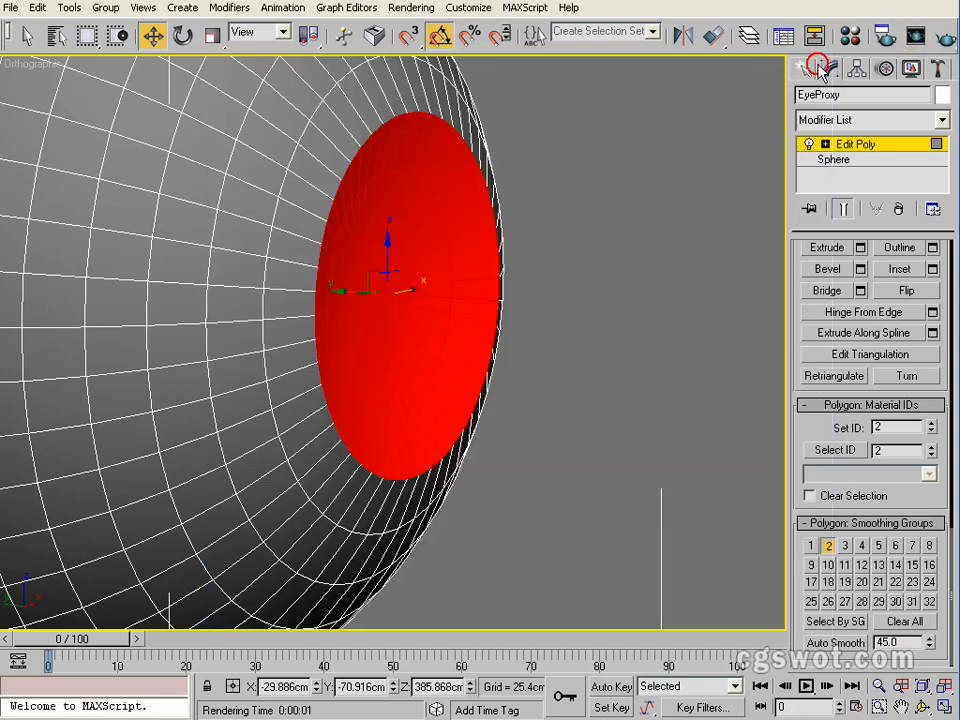
click(868, 146)
scroll(441, 368, down, 3)
scroll(480, 380, up, 1)
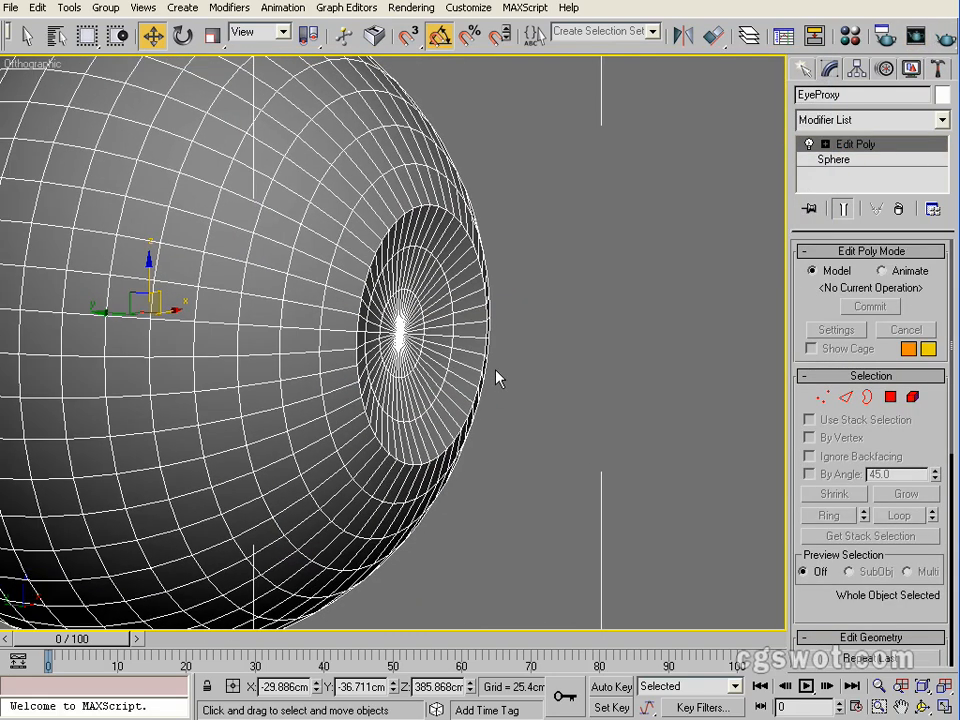
Step: Return to Polygon level and set the iris polygons' material ID to 1
click(889, 404)
middle_drag(516, 438, 496, 365)
drag(945, 622, 932, 75)
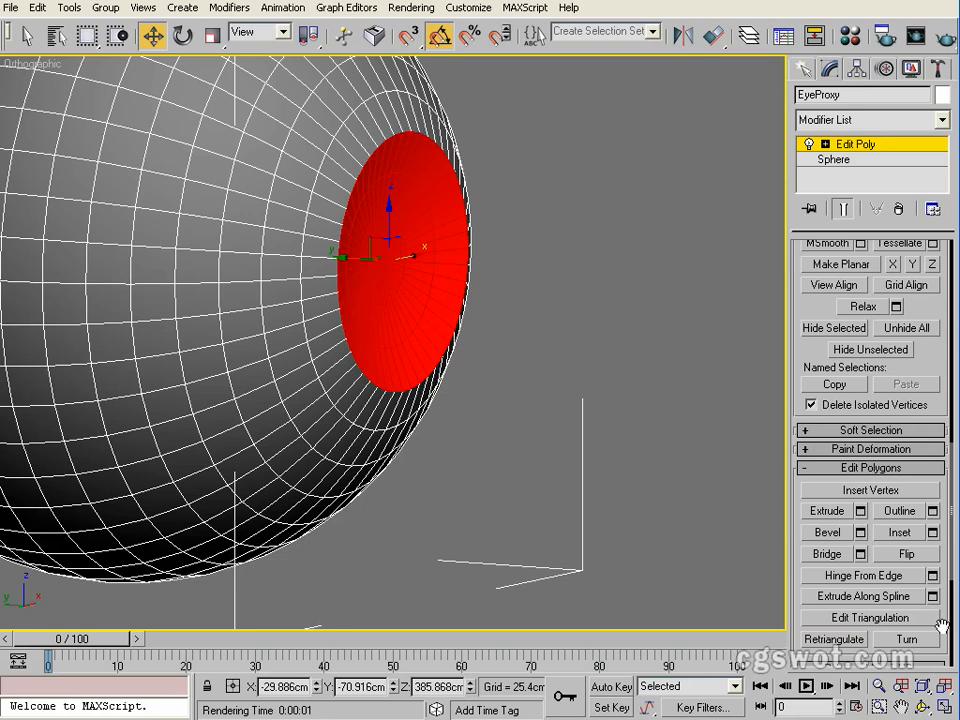
drag(945, 622, 944, 180)
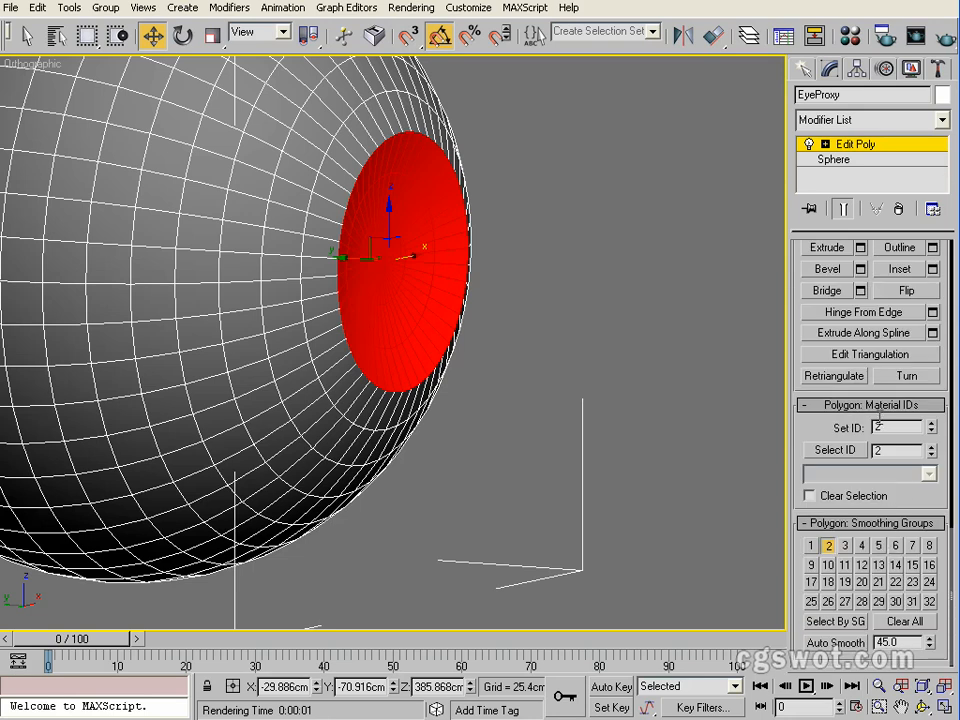
double_click(898, 428)
Step: Invert the selection to the eyeball polygons outside the iris, set their material ID to 1, and leave Polygon level
click(37, 7)
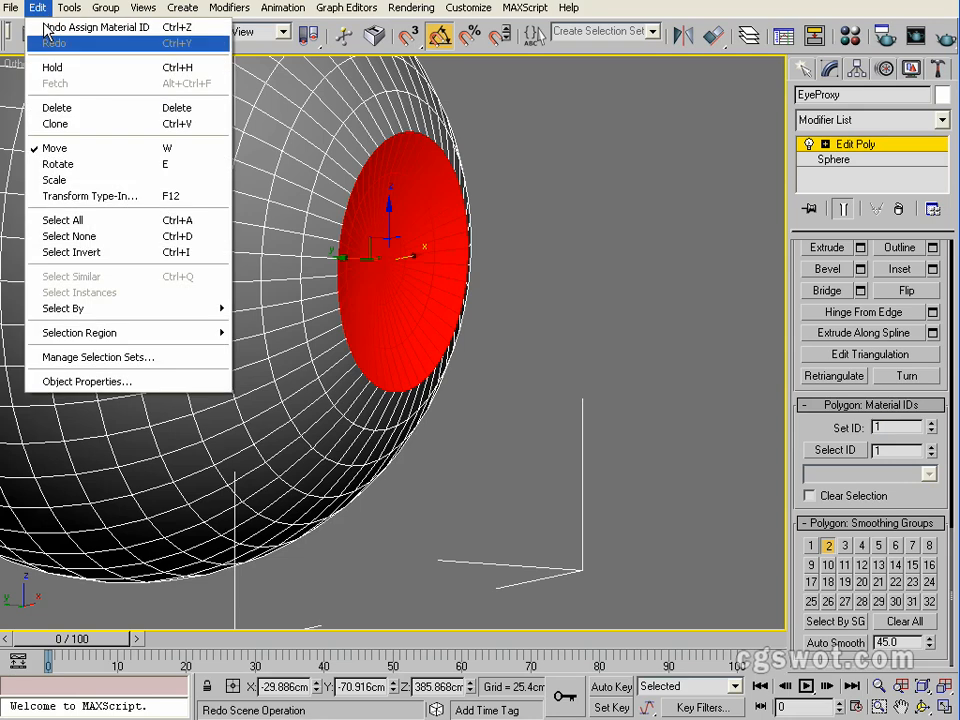
click(116, 253)
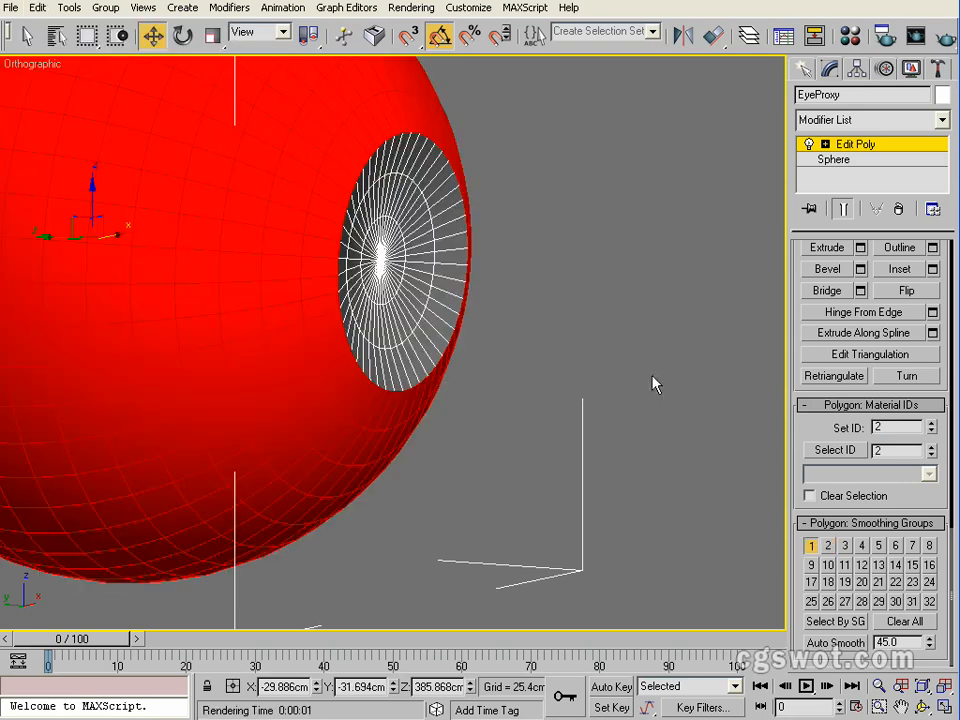
key(z)
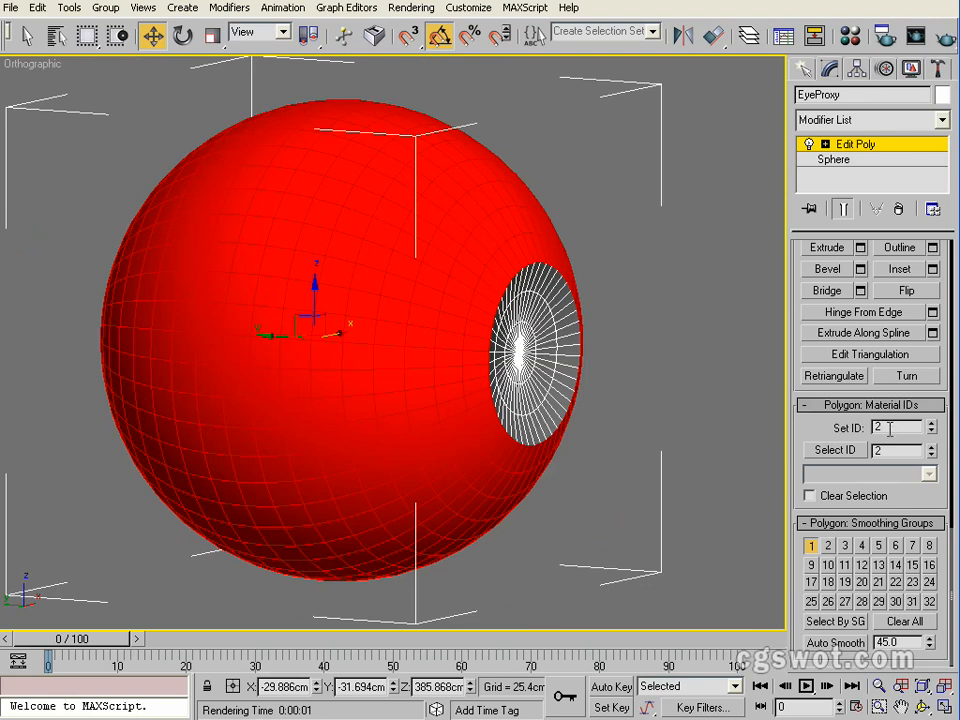
drag(890, 428, 852, 429)
text(1)
key(Return)
click(881, 144)
Step: Open the Material Editor and place it beside the eye so the iris stays in view
scroll(403, 345, down, 2)
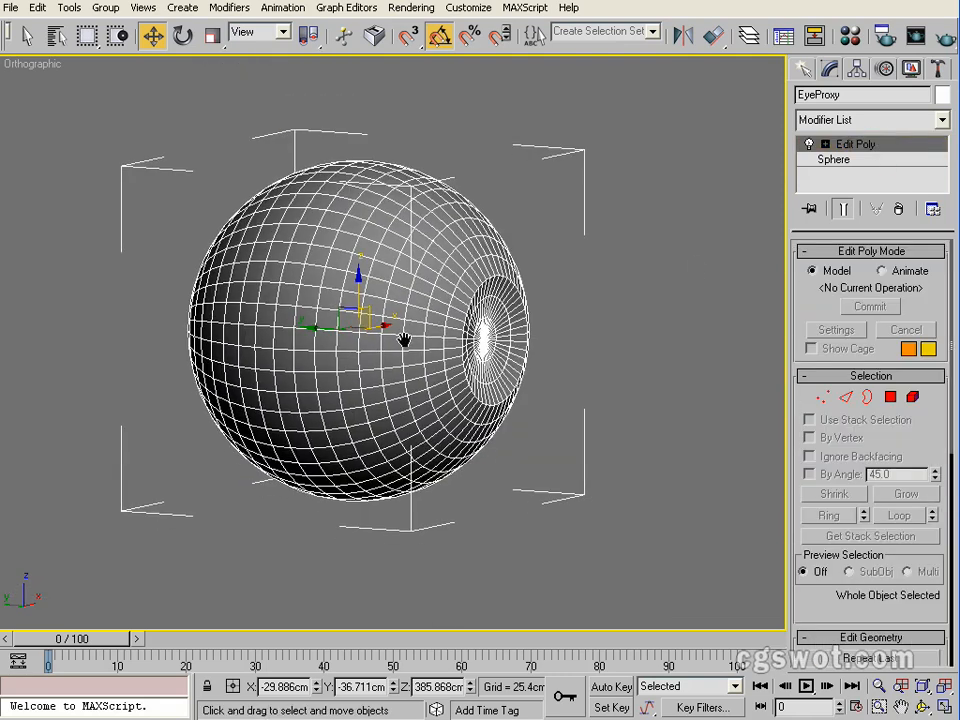
scroll(487, 370, up, 2)
alt+middle_drag(487, 370, 584, 368)
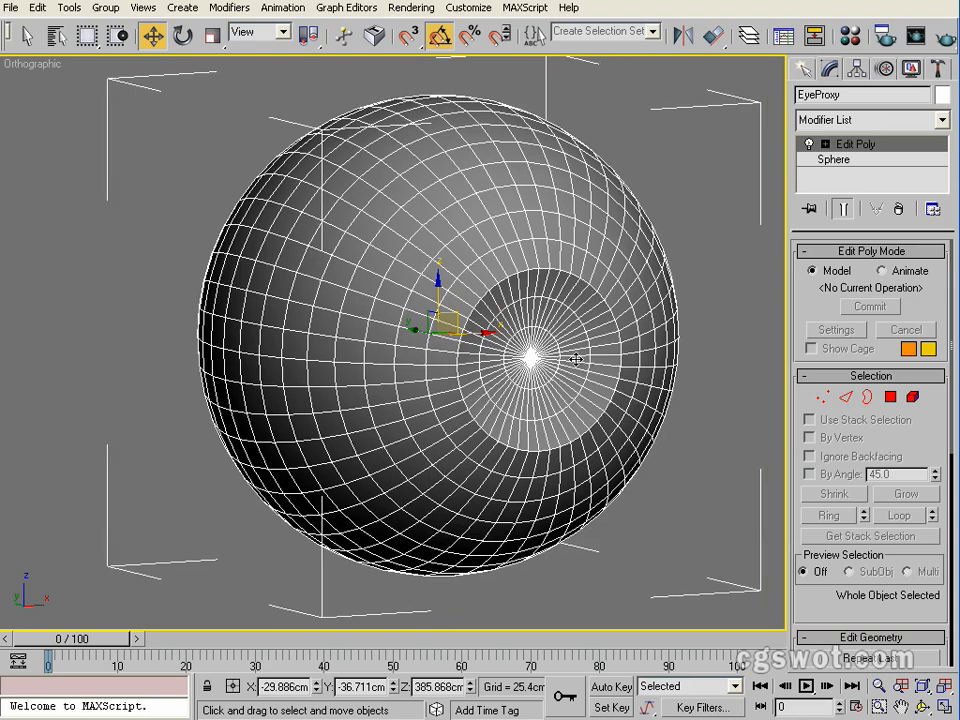
click(853, 40)
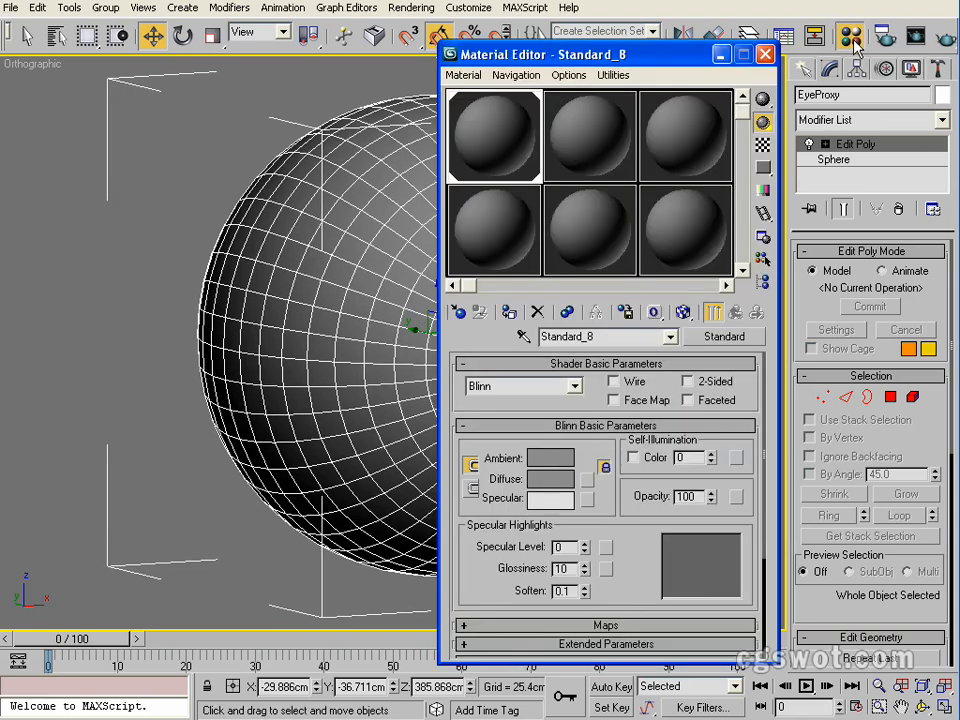
drag(641, 60, 281, 65)
middle_drag(598, 230, 692, 214)
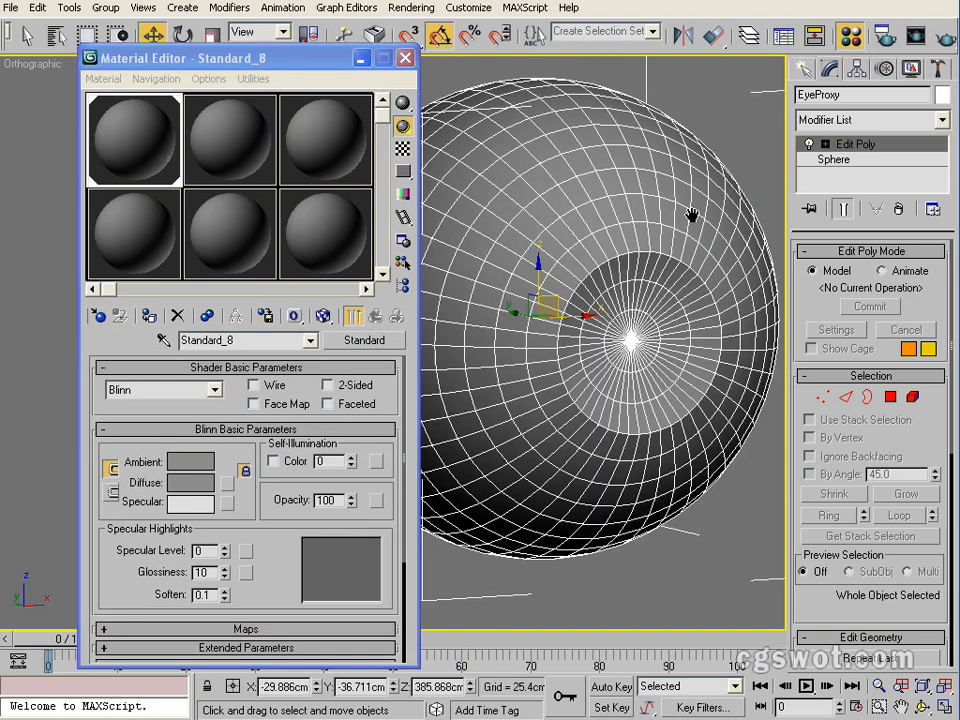
scroll(650, 220, down, 3)
middle_drag(596, 242, 668, 244)
scroll(667, 243, up, 2)
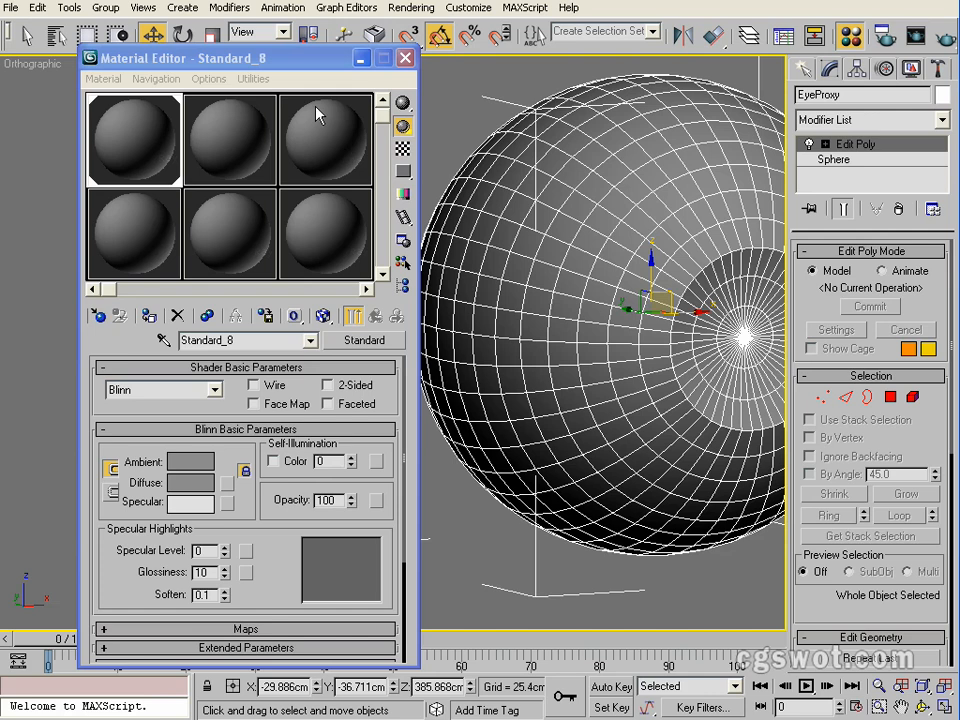
drag(232, 62, 182, 42)
middle_drag(730, 333, 642, 344)
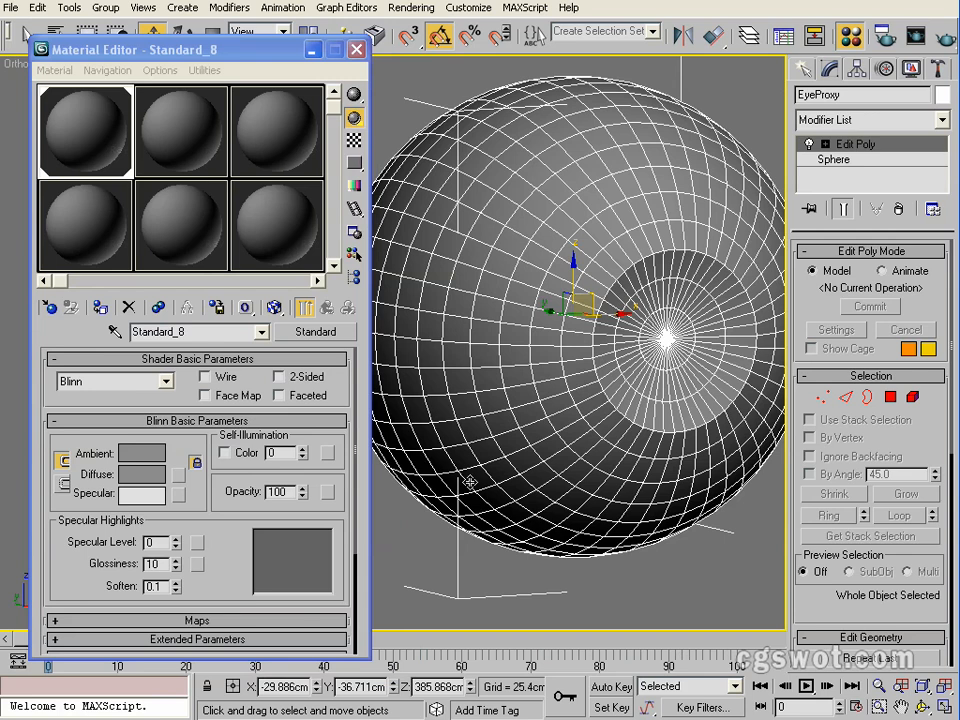
middle_drag(512, 449, 463, 461)
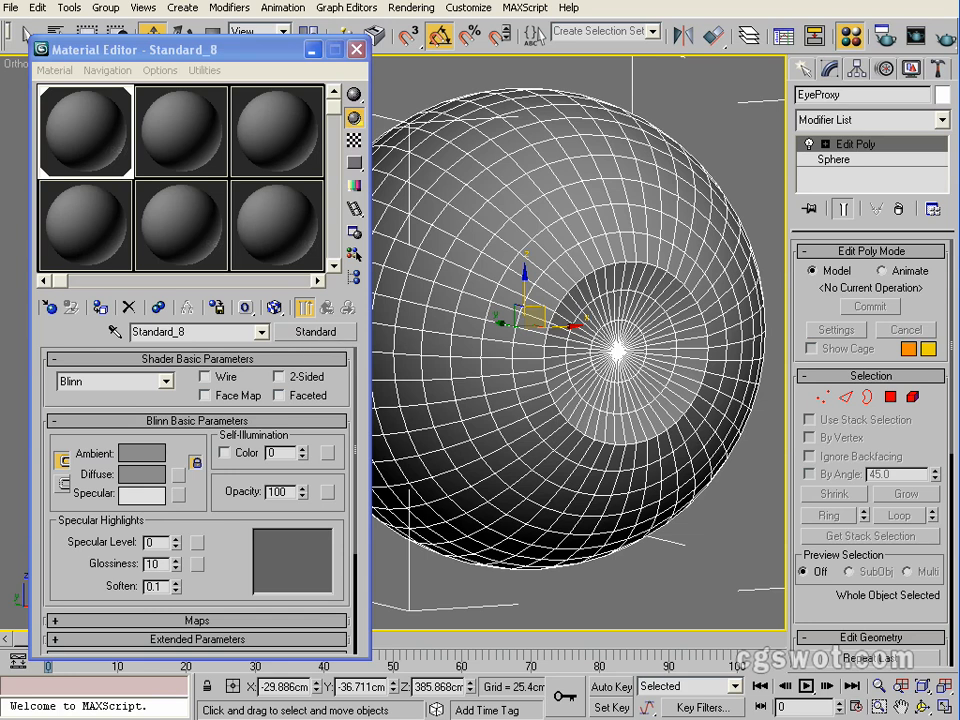
Step: Change the first sample material's type from Standard to Multi/Sub-Object, discarding the old material
drag(958, 145, 815, 103)
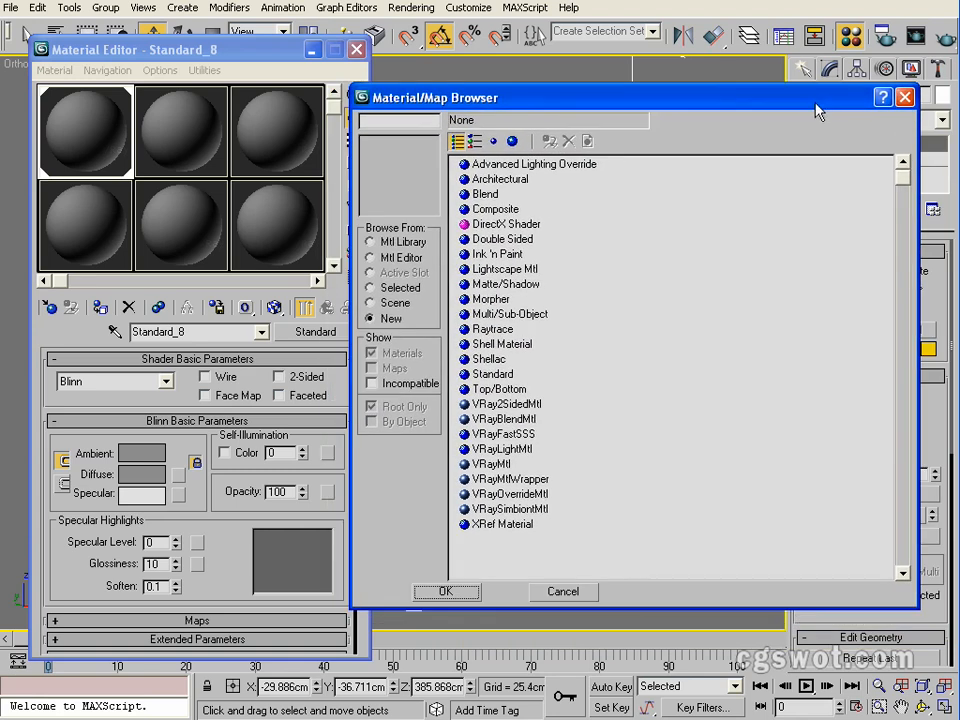
drag(918, 270, 688, 272)
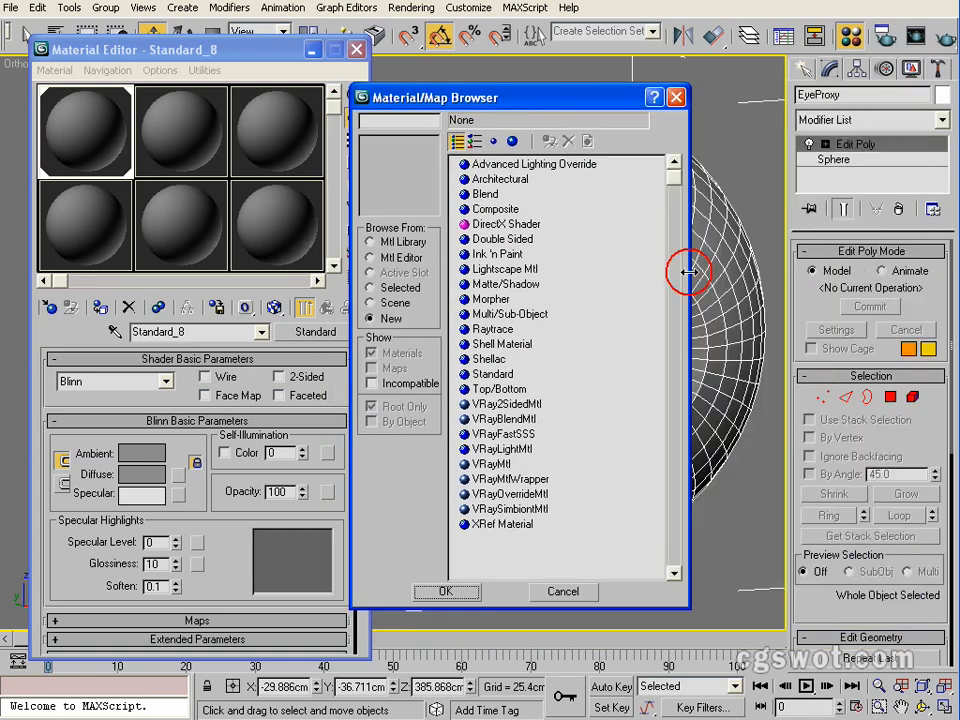
drag(513, 96, 593, 65)
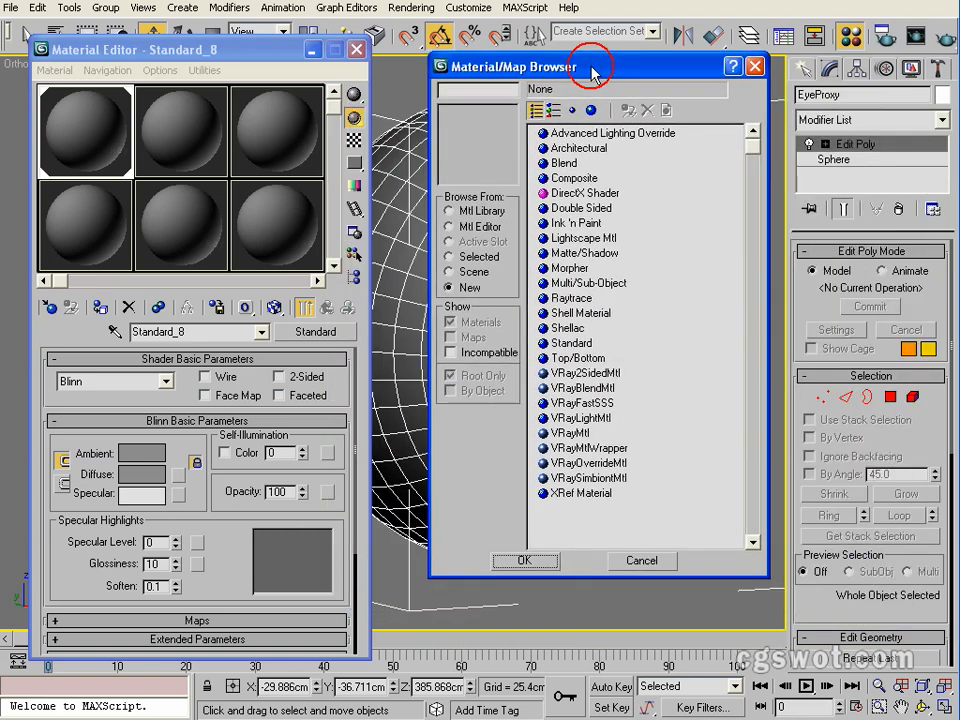
click(578, 284)
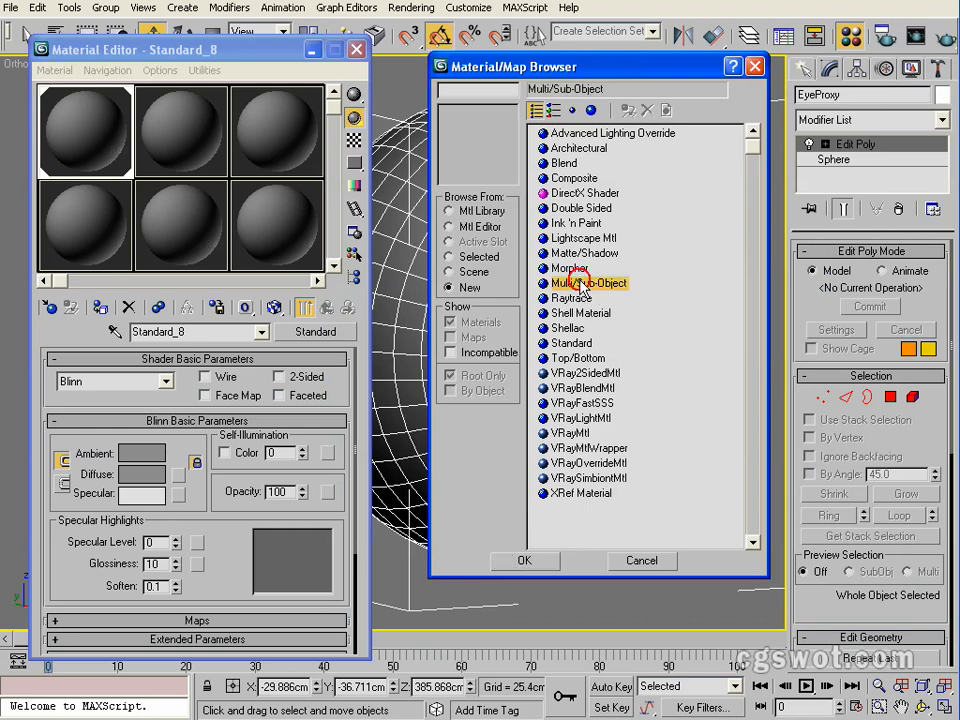
click(524, 561)
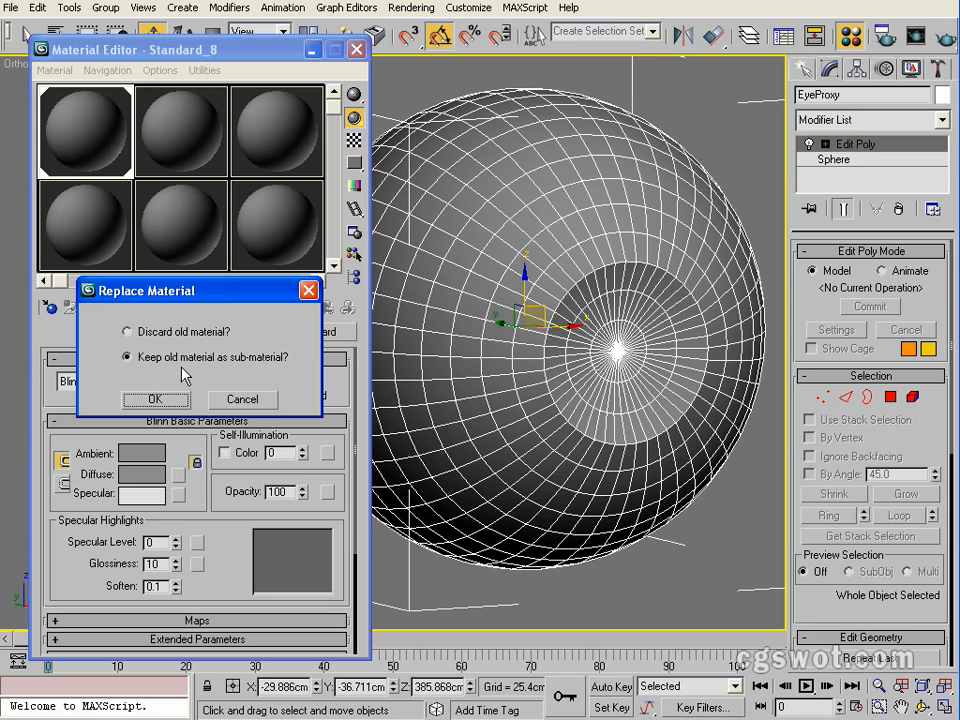
click(128, 331)
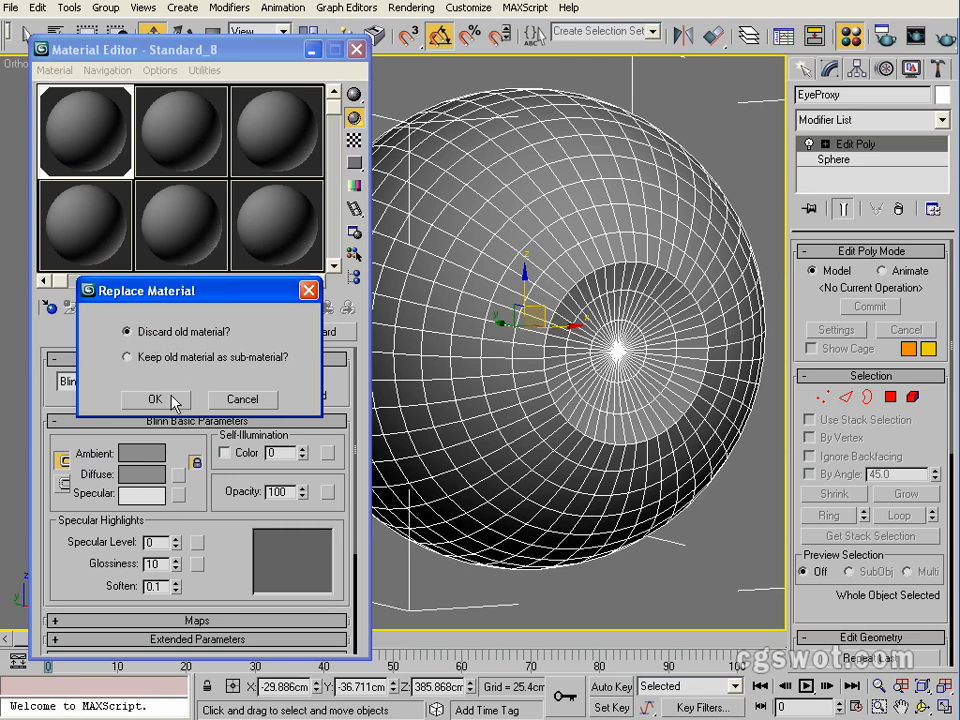
click(172, 400)
Step: Review the sub-material list and set the number of materials to 4
mouse_move(190, 413)
mouse_down()
mouse_move(180, 398)
mouse_move(186, 411)
mouse_up()
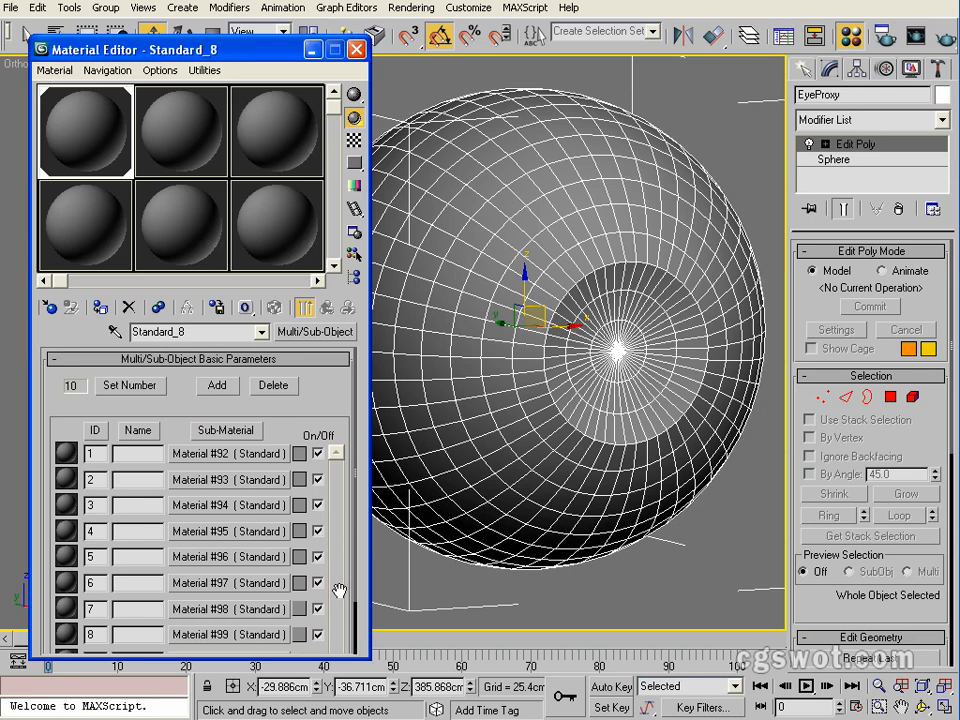
drag(336, 583, 334, 508)
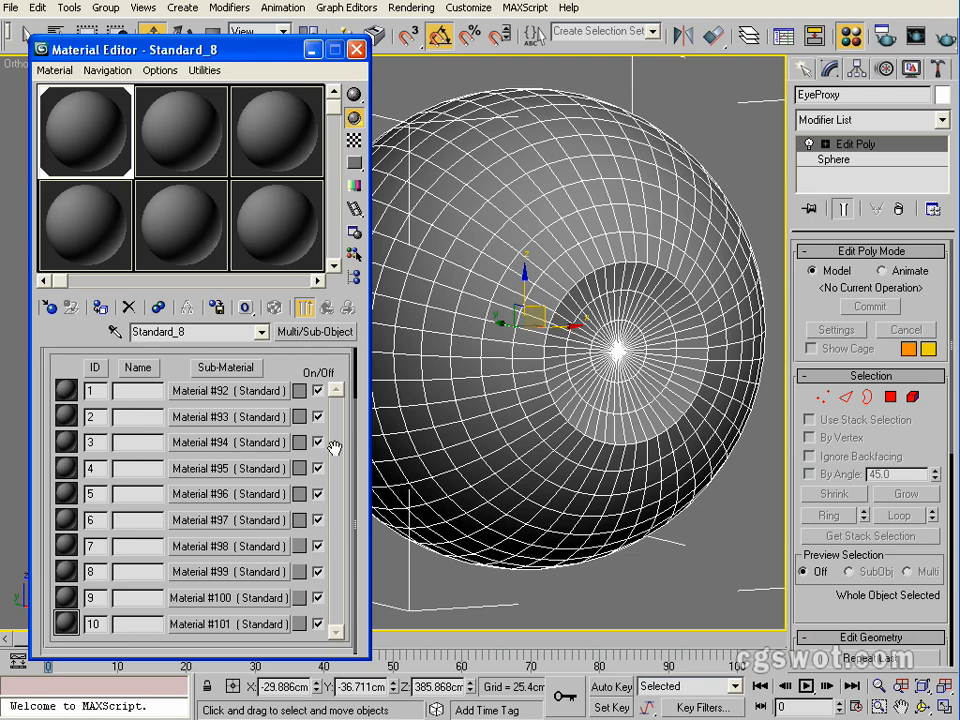
mouse_move(332, 444)
mouse_down()
mouse_move(321, 546)
mouse_move(333, 445)
mouse_up()
drag(333, 428, 333, 491)
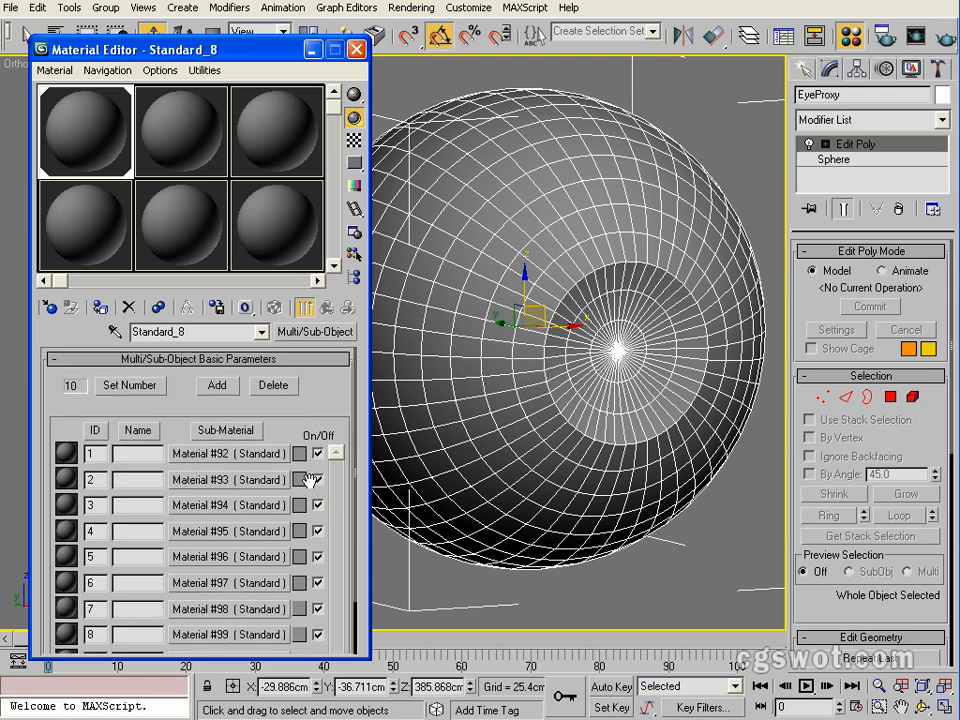
click(133, 386)
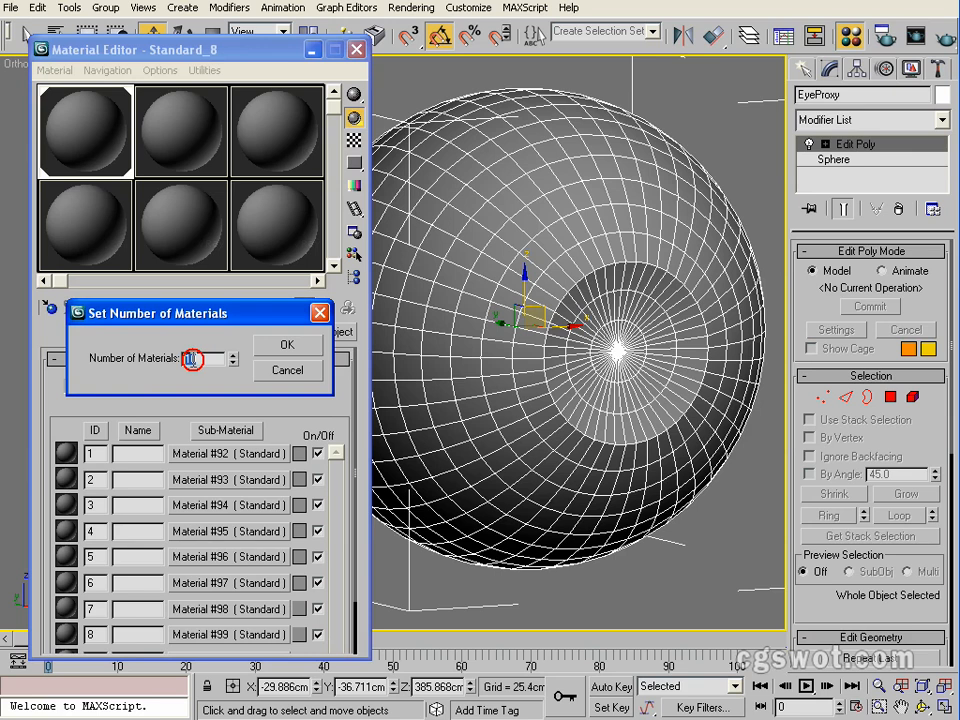
text(4)
click(270, 345)
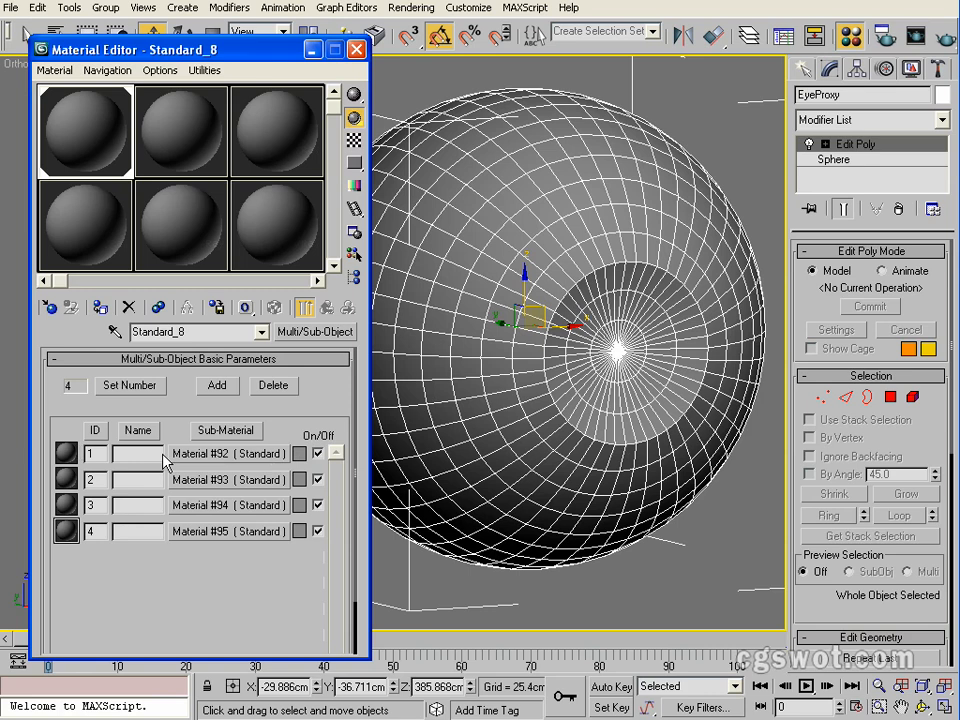
Step: Set the colour of sub-material 1 to near-white, with red, green and blue at 245
click(299, 455)
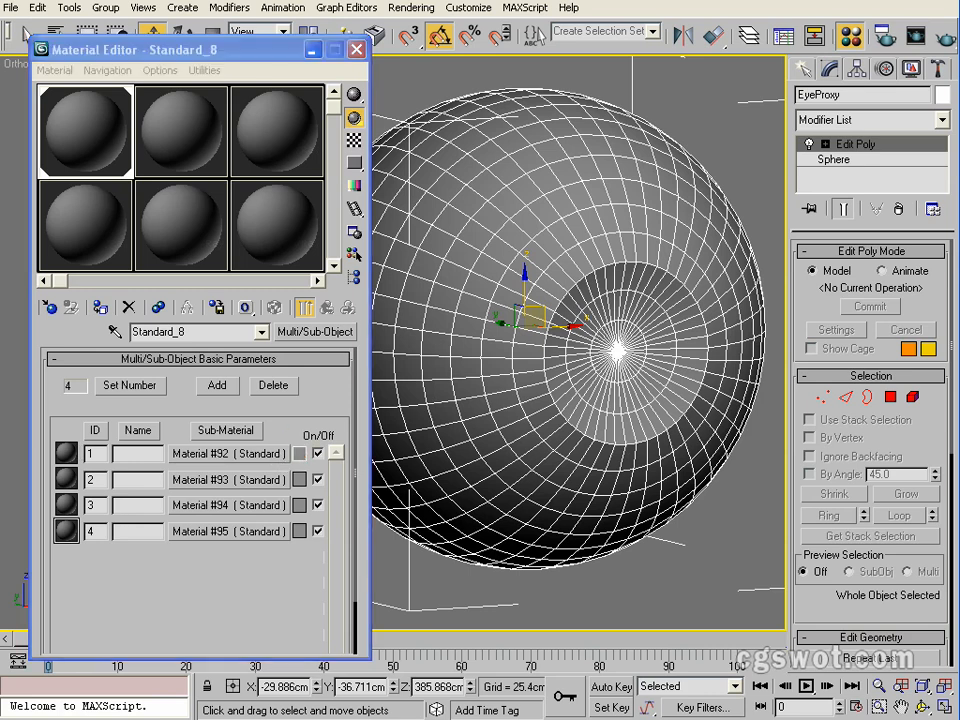
drag(613, 90, 735, 140)
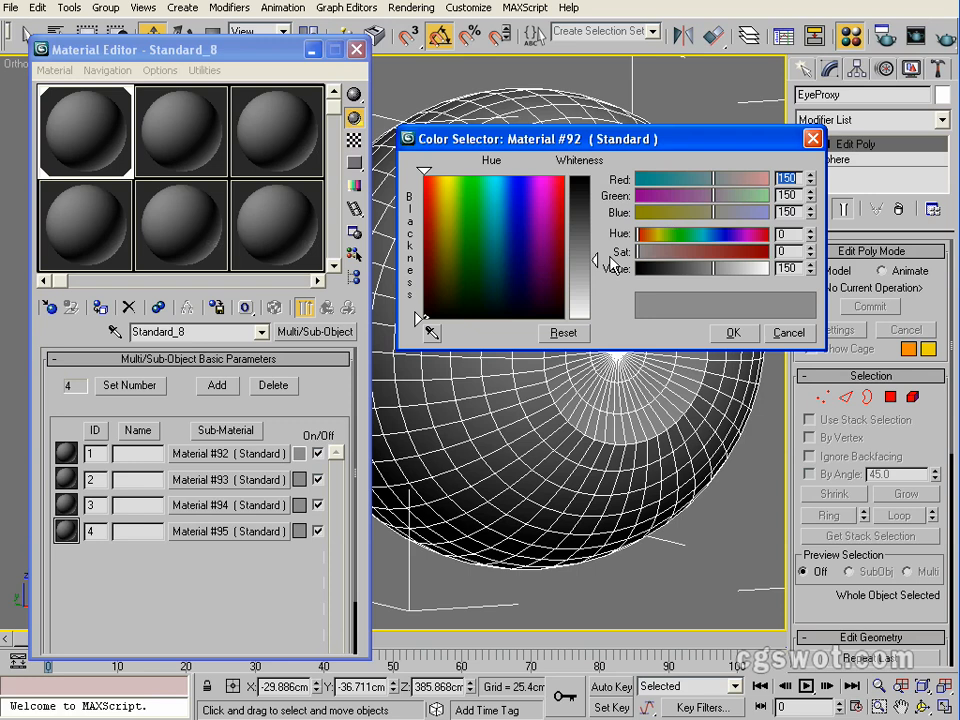
drag(598, 261, 595, 313)
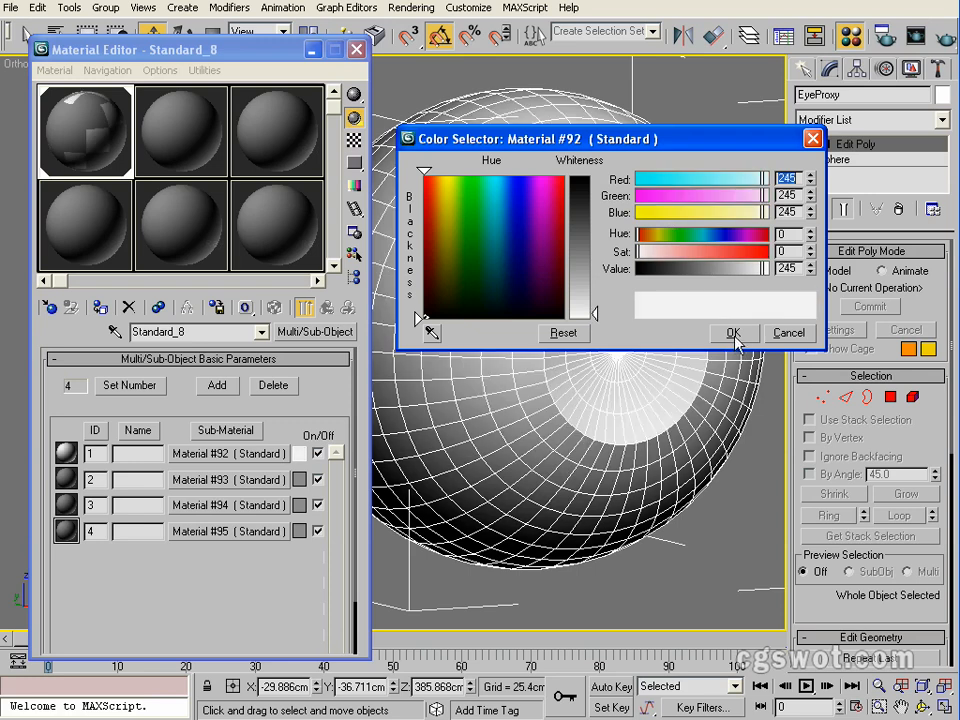
click(733, 334)
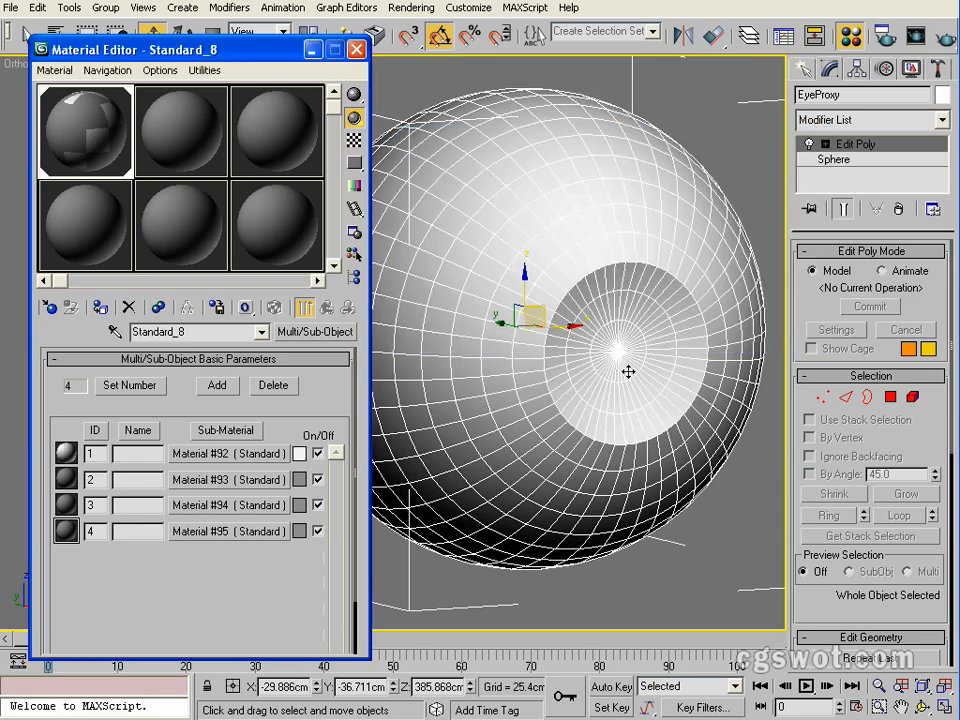
Step: Set the colour of sub-material 2 to dark blue, with red 18, green 82 and blue 150
click(299, 480)
drag(712, 180, 644, 180)
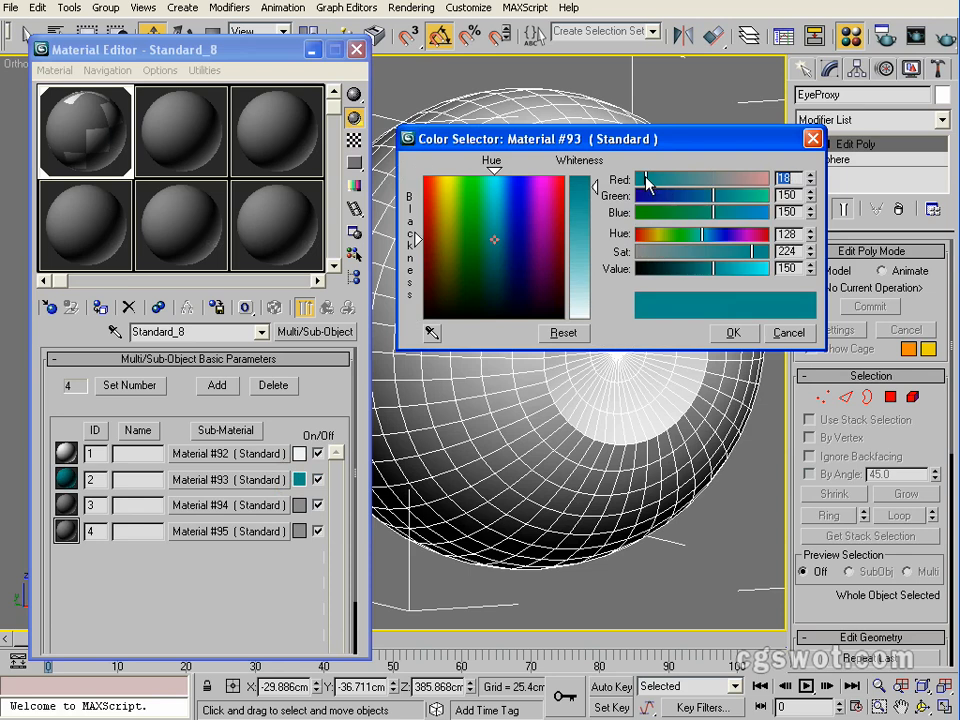
click(686, 196)
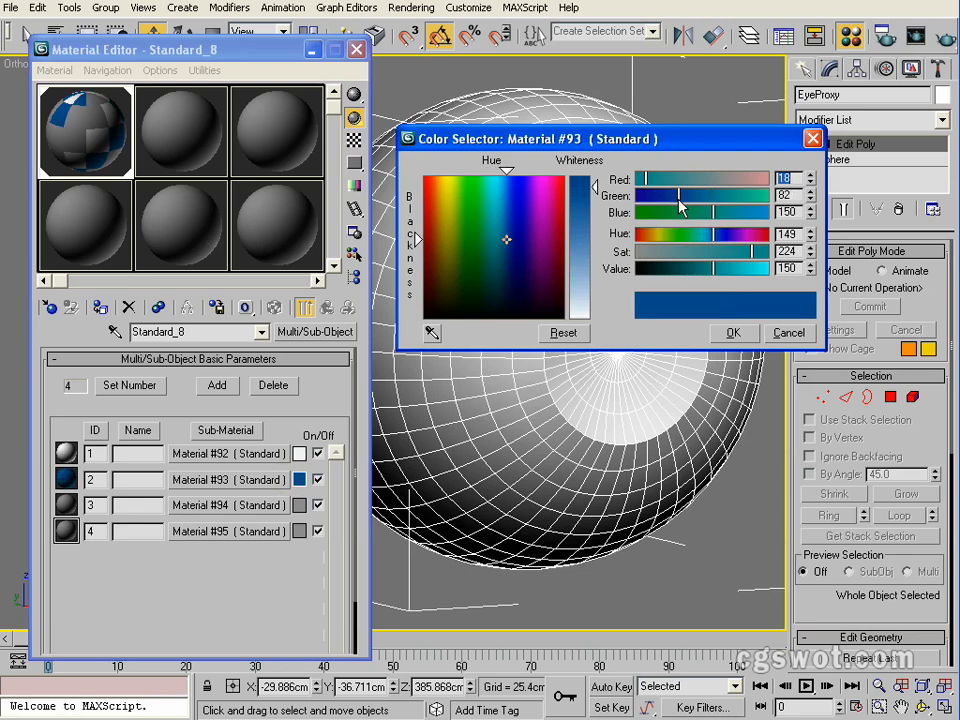
click(733, 333)
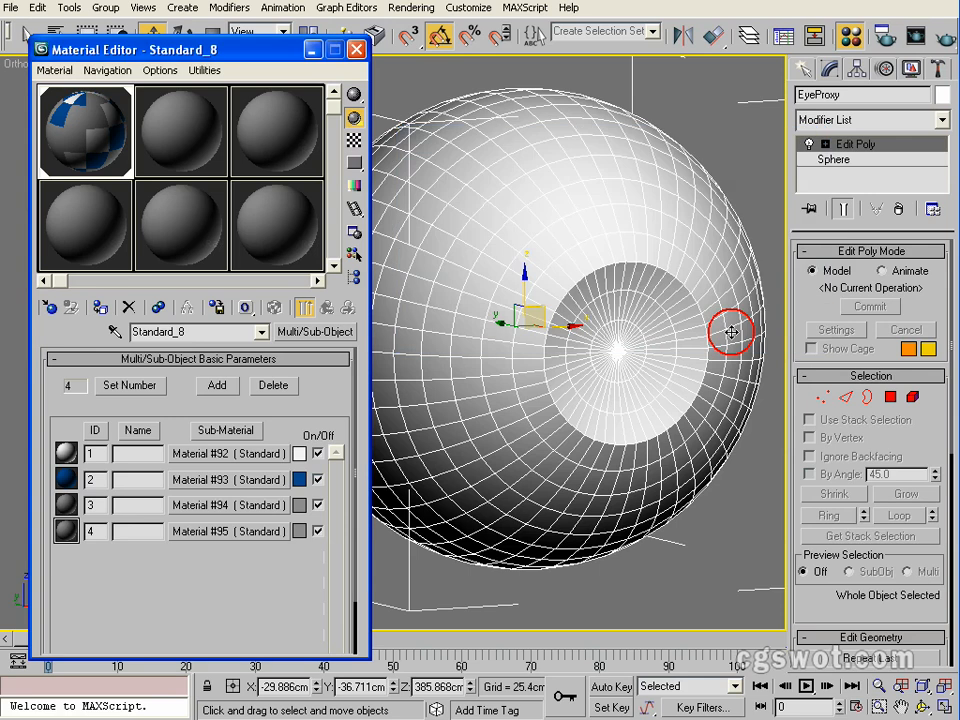
Step: Set the colour of sub-material 3 to black, with red, green and blue at 0
click(298, 504)
drag(598, 243, 596, 176)
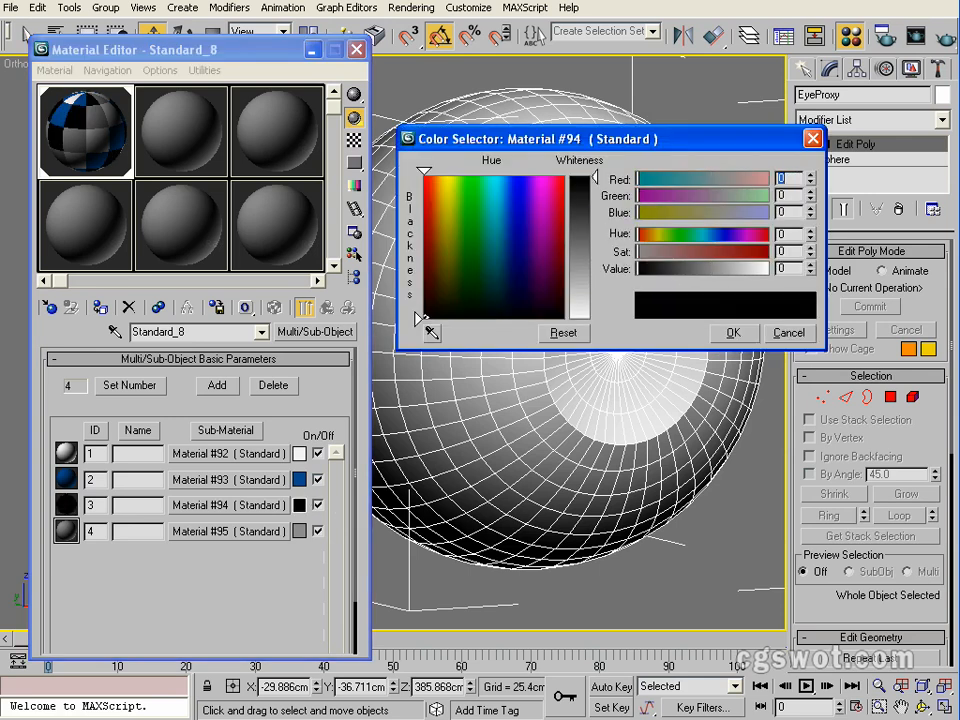
click(731, 334)
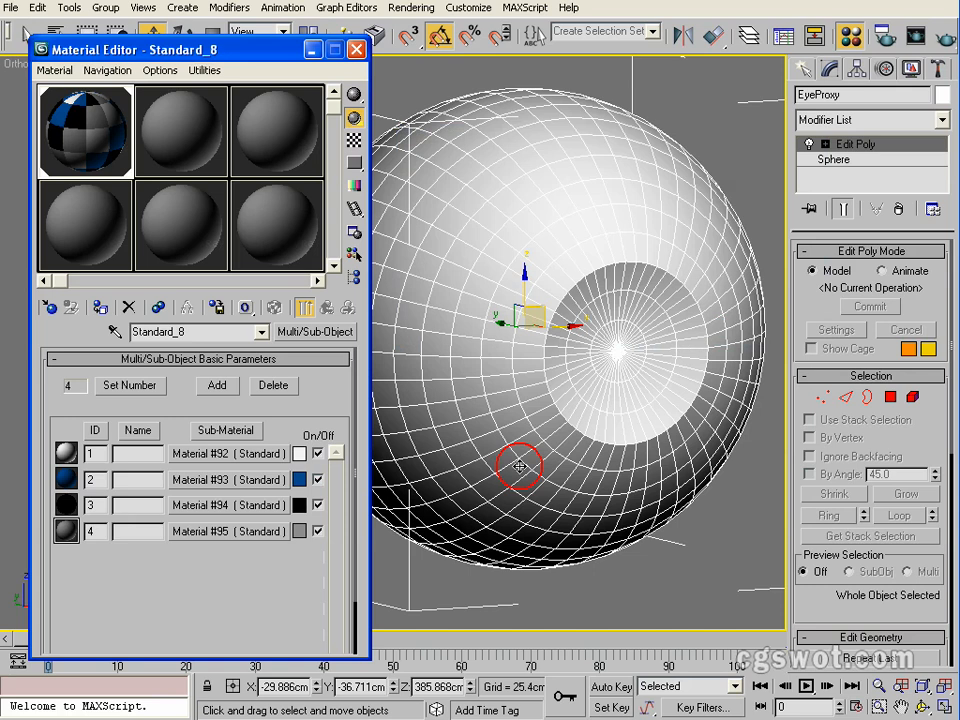
Step: Set the colour of sub-material 4 to a pale, desaturated light blue
click(298, 531)
drag(713, 212, 752, 197)
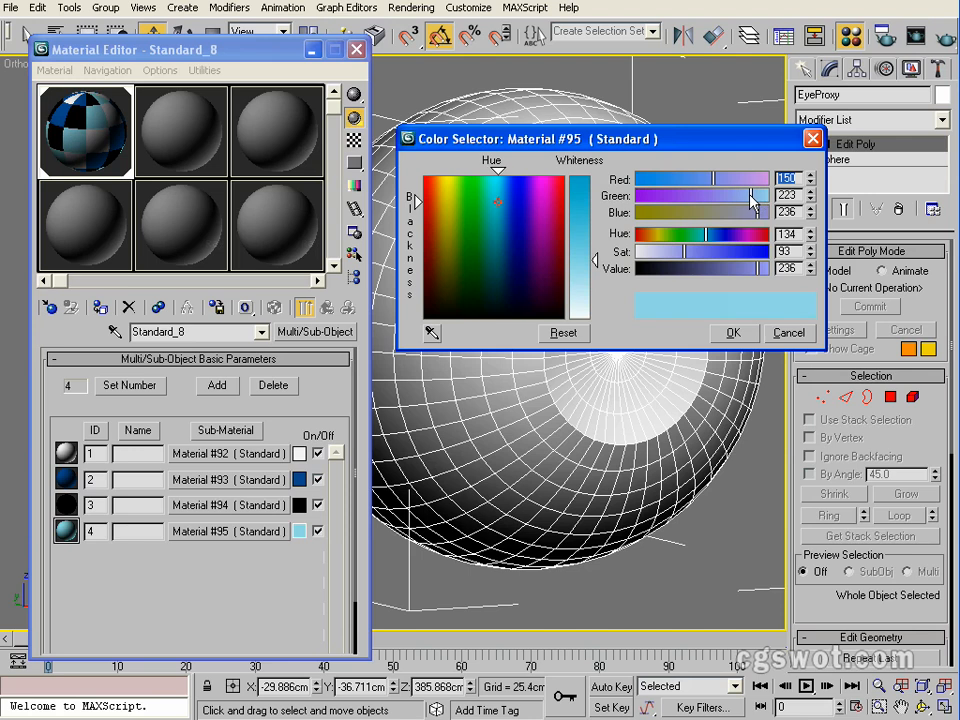
drag(695, 260, 643, 255)
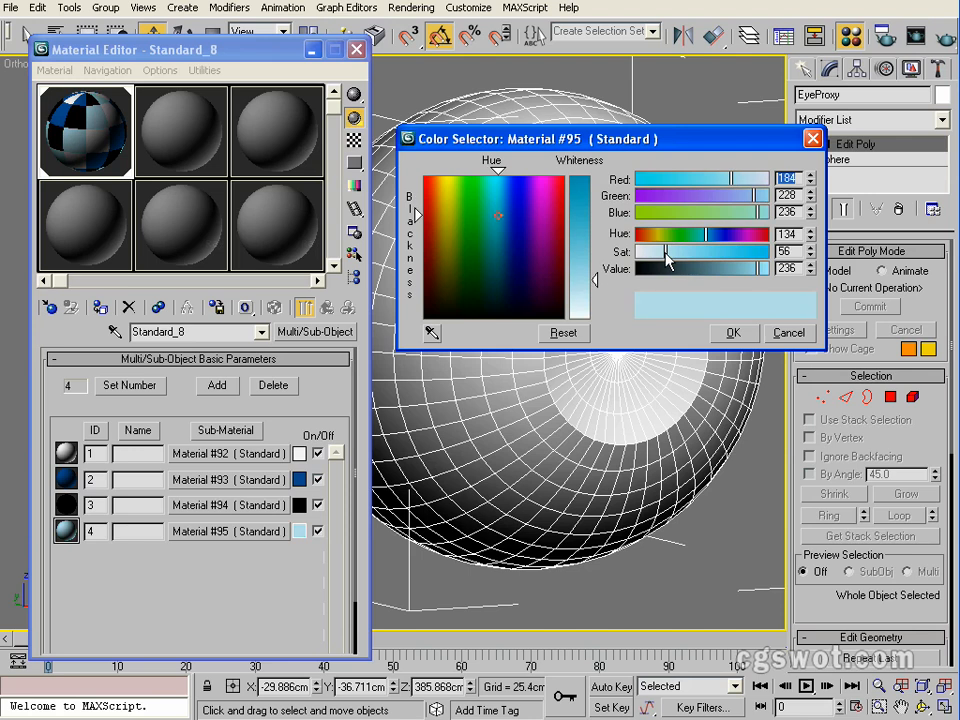
click(733, 332)
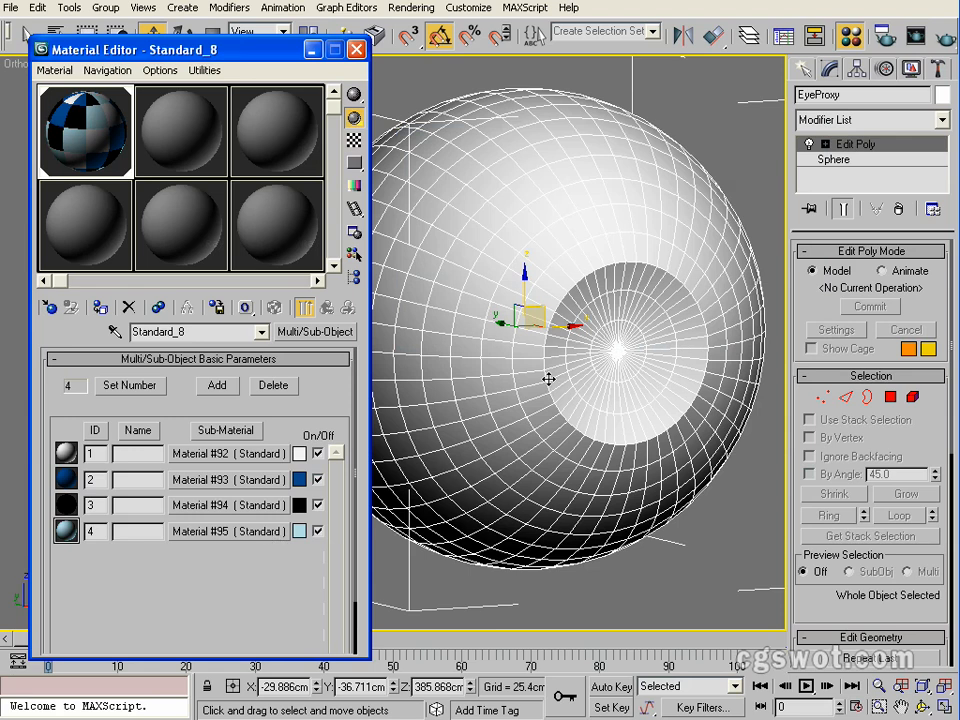
Step: Assign the Multi/Sub-Object material to the selected EyeProxy sphere
scroll(545, 386, down, 5)
scroll(540, 382, up, 2)
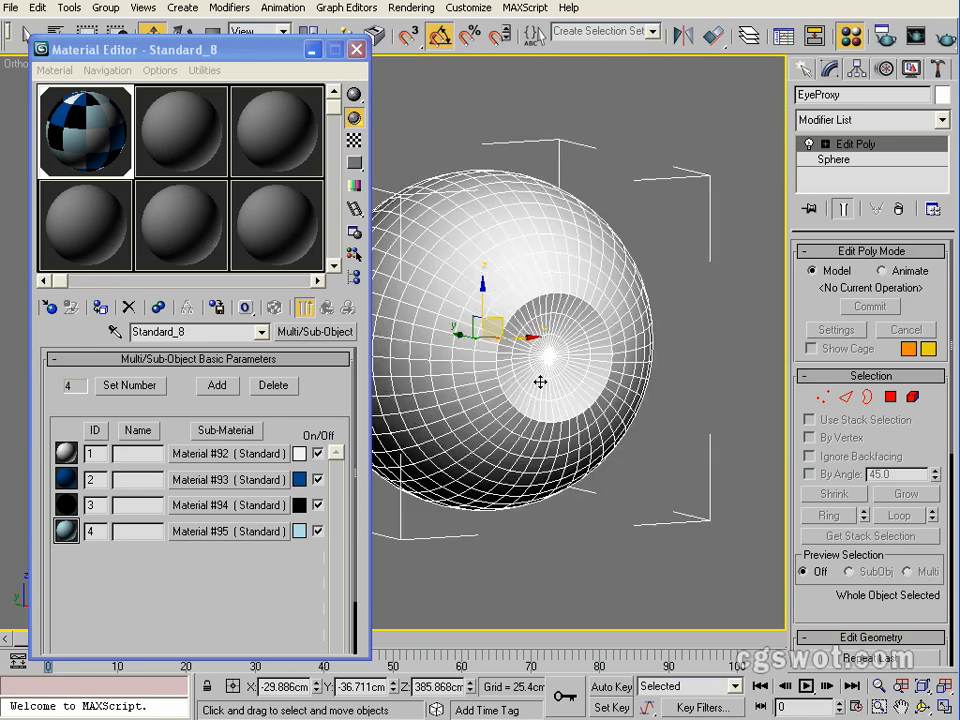
scroll(540, 382, up, 3)
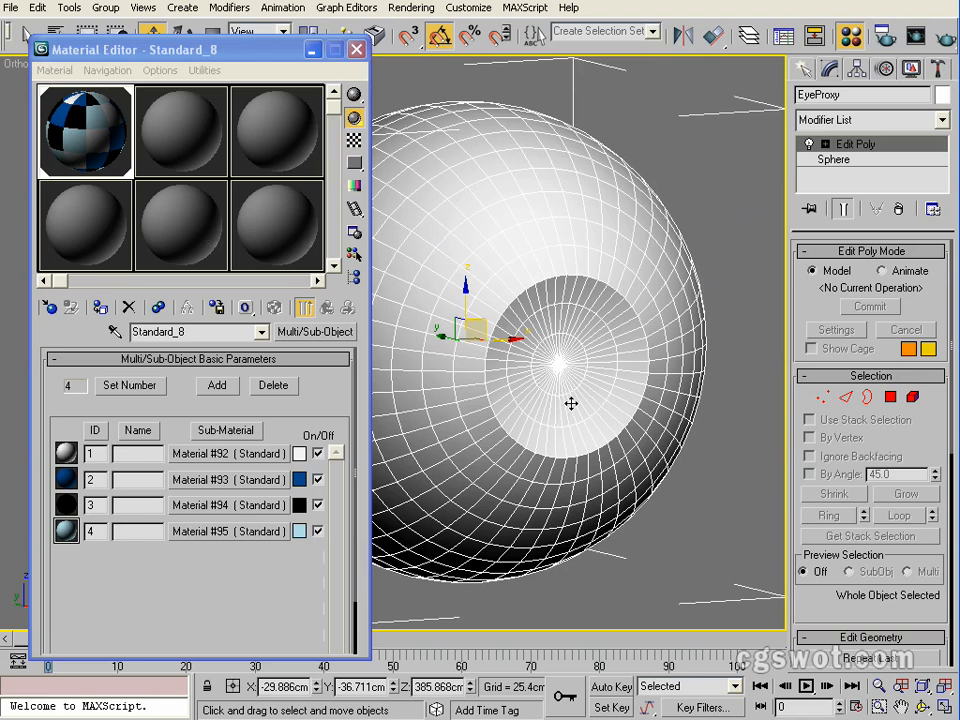
click(101, 308)
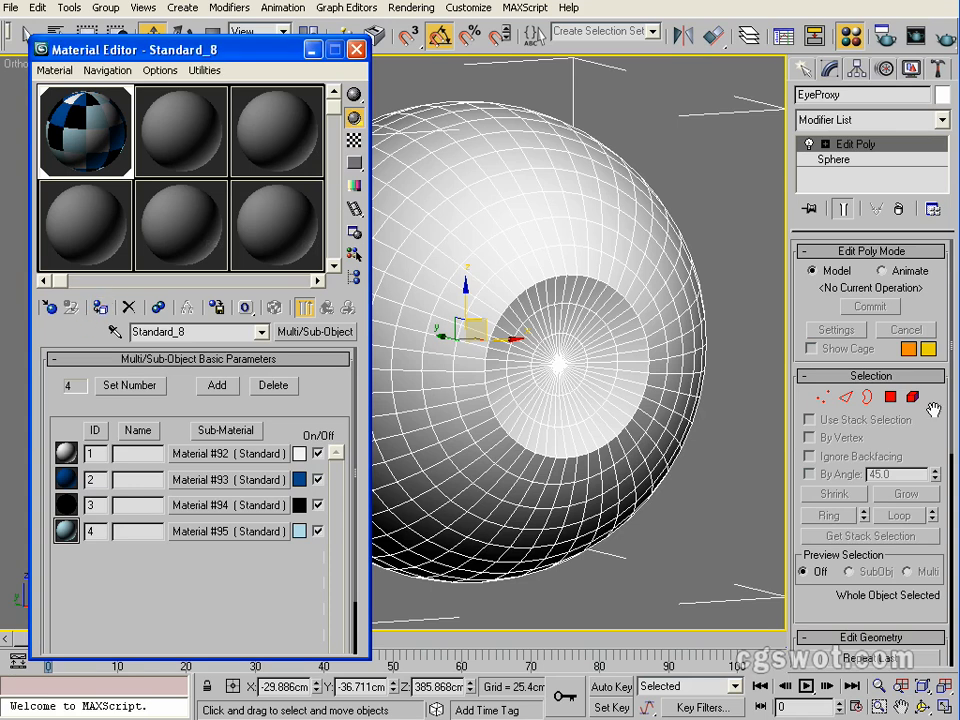
Step: At Polygon level, invert the selection to the iris polygons, set their material ID to 2, and leave Polygon level
click(889, 397)
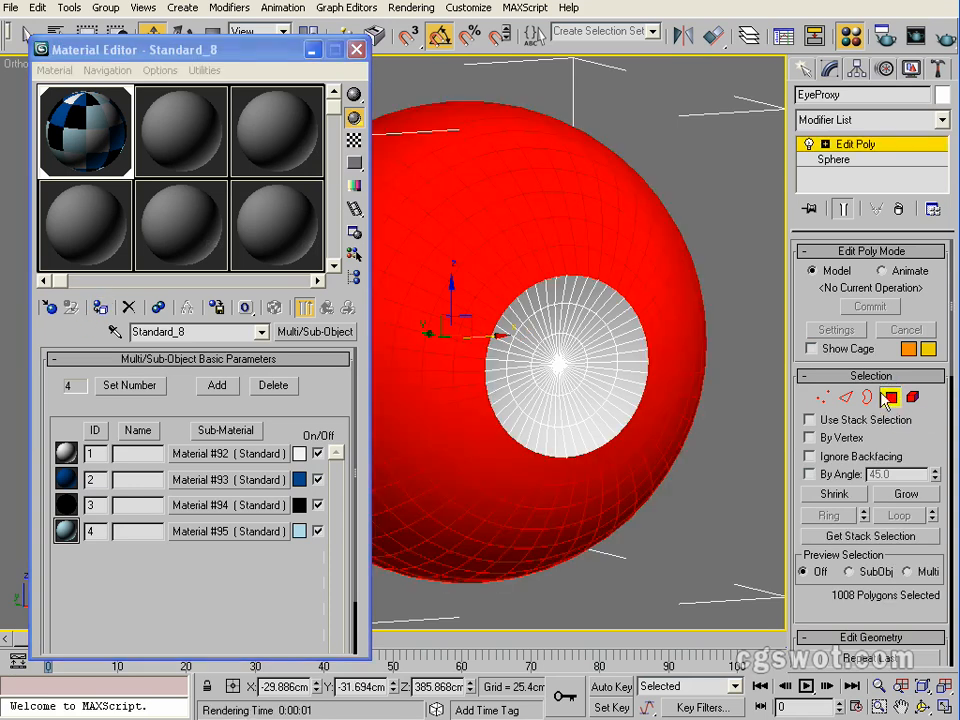
click(68, 7)
mouse_move(40, 15)
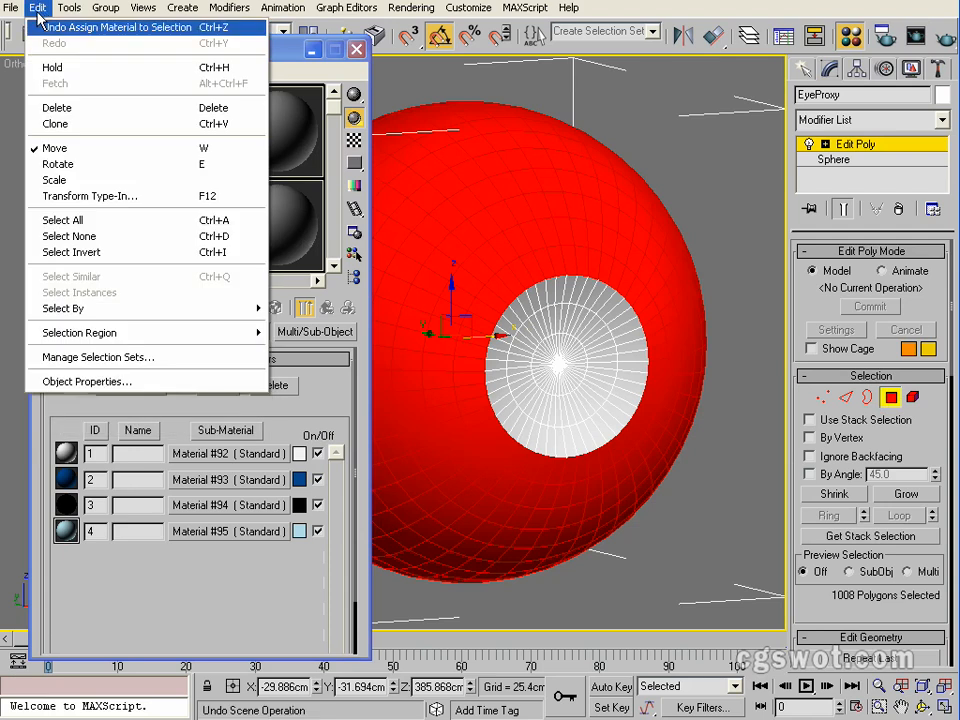
click(110, 253)
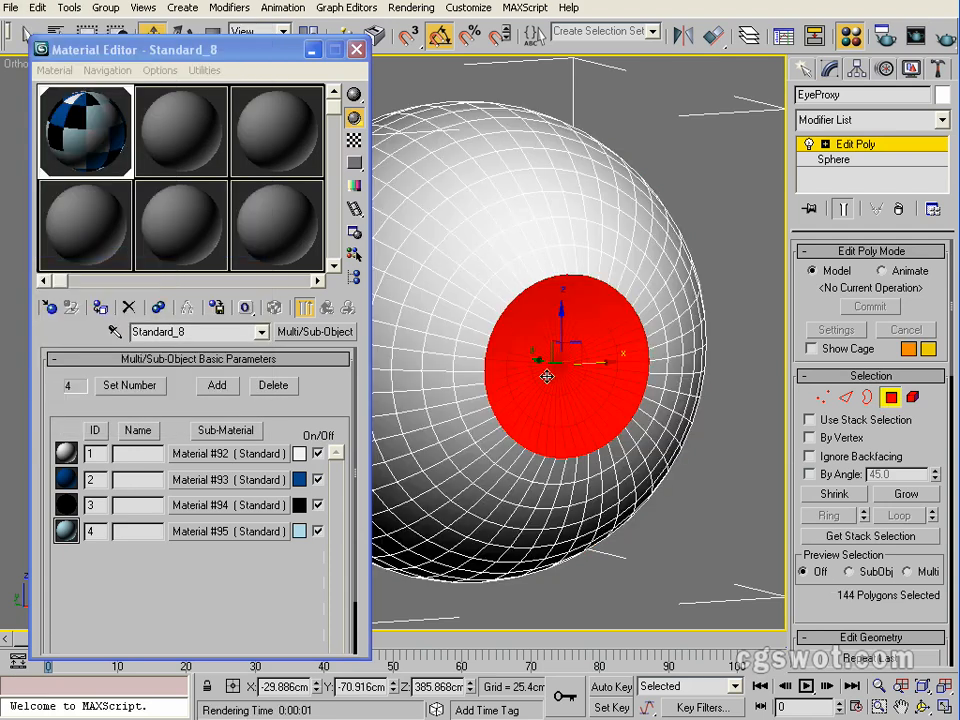
drag(902, 617, 866, 2)
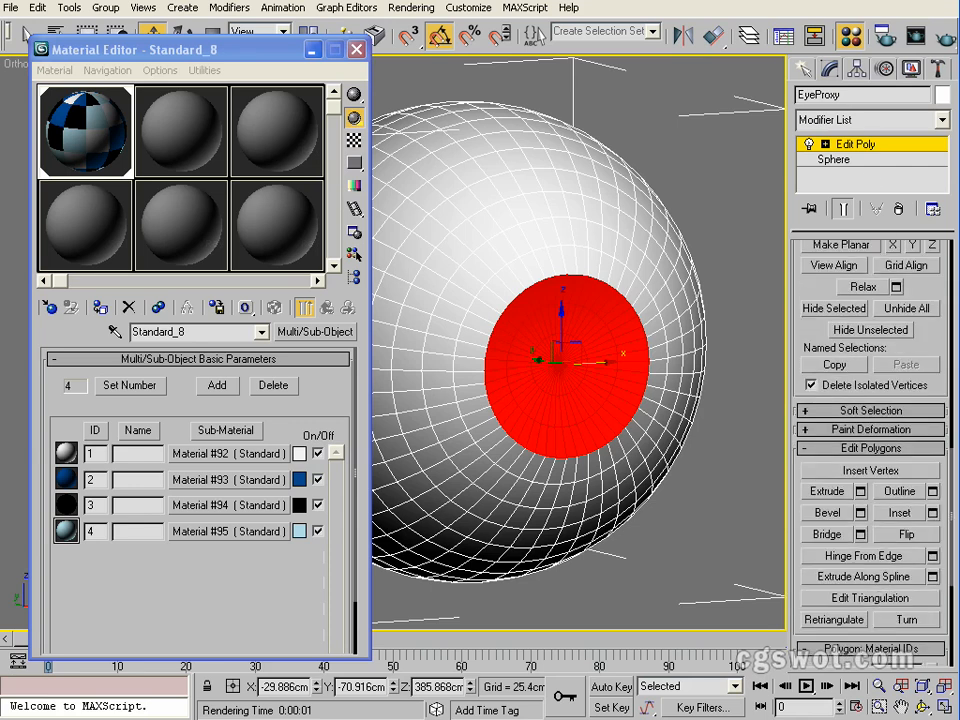
scroll(900, 430, down, 5)
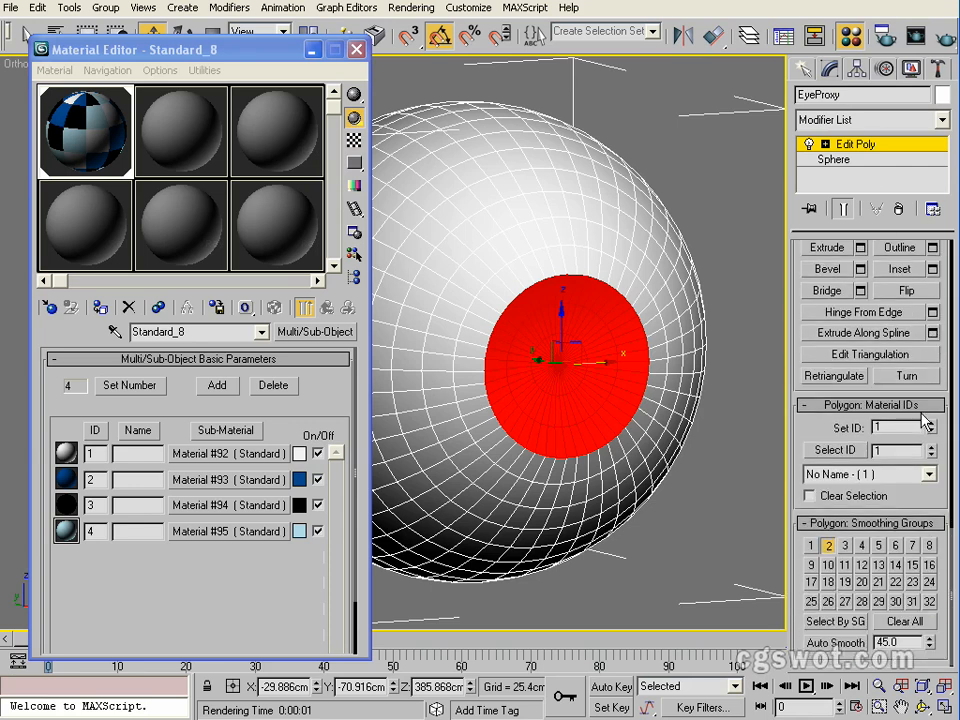
double_click(876, 428)
drag(897, 428, 845, 428)
click(864, 145)
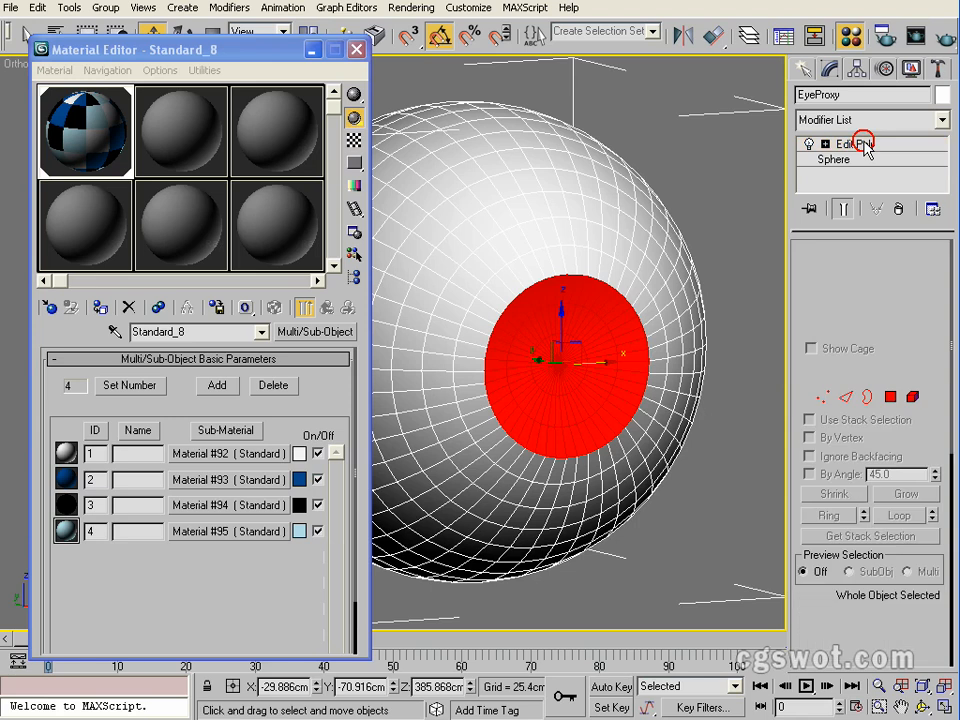
Step: Check the sub-material colours on the eyeball and iris up close and from the side, then restore the front-facing view
scroll(621, 281, down, 2)
mouse_move(628, 285)
middle_down()
mouse_move(617, 273)
mouse_move(622, 289)
middle_up()
scroll(548, 281, up, 4)
scroll(640, 290, down, 2)
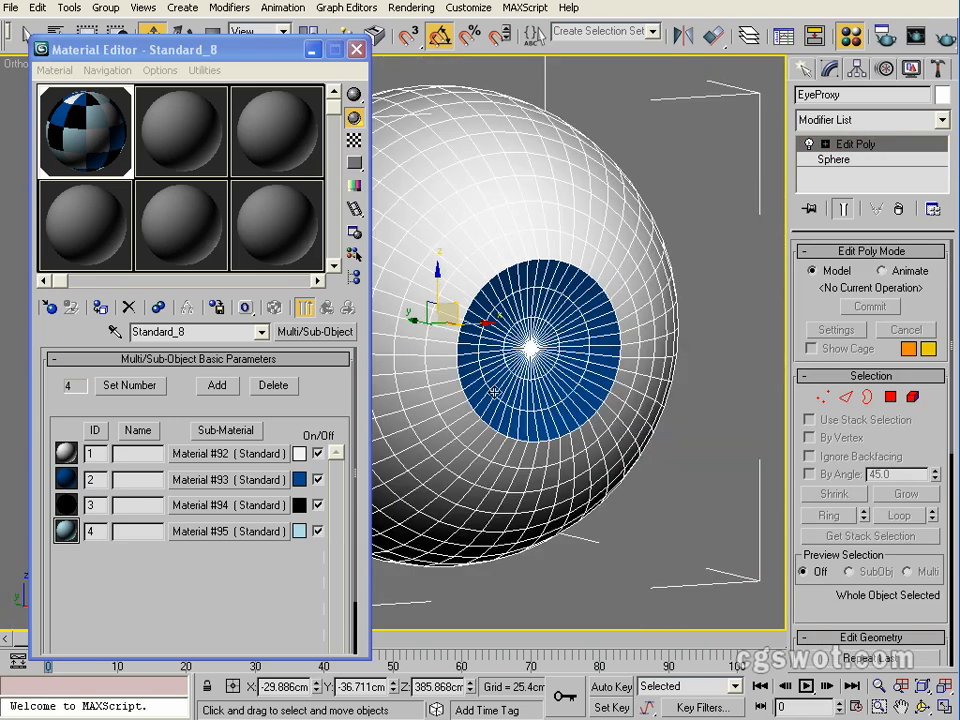
alt+middle_drag(600, 350, 497, 347)
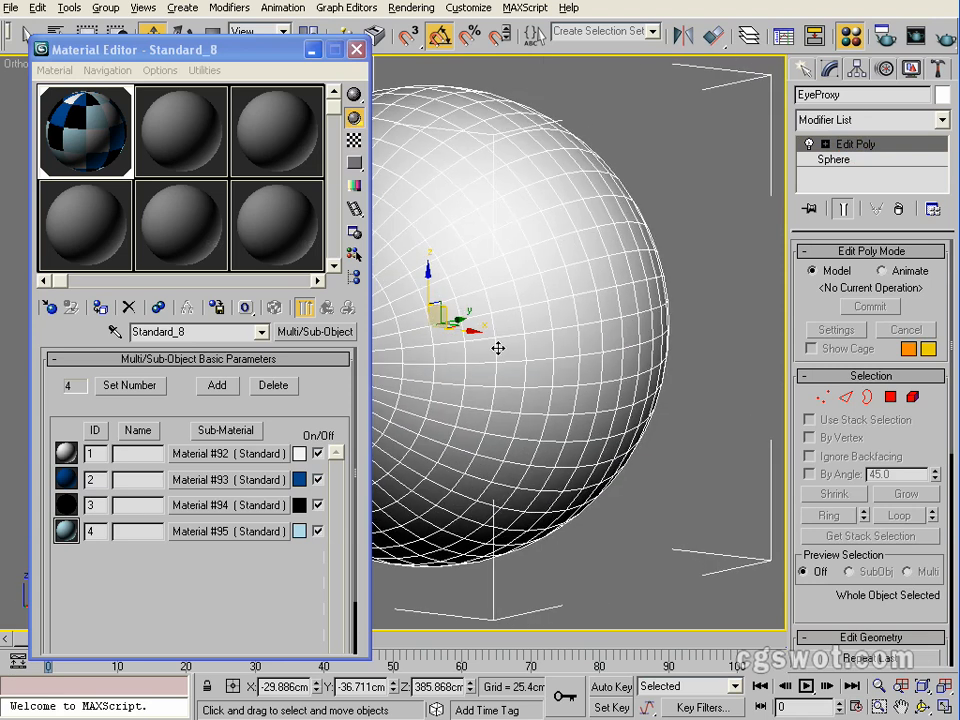
key(shift+z)
mouse_move(578, 355)
middle_down()
mouse_move(553, 352)
mouse_move(573, 352)
middle_up()
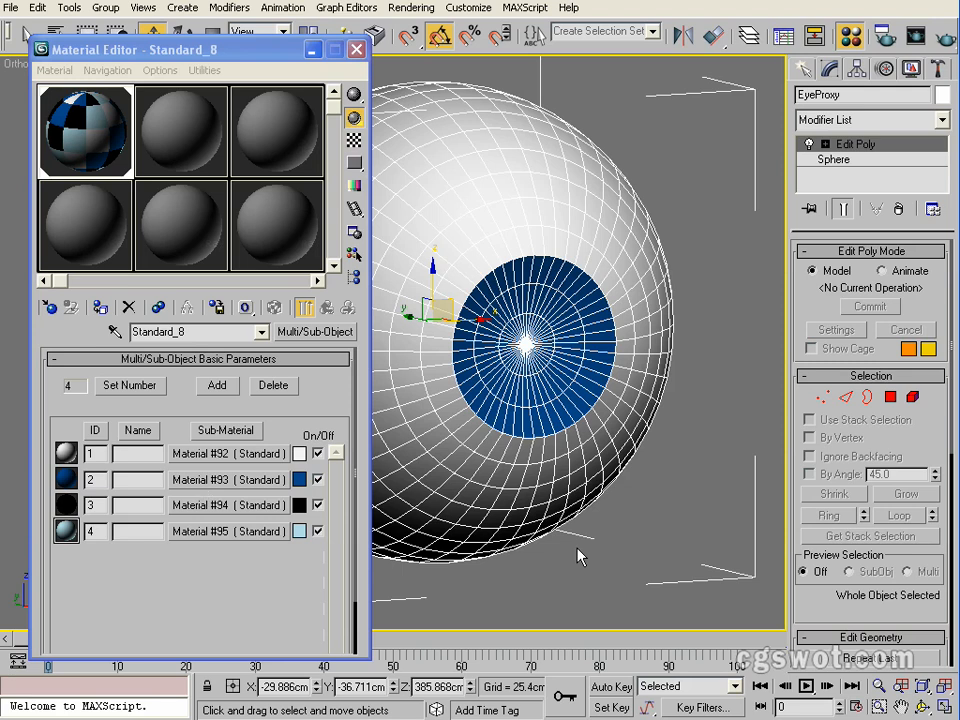
Step: Close the Material Editor and show the eyeball close up in a wireframe front view
middle_drag(524, 408, 535, 445)
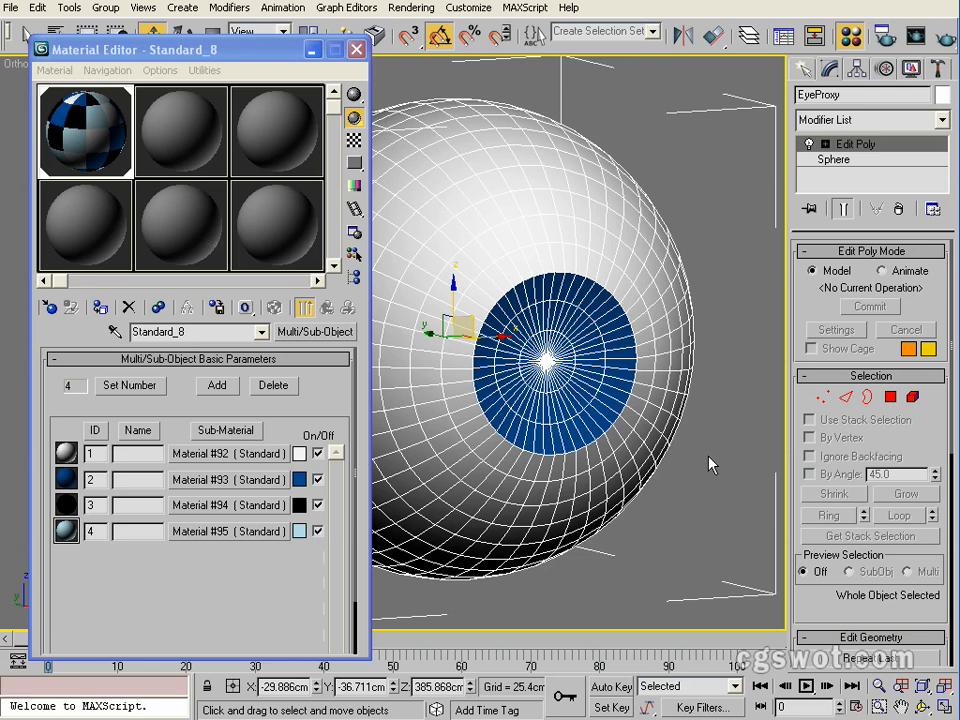
middle_drag(590, 408, 592, 414)
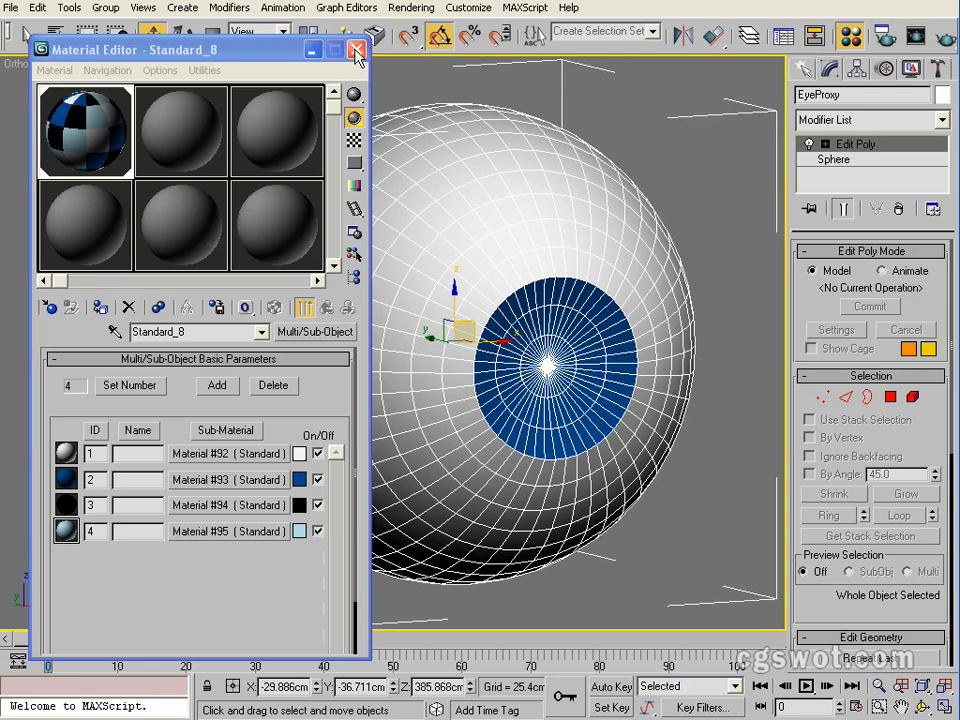
click(356, 48)
middle_drag(413, 405, 357, 391)
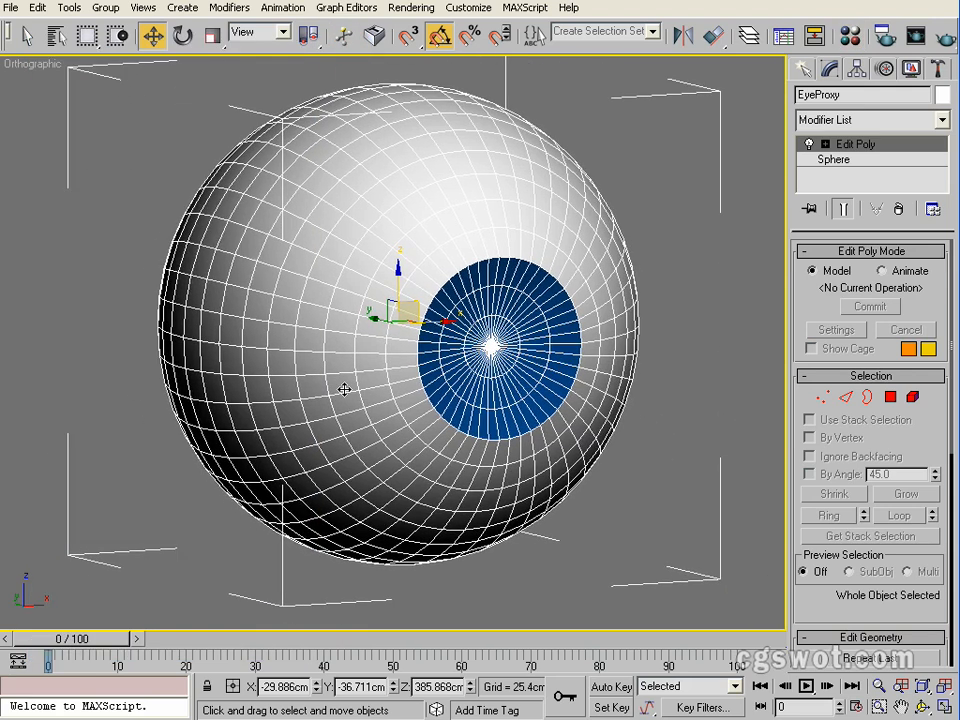
key(f)
middle_drag(349, 284, 363, 584)
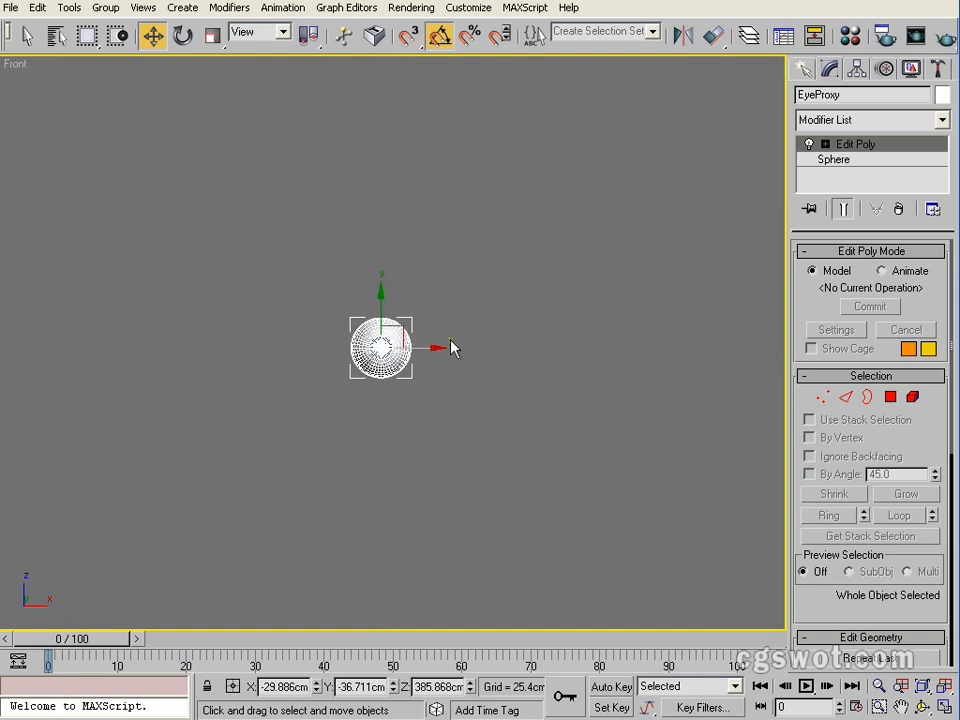
scroll(452, 343, up, 5)
scroll(452, 330, up, 3)
mouse_move(347, 414)
middle_down()
mouse_move(405, 388)
mouse_move(446, 354)
middle_up()
key(F3)
scroll(441, 374, up, 3)
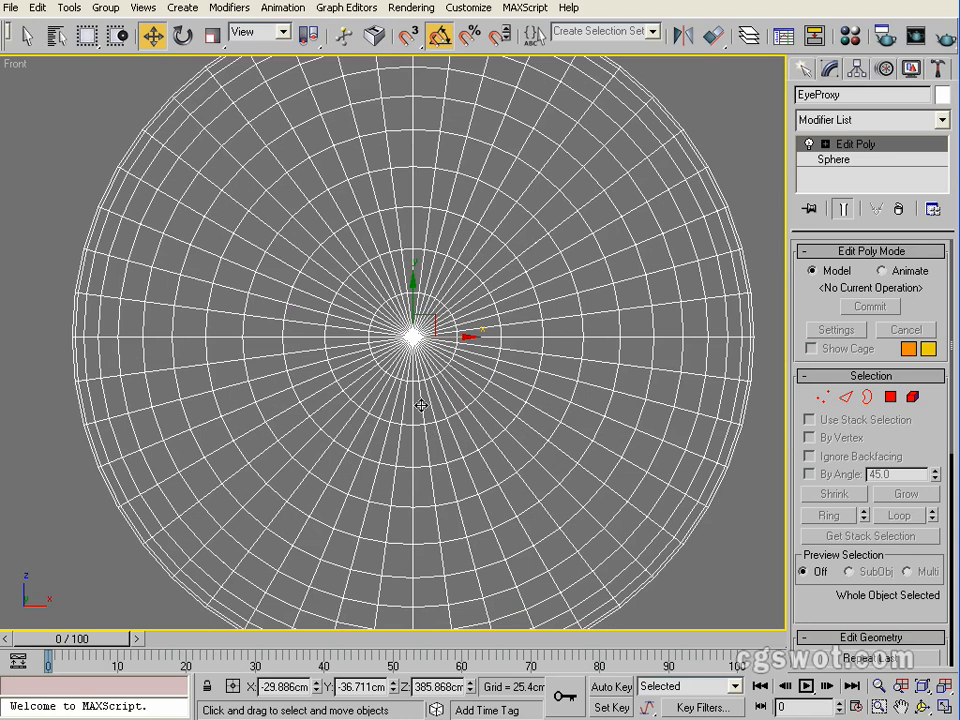
Step: Draw a circle spline from the eyeball's centre out to the iris edge, with a radius of about 14.8 cm
click(805, 70)
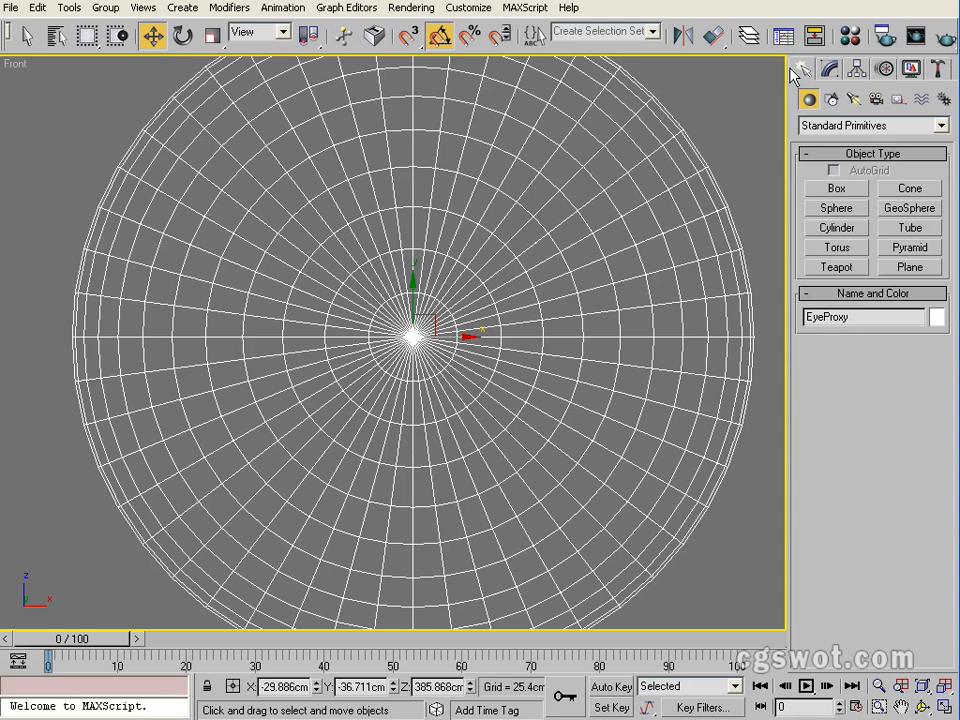
click(833, 102)
click(836, 223)
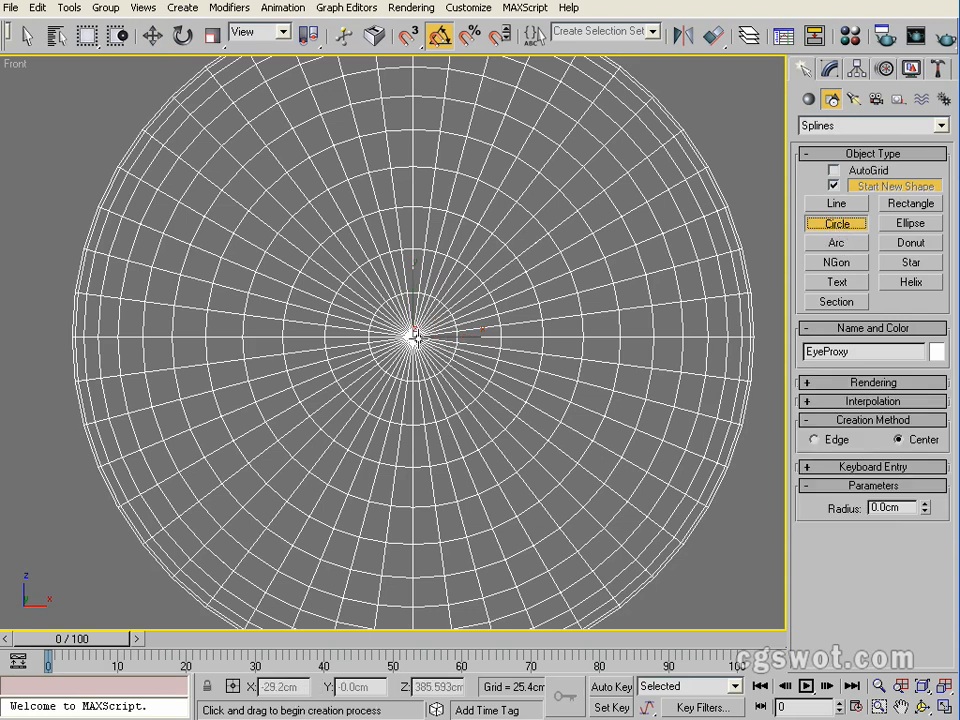
drag(413, 335, 411, 210)
key(F3)
key(F3)
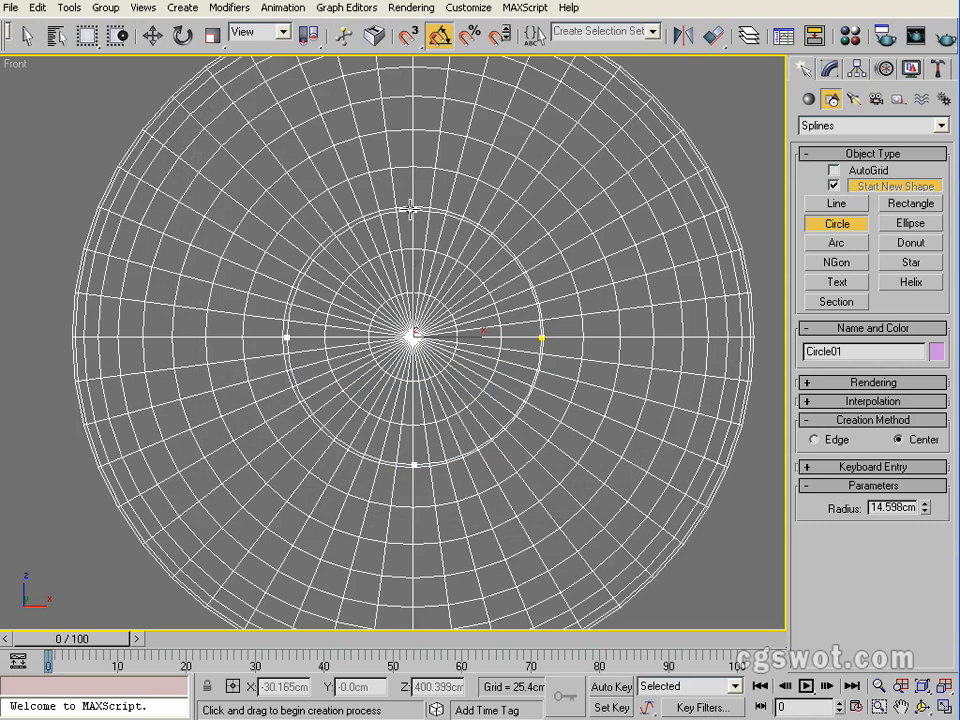
drag(411, 210, 411, 208)
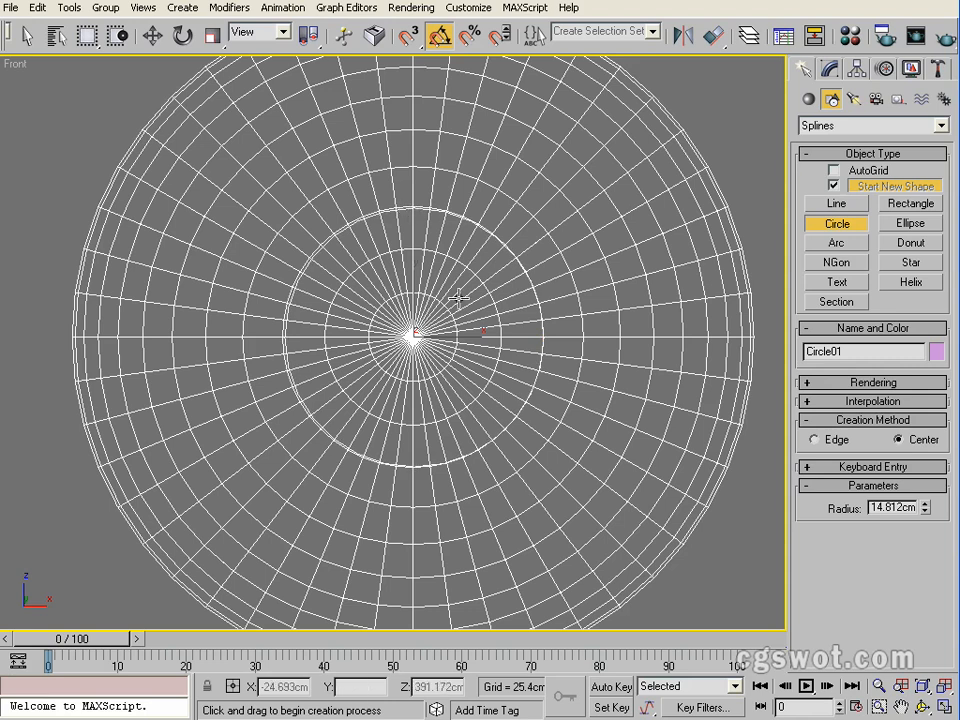
key(F3)
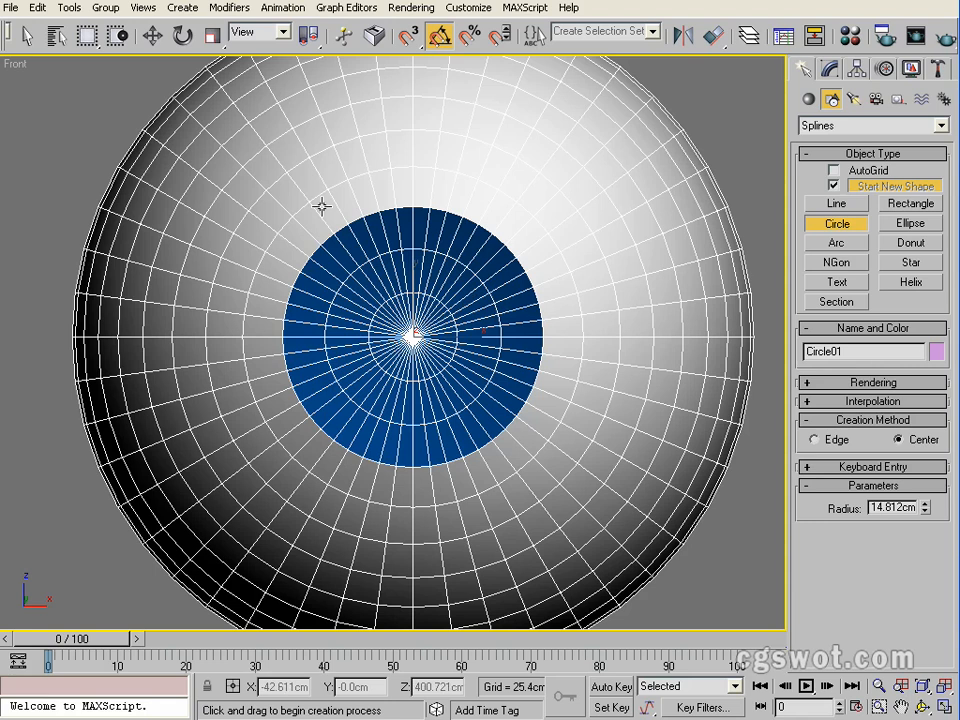
key(F3)
right_click(484, 314)
Step: Align the circle to the EyeProxy sphere in X, Y and Z position, pivot point to pivot point
mouse_move(474, 342)
middle_down()
mouse_move(506, 360)
mouse_move(477, 344)
middle_up()
middle_drag(541, 337, 455, 385)
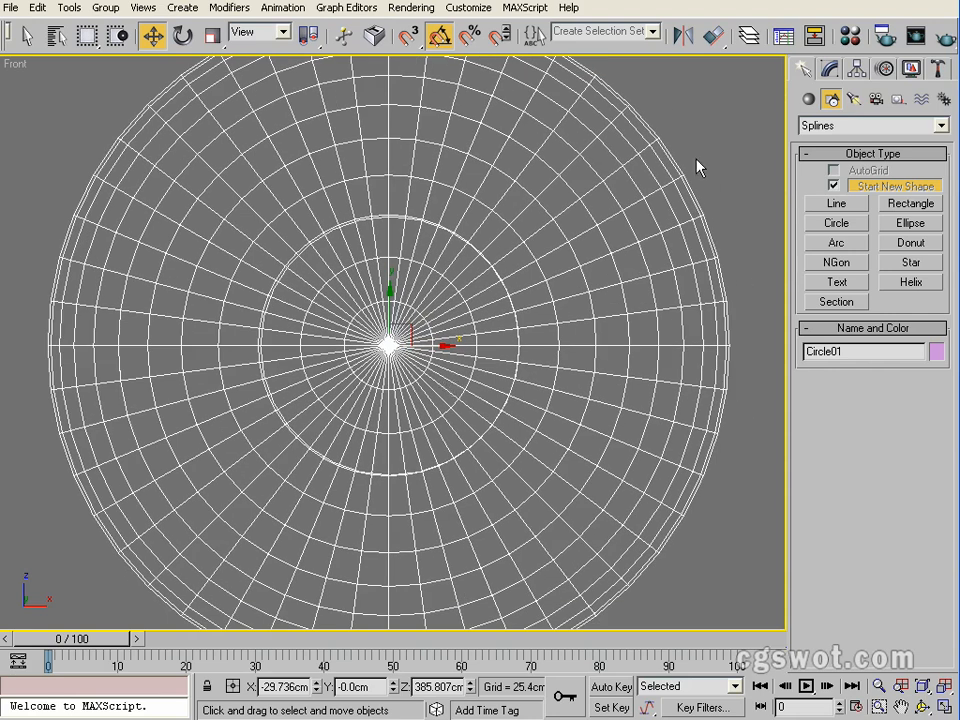
key(F3)
key(F3)
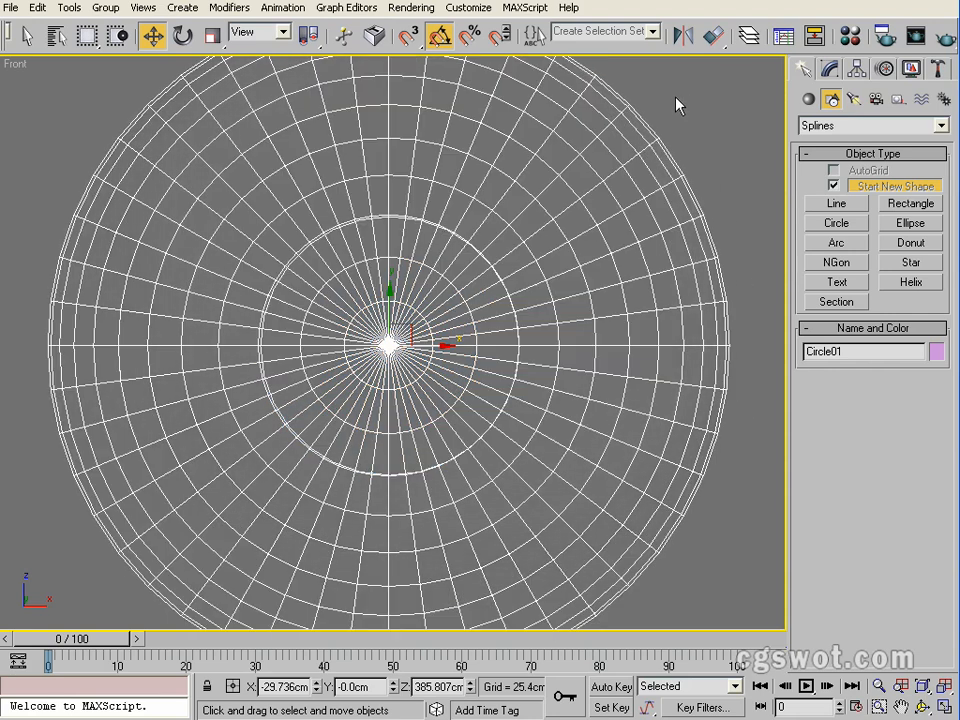
click(714, 37)
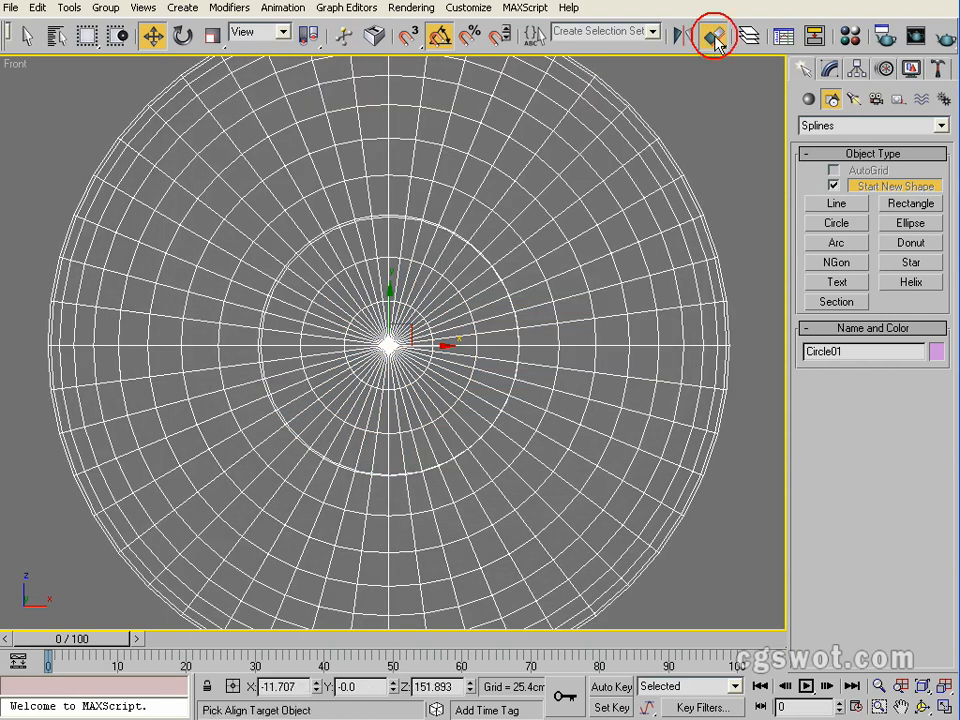
click(671, 160)
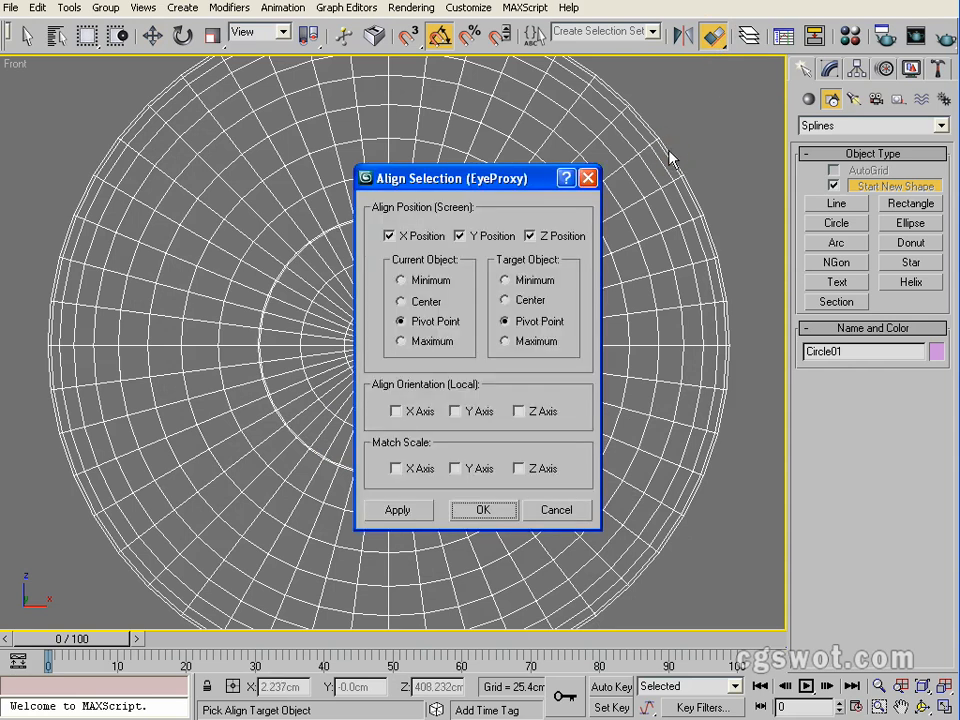
drag(513, 177, 643, 127)
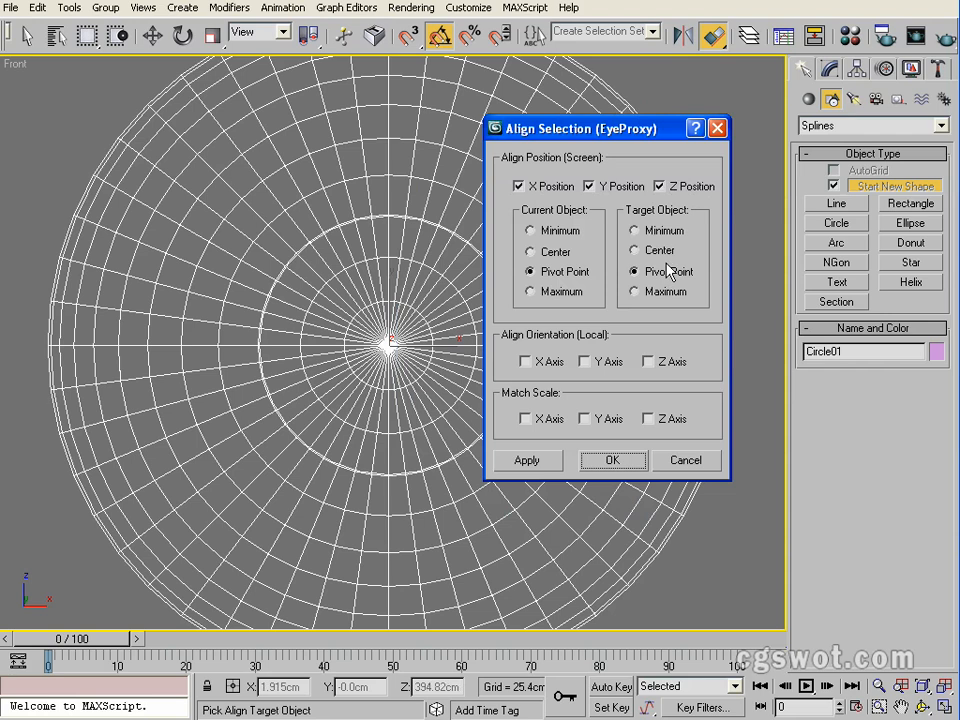
click(617, 465)
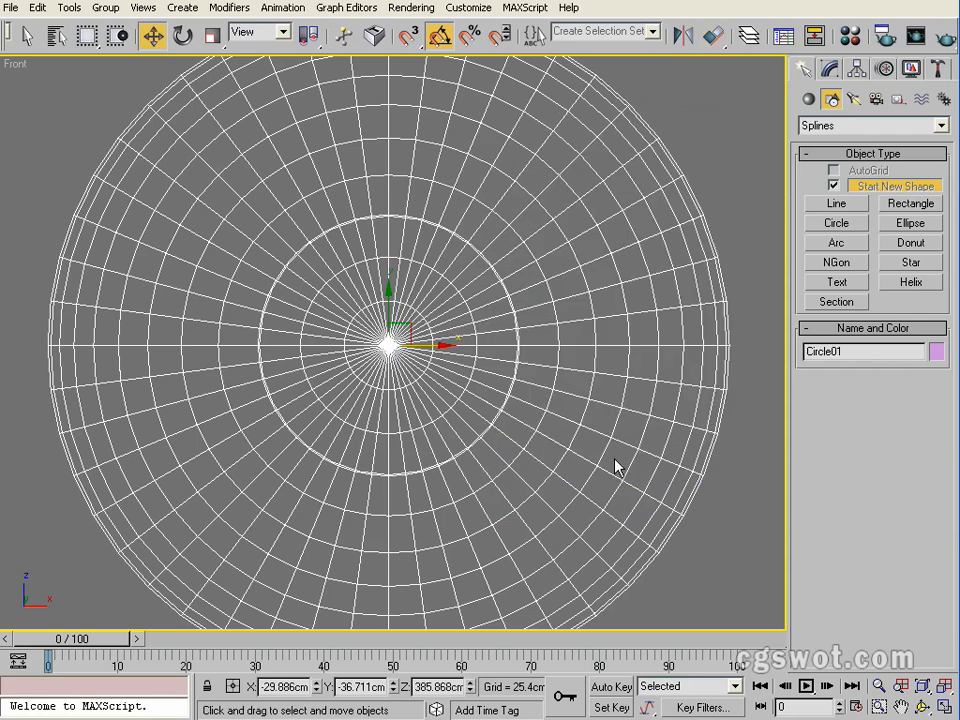
Step: In the left view, move the circle forward out of the sphere's centre to the iris, at about Y -70.6 cm
middle_drag(447, 399, 411, 332)
scroll(454, 403, up, 1)
scroll(447, 381, down, 2)
scroll(437, 376, up, 2)
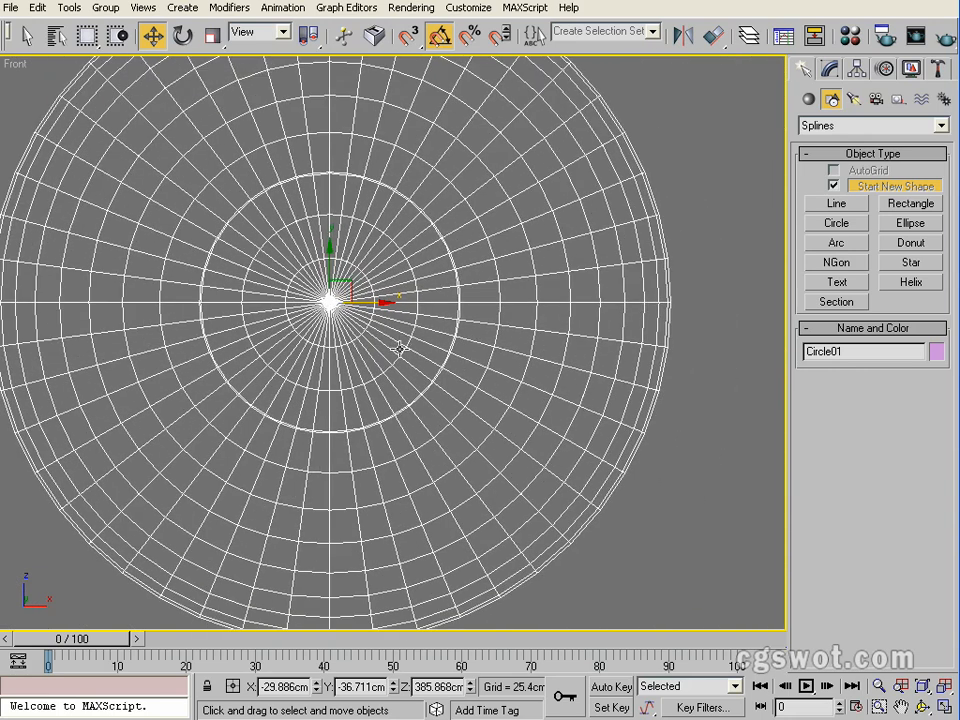
key(l)
scroll(376, 354, down, 5)
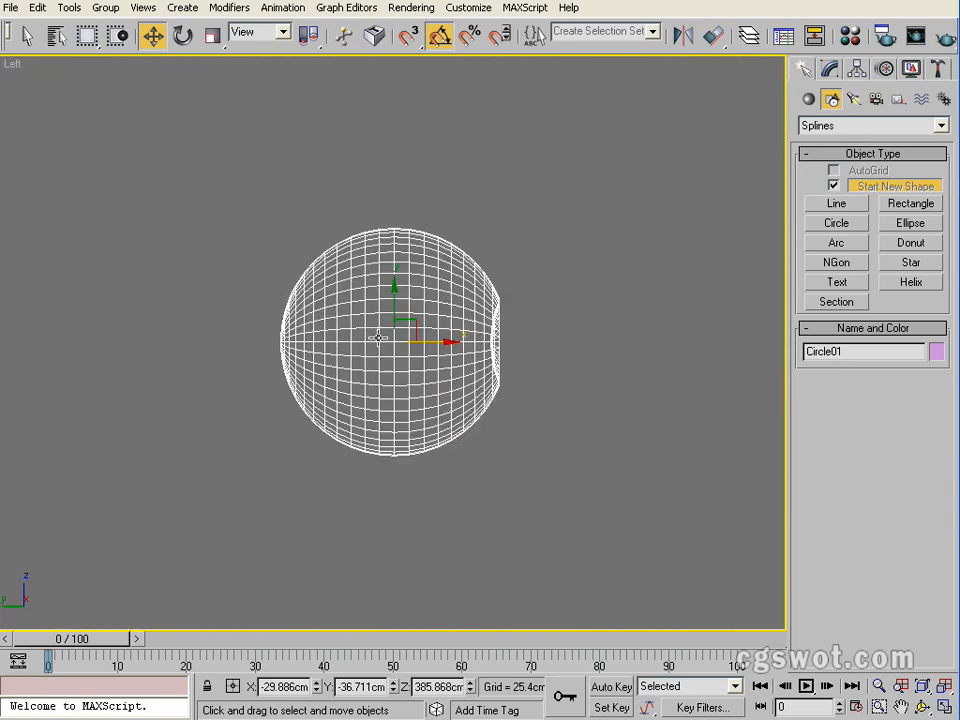
scroll(438, 338, up, 1)
drag(440, 339, 559, 339)
middle_drag(537, 354, 437, 357)
scroll(437, 357, up, 5)
middle_drag(504, 332, 330, 370)
drag(267, 366, 347, 369)
alt+middle_drag(480, 395, 461, 386)
mouse_move(519, 367)
middle_down()
mouse_move(314, 370)
mouse_move(458, 373)
middle_up()
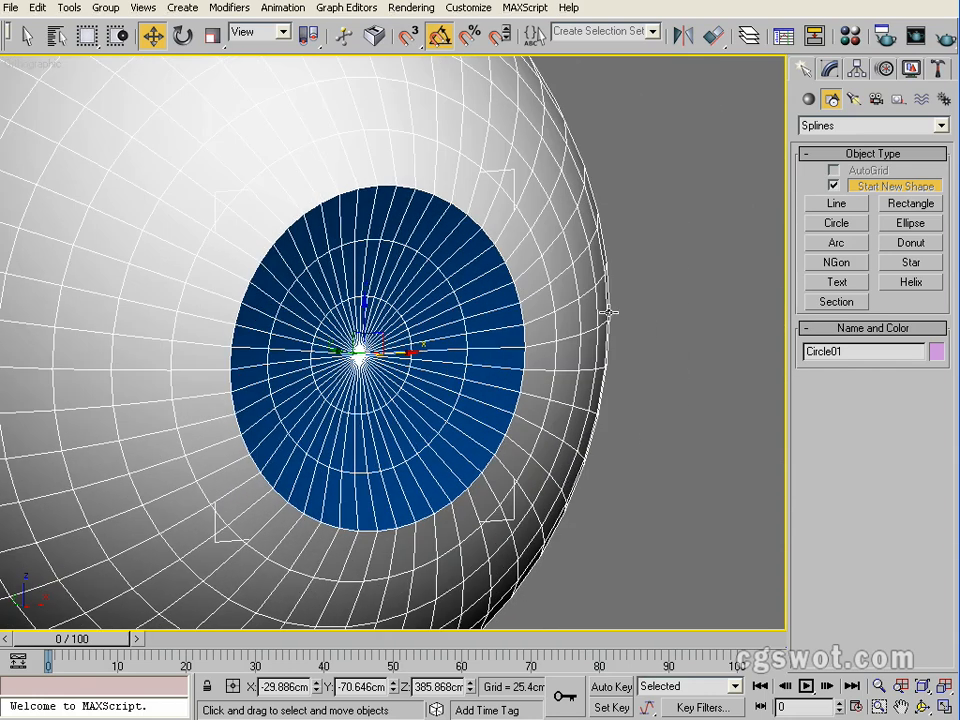
Step: Apply a Face Extrude modifier to the circle so it becomes a filled pupil disc
click(830, 72)
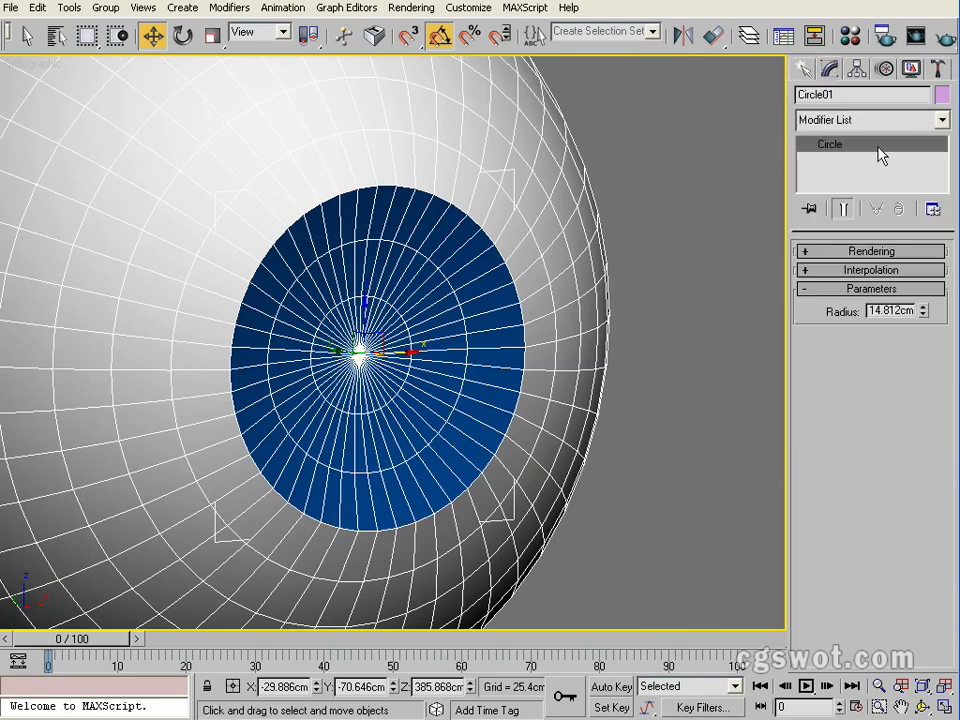
click(942, 121)
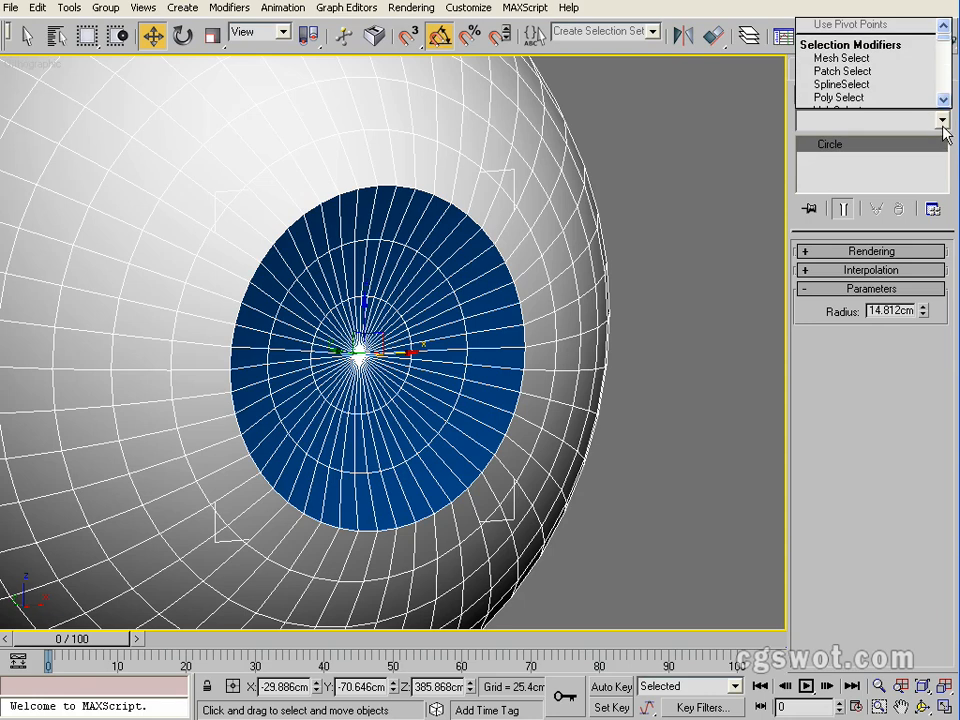
click(942, 121)
click(942, 121)
drag(945, 222, 944, 388)
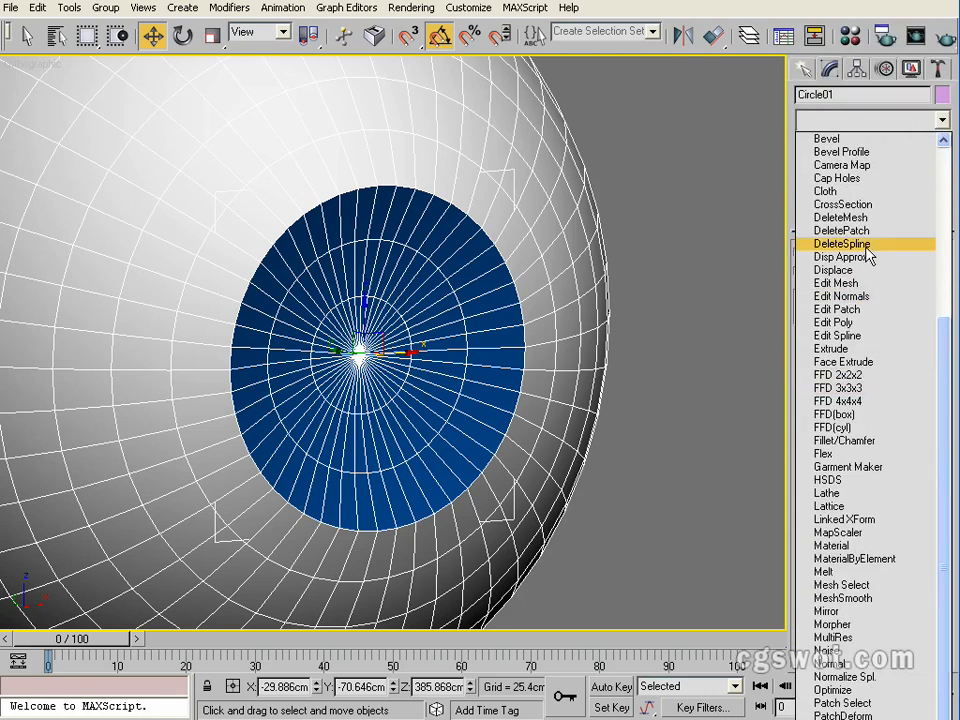
click(857, 363)
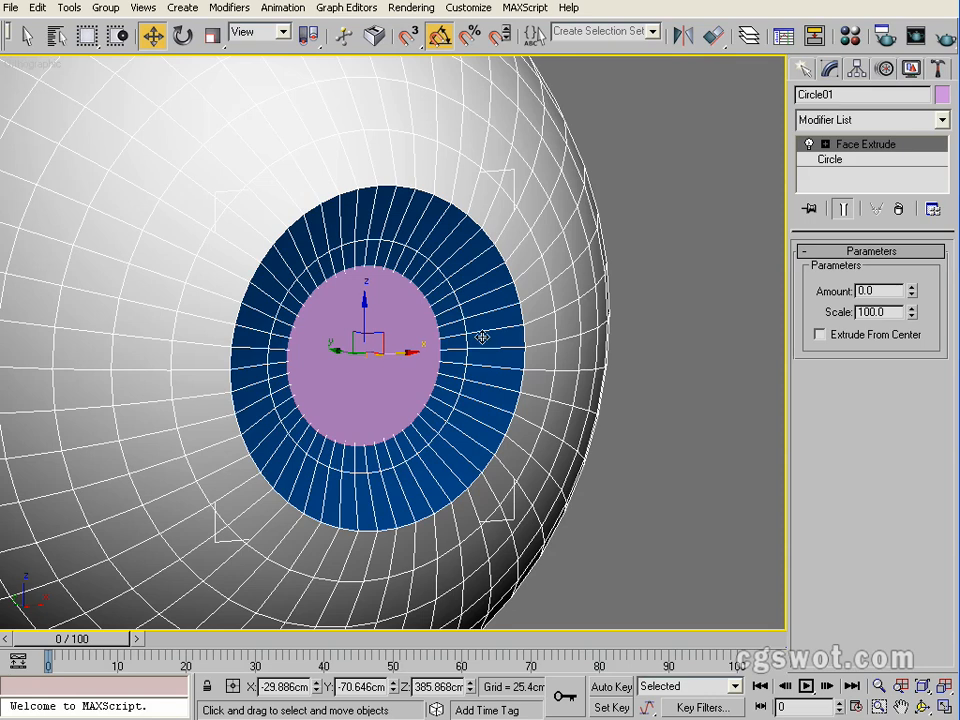
scroll(470, 338, up, 2)
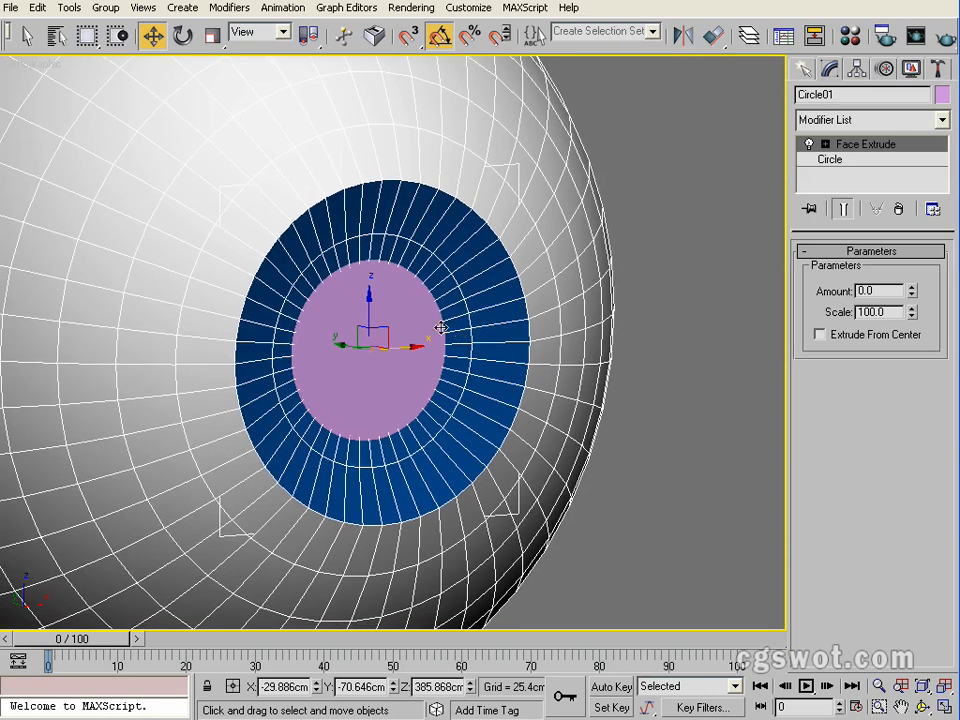
Step: Assign the four-part Multi/Sub-Object eye material to the pupil disc and minimize the Material Editor
key(m)
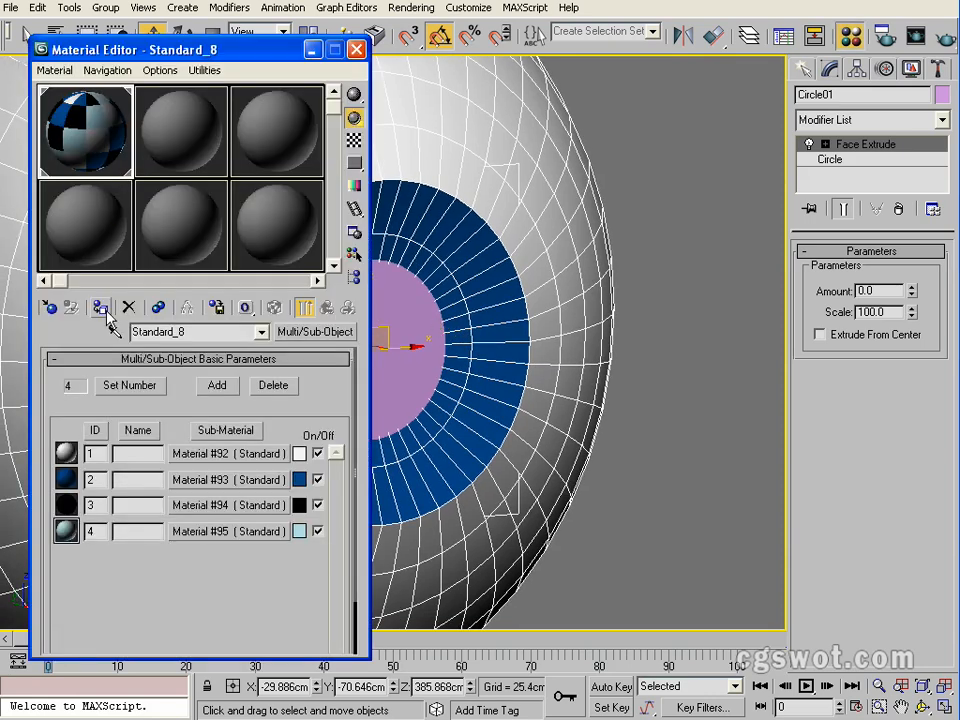
click(101, 310)
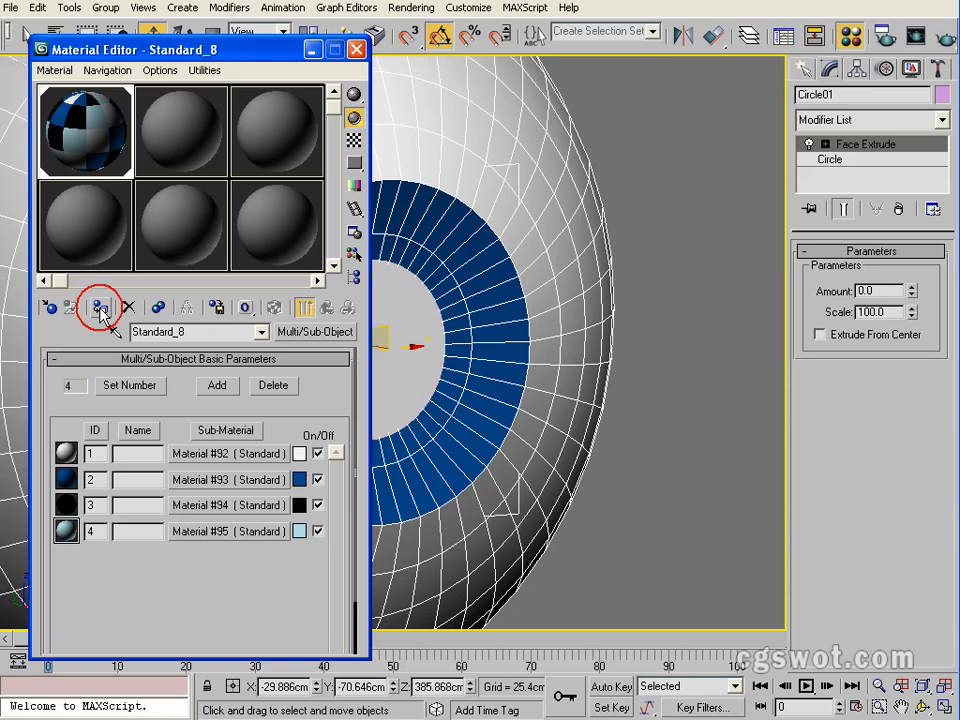
click(312, 50)
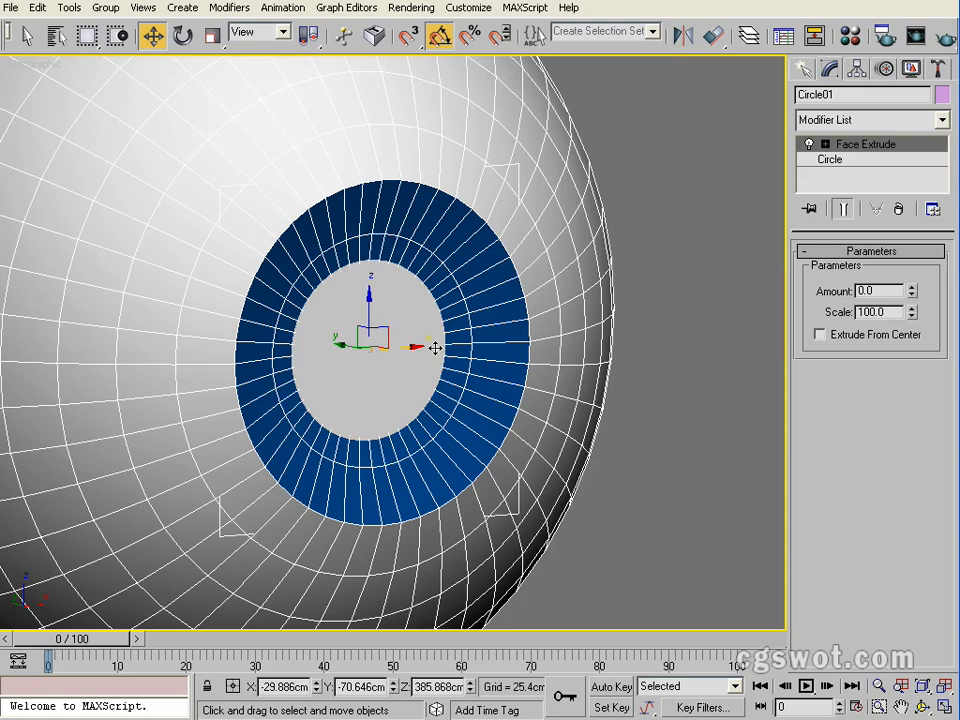
middle_drag(424, 334, 425, 336)
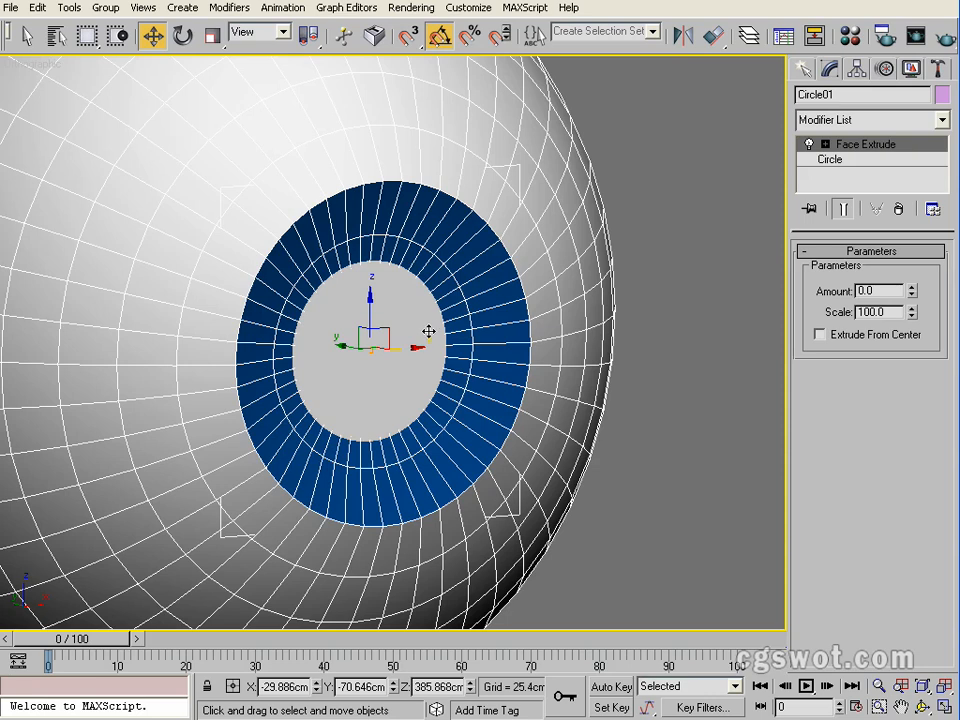
Step: Add a Material modifier to the pupil disc and set its material ID to 3
click(941, 119)
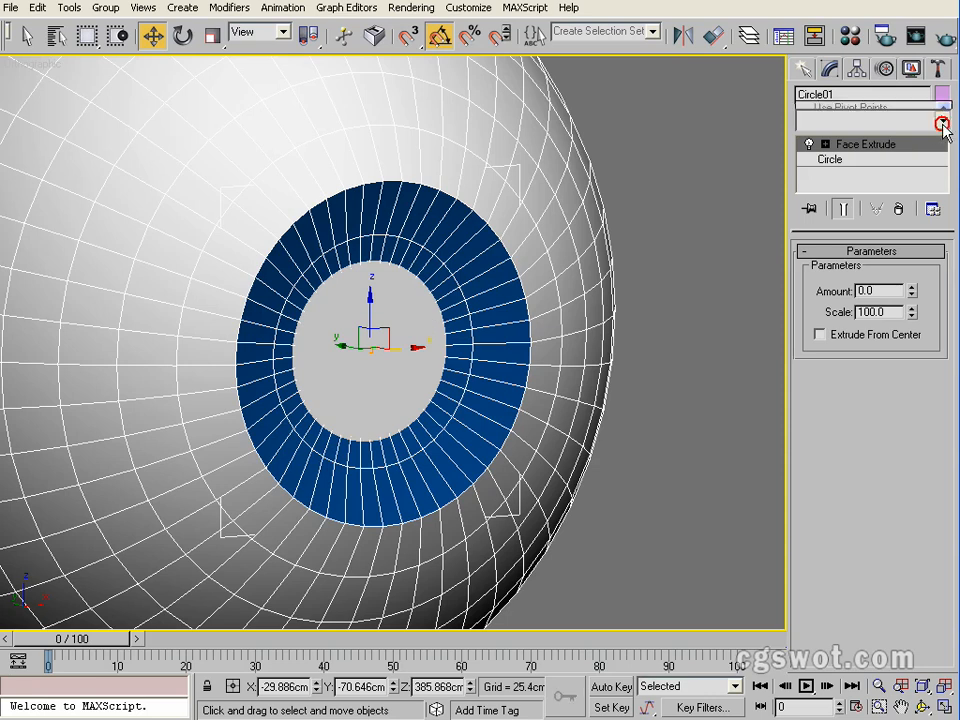
click(944, 120)
click(944, 121)
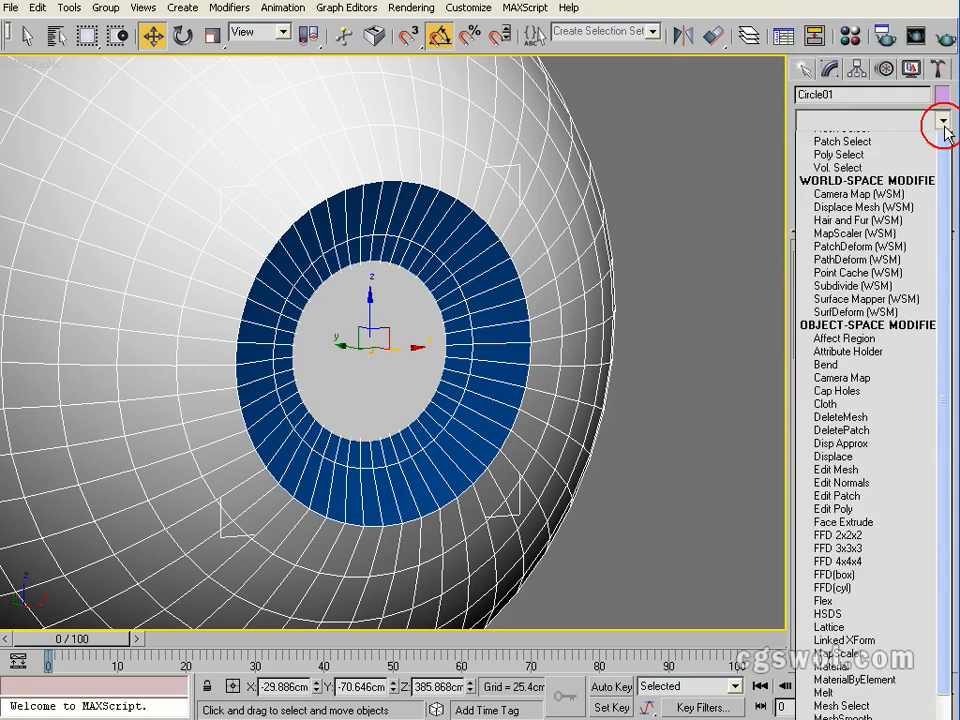
drag(946, 173, 946, 353)
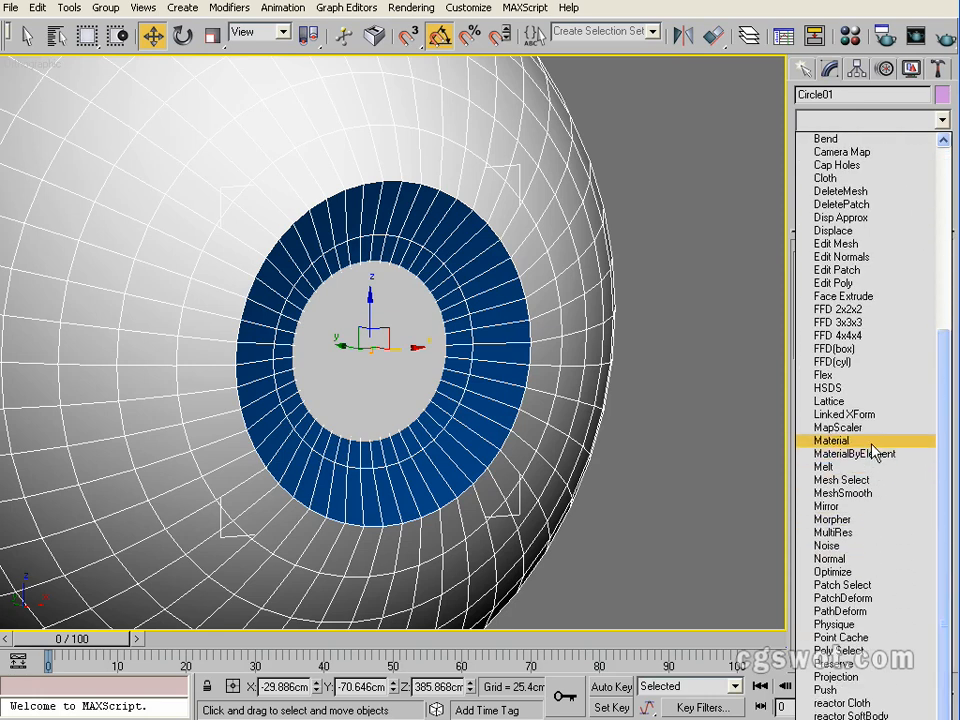
click(872, 442)
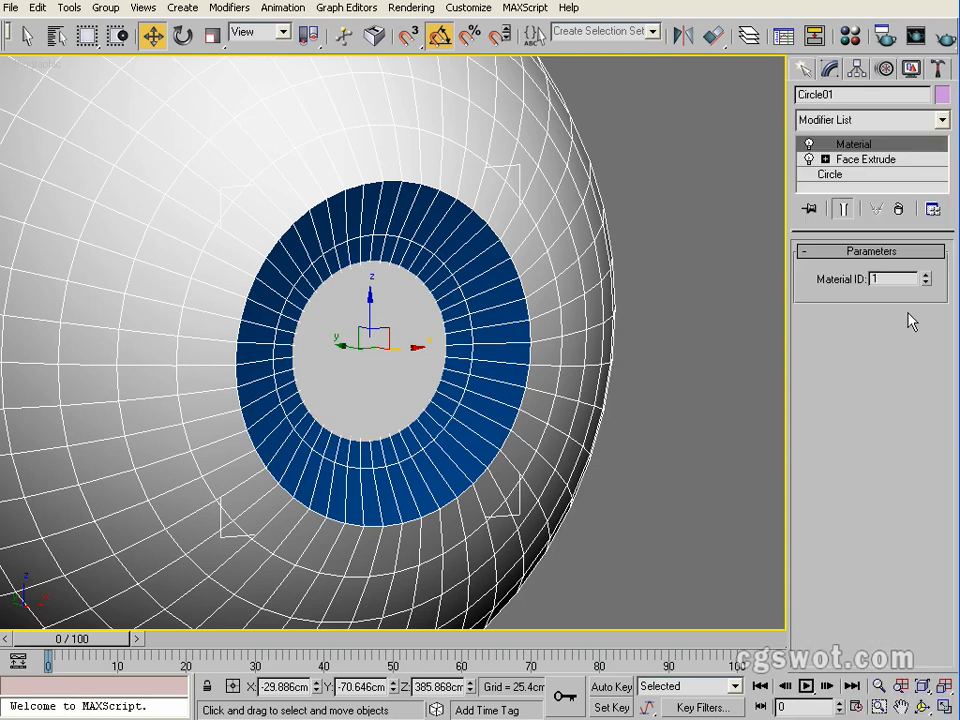
click(927, 276)
click(927, 276)
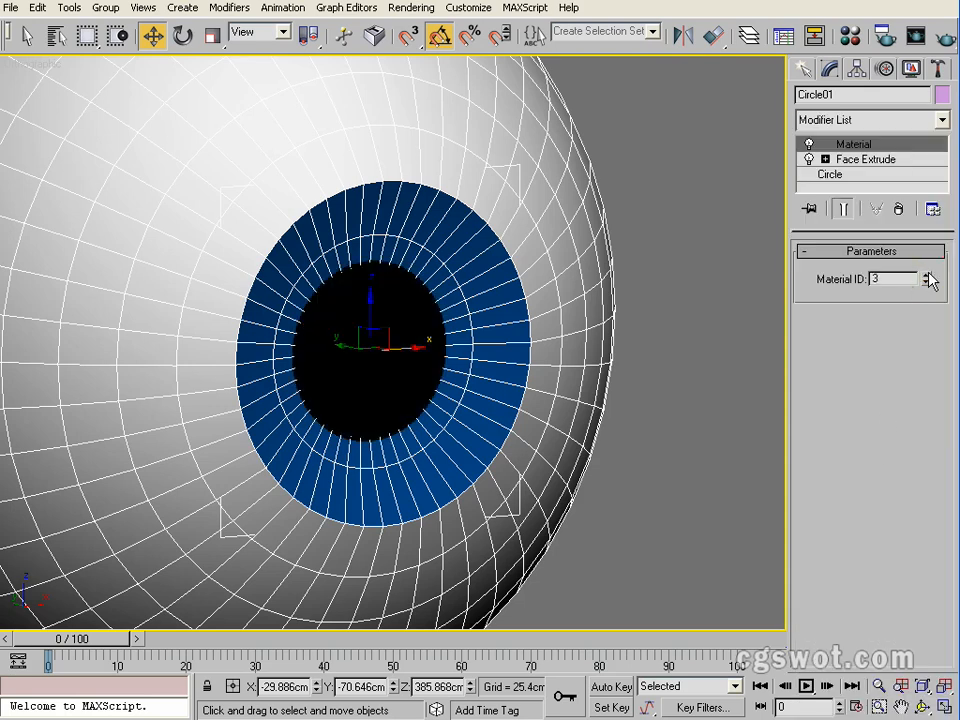
middle_drag(330, 401, 364, 424)
scroll(364, 424, down, 2)
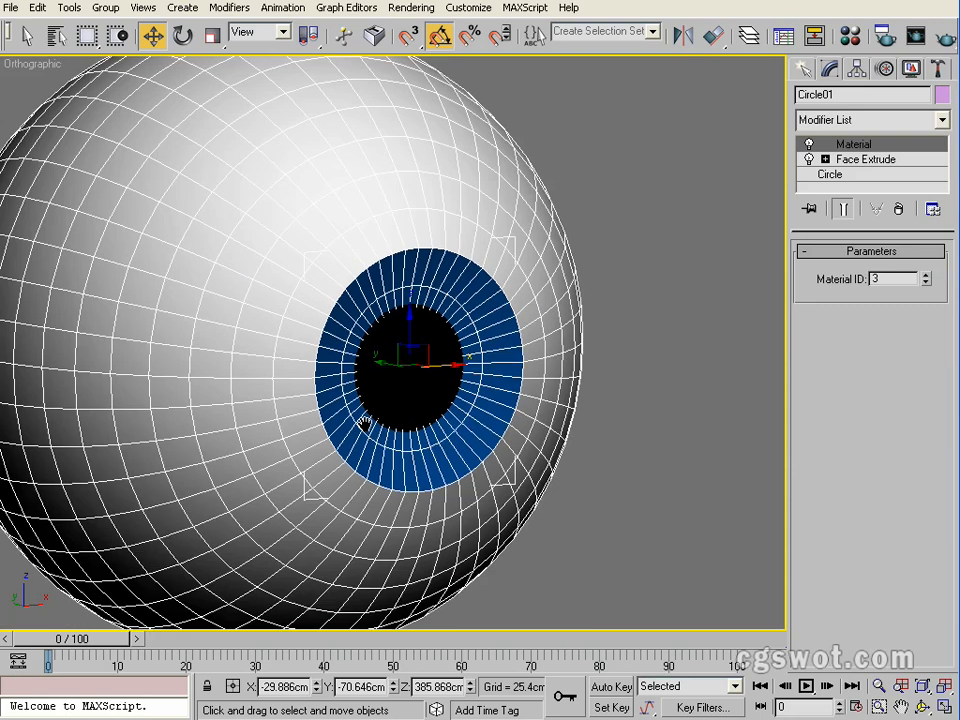
scroll(412, 390, up, 2)
middle_drag(414, 388, 373, 400)
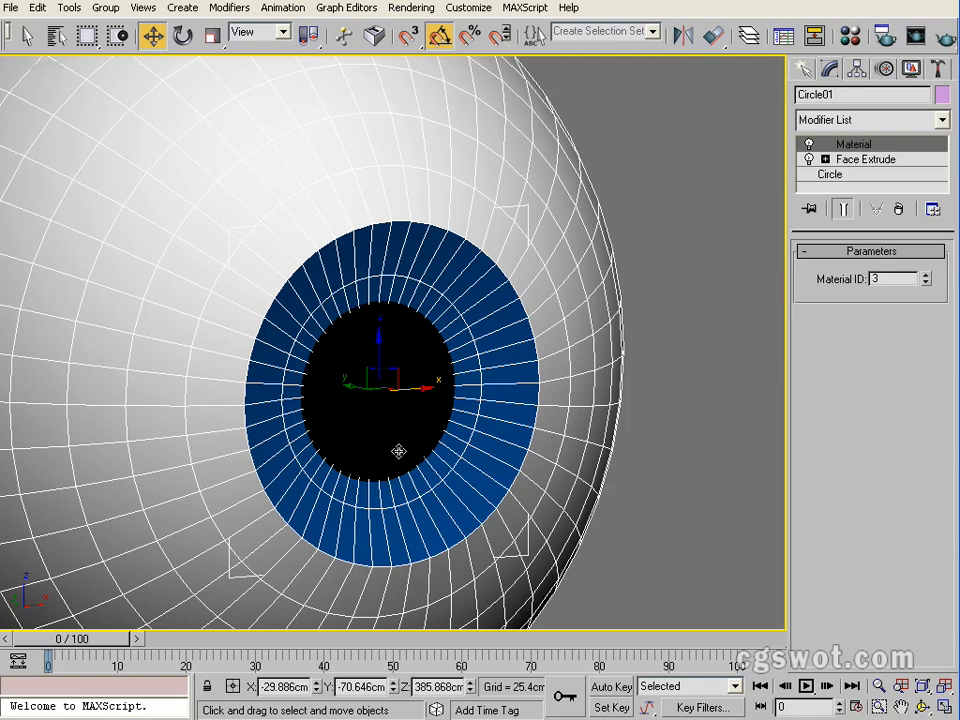
Step: Move the pupil disc back along Y to about -70.2 cm and test-render the eye
drag(352, 383, 350, 365)
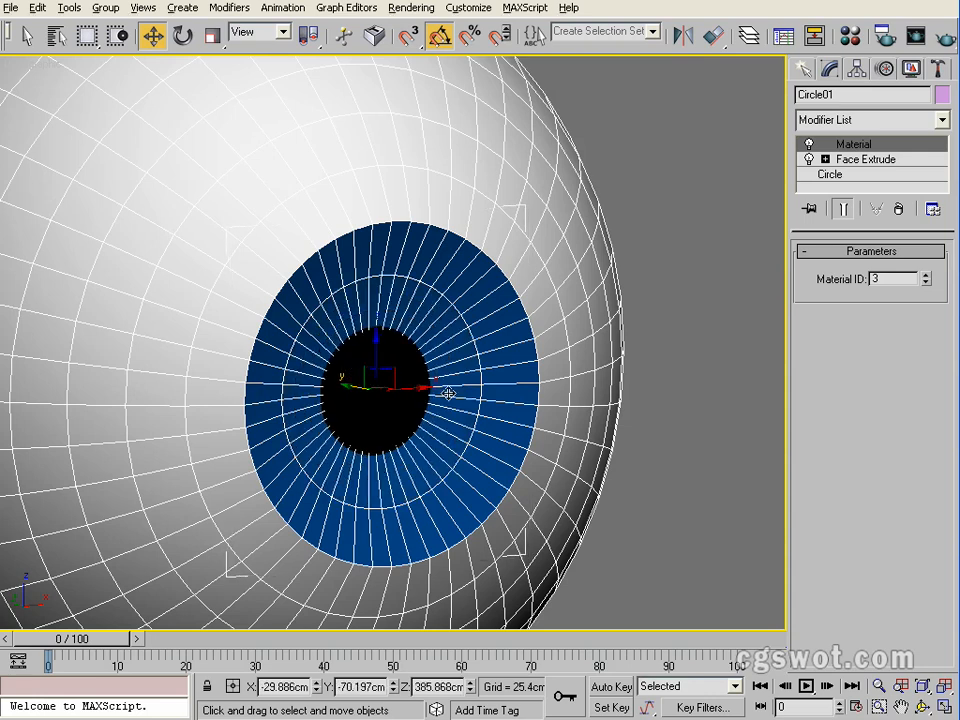
alt+middle_drag(448, 392, 441, 358)
scroll(425, 386, down, 2)
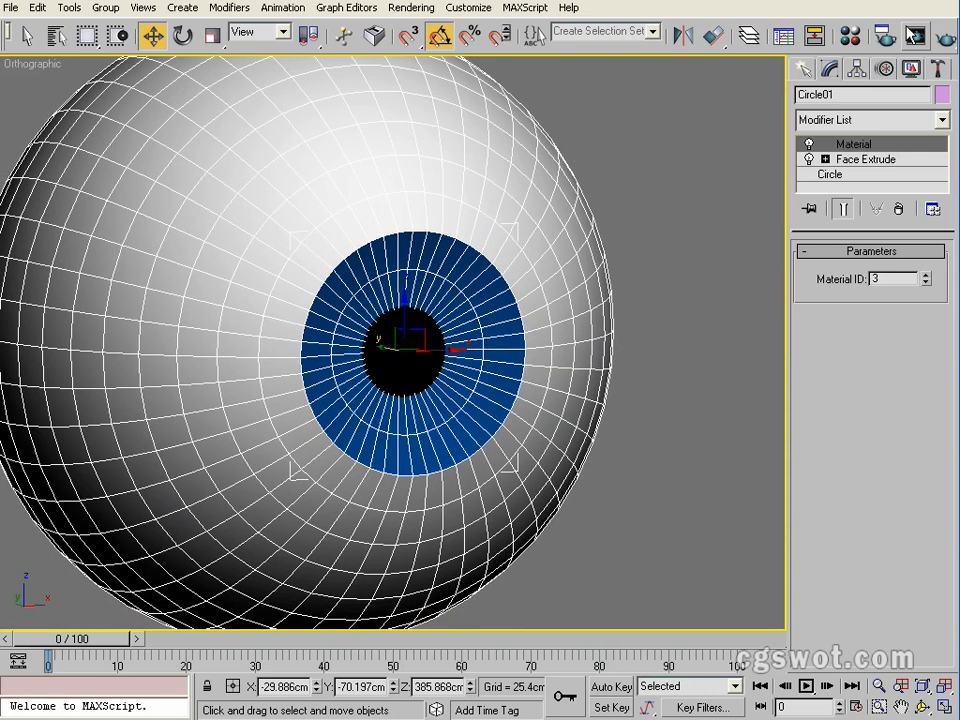
click(940, 37)
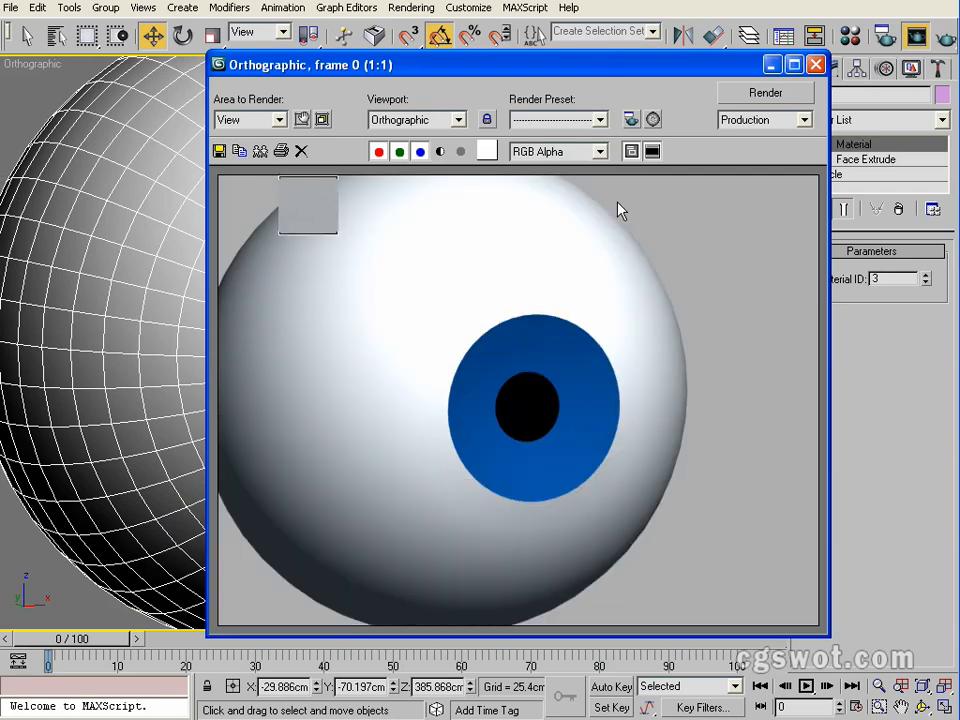
click(816, 64)
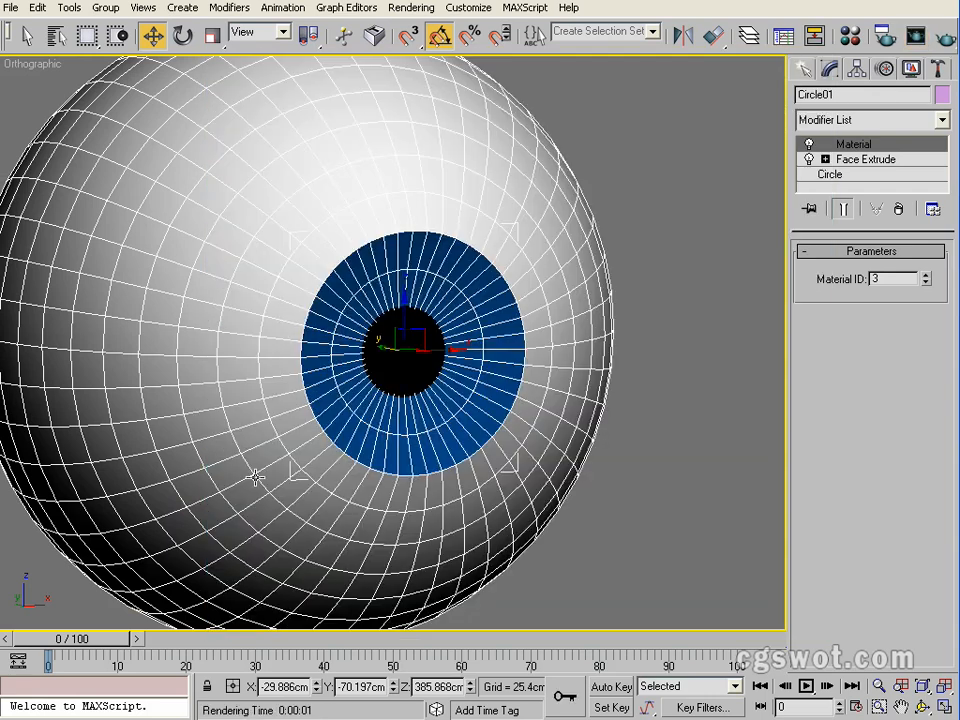
Step: Slide the pupil disc back and forth along Y to vary the pupil size, settling at about Y -70.4 cm
alt+middle_drag(103, 403, 153, 426)
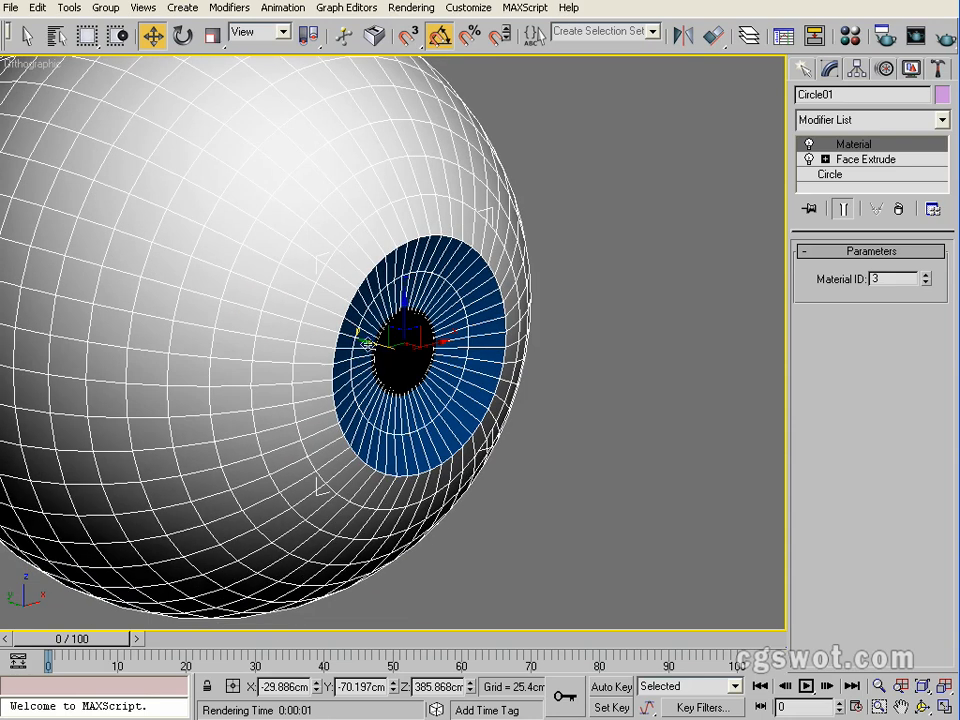
drag(367, 344, 373, 341)
alt+middle_drag(466, 391, 373, 328)
scroll(408, 359, up, 3)
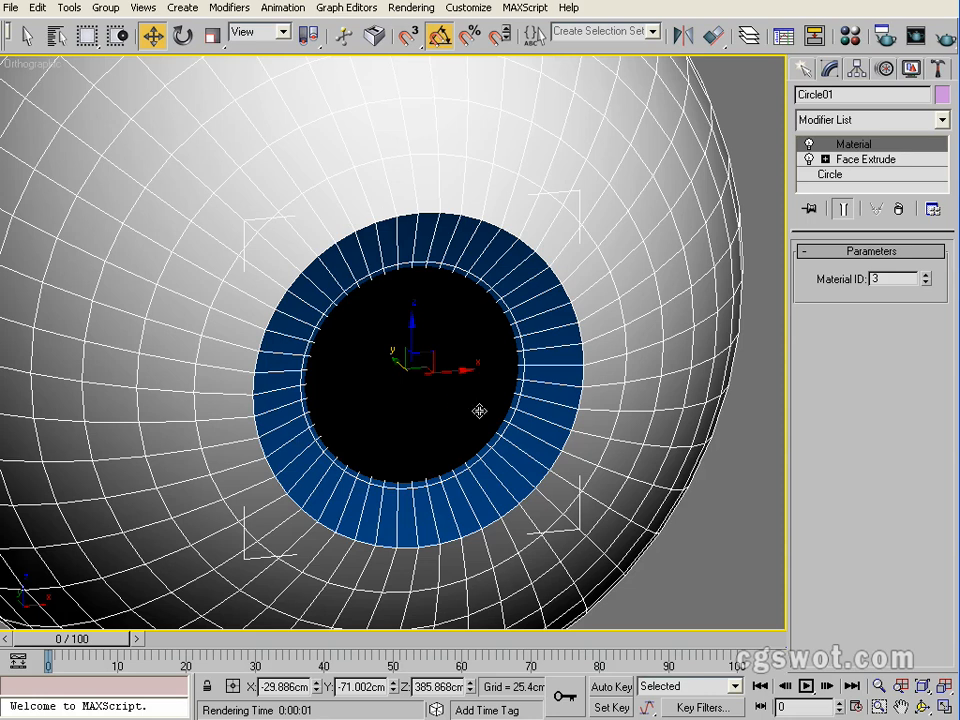
alt+middle_drag(420, 427, 390, 395)
drag(381, 349, 377, 343)
alt+middle_drag(377, 343, 410, 383)
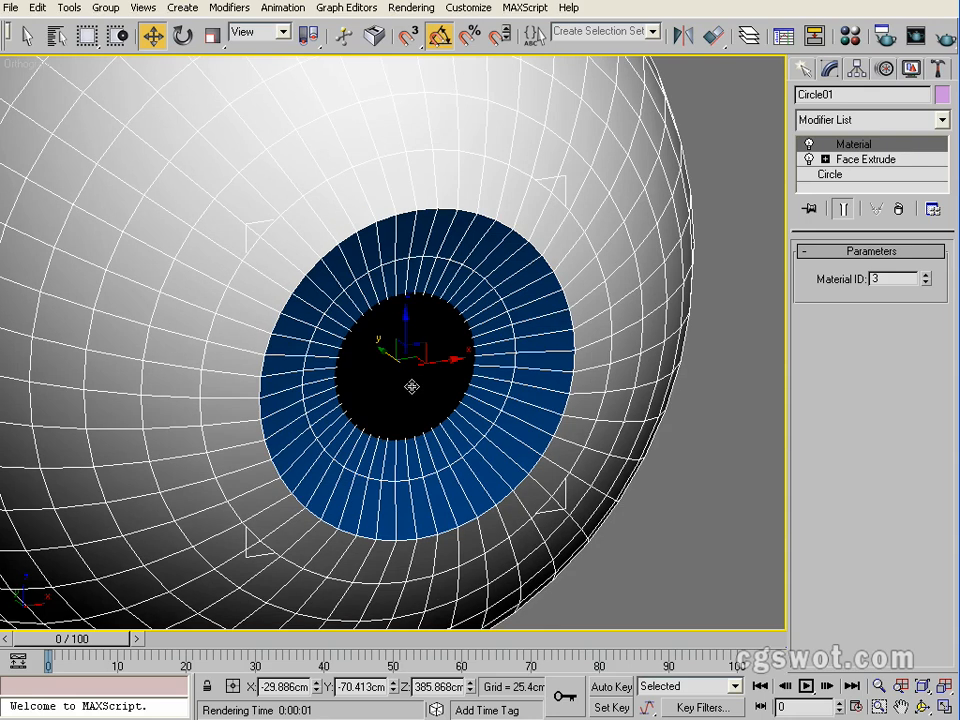
drag(387, 354, 386, 365)
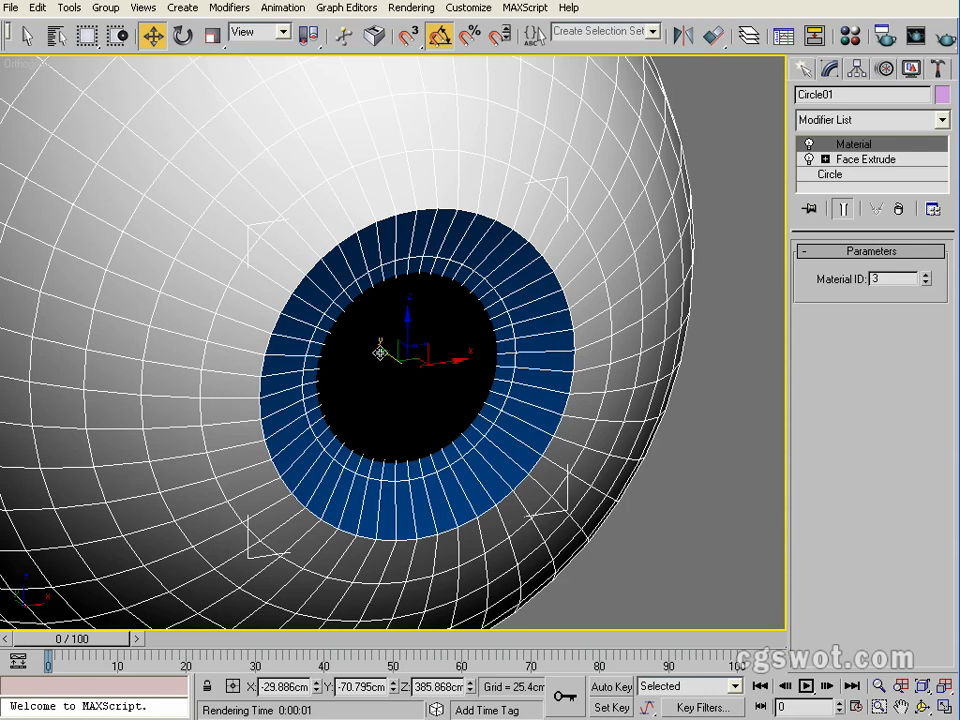
drag(385, 353, 386, 351)
scroll(398, 385, down, 3)
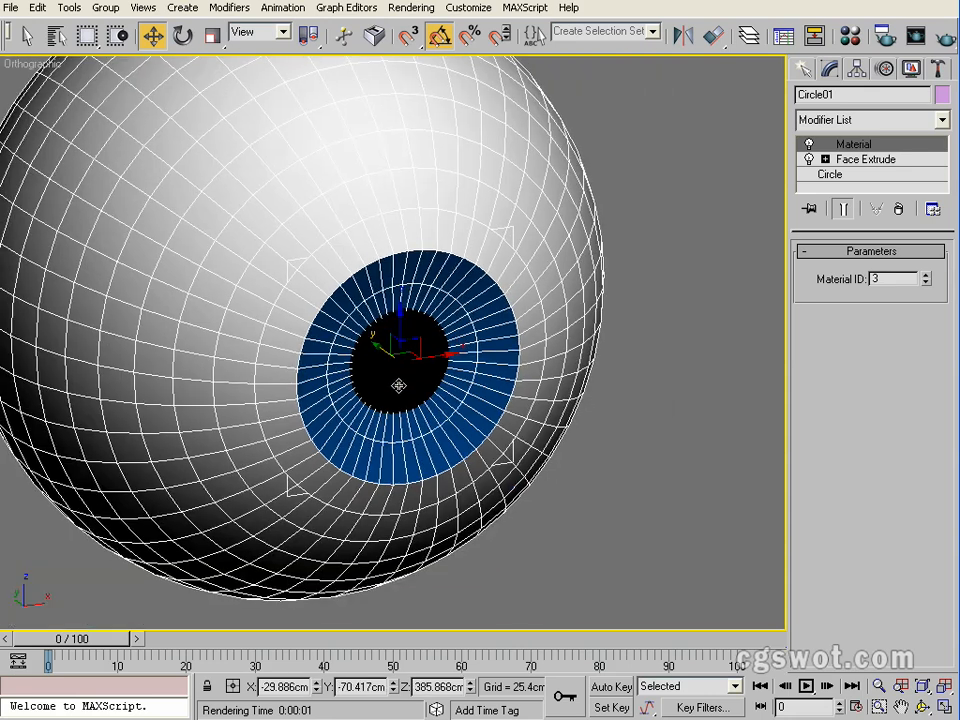
Step: Test-render the eye from straight ahead and from an angled view to check the pupil against the iris
alt+middle_drag(398, 385, 388, 362)
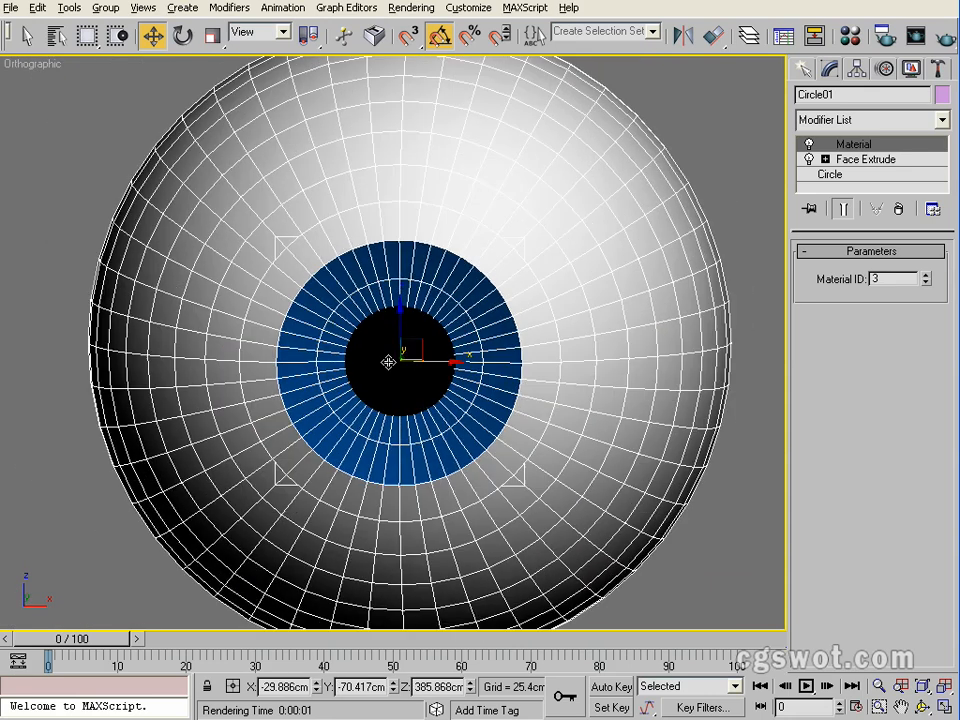
click(944, 36)
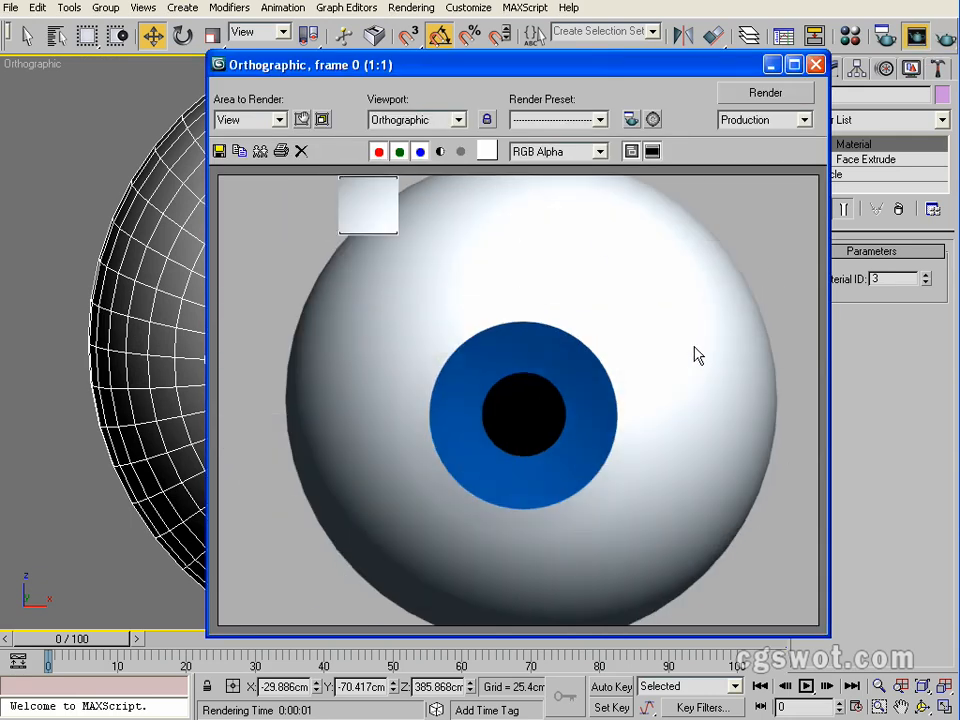
click(815, 64)
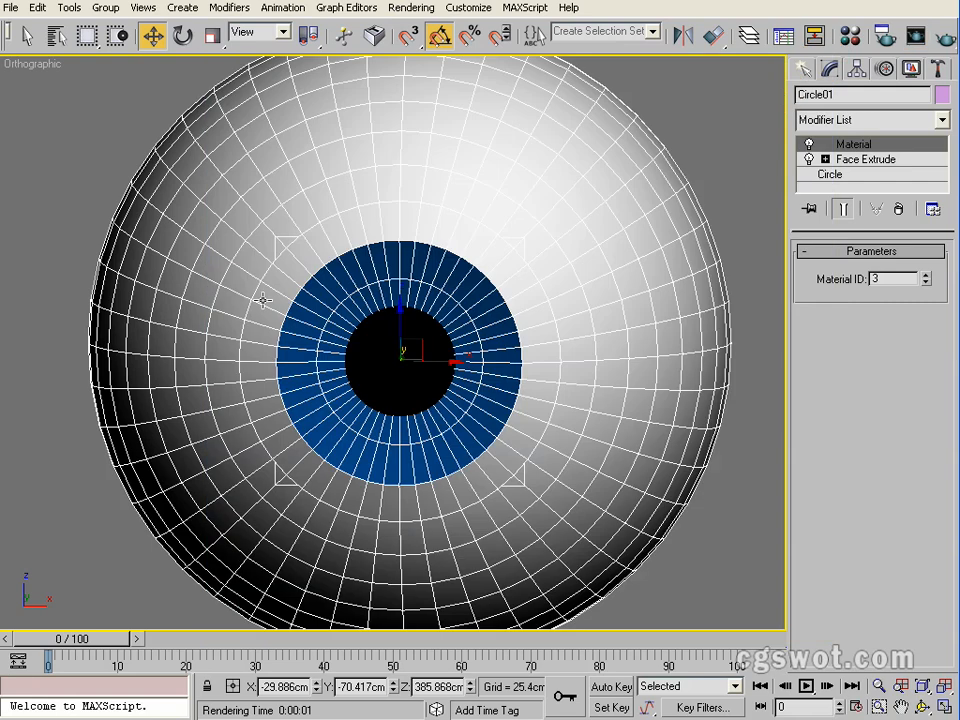
alt+middle_drag(262, 300, 392, 294)
scroll(430, 281, down, 3)
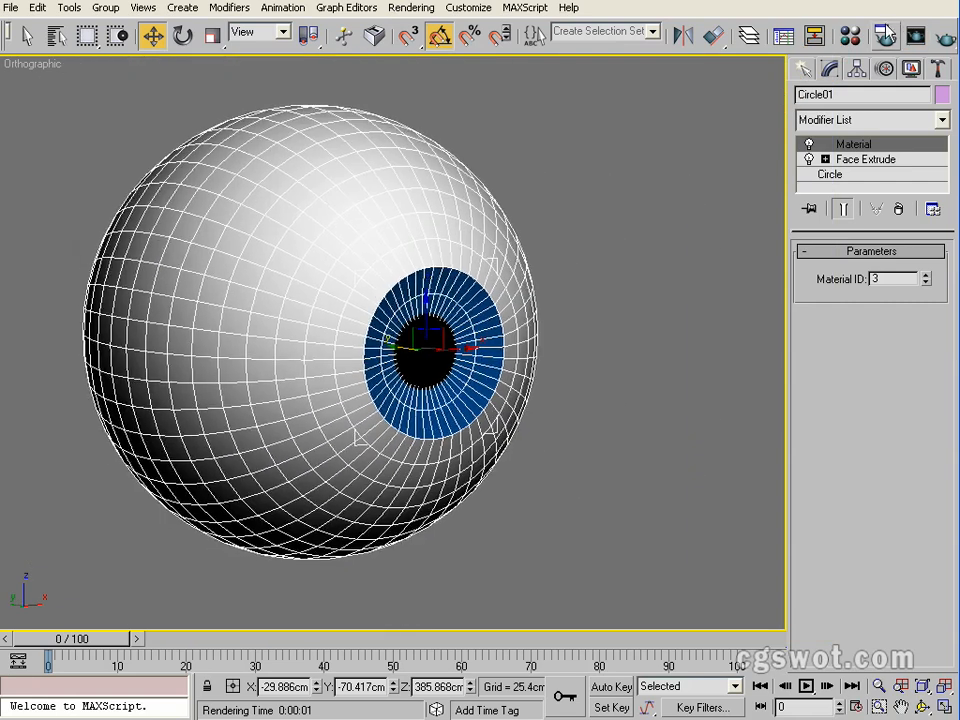
click(944, 37)
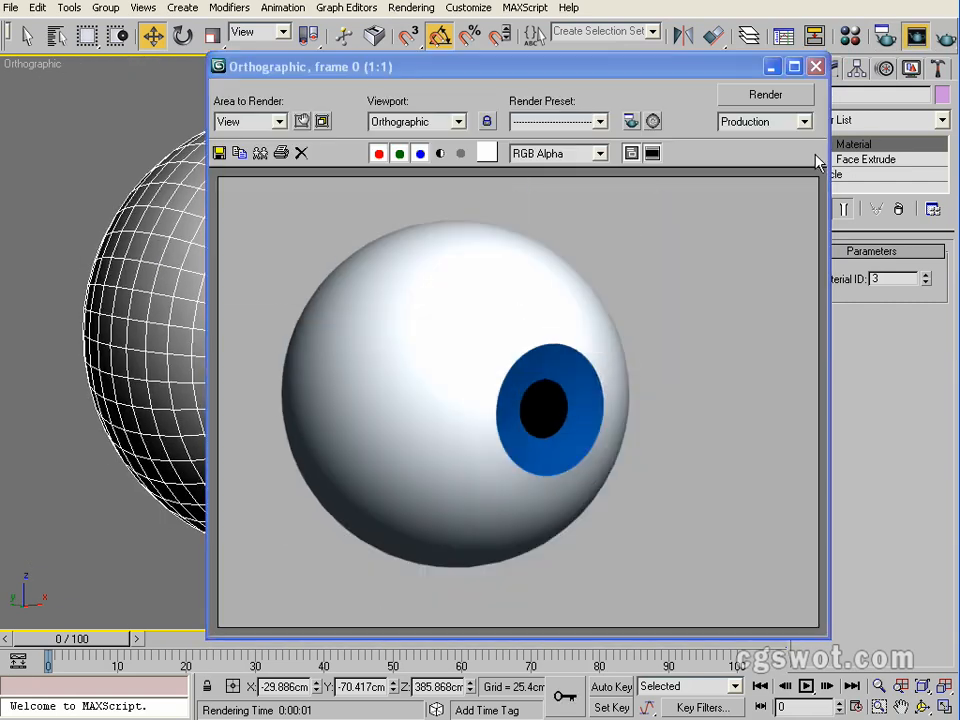
click(816, 67)
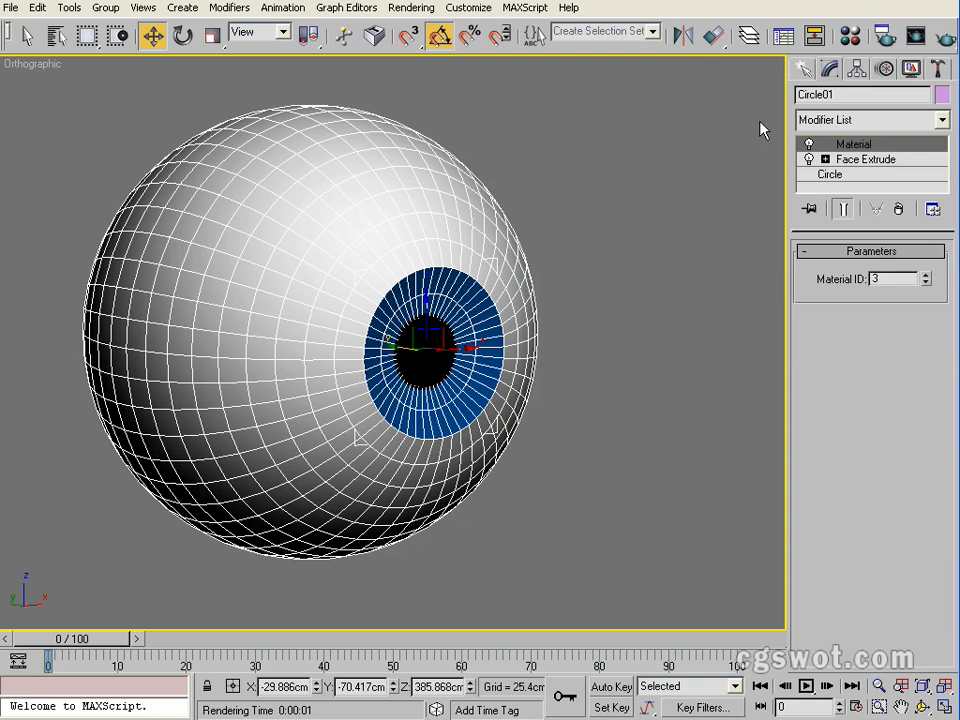
Step: Show the eye centred in a wireframe front view and bring up the spline shape creation tools
alt+middle_drag(761, 129, 455, 272)
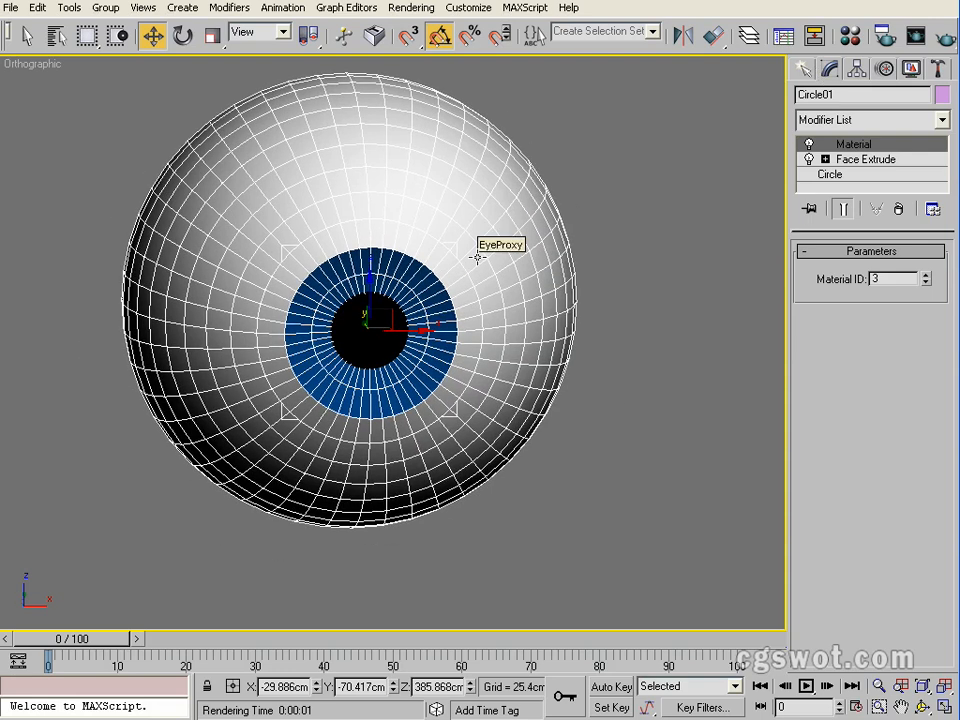
mouse_move(450, 249)
middle_down()
mouse_move(469, 298)
mouse_move(444, 242)
middle_up()
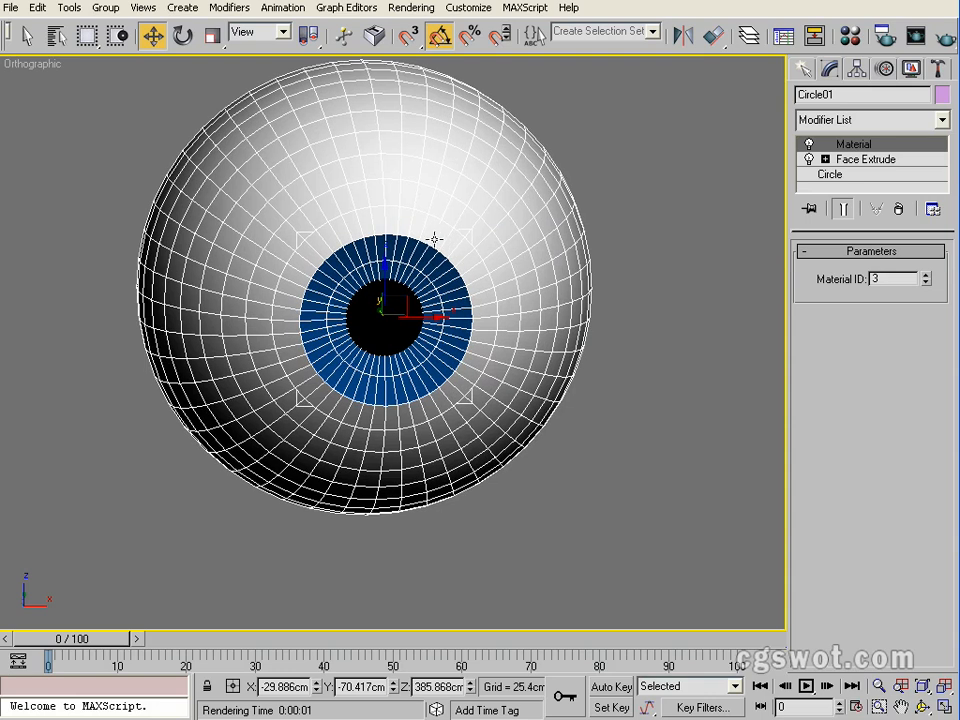
key(f)
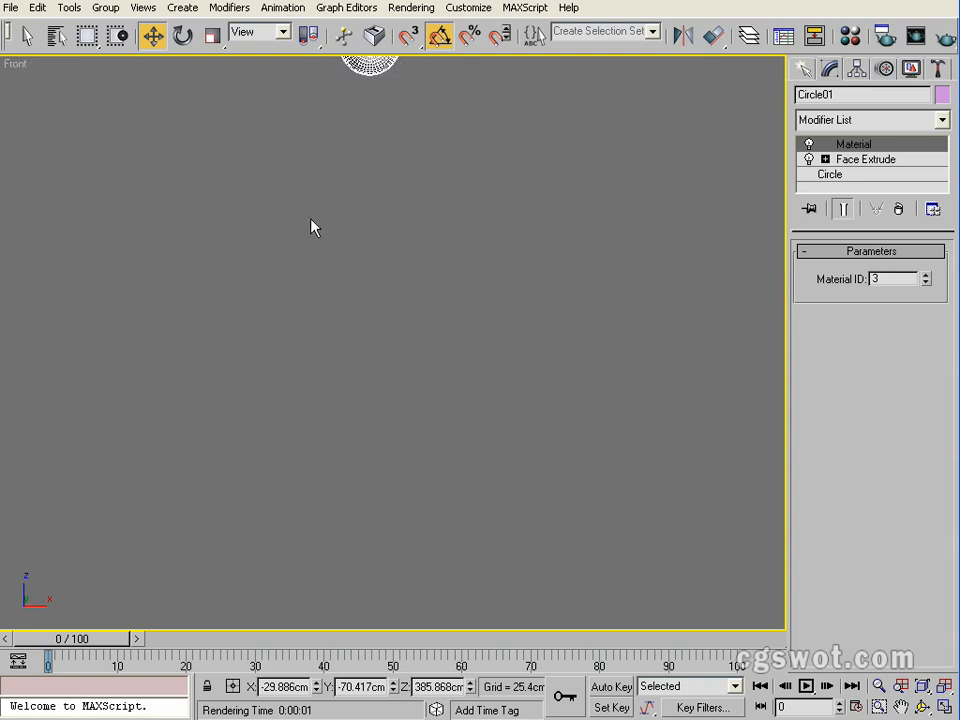
middle_drag(353, 206, 377, 536)
scroll(402, 358, up, 8)
middle_drag(479, 411, 452, 244)
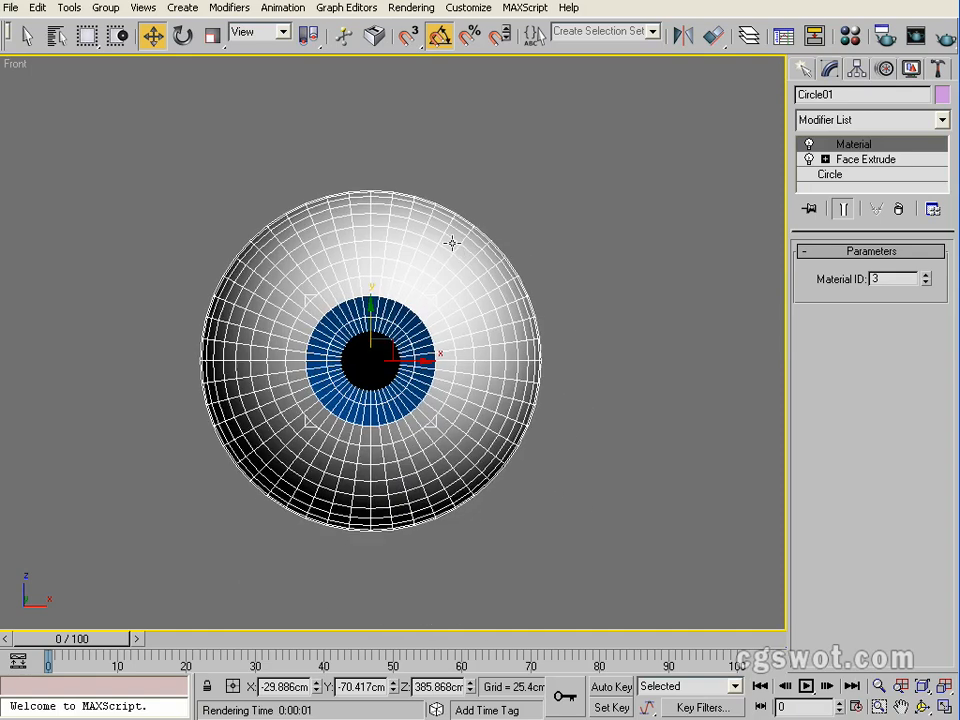
scroll(471, 324, up, 3)
mouse_move(471, 324)
middle_down()
mouse_move(471, 266)
mouse_move(464, 297)
mouse_move(477, 300)
middle_up()
key(F3)
click(806, 68)
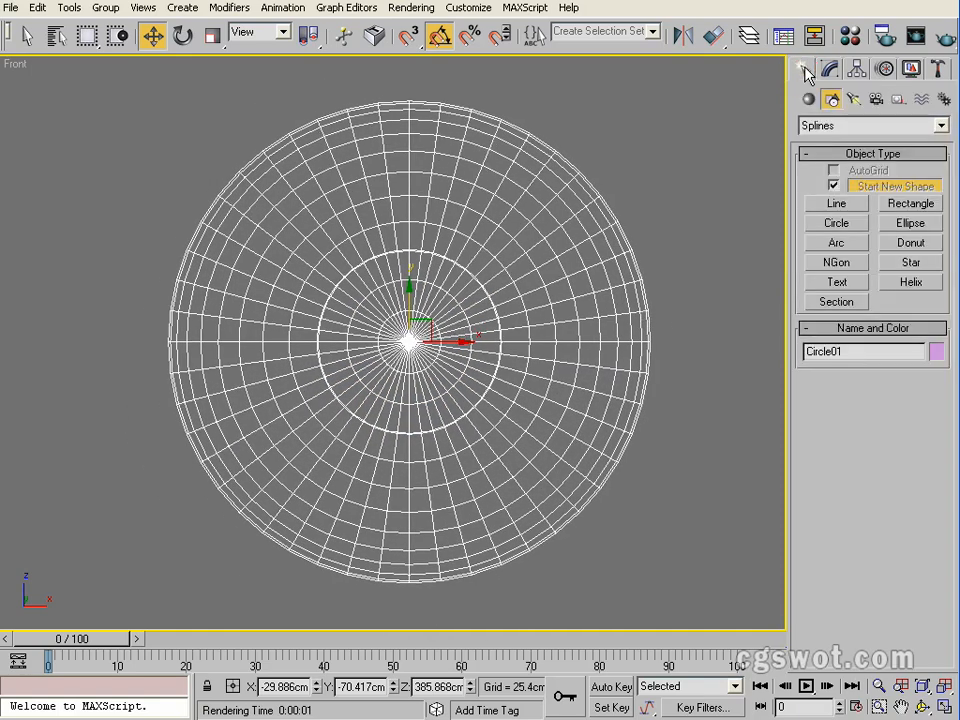